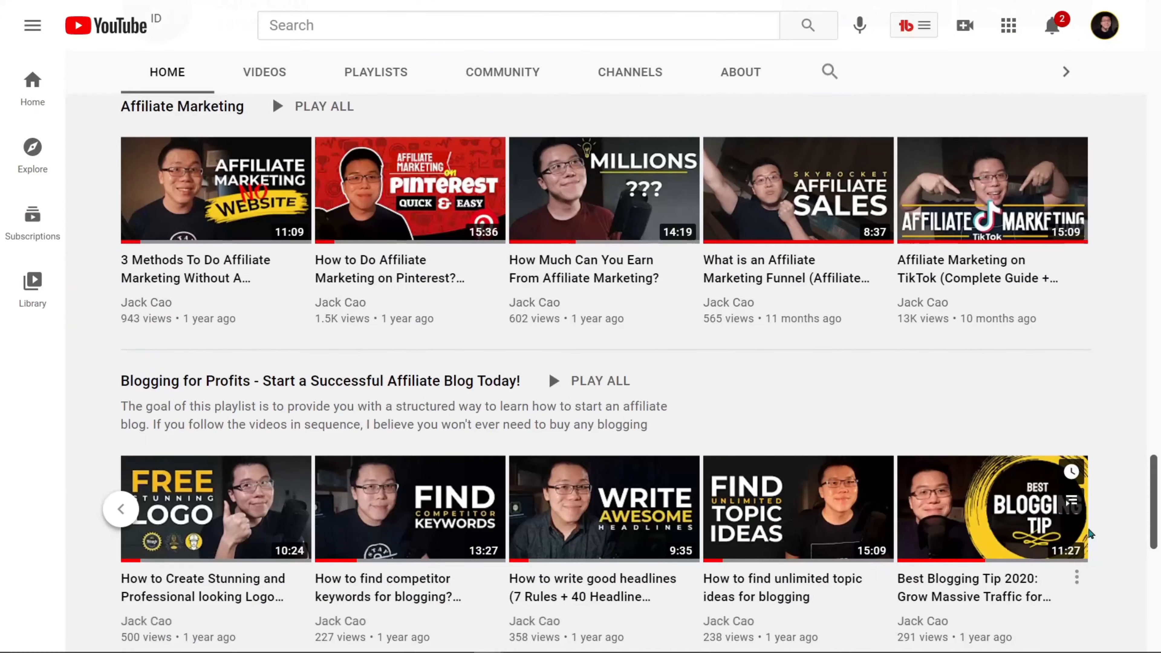
pyautogui.click(121, 509)
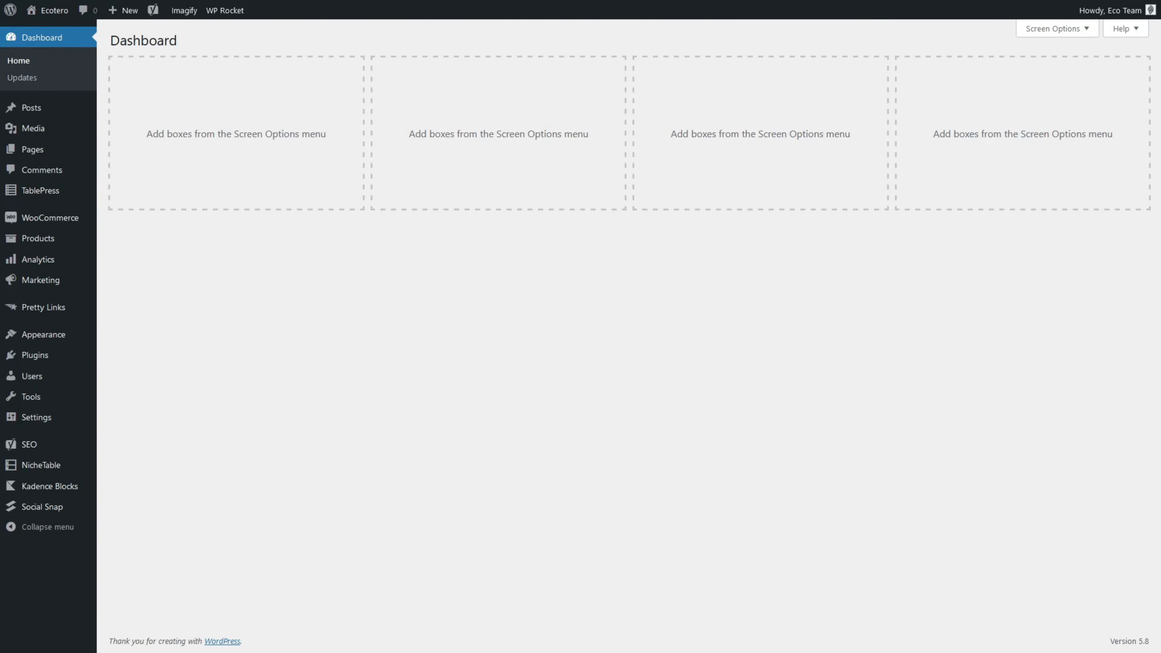
# Step: Find the Rank Math SEO plugin by searching for "rankmath", then install and activate it
pyautogui.moveTo(40, 358)
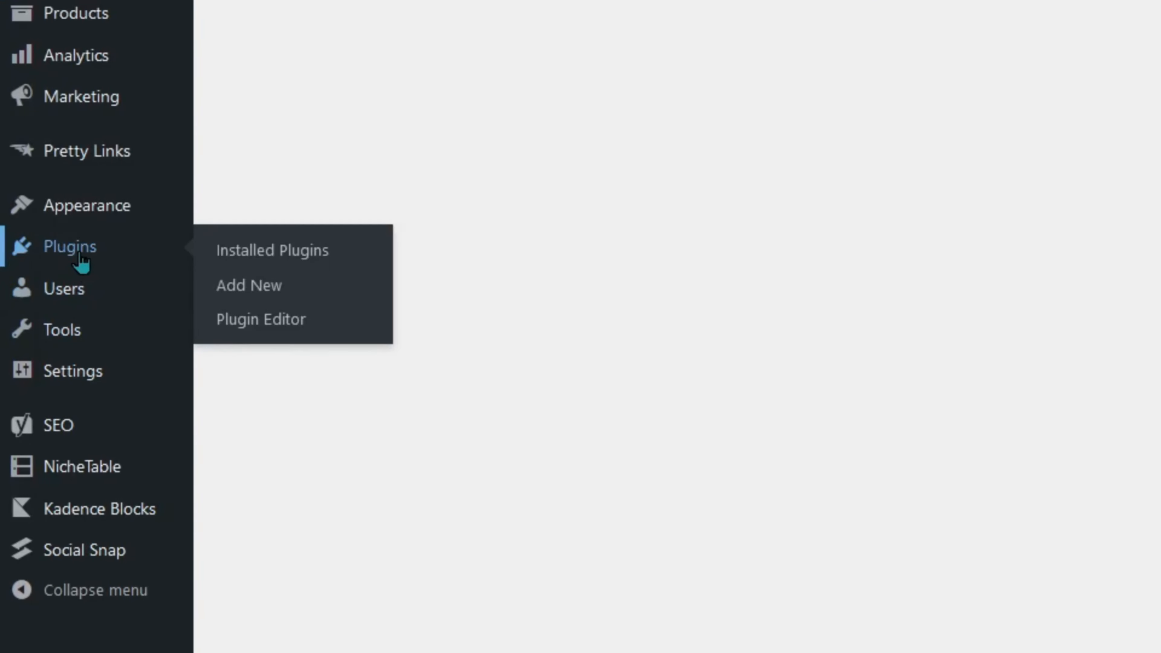
pyautogui.click(219, 286)
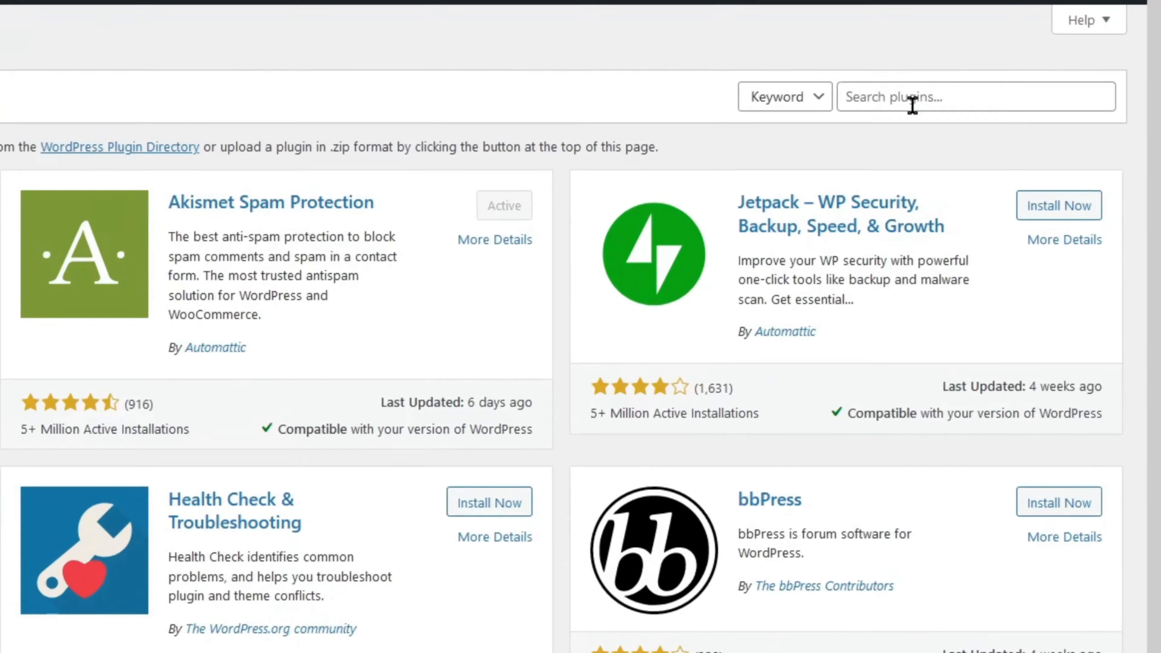
pyautogui.click(1005, 77)
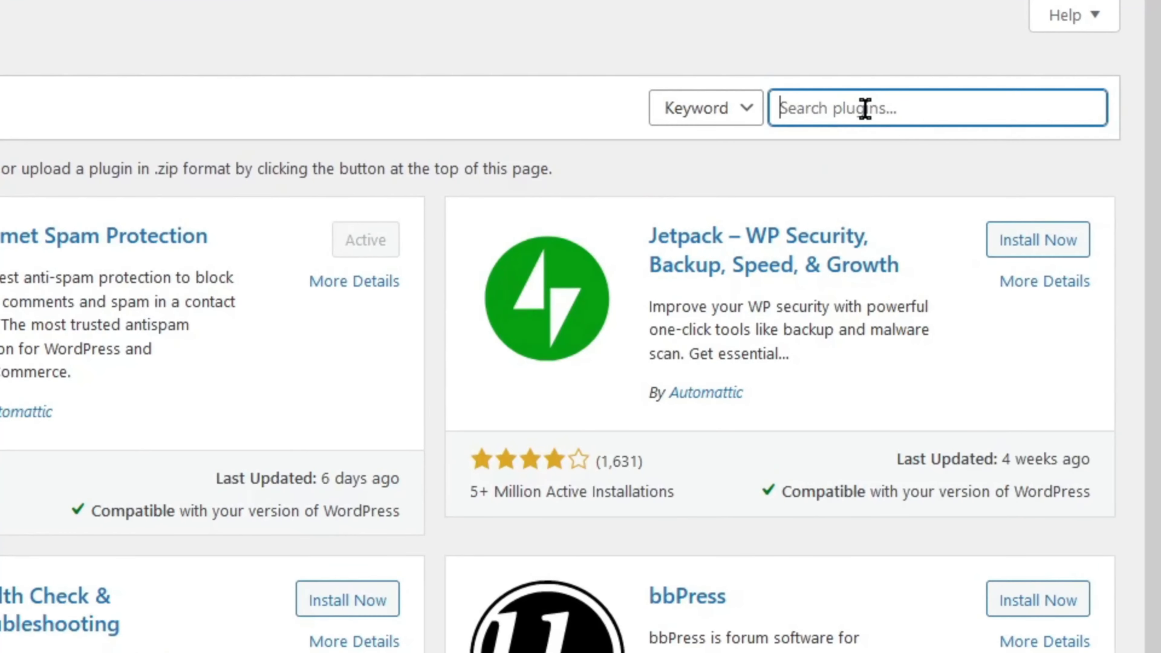
pyautogui.write('rankmath')
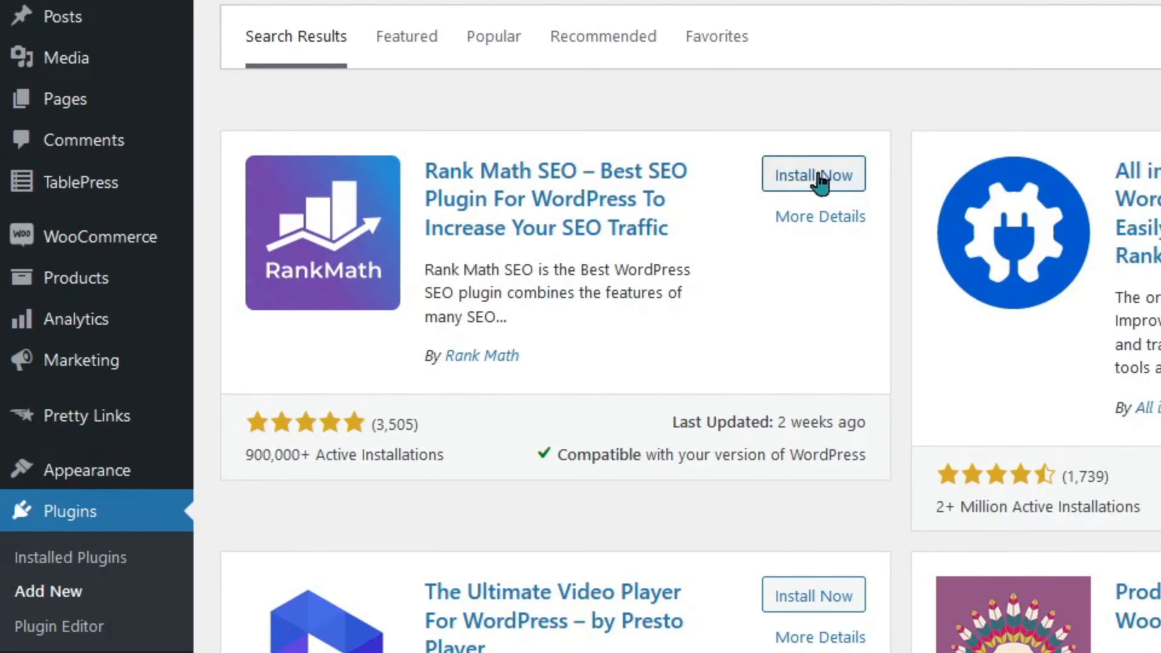
pyautogui.click(821, 182)
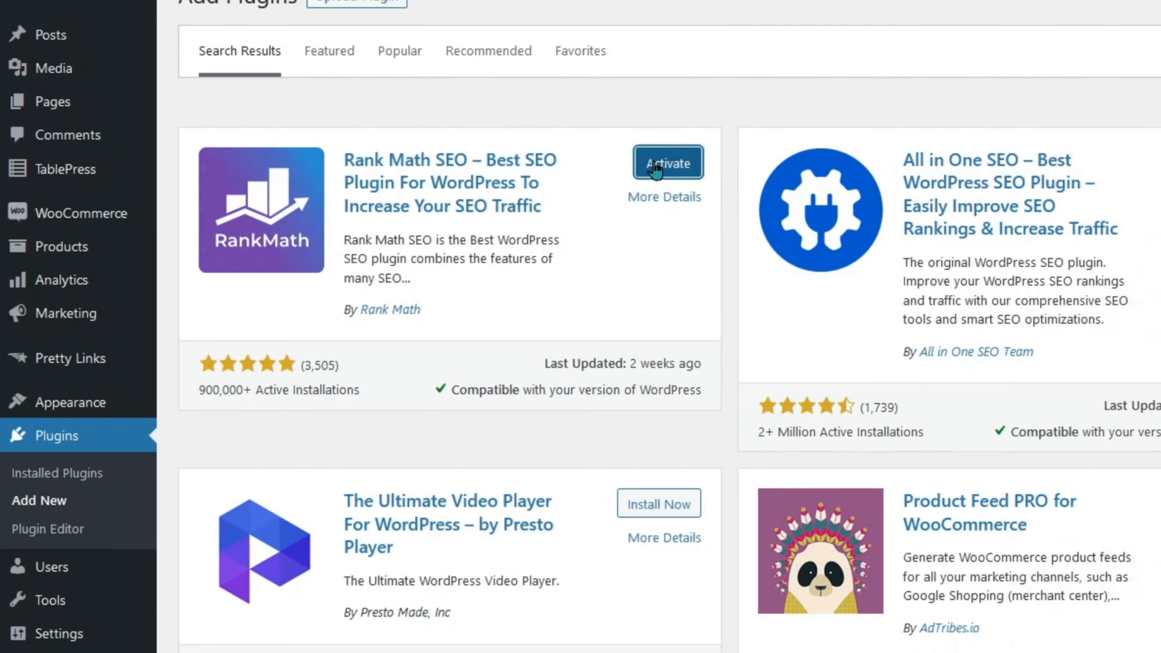
pyautogui.click(814, 180)
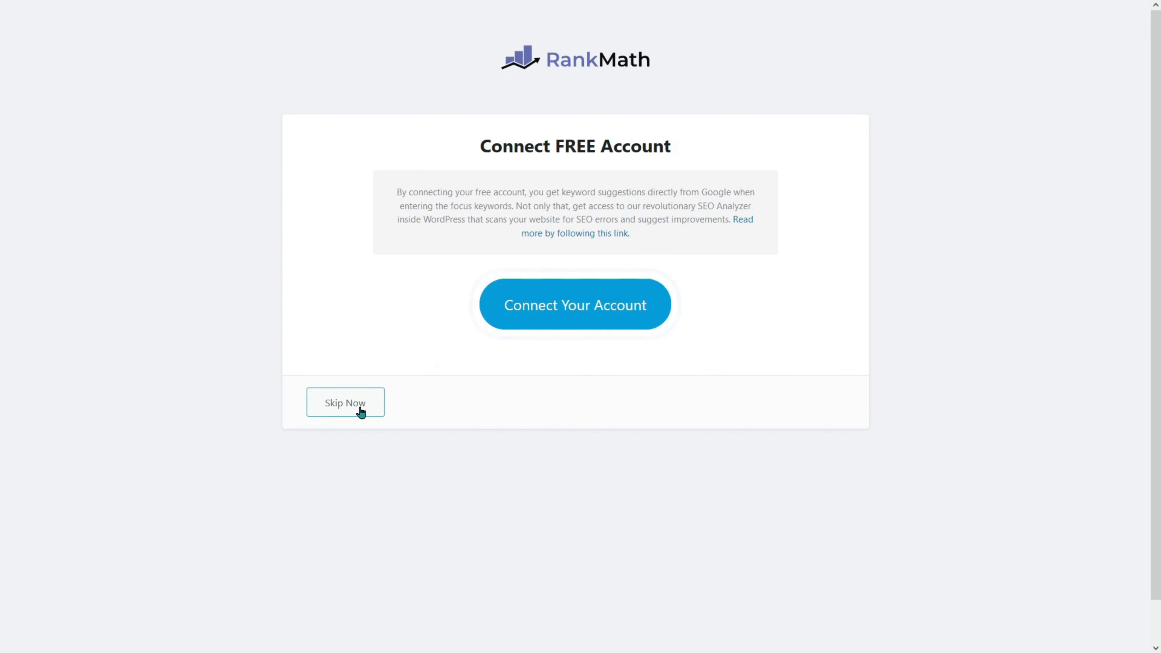
# Step: Connect a Rank Math account by logging in with the account e-mail and password, and activate the Free Plan for the site
pyautogui.click(600, 308)
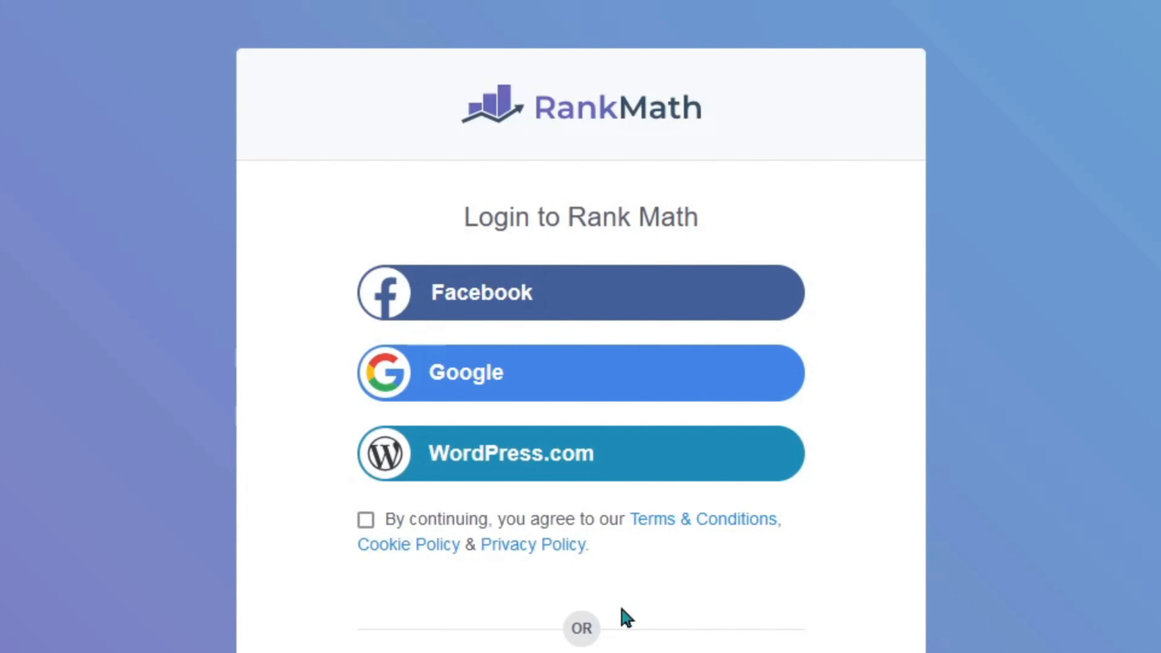
pyautogui.scroll(-7, 617, 395)
pyautogui.click(610, 364)
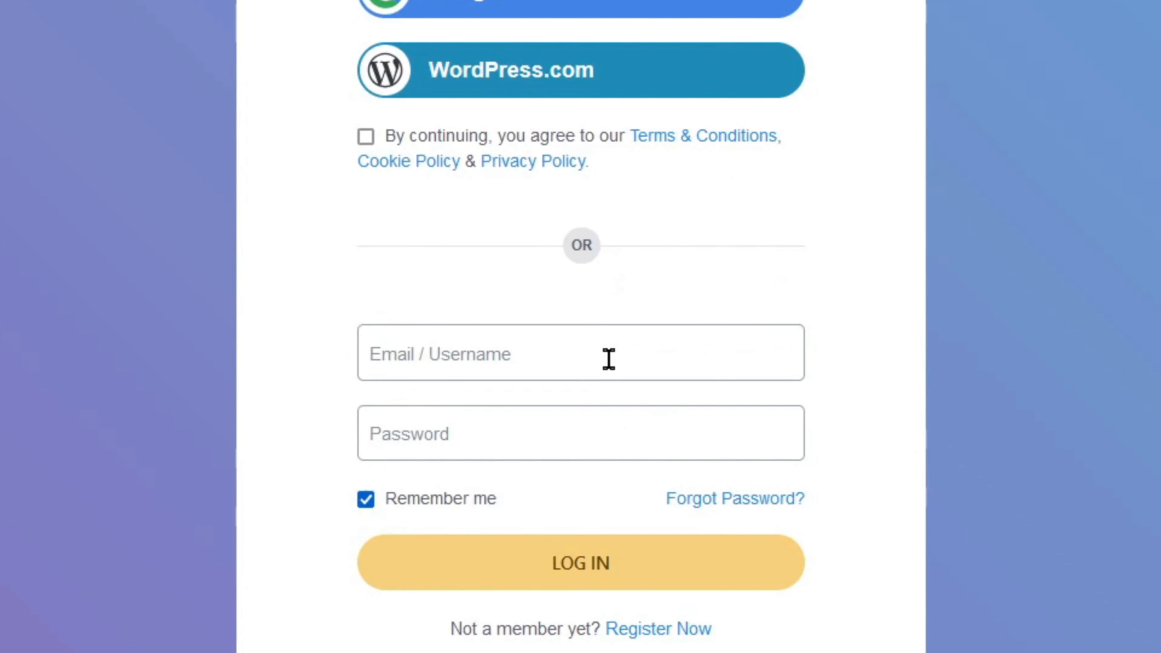
pyautogui.click(609, 359)
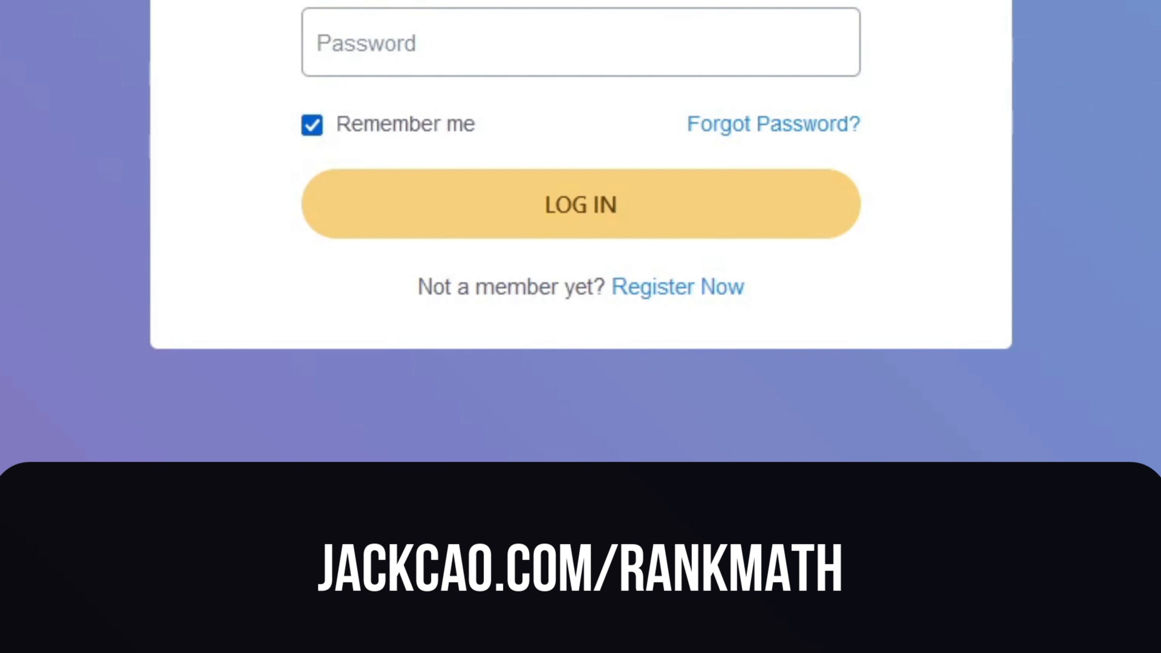
pyautogui.press('Tab')
pyautogui.write('••••••••••••')
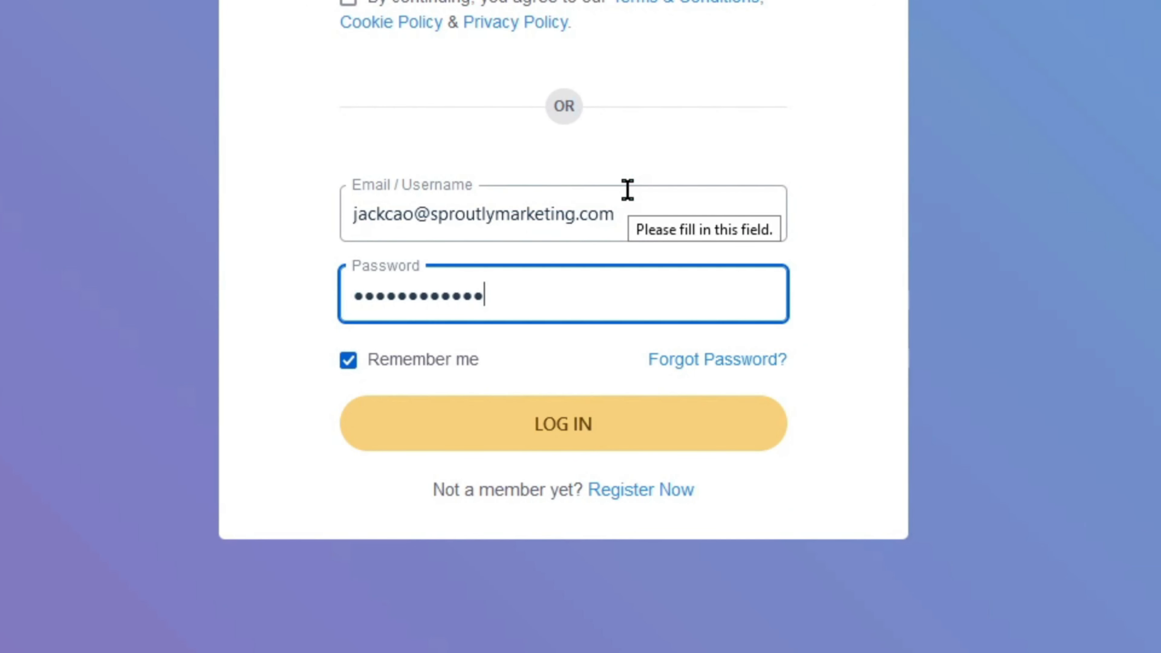
pyautogui.click(630, 431)
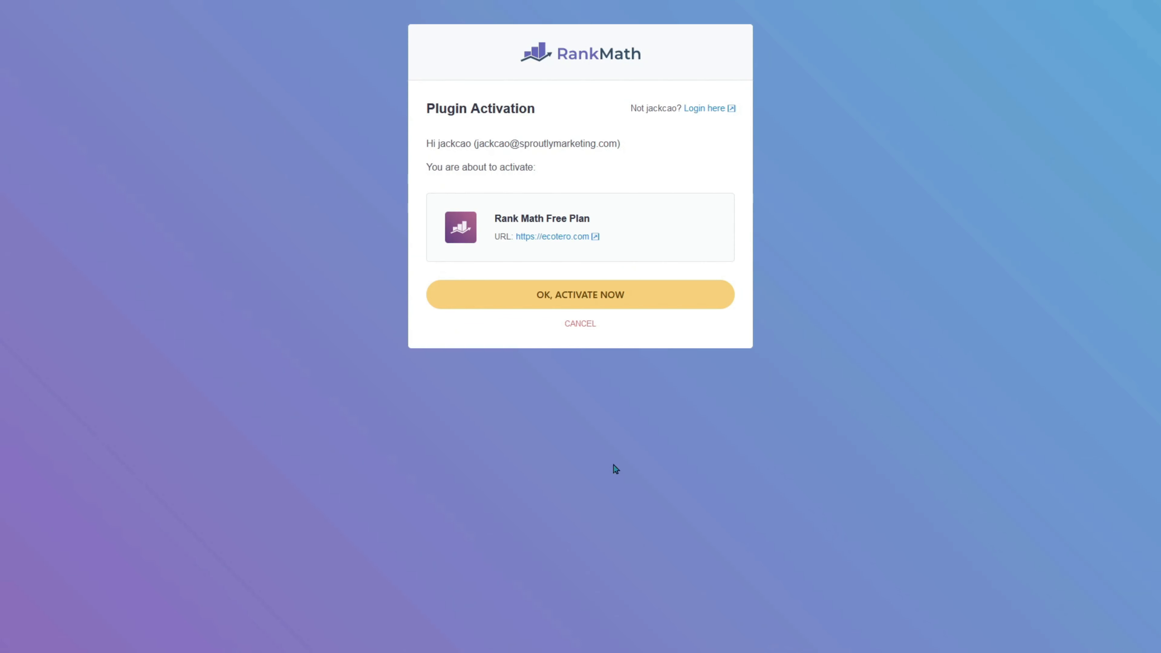
pyautogui.click(598, 302)
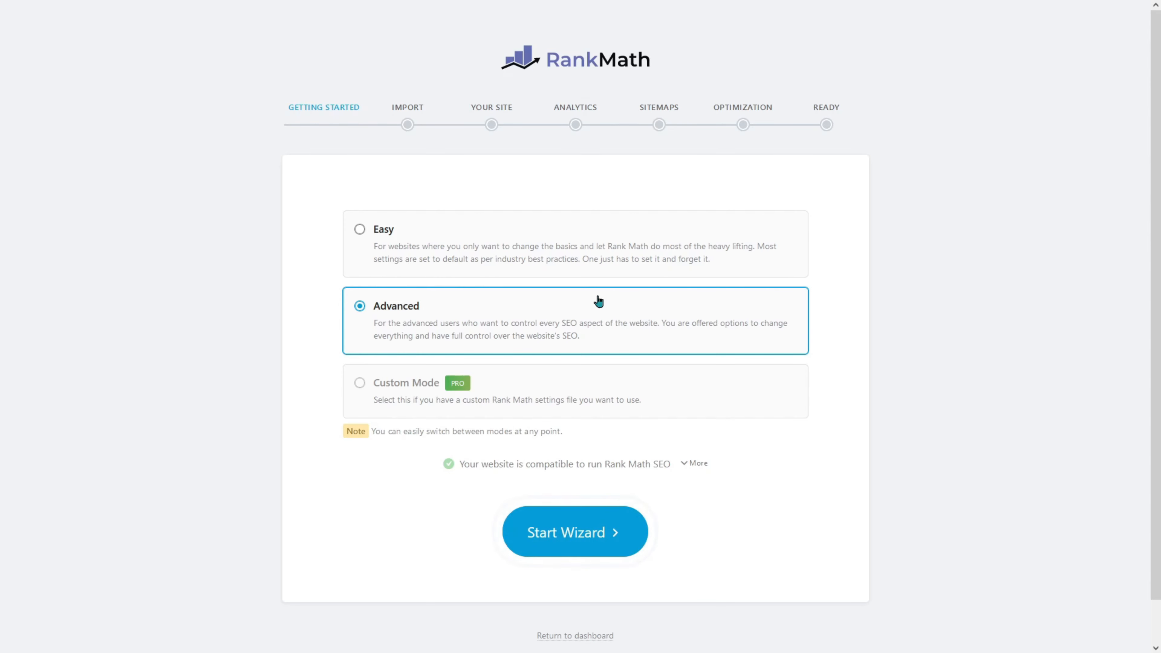
# Step: Reopen the Setup Wizard from the Rank Math dashboard and start it in Advanced mode
pyautogui.click(583, 634)
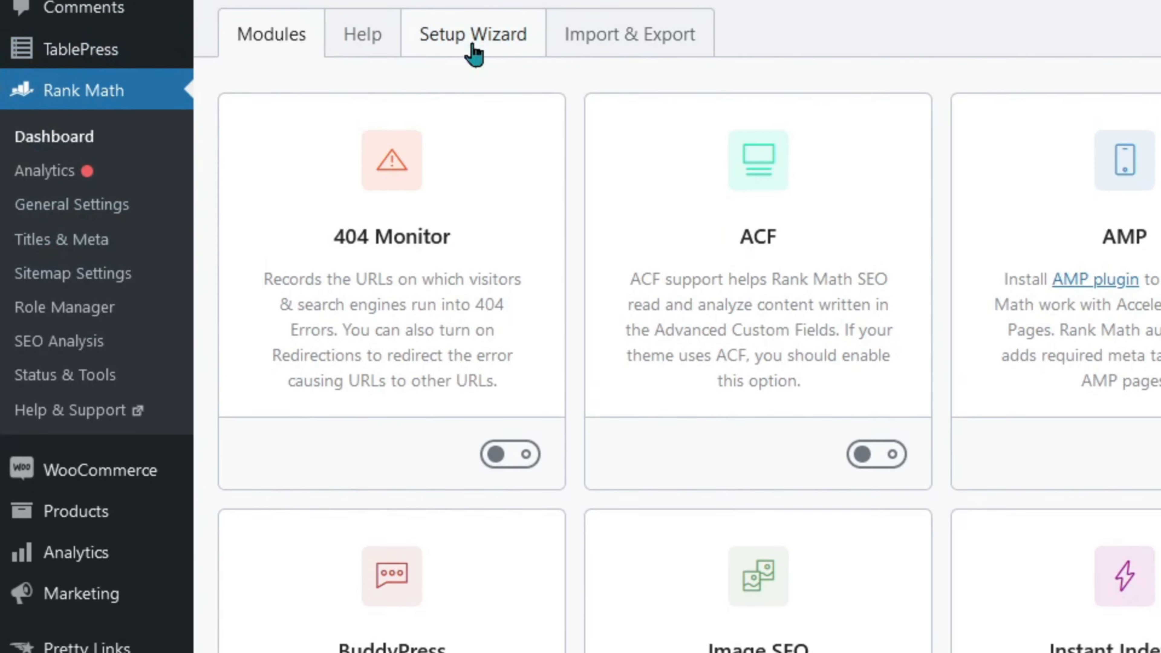
pyautogui.click(474, 42)
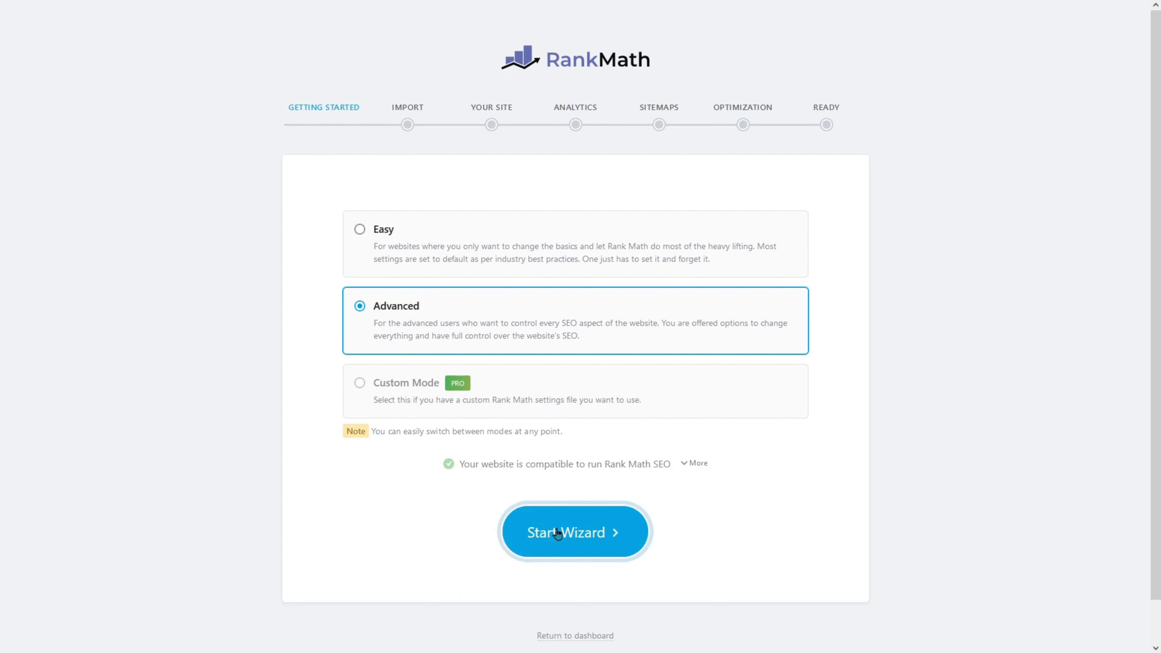
pyautogui.click(553, 533)
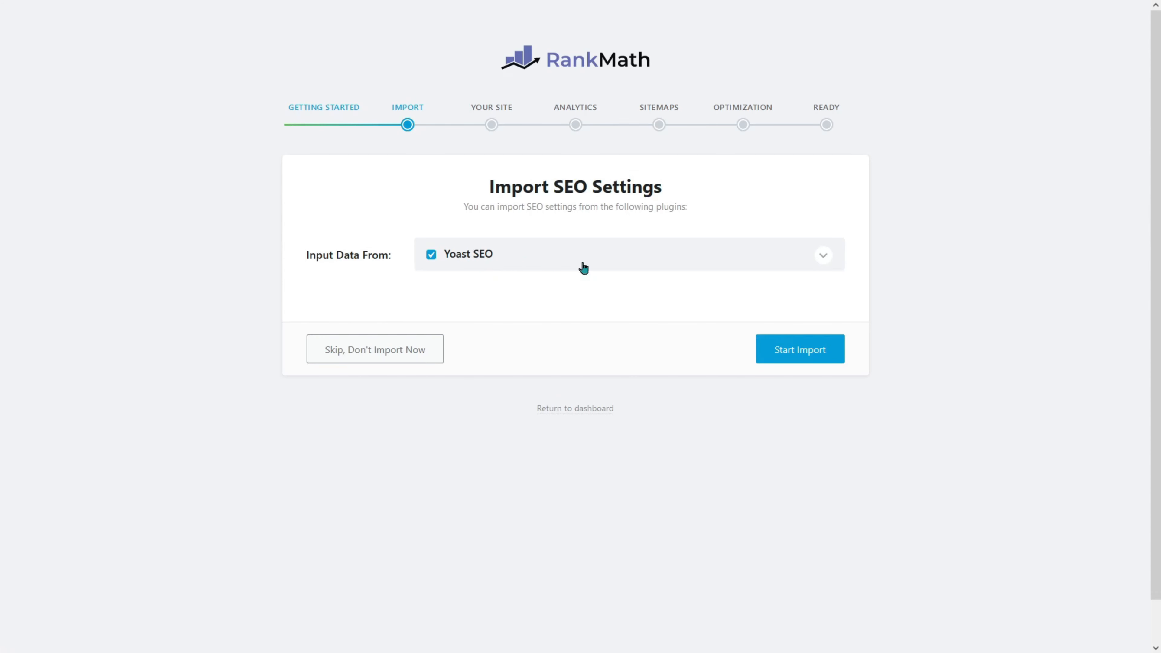
# Step: Import all SEO settings and data from Yoast SEO and continue to the site details
pyautogui.click(828, 260)
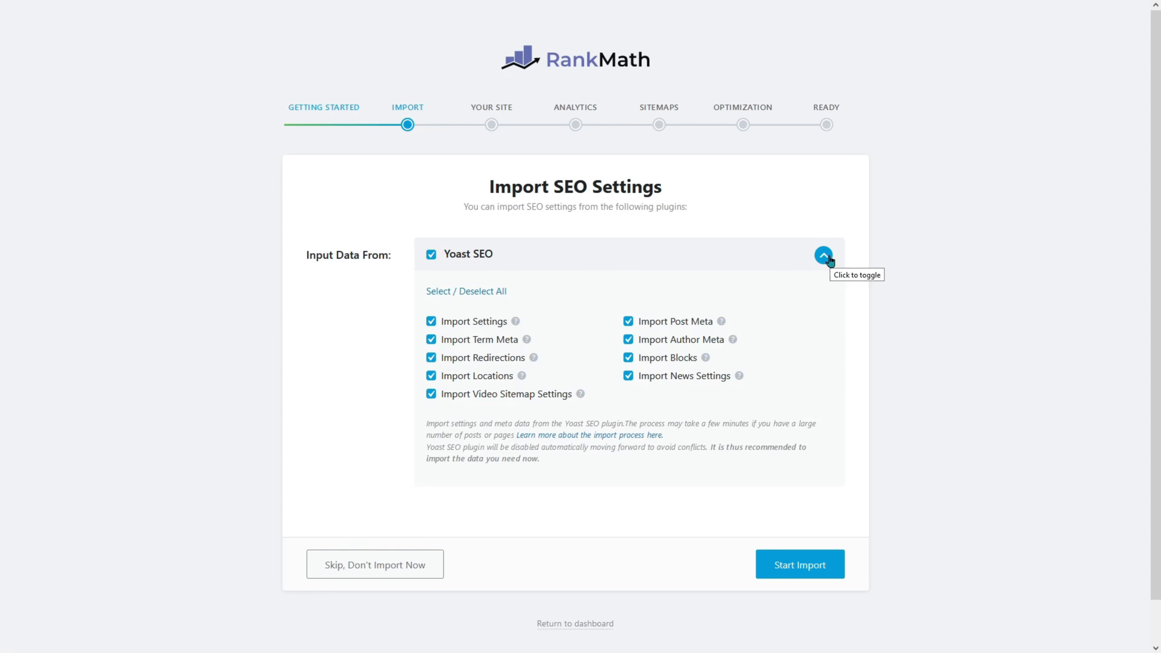
pyautogui.click(827, 259)
pyautogui.click(834, 357)
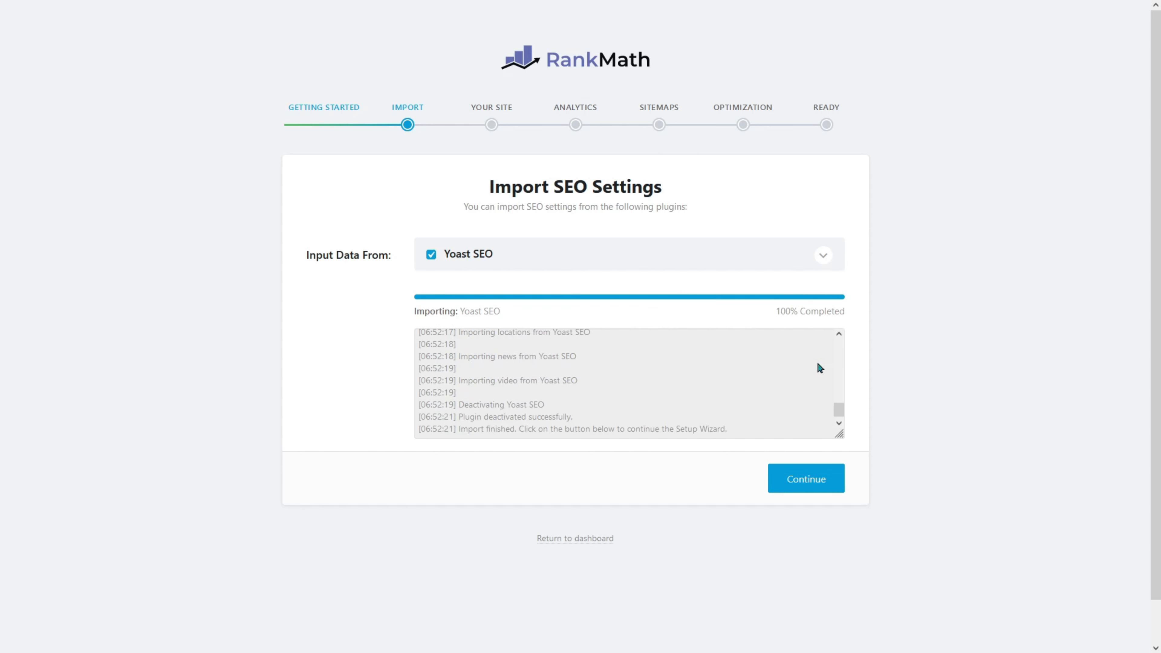
pyautogui.click(807, 480)
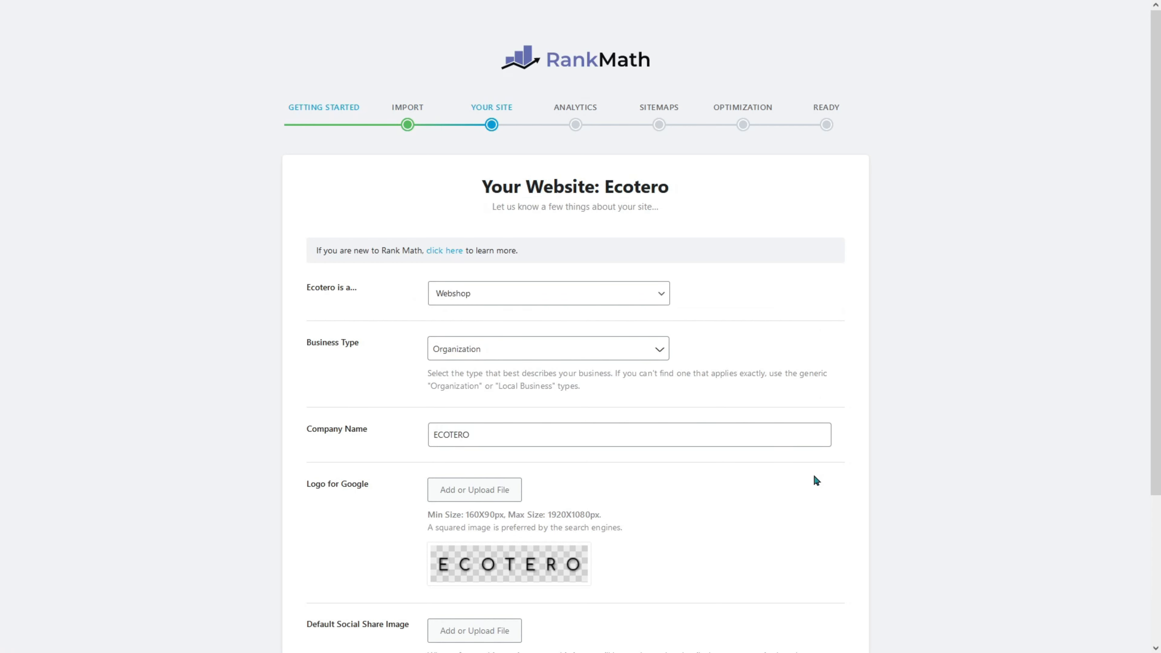
# Step: Set the website type to Community Blog/News Site and choose Organization as the business type
pyautogui.click(661, 291)
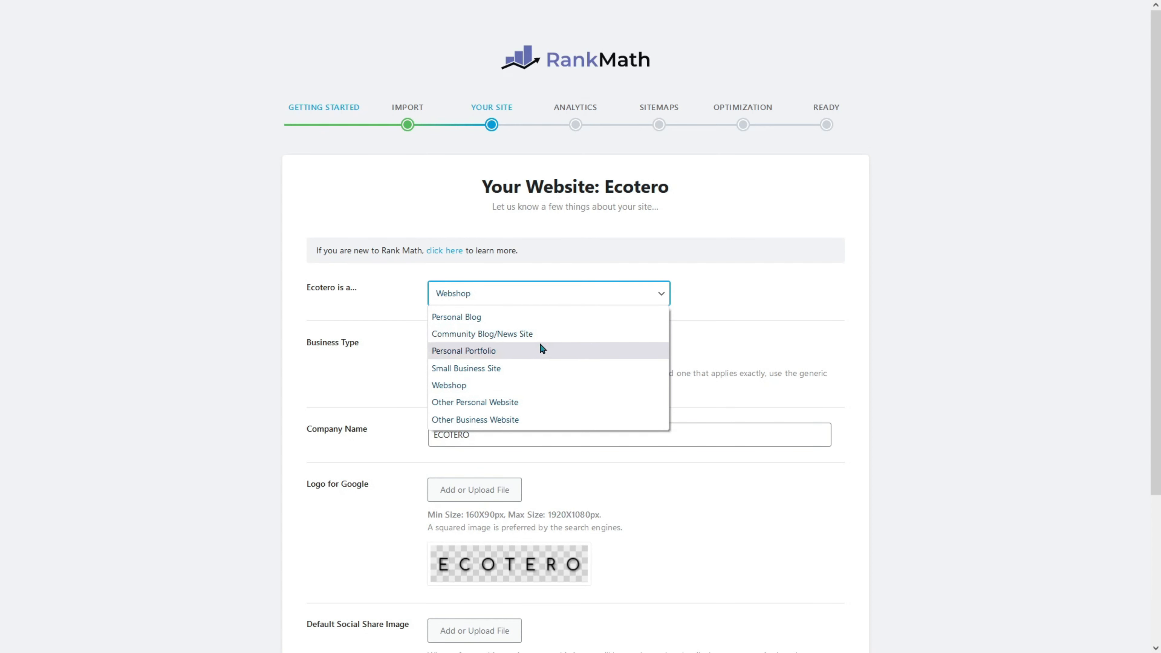
pyautogui.click(550, 338)
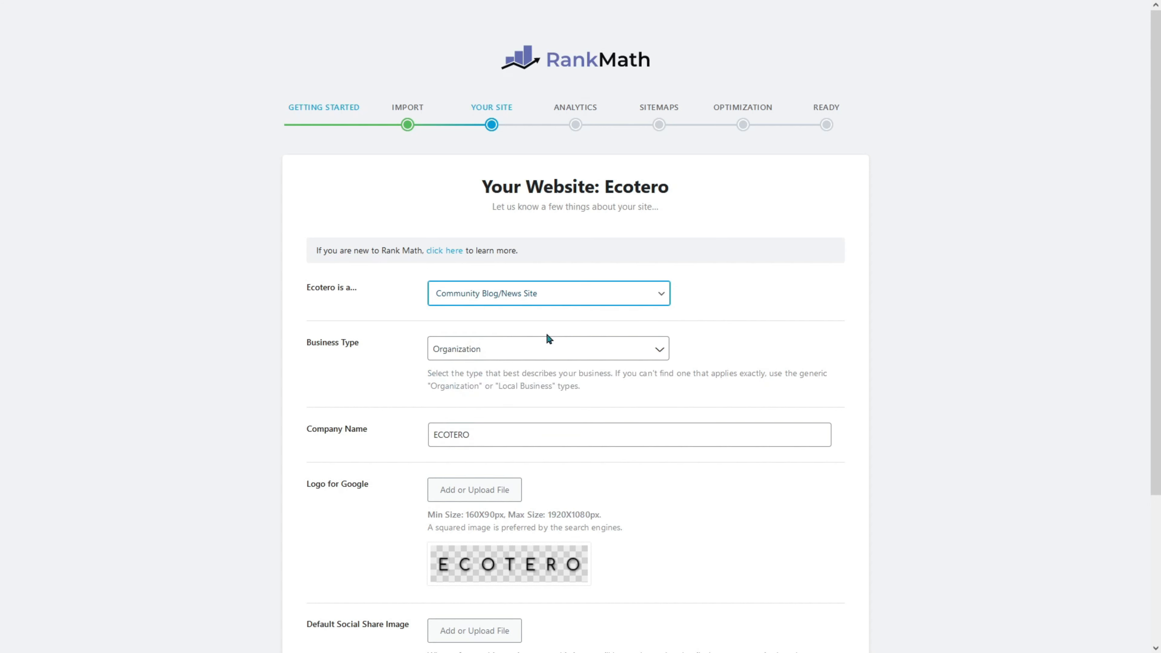
pyautogui.click(623, 359)
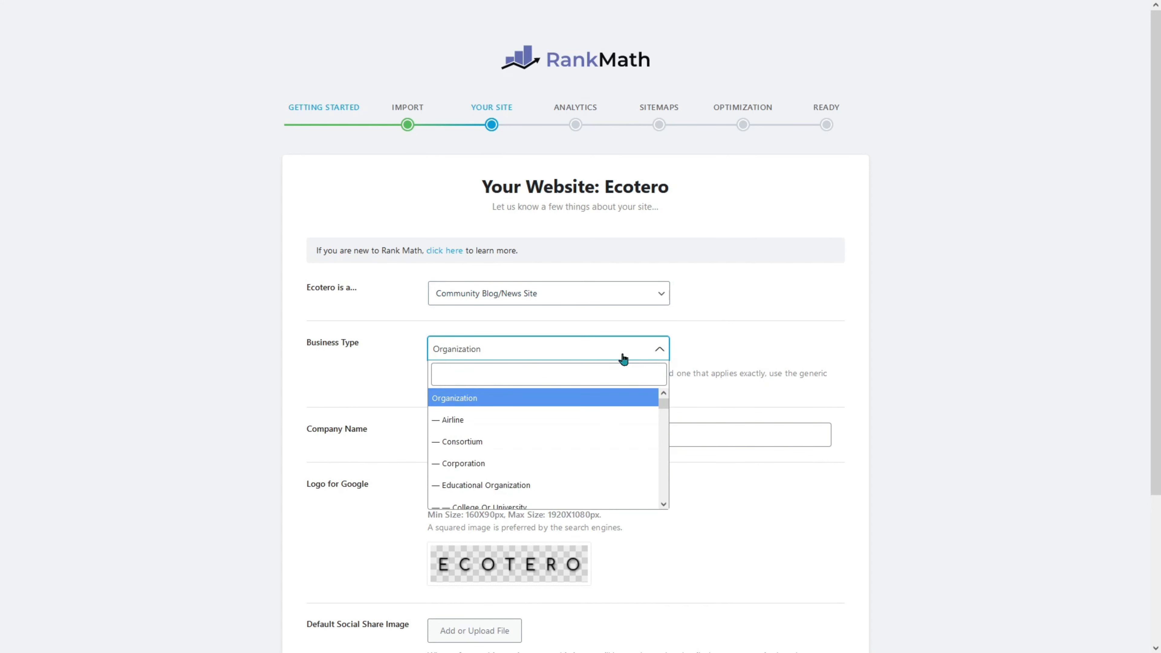
pyautogui.scroll(-8, 665, 411)
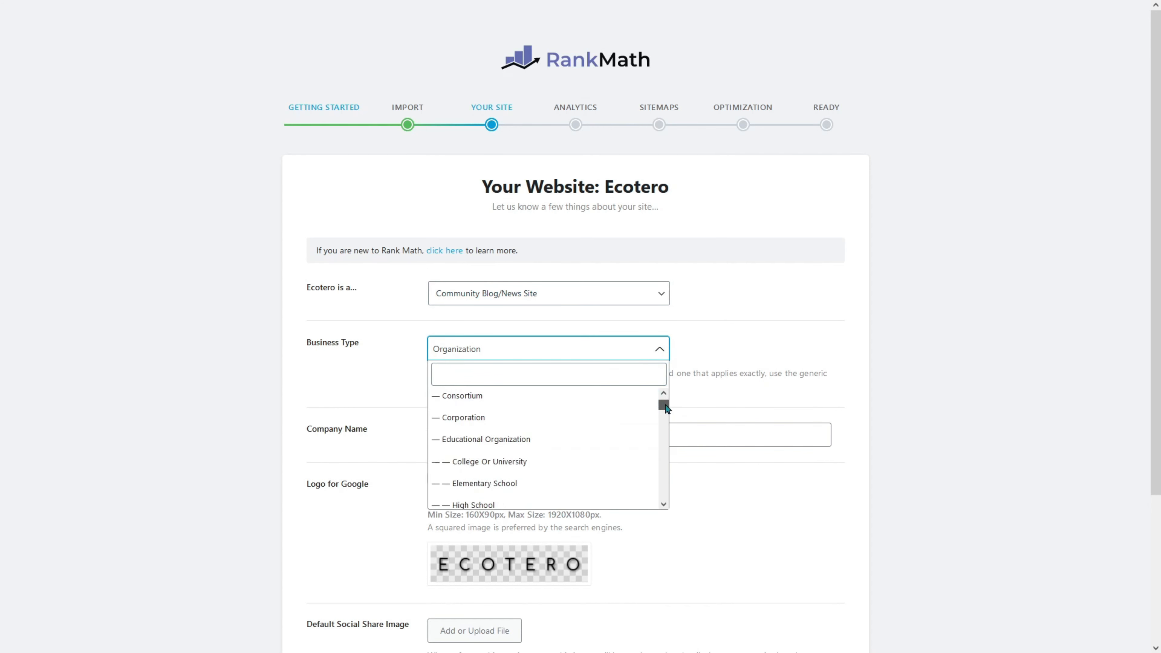
pyautogui.moveTo(667, 417)
pyautogui.mouseDown()
pyautogui.moveTo(664, 488)
pyautogui.moveTo(666, 381)
pyautogui.mouseUp()
pyautogui.click(633, 401)
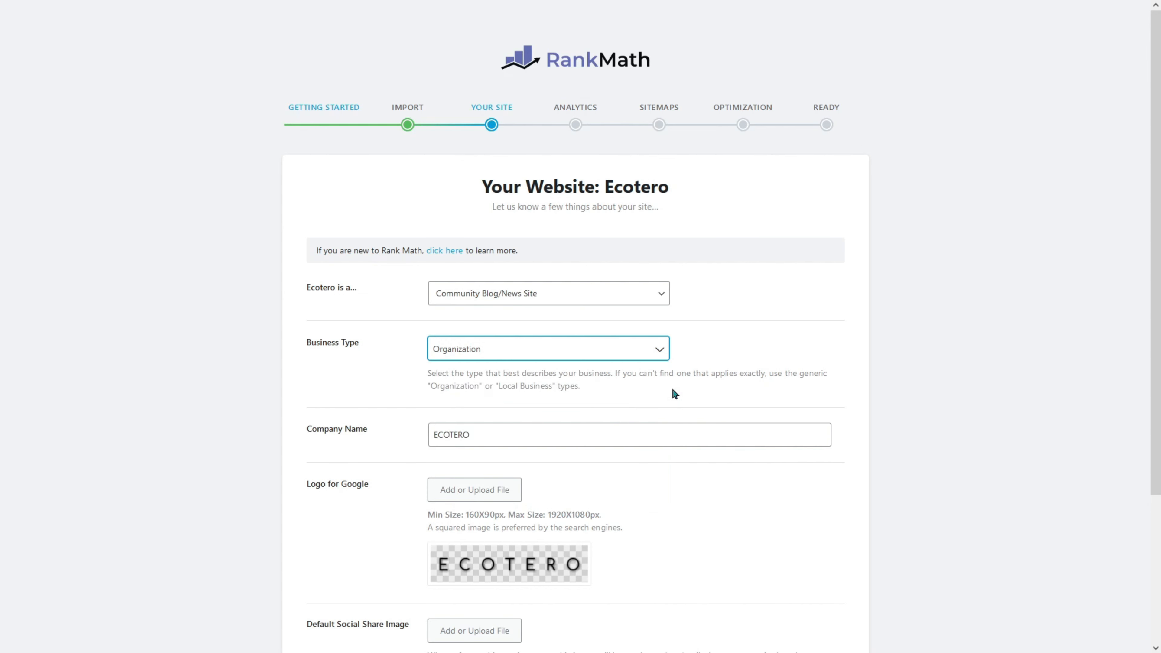
pyautogui.click(686, 465)
# Step: Review the company name, Google logo and social share image settings, then save the site details and continue
pyautogui.scroll(-3, 686, 466)
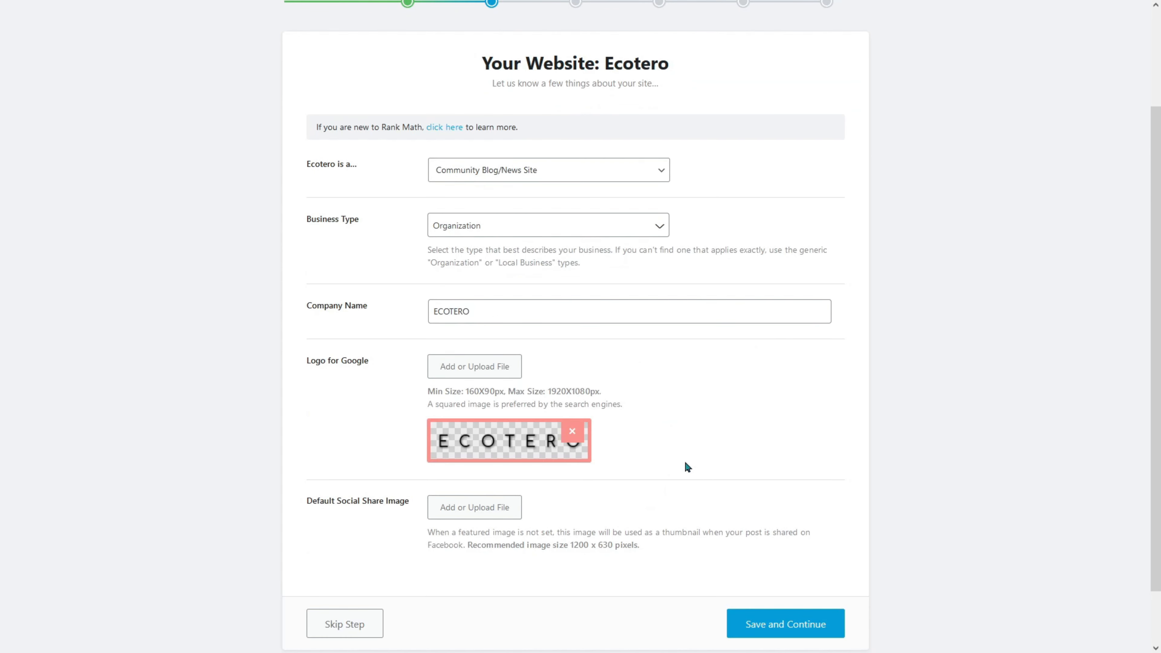
pyautogui.scroll(-2, 681, 508)
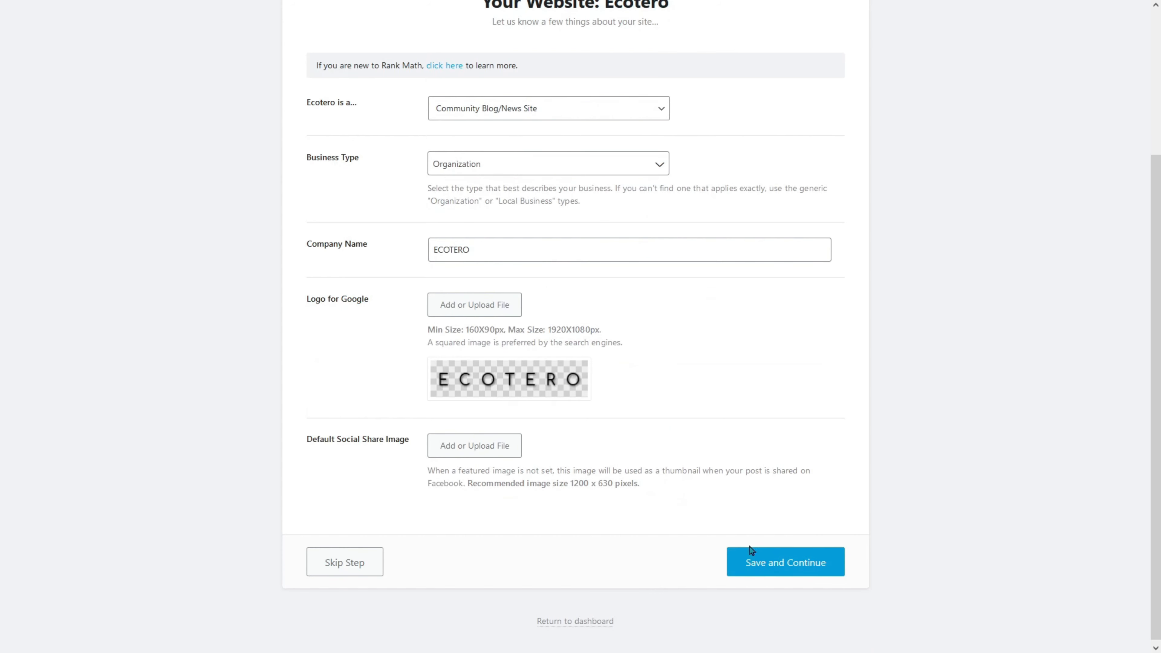
pyautogui.click(787, 574)
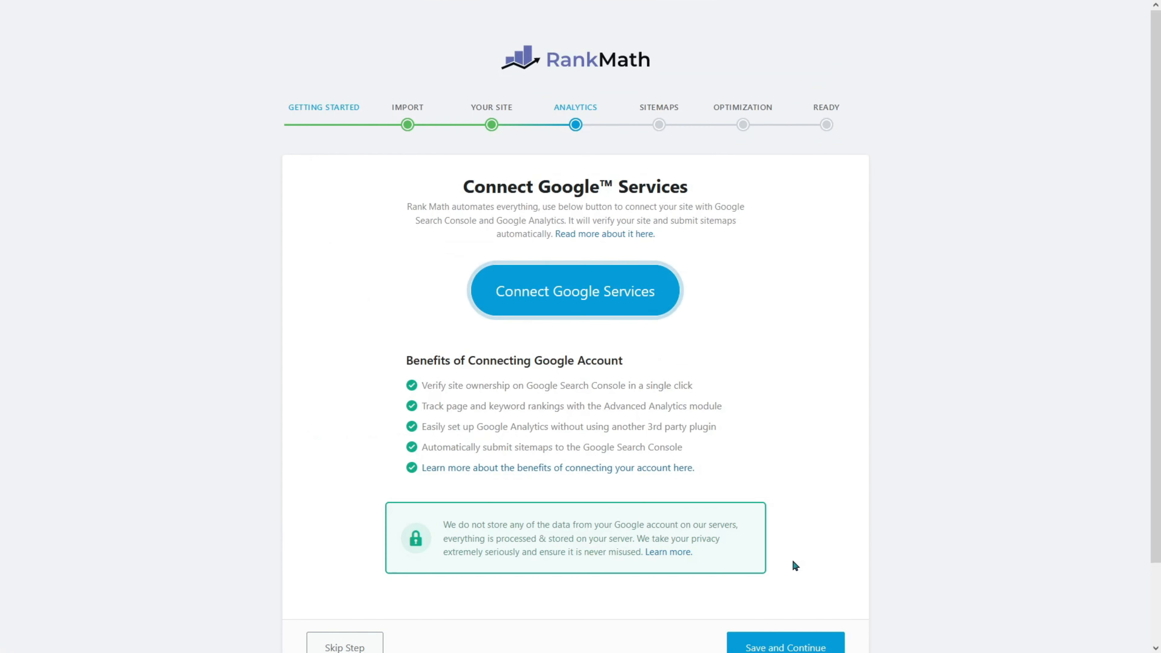
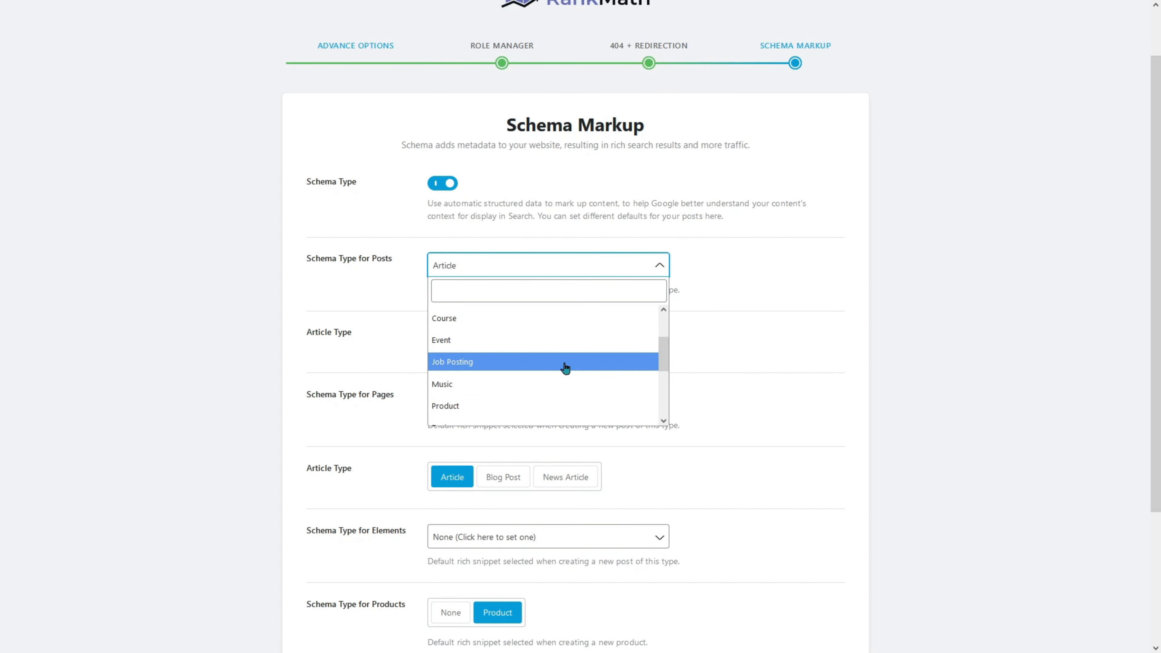
# Step: Try Job Posting as the schema type for posts and examine its fields in the Schema Builder
pyautogui.click(565, 364)
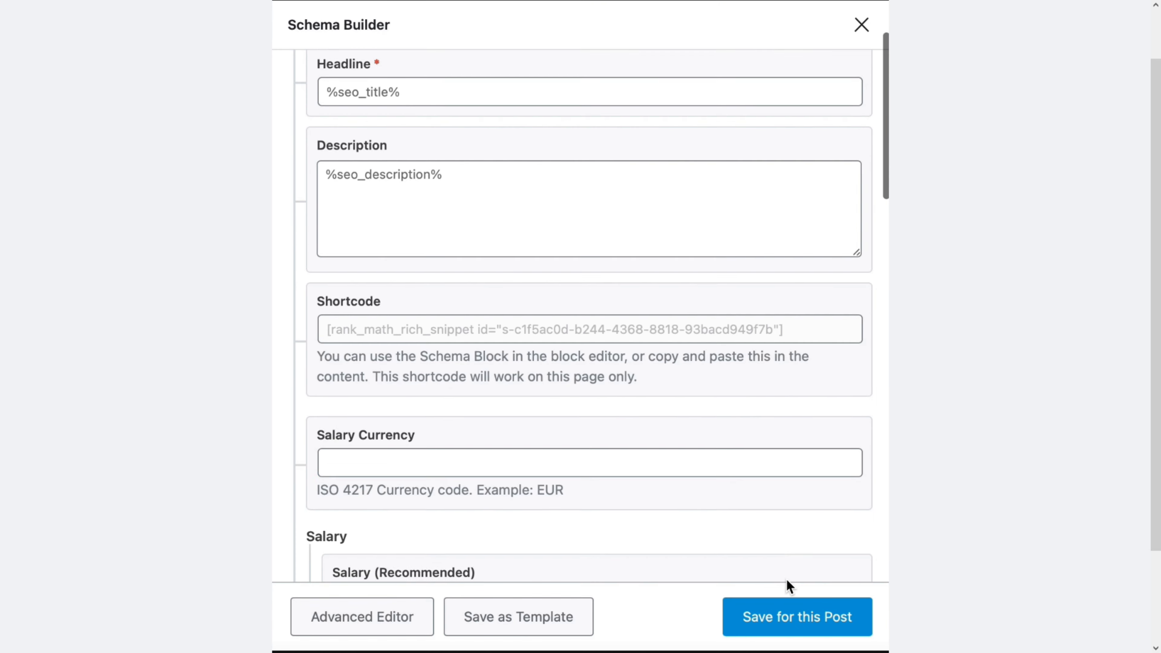
pyautogui.scroll(-6, 786, 579)
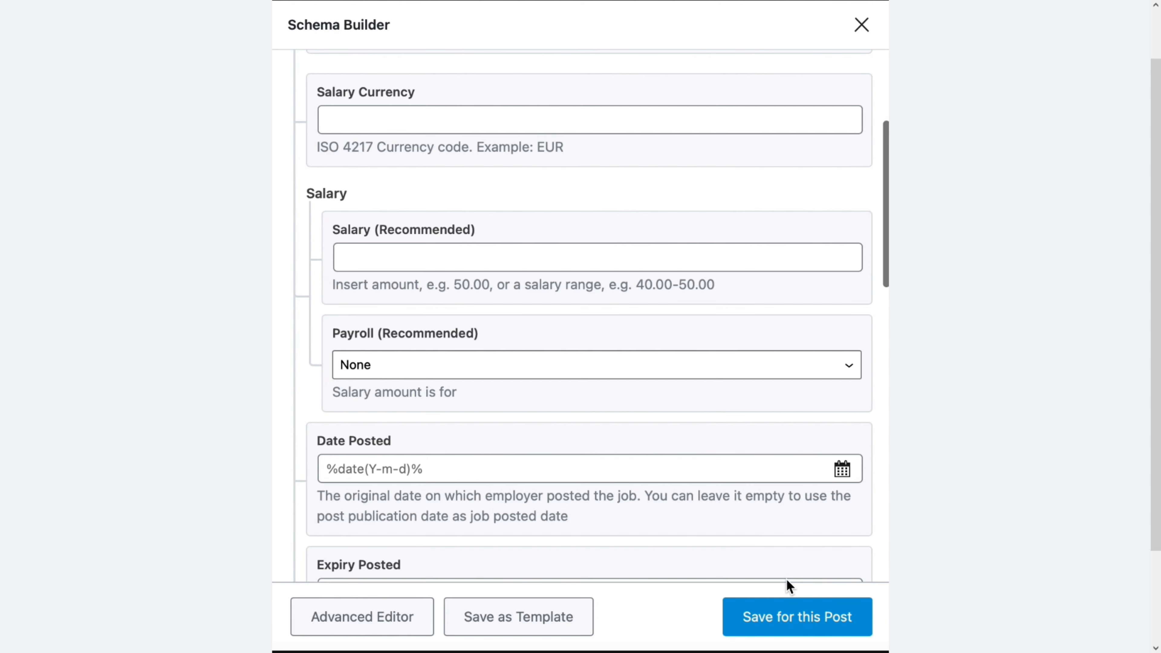
pyautogui.scroll(-10, 786, 579)
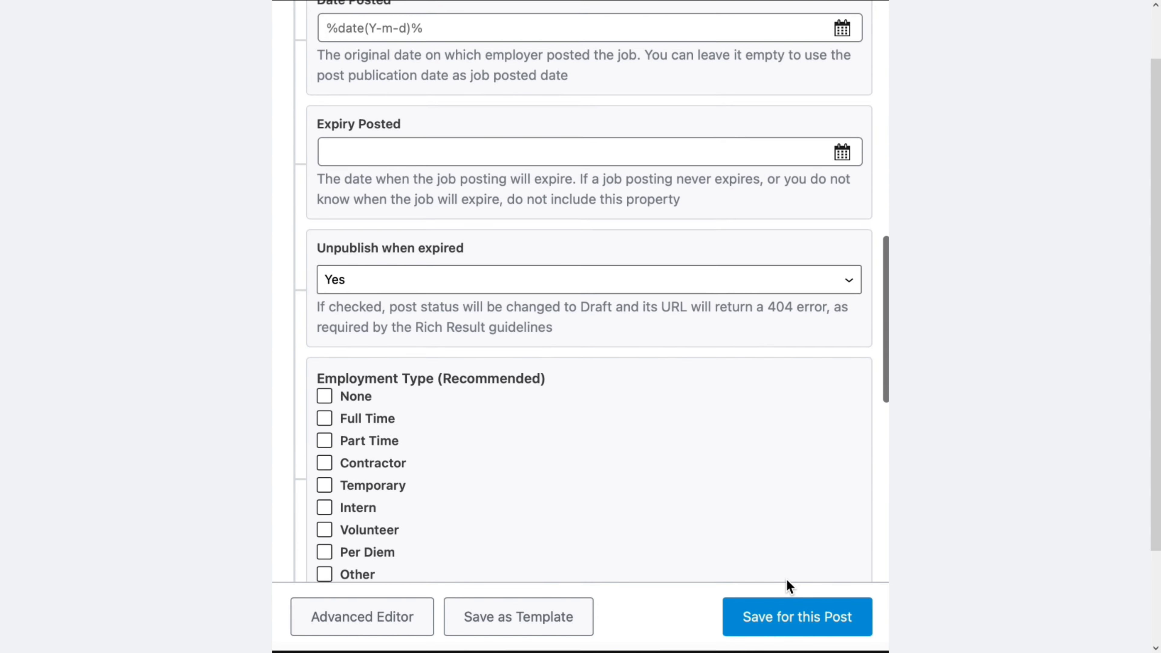
pyautogui.scroll(-10, 787, 580)
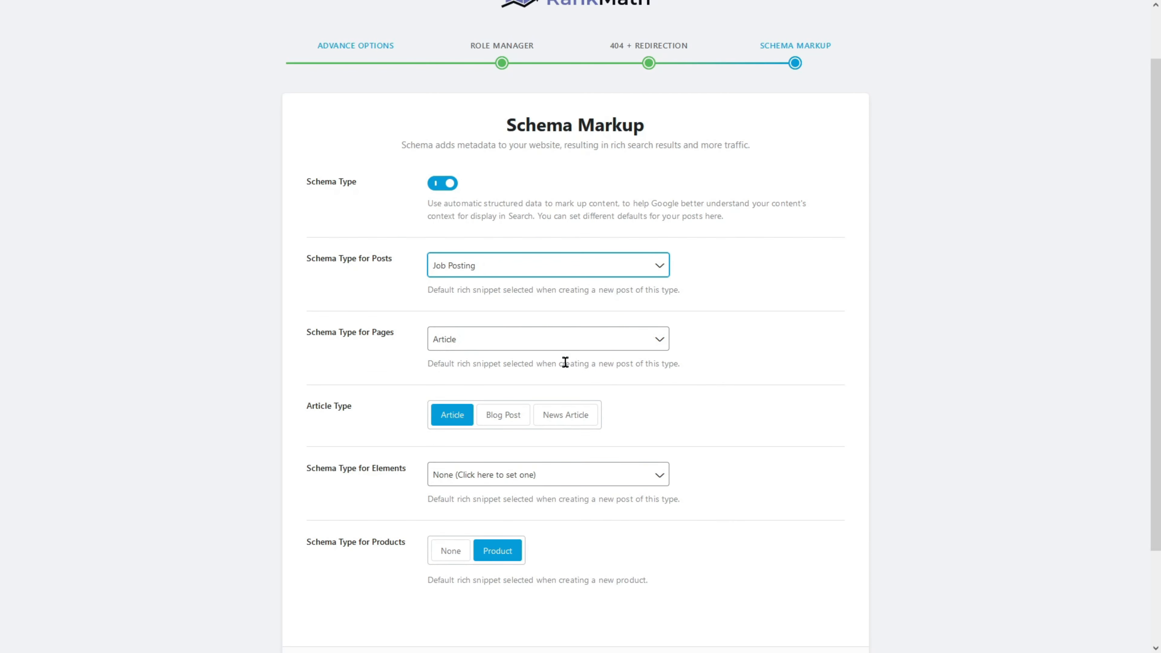
# Step: Set the schema type for posts to Article with Blog Post as the article type
pyautogui.click(557, 276)
pyautogui.scroll(1, 557, 332)
pyautogui.scroll(3, 558, 336)
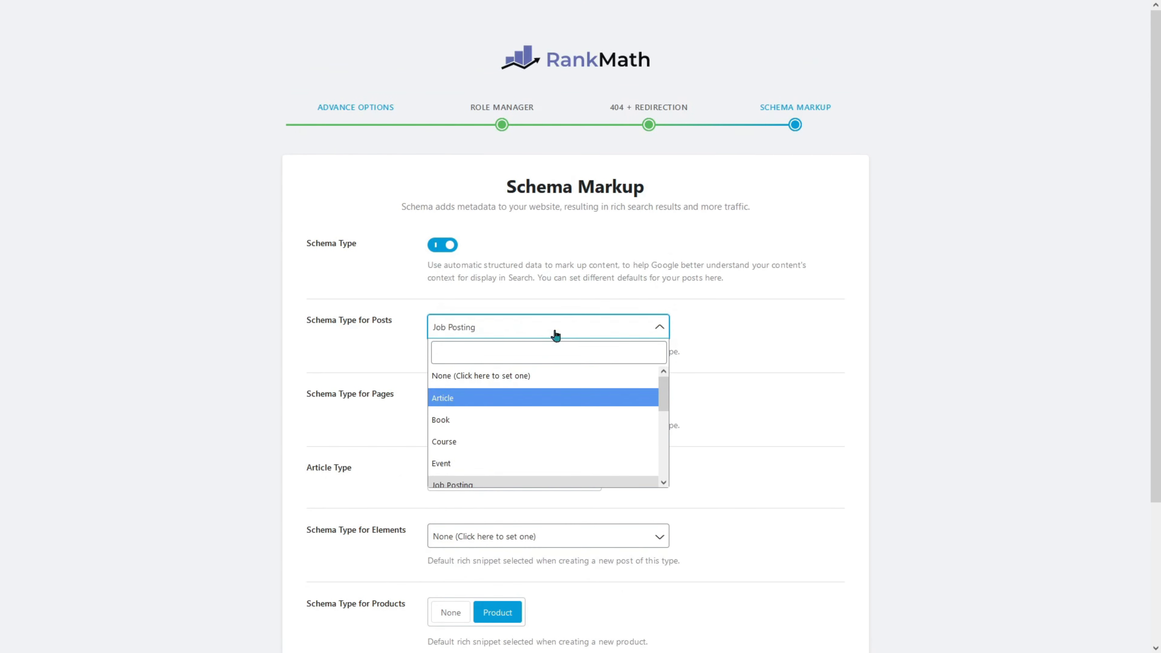
pyautogui.click(530, 403)
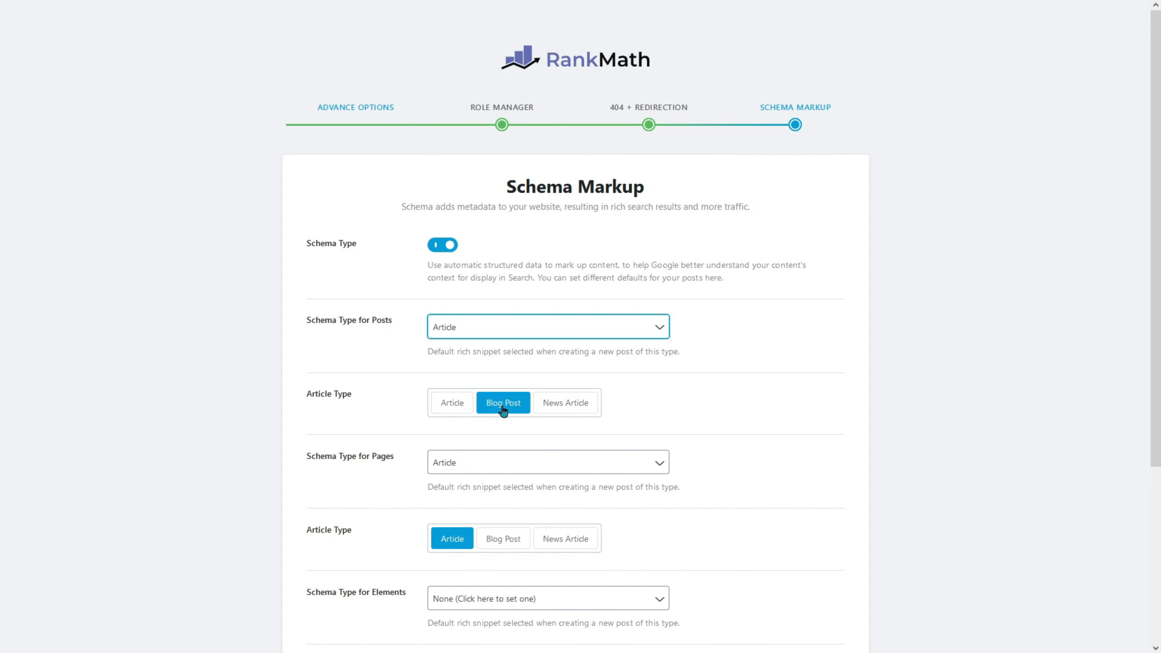
pyautogui.scroll(-3, 502, 410)
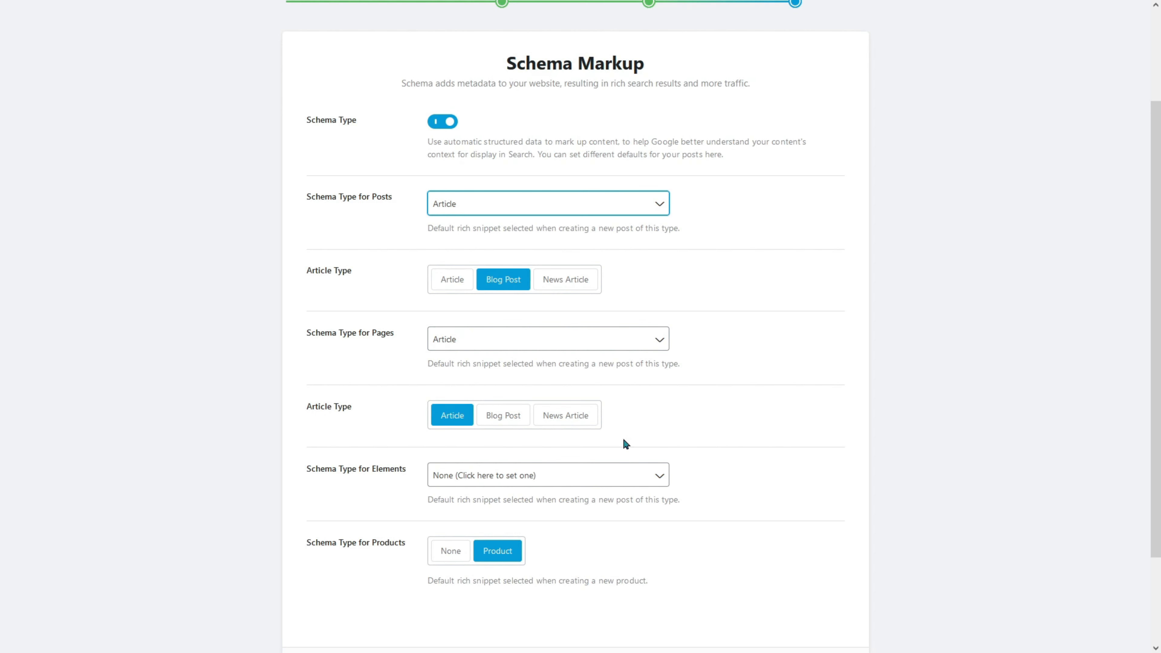
# Step: Save the schema markup settings and finish the setup wizard
pyautogui.scroll(-3, 626, 444)
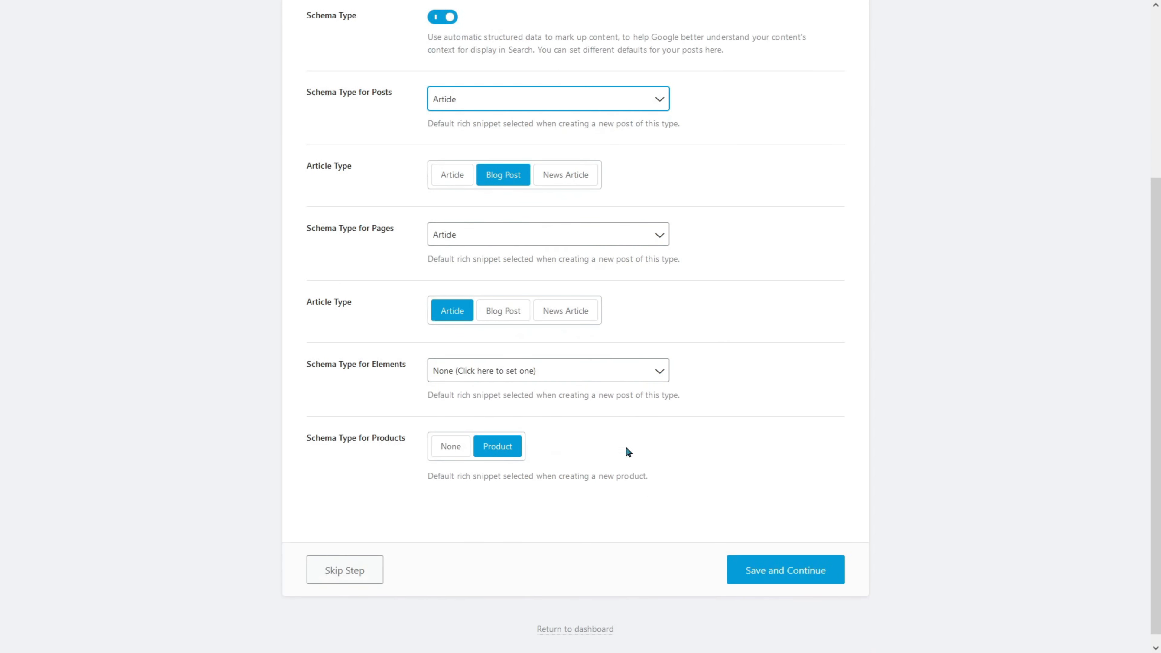
pyautogui.click(762, 567)
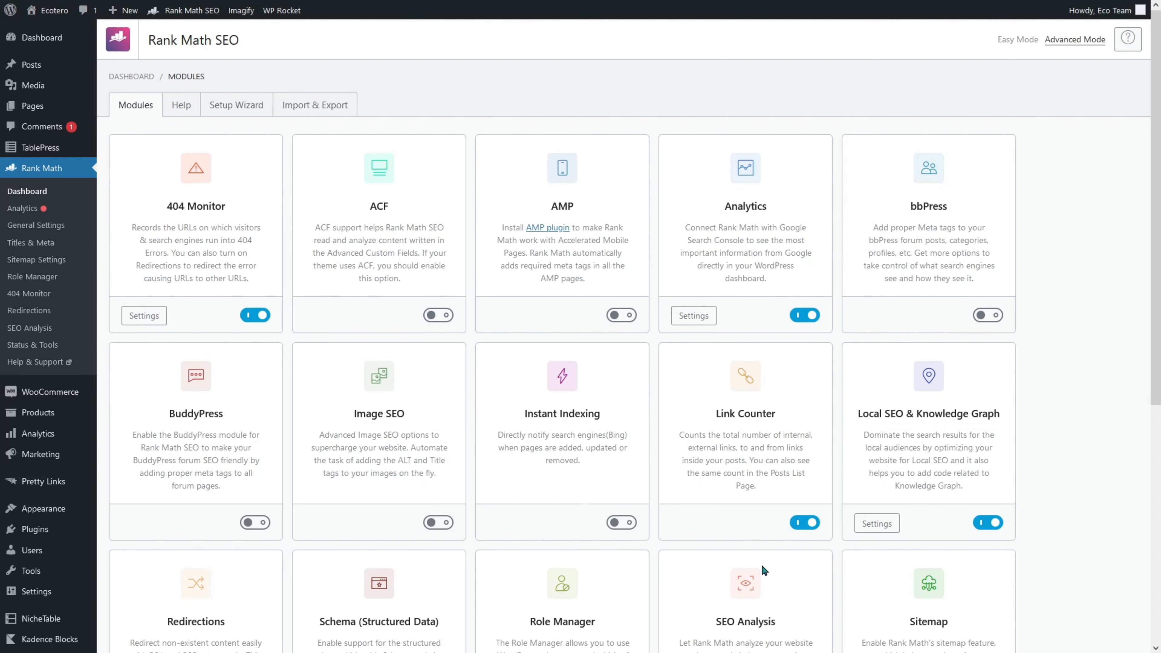
# Step: Enable the Image SEO module and open the Images section of the Rank Math general settings
pyautogui.middleClick(750, 307)
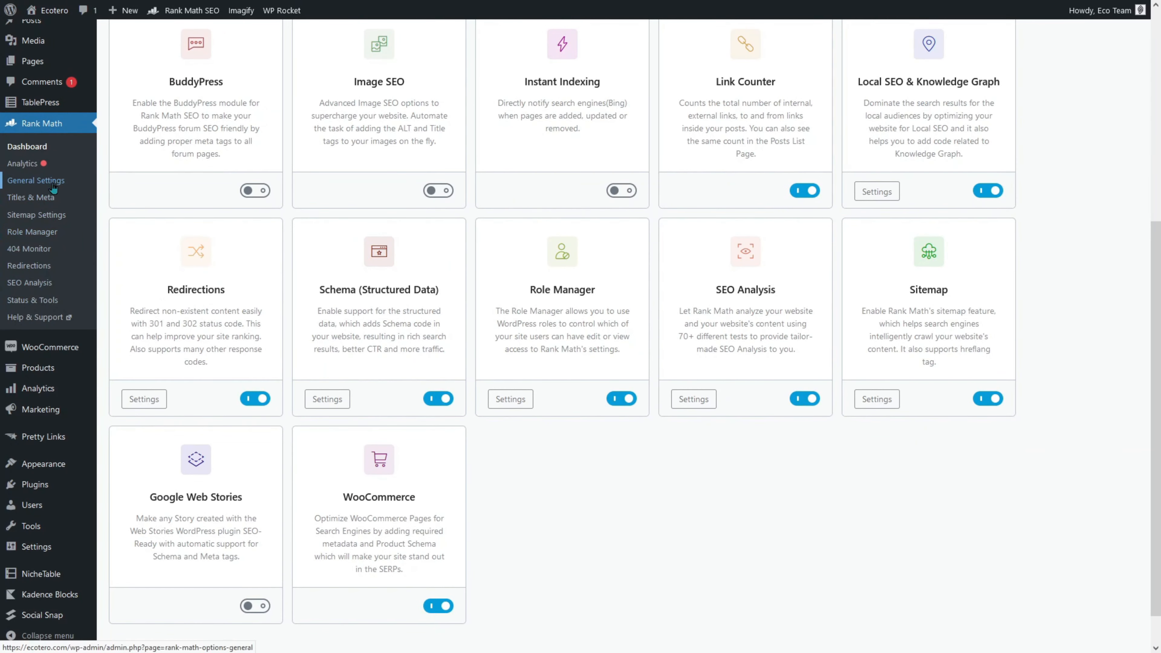
pyautogui.click(52, 183)
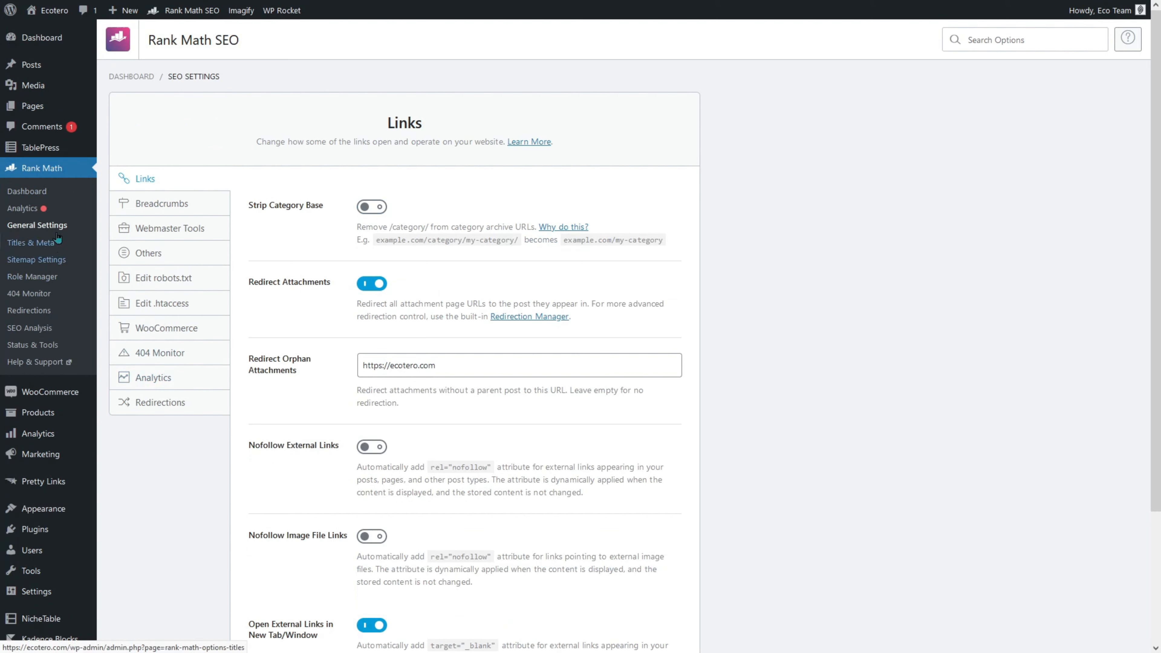
pyautogui.click(43, 192)
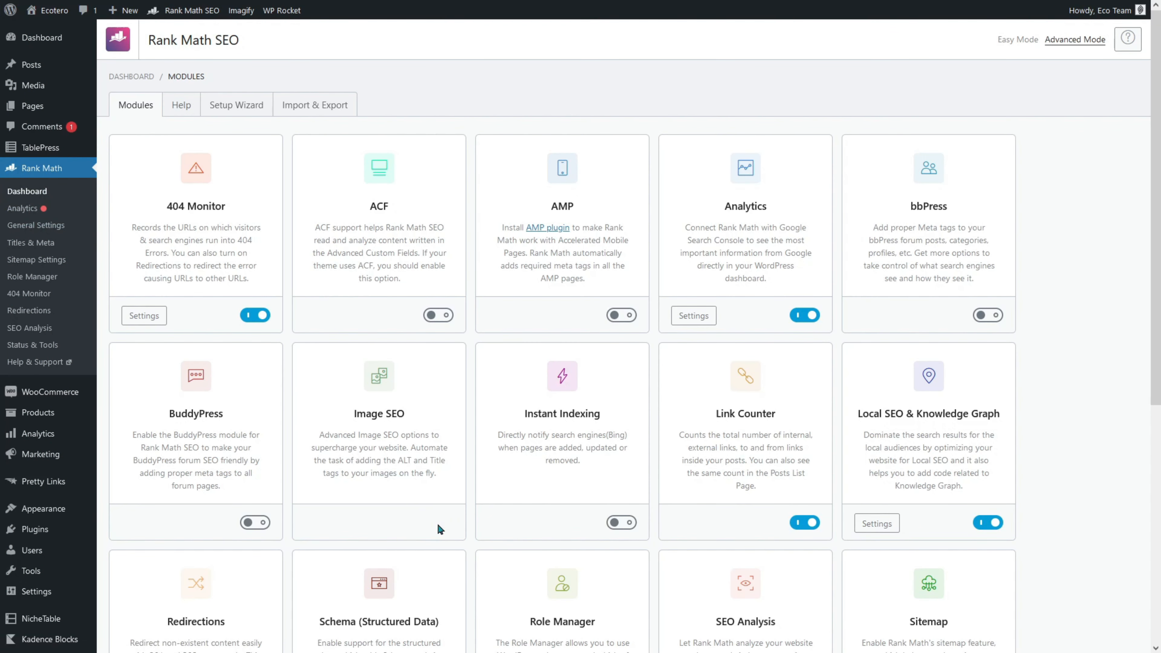
pyautogui.click(438, 523)
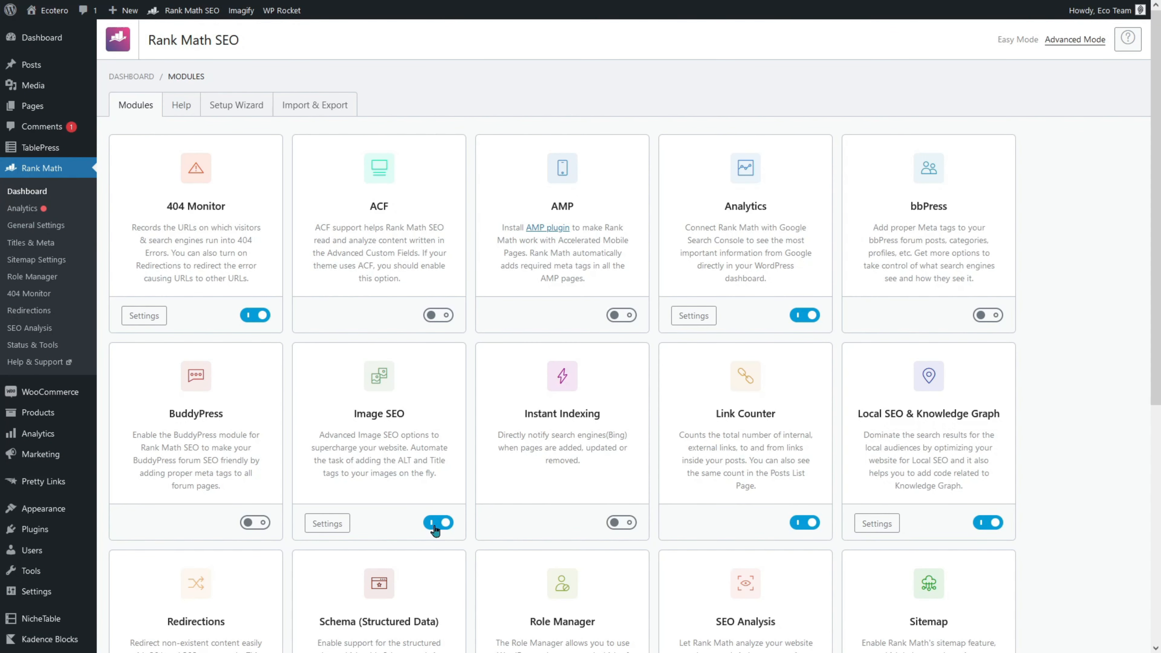
pyautogui.click(61, 227)
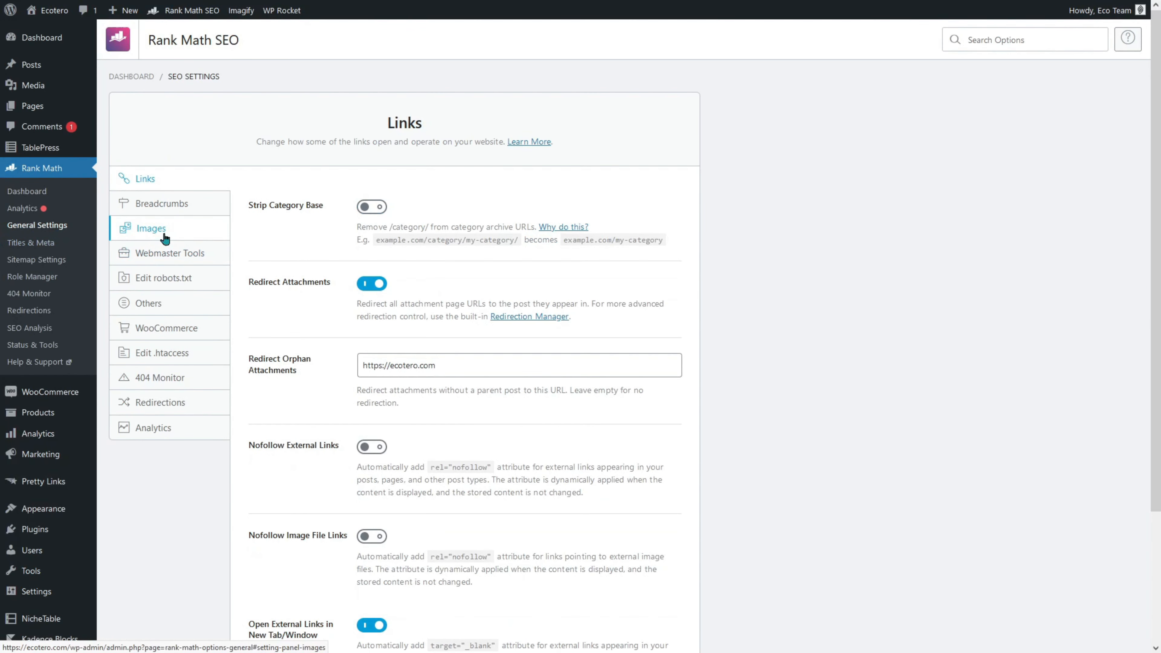
pyautogui.click(164, 234)
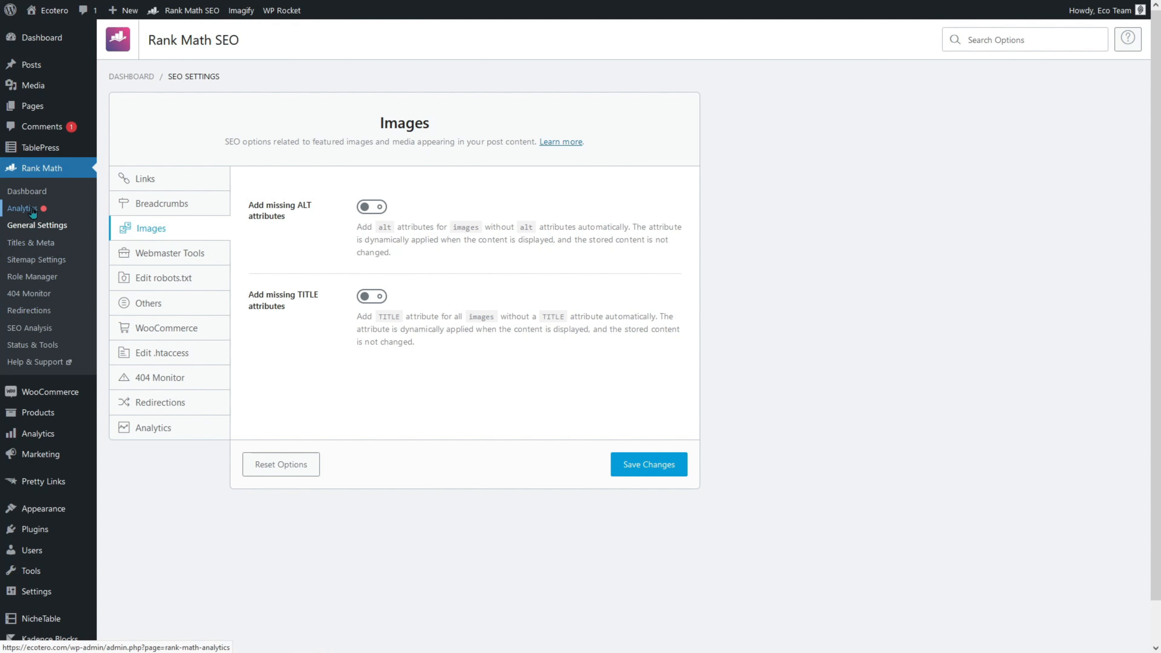
# Step: Review the link settings, including the Strip Category Base example URL, attachment redirects, nofollow and new-tab options
pyautogui.click(143, 182)
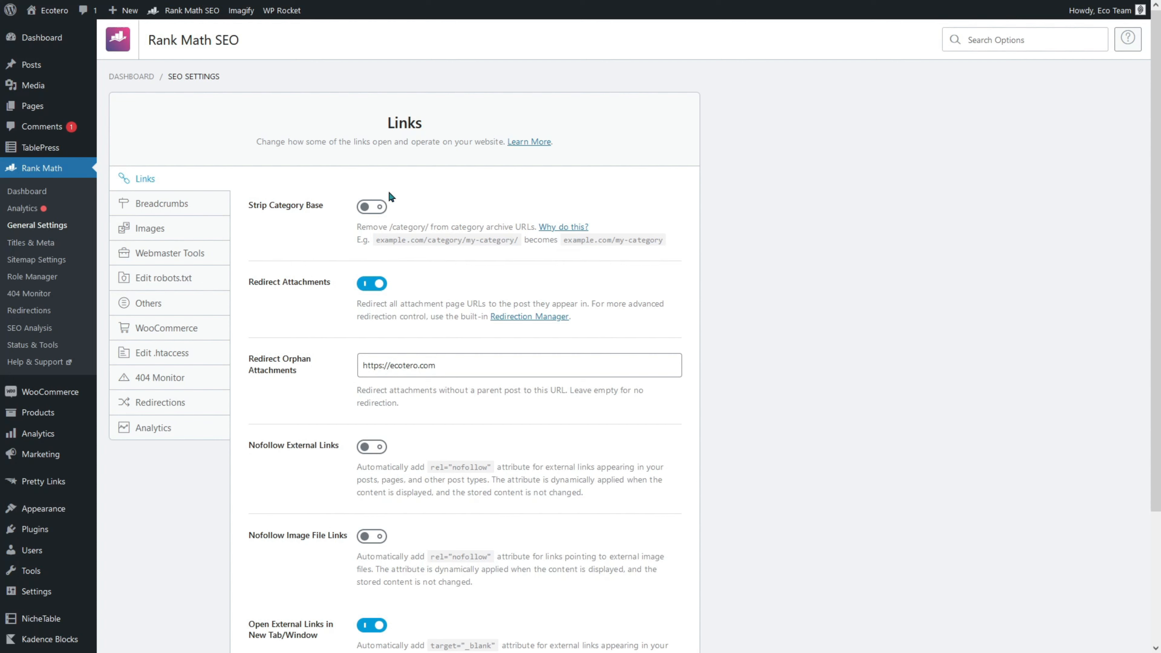
pyautogui.moveTo(376, 241); pyautogui.dragTo(517, 240)
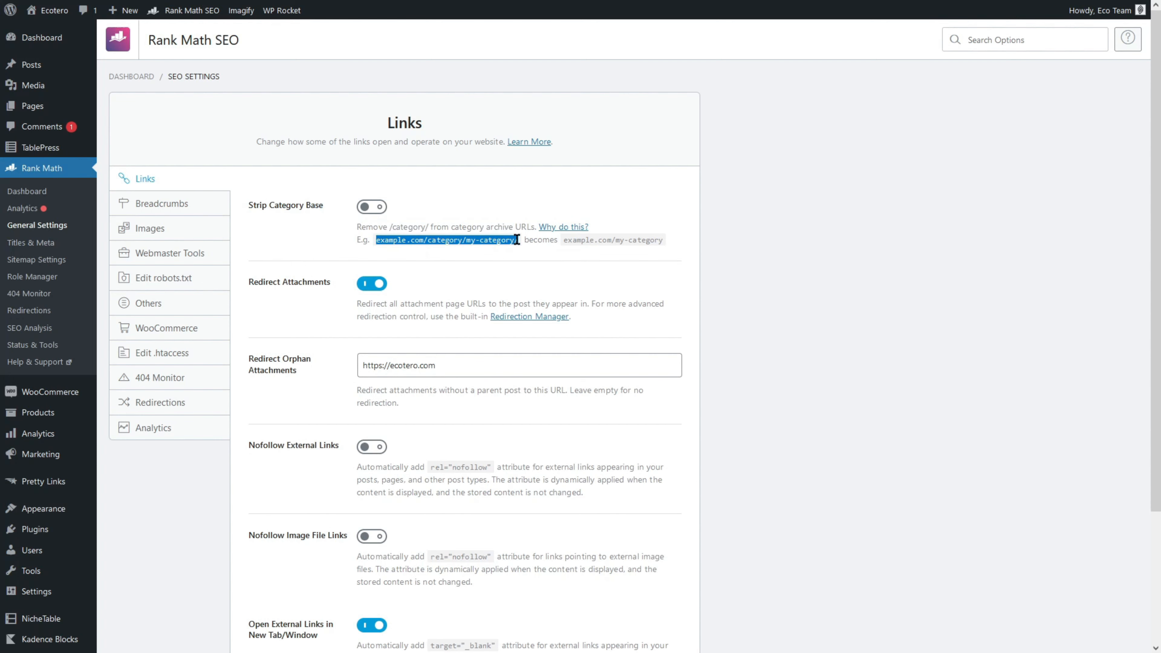
pyautogui.click(423, 242)
pyautogui.moveTo(423, 242); pyautogui.dragTo(518, 239)
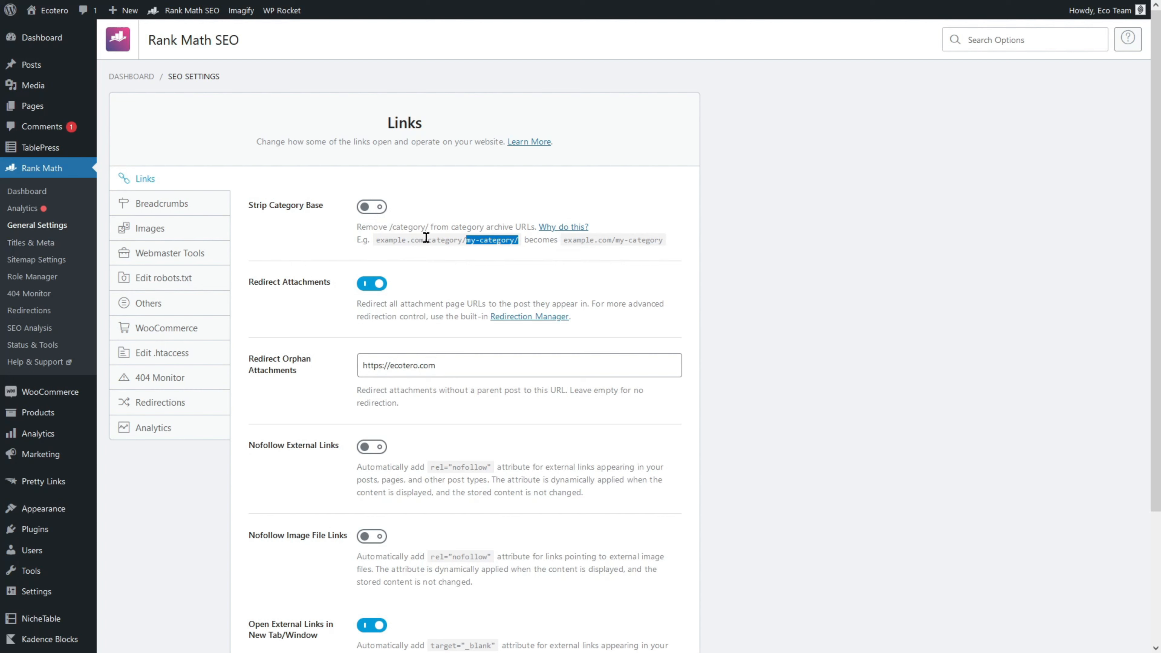
pyautogui.moveTo(427, 239); pyautogui.dragTo(462, 240)
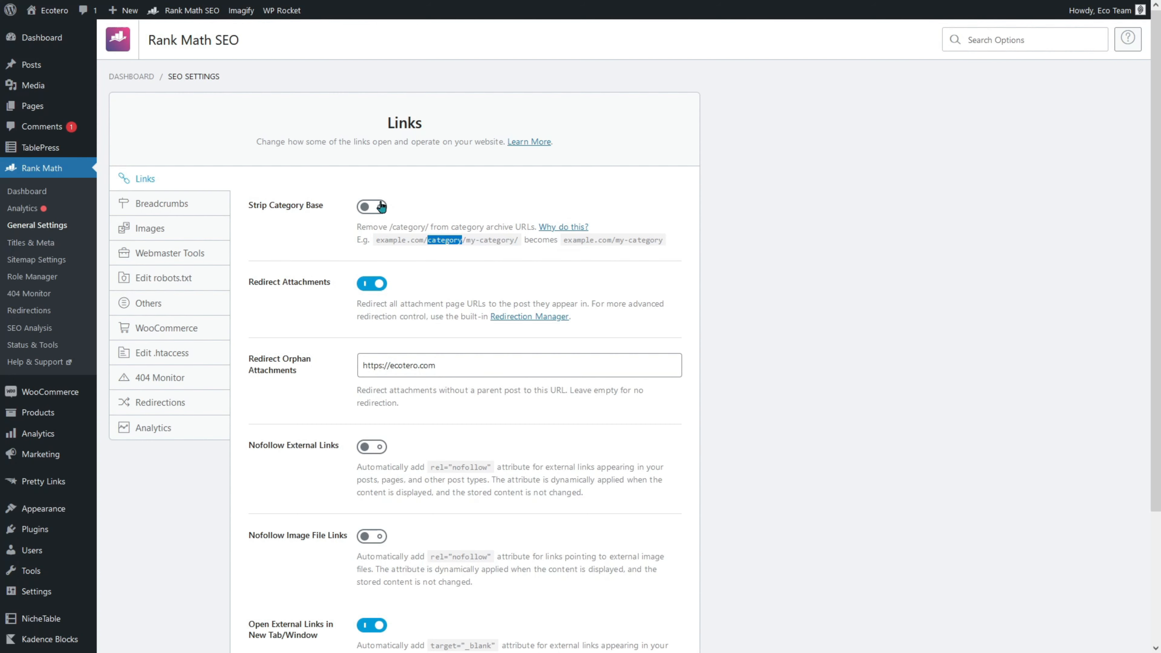
pyautogui.scroll(-4, 380, 203)
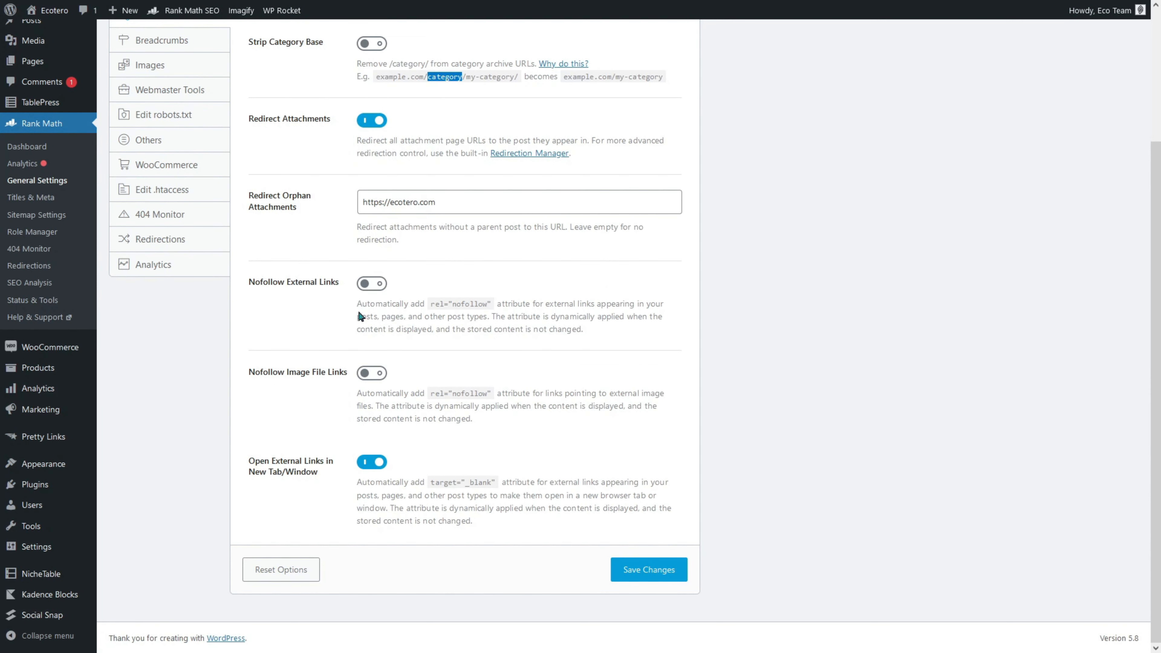
pyautogui.scroll(1, 359, 317)
pyautogui.scroll(3, 176, 215)
# Step: Look over the Breadcrumbs settings and turn on Add missing ALT attributes for images
pyautogui.click(177, 214)
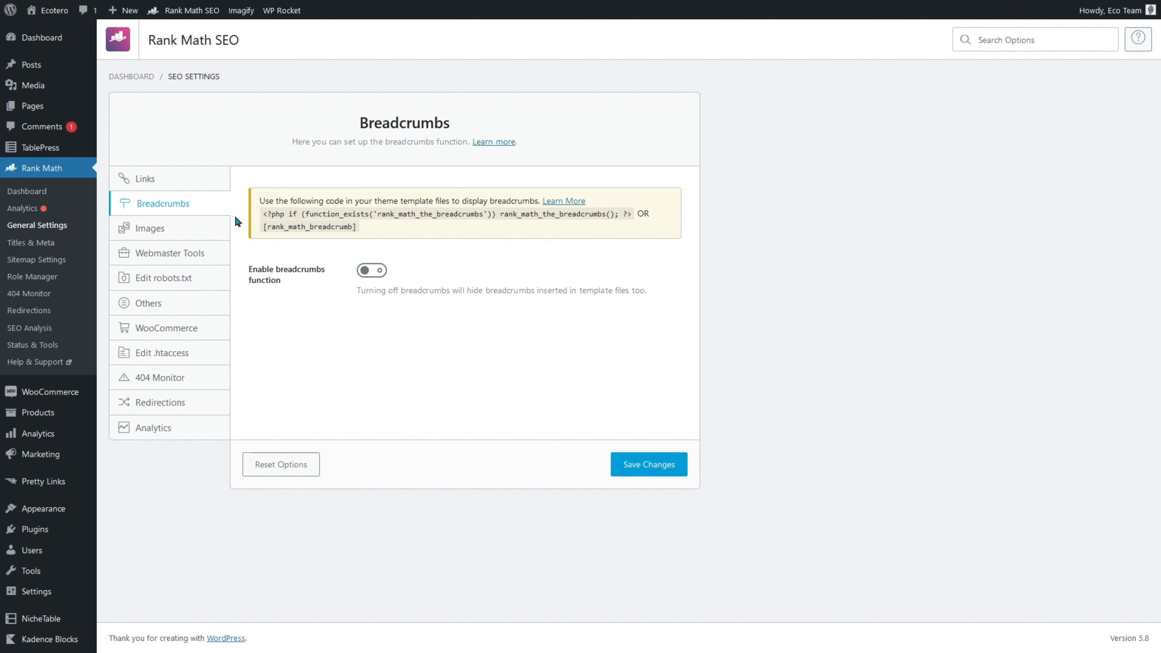
pyautogui.click(203, 231)
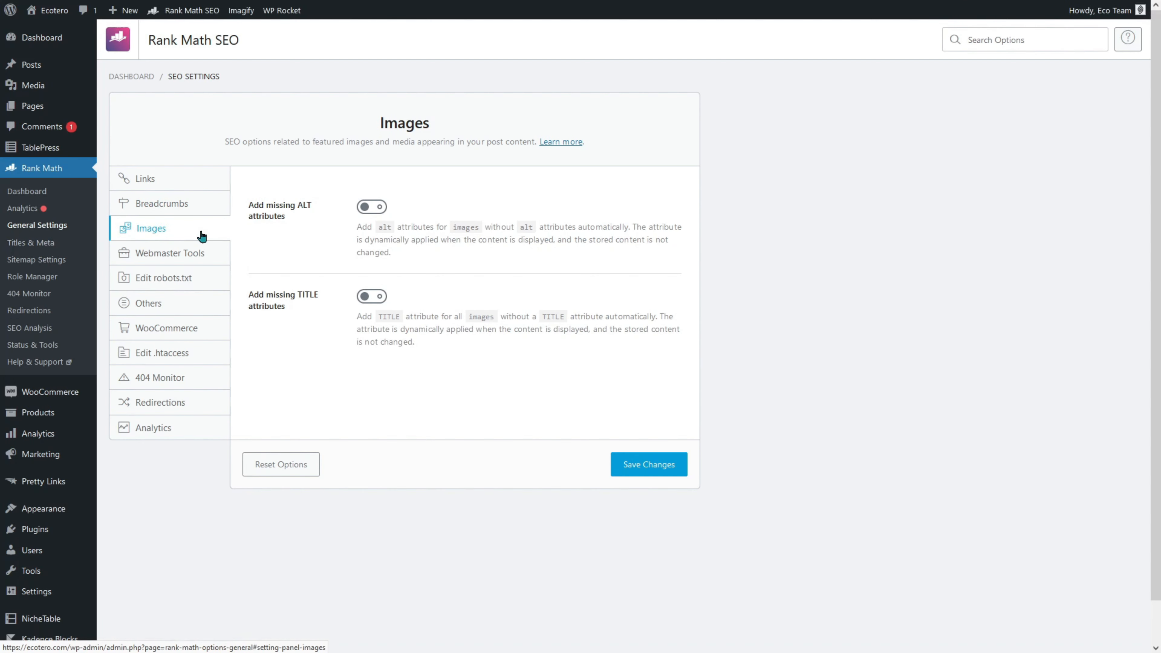
pyautogui.click(383, 209)
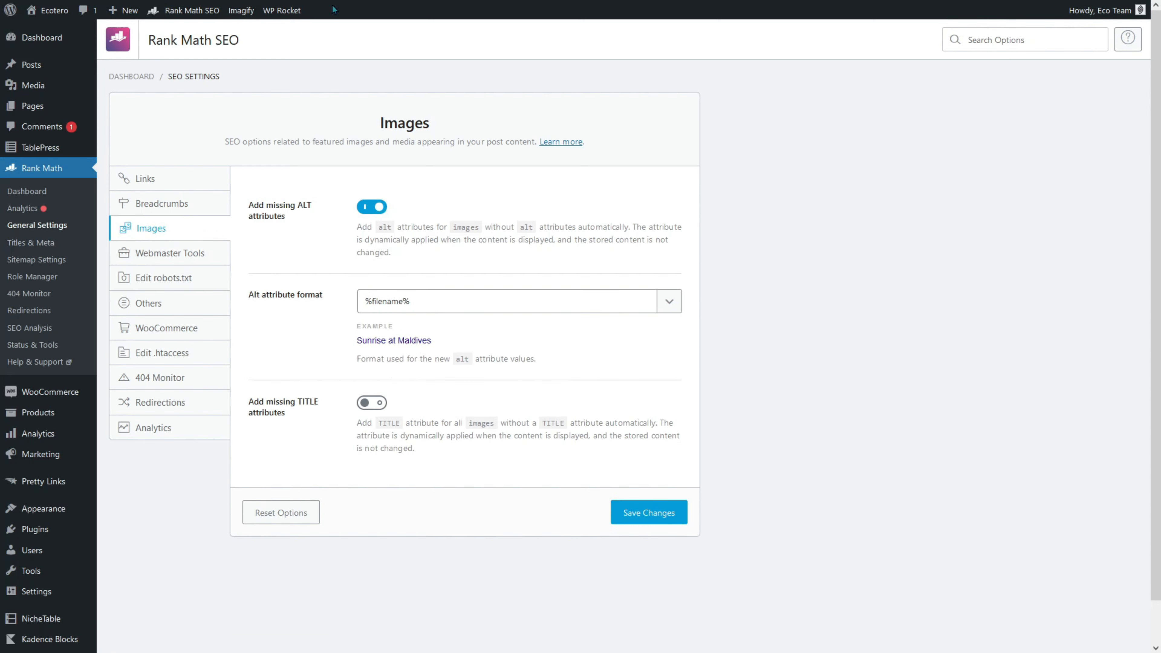
# Step: Examine the camping image's alt text in the post editor, the Google Images results for "best camping gear", and the Alt attribute format
pyautogui.click(265, 8)
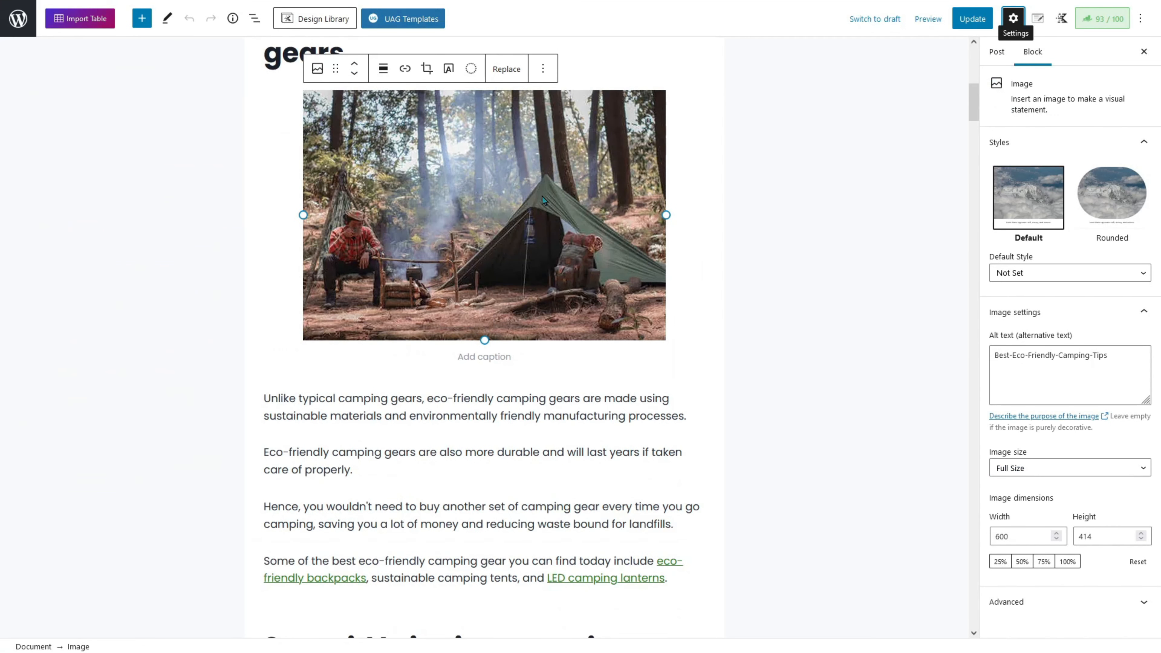
pyautogui.moveTo(1117, 356); pyautogui.dragTo(992, 349)
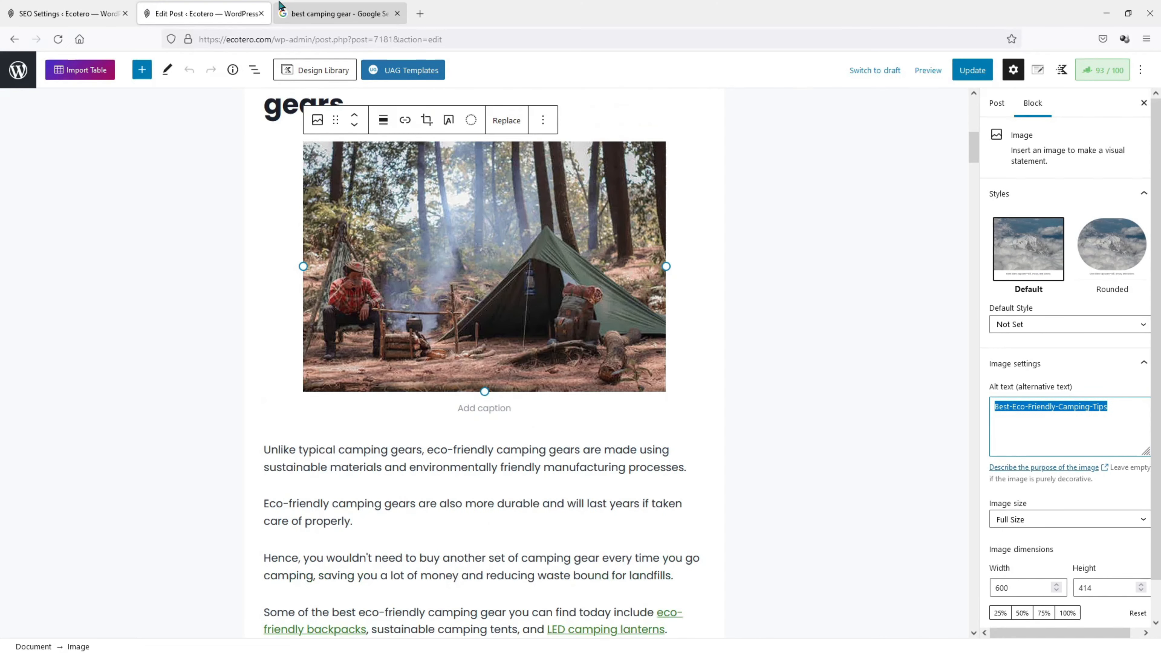
pyautogui.click(286, 8)
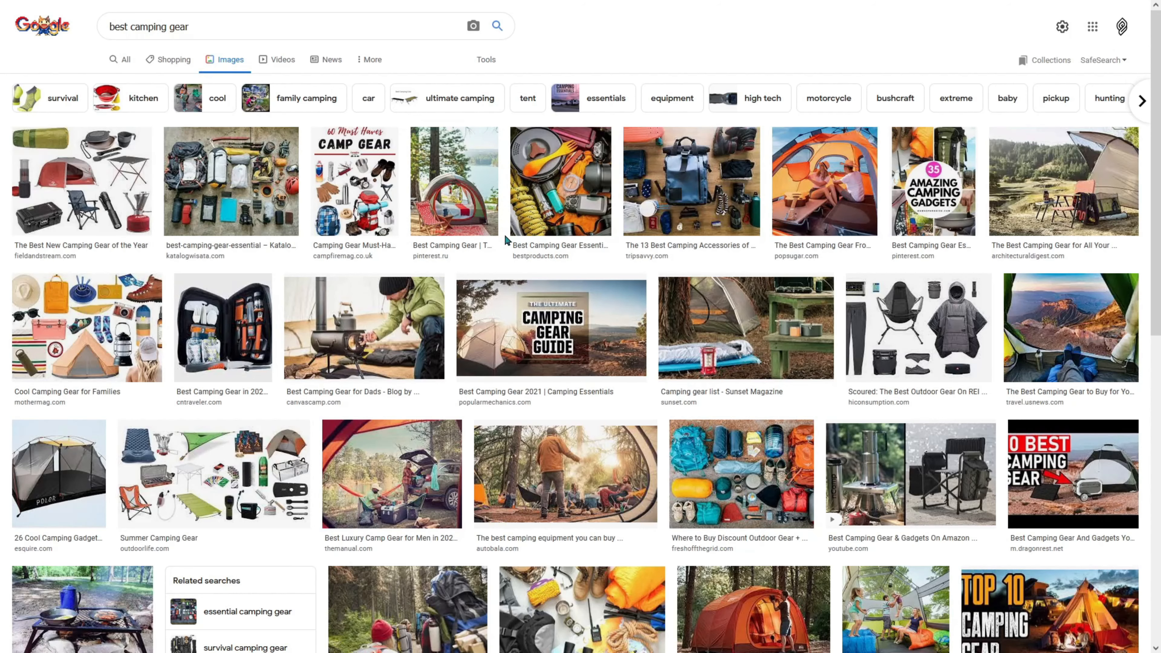
pyautogui.click(101, 13)
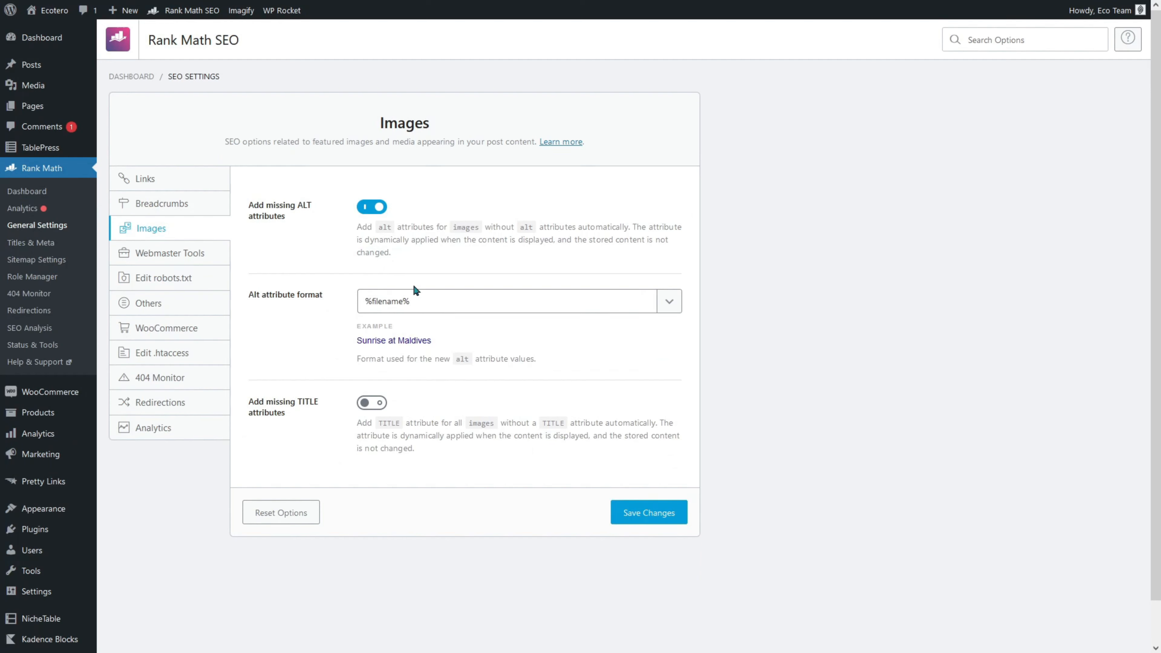
pyautogui.click(431, 312)
# Step: Open the Search Console verification page from the Webmaster Tools settings and copy the site's HTML verification meta tag
pyautogui.click(159, 259)
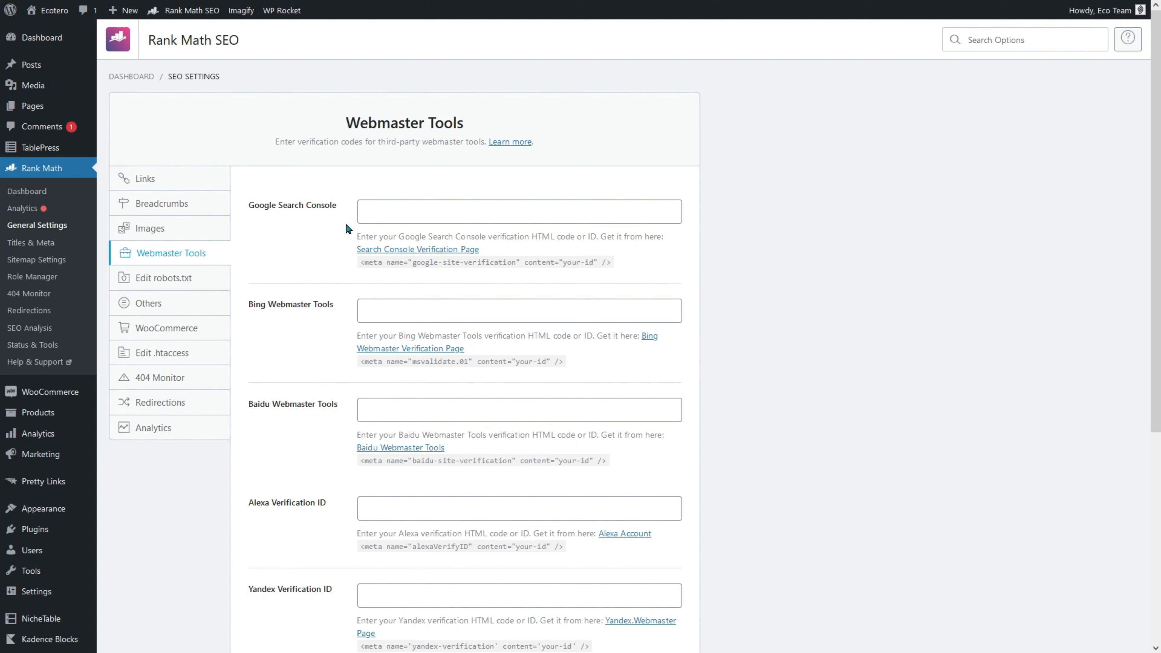
pyautogui.click(471, 208)
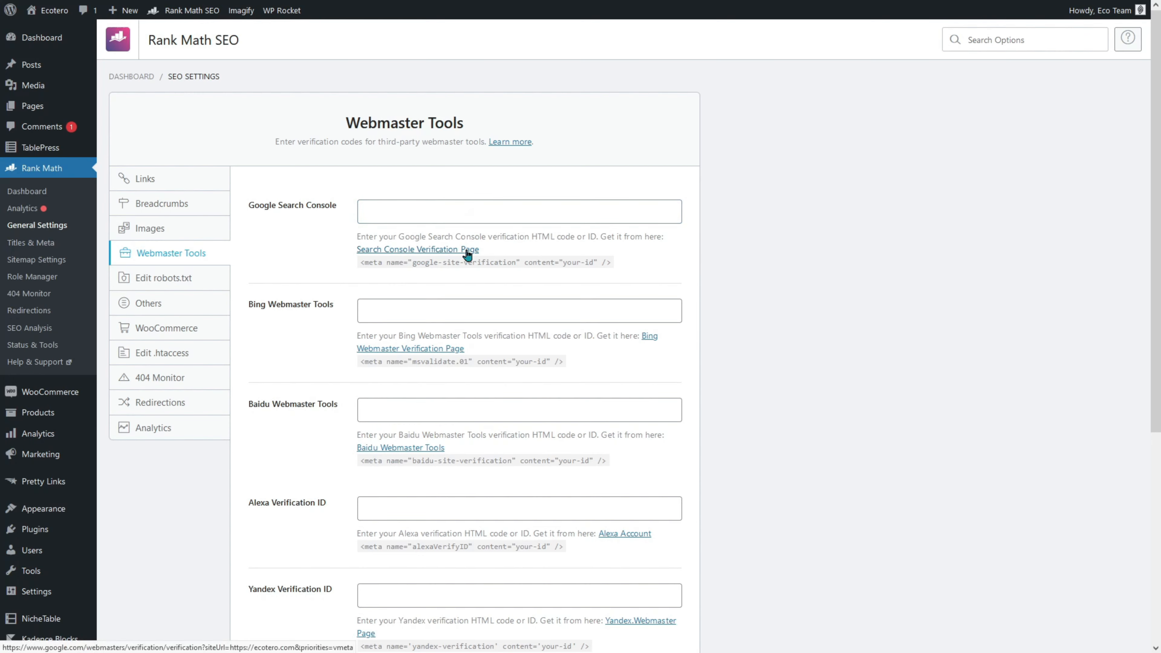
pyautogui.click(470, 249)
pyautogui.click(478, 212)
pyautogui.rightClick(479, 210)
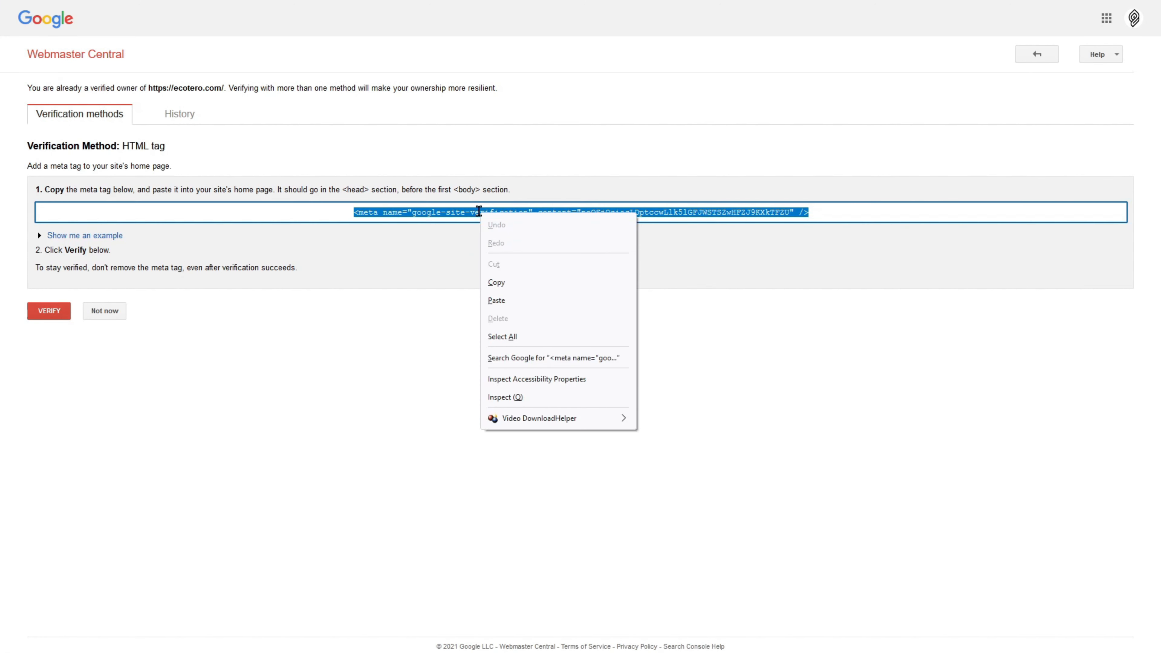
pyautogui.click(503, 282)
# Step: Paste the verification tag into the Google Search Console field in Rank Math's Webmaster Tools and save the changes
pyautogui.click(33, 5)
pyautogui.press('F11')
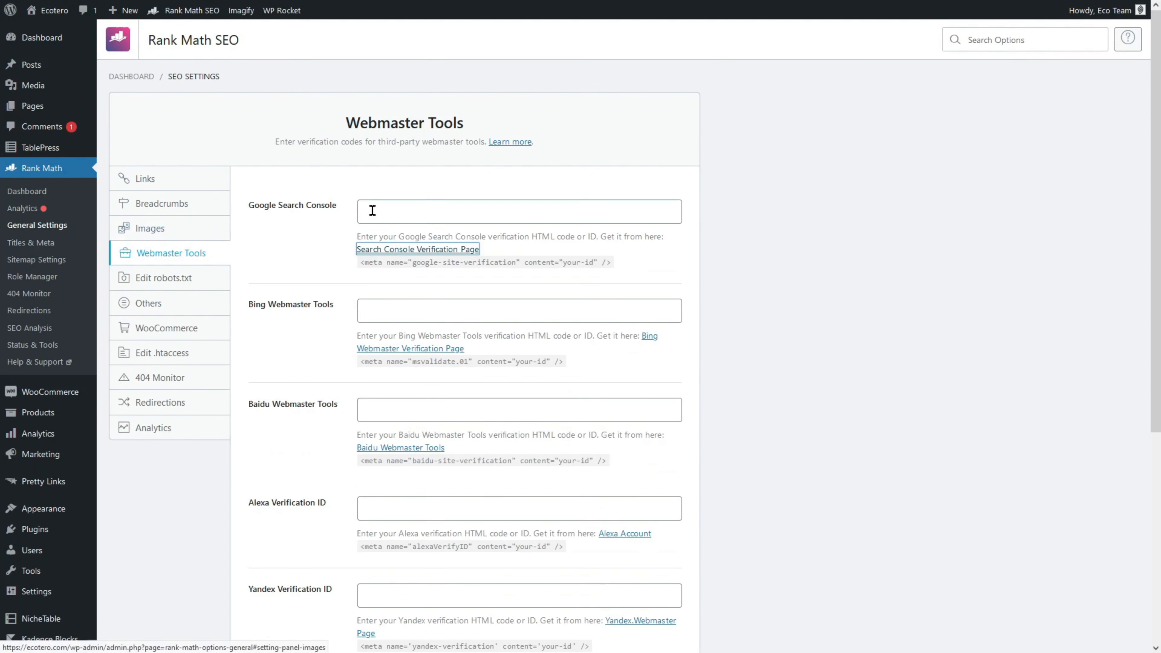
pyautogui.rightClick(386, 209)
pyautogui.click(402, 296)
pyautogui.scroll(-6, 428, 376)
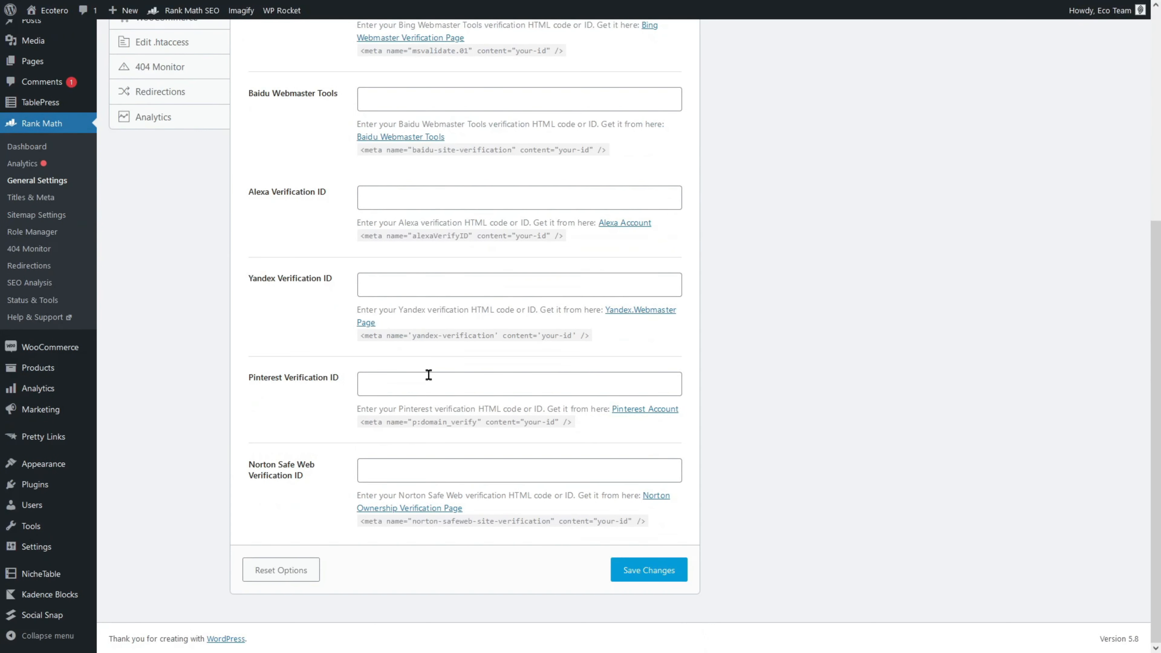
pyautogui.click(654, 575)
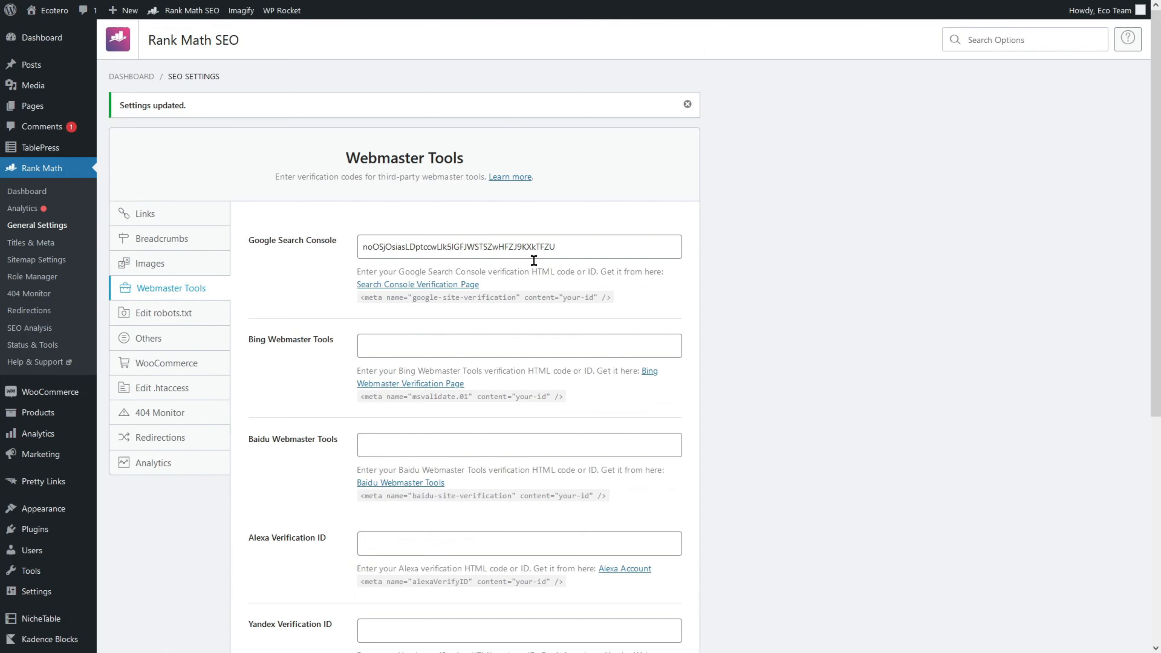
# Step: Verify ownership of ecotero.com in Google Webmaster Central, then return to the Rank Math settings
pyautogui.click(243, 7)
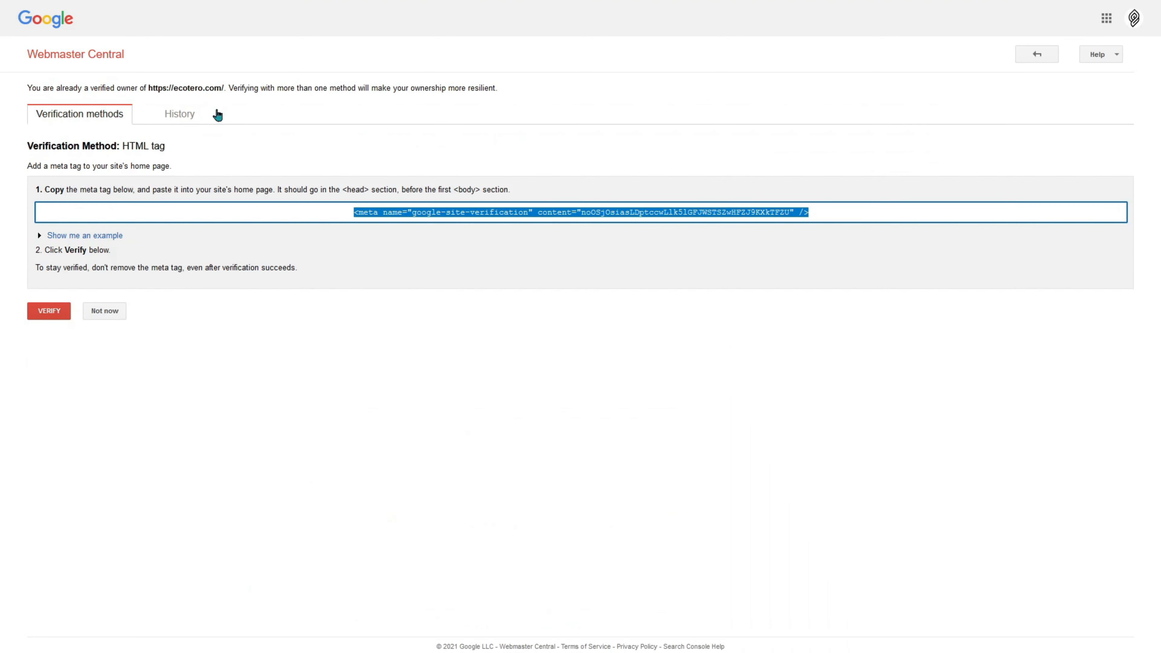
pyautogui.click(48, 316)
pyautogui.click(49, 317)
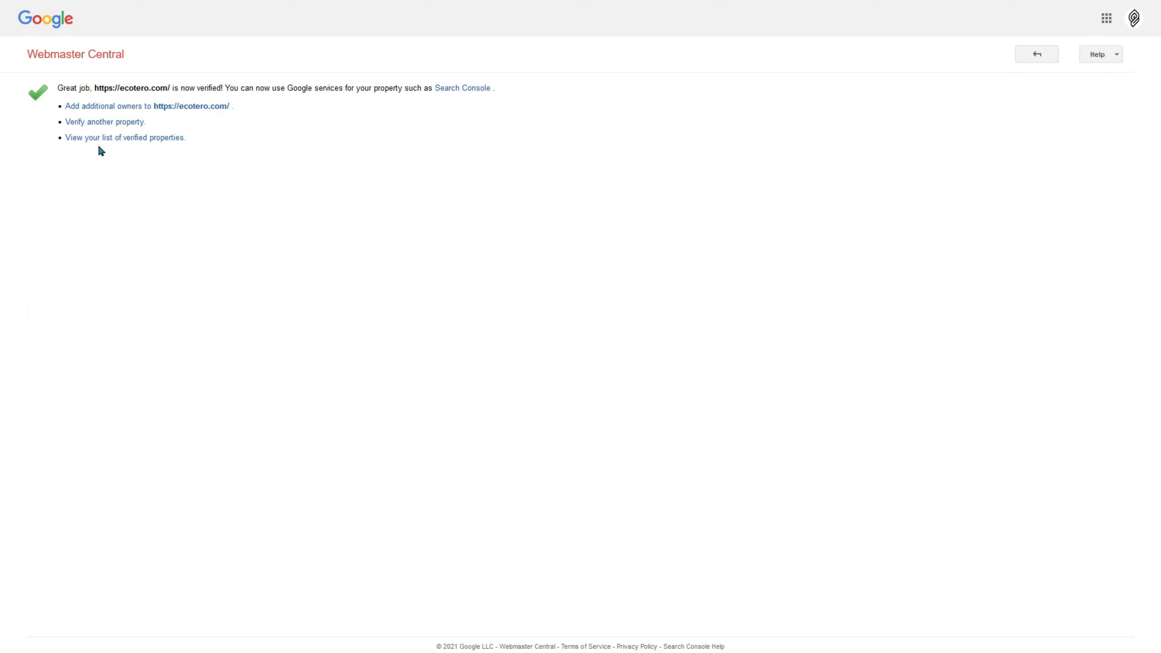
pyautogui.click(70, 8)
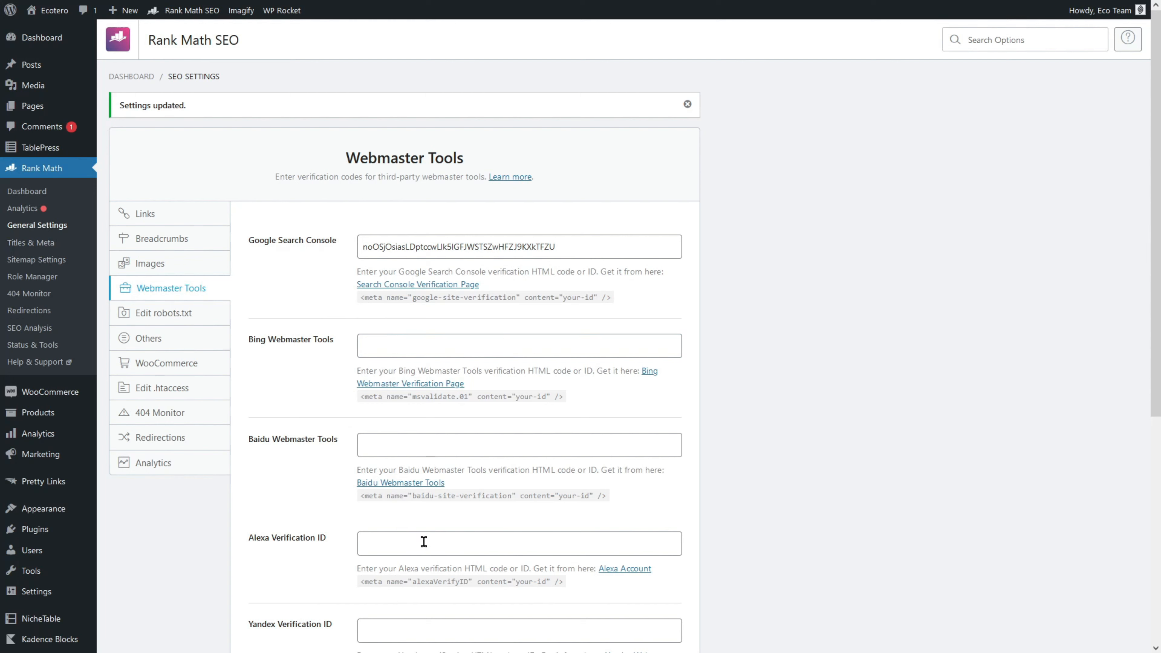
# Step: Review the robots.txt, Others, .htaccess and 404 Monitor sections of the general settings
pyautogui.click(191, 315)
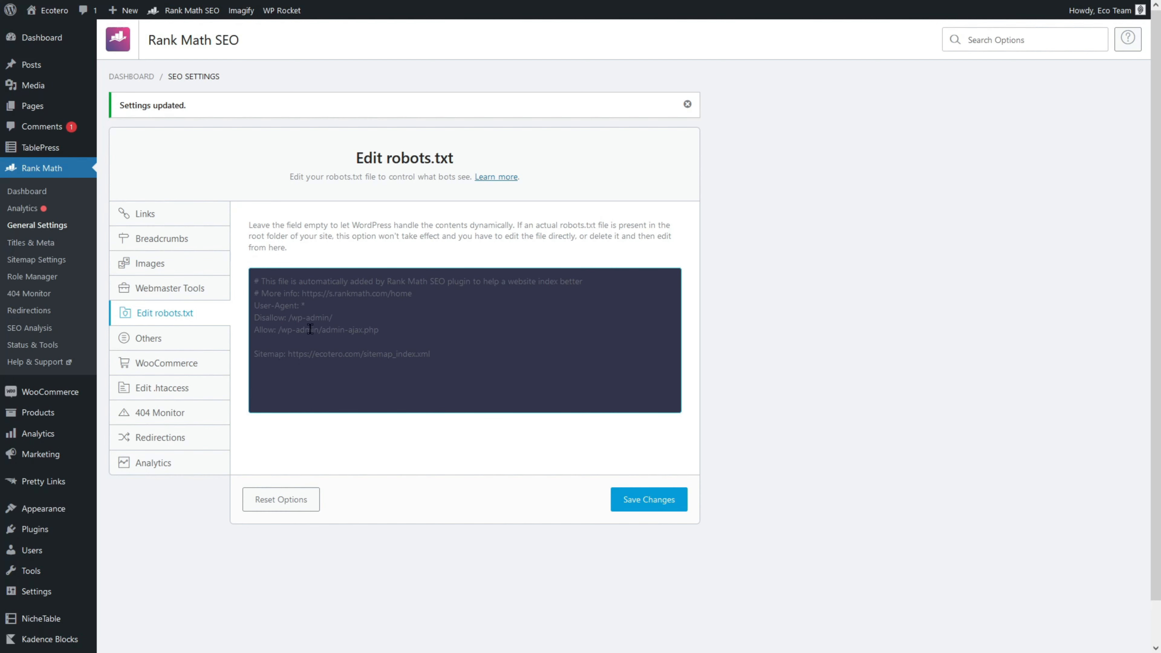
pyautogui.click(153, 334)
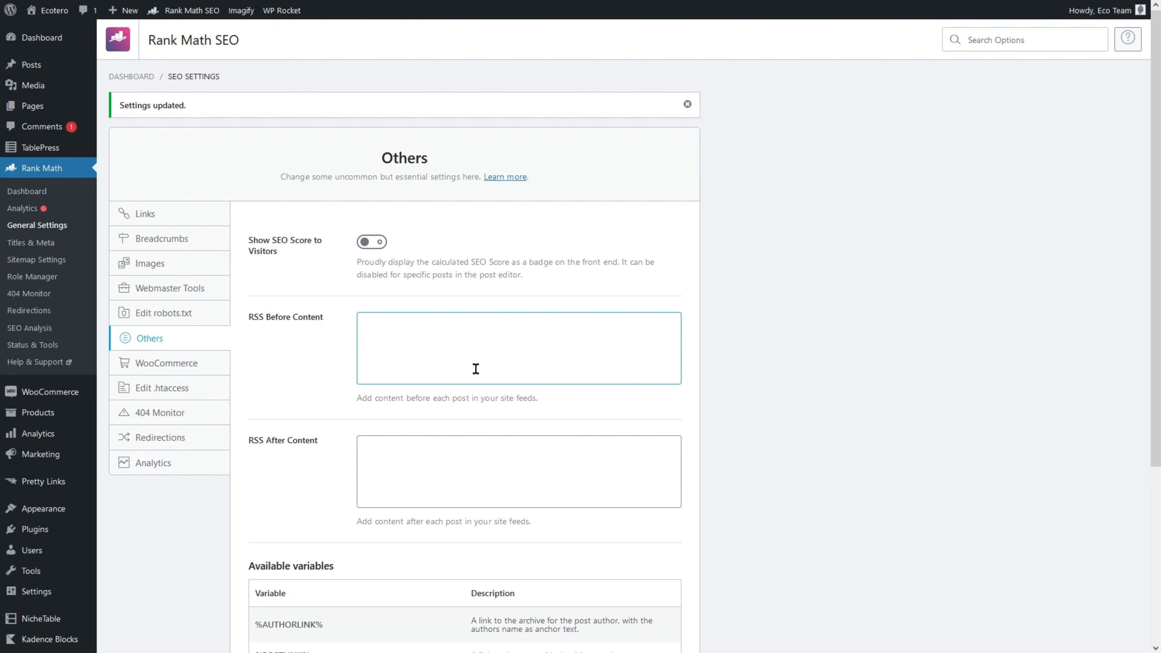
pyautogui.scroll(-1, 451, 407)
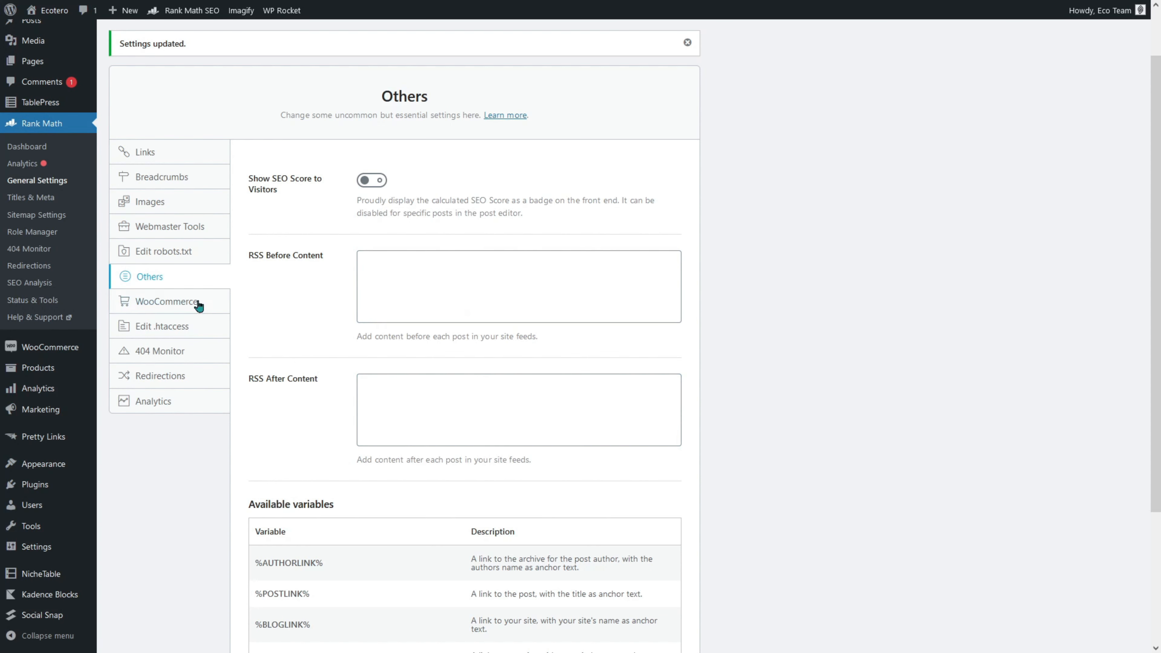
pyautogui.click(189, 330)
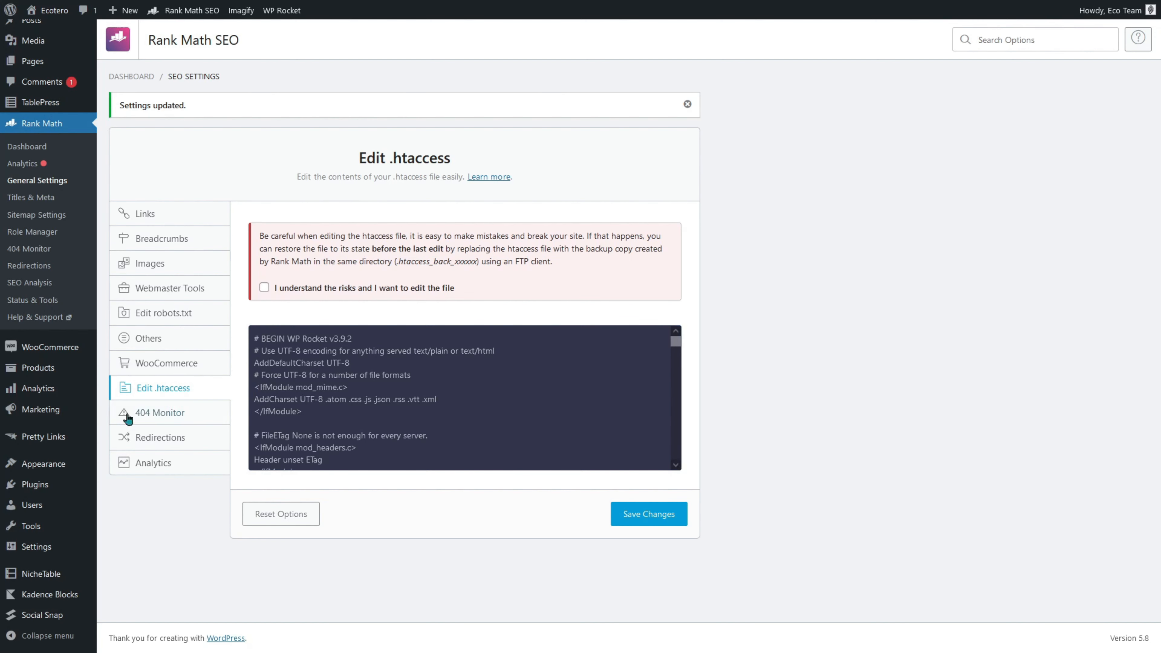
pyautogui.click(155, 415)
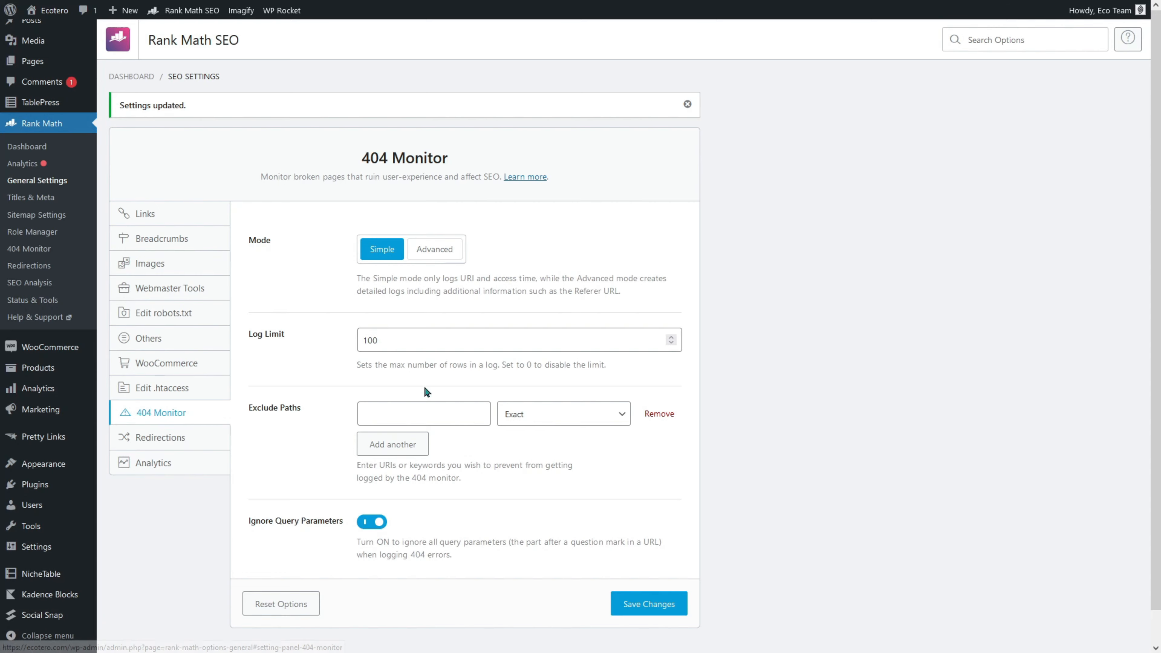
pyautogui.scroll(-1, 425, 385)
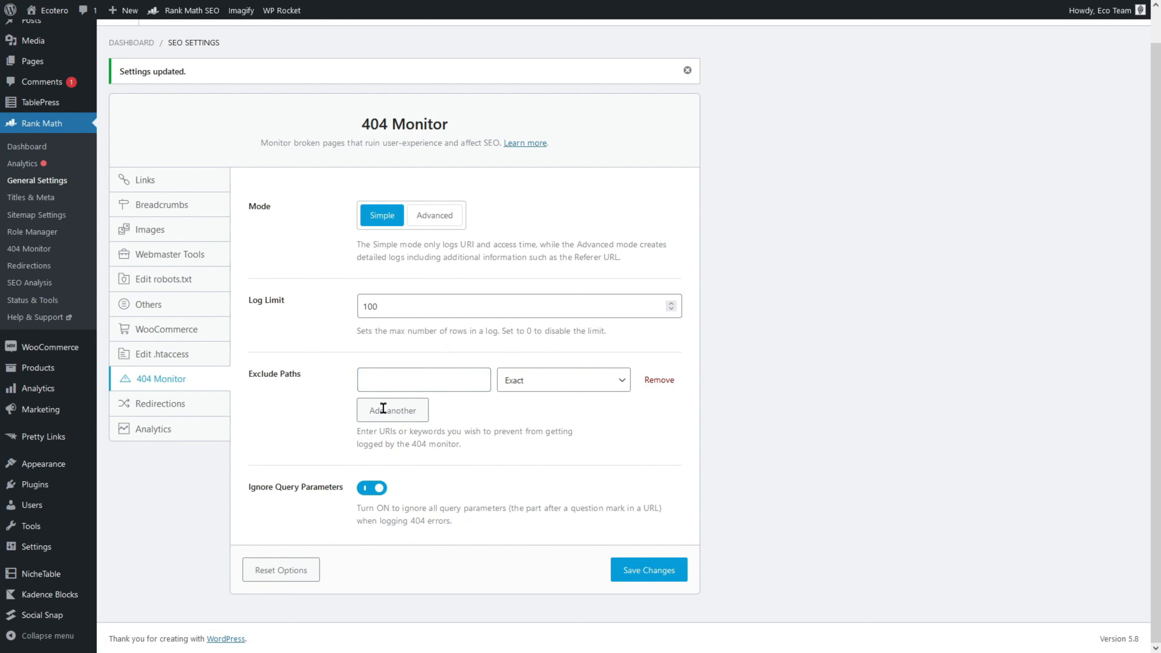
# Step: Choose 301 Permanent Move as the redirection type in the Redirections general settings, and open an existing redirection for editing
pyautogui.click(188, 405)
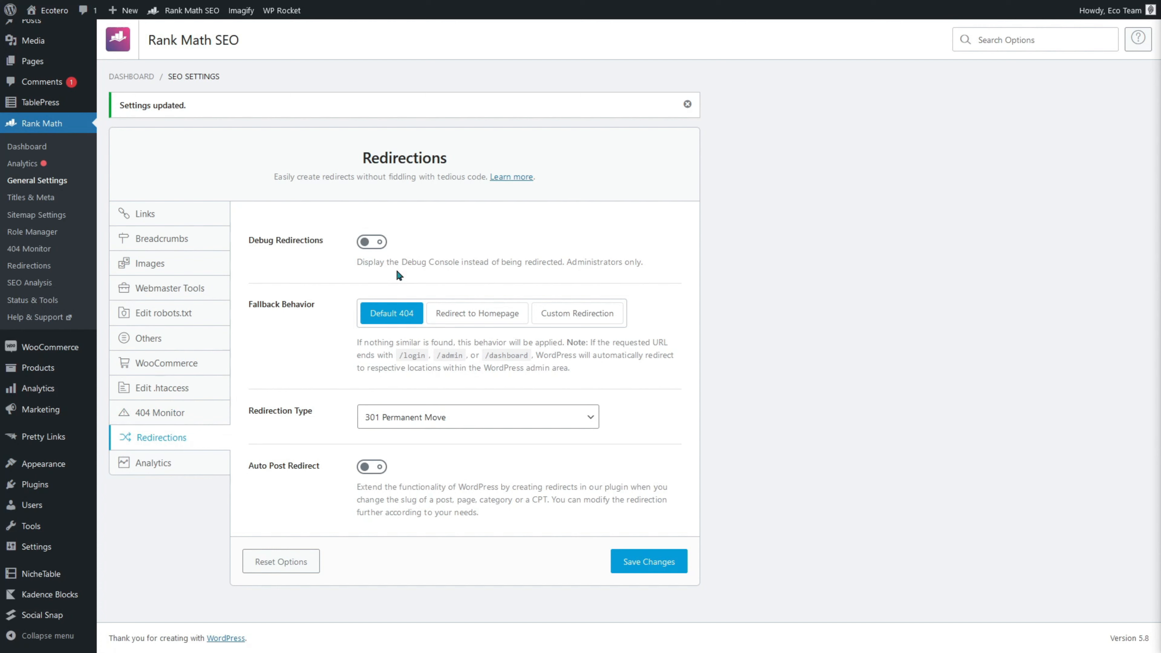
pyautogui.click(445, 418)
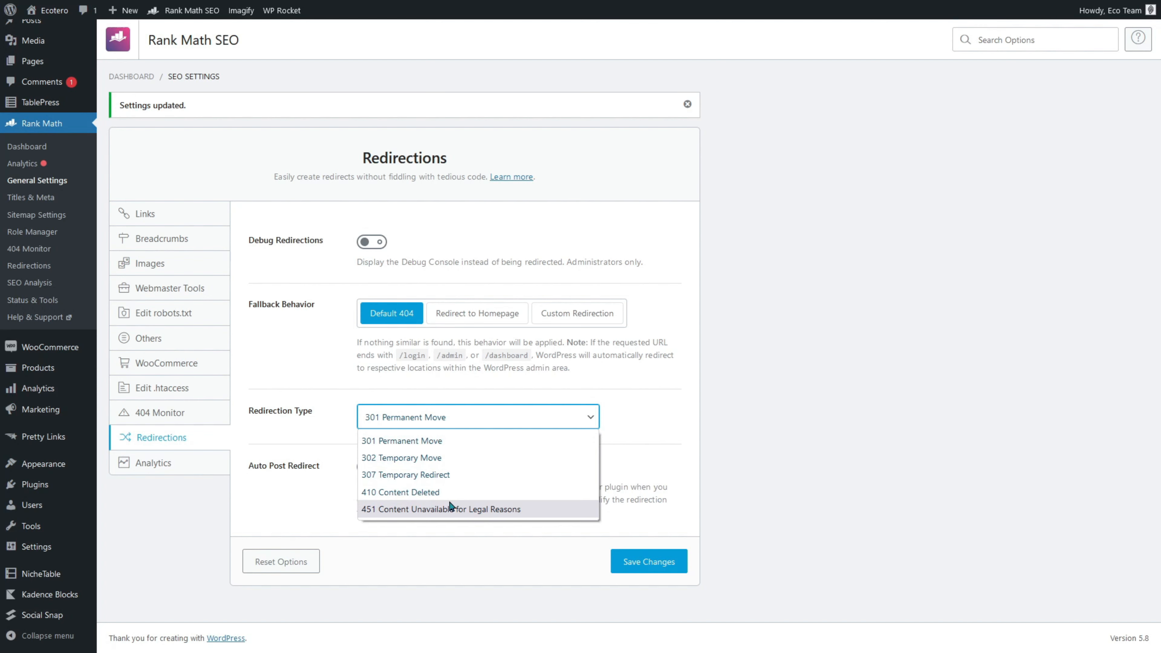
pyautogui.click(456, 440)
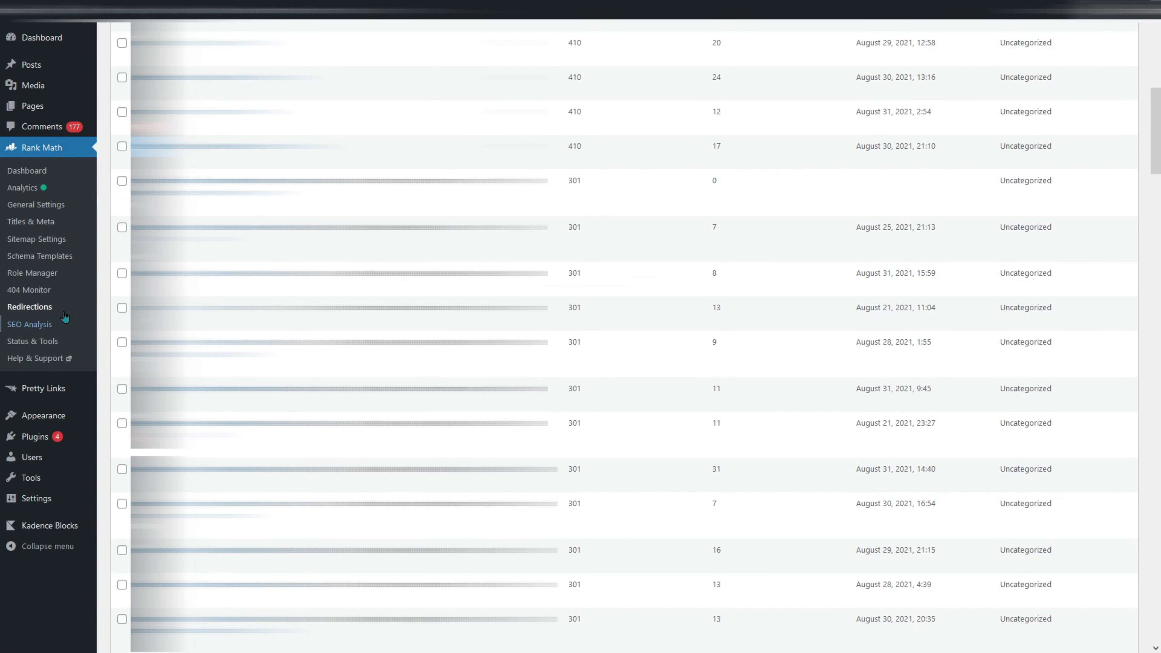
pyautogui.click(144, 448)
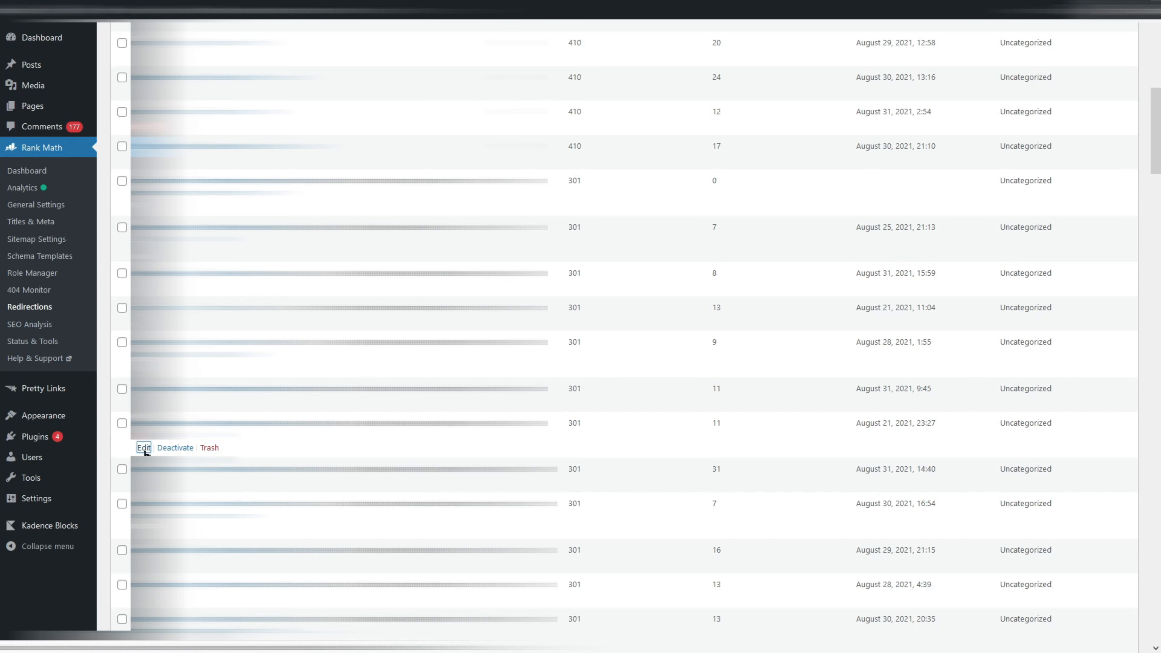
pyautogui.scroll(-5, 144, 454)
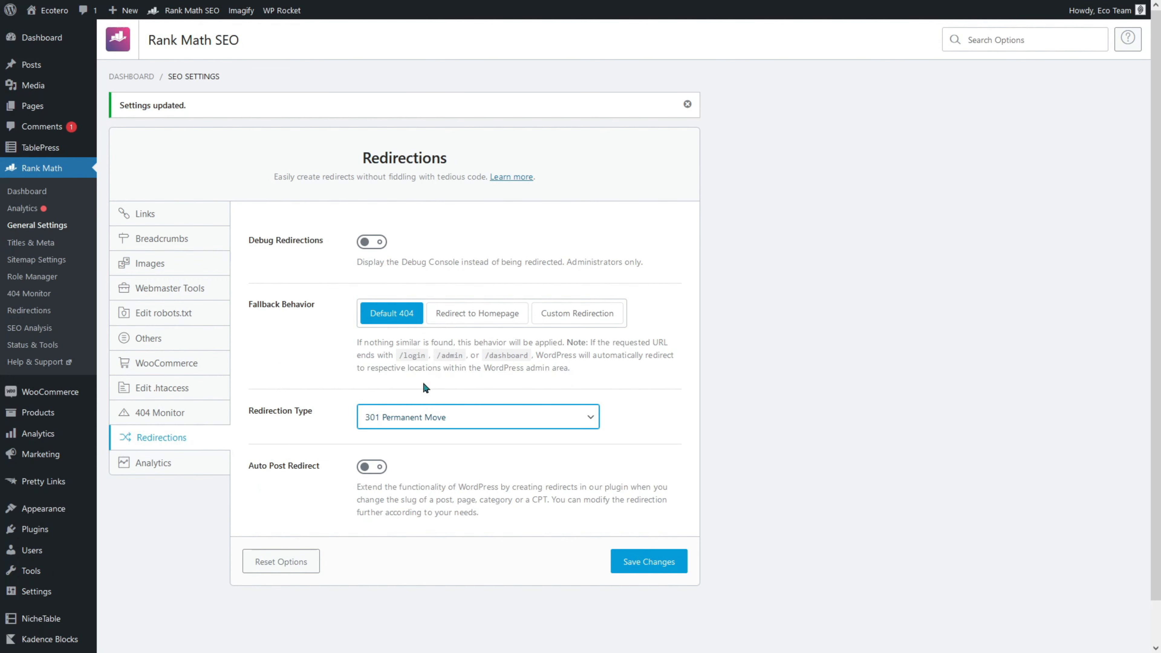
# Step: Open Rank Math's Titles & Meta settings and examine the Advanced Robots Meta options for snippets and video previews
pyautogui.click(31, 243)
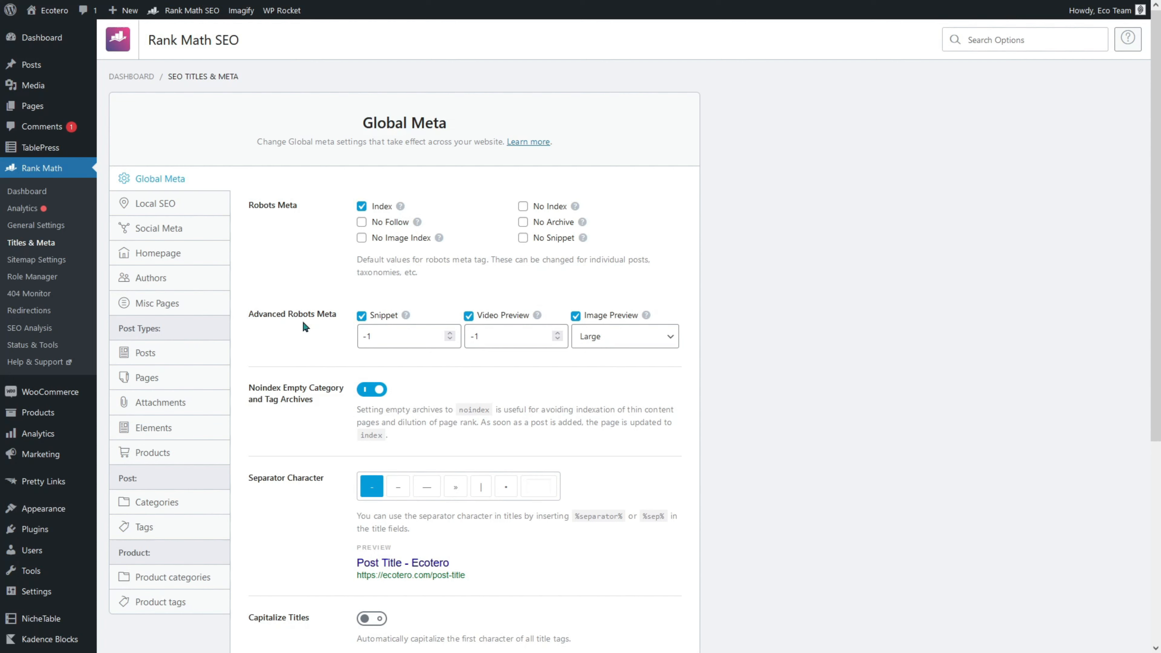
pyautogui.click(381, 337)
pyautogui.click(505, 333)
pyautogui.click(382, 339)
pyautogui.scroll(-3, 377, 420)
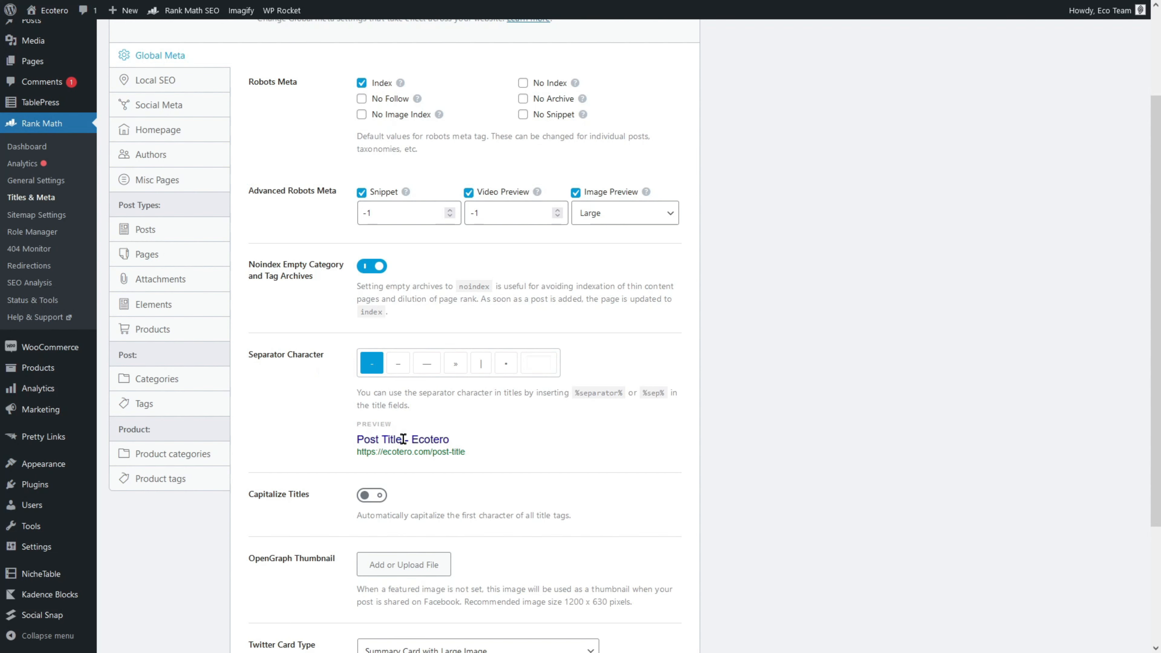
# Step: Try out the available title separator characters in Global Meta and set the separator to the vertical bar (|)
pyautogui.click(399, 368)
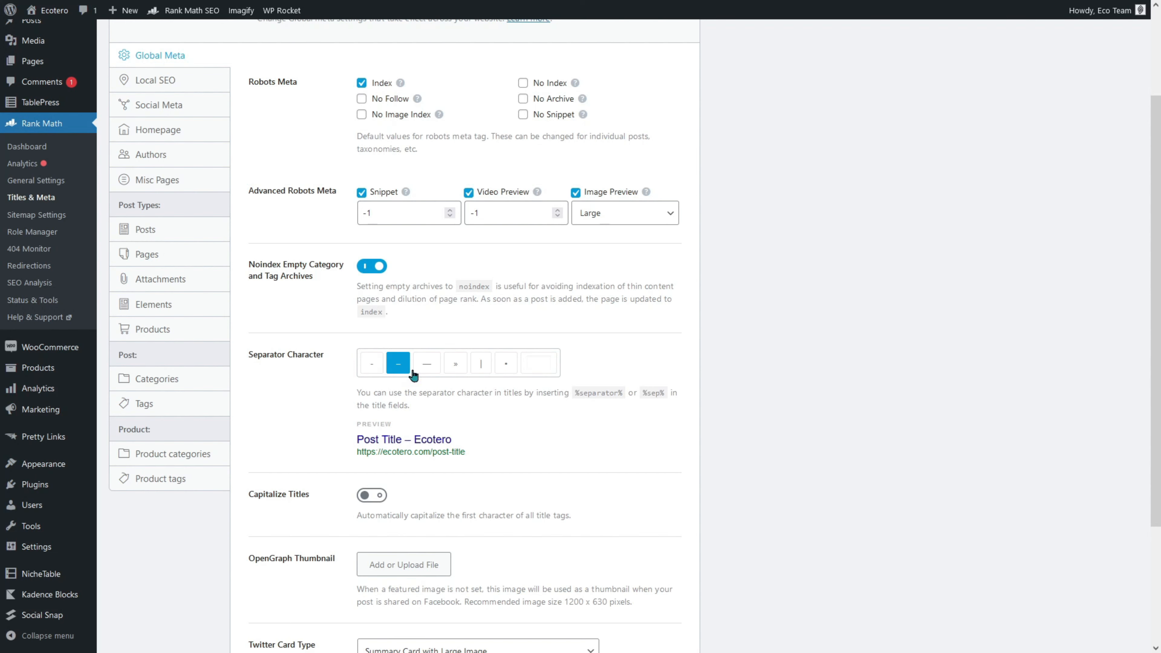
pyautogui.click(427, 369)
pyautogui.click(456, 371)
pyautogui.click(480, 368)
pyautogui.click(506, 369)
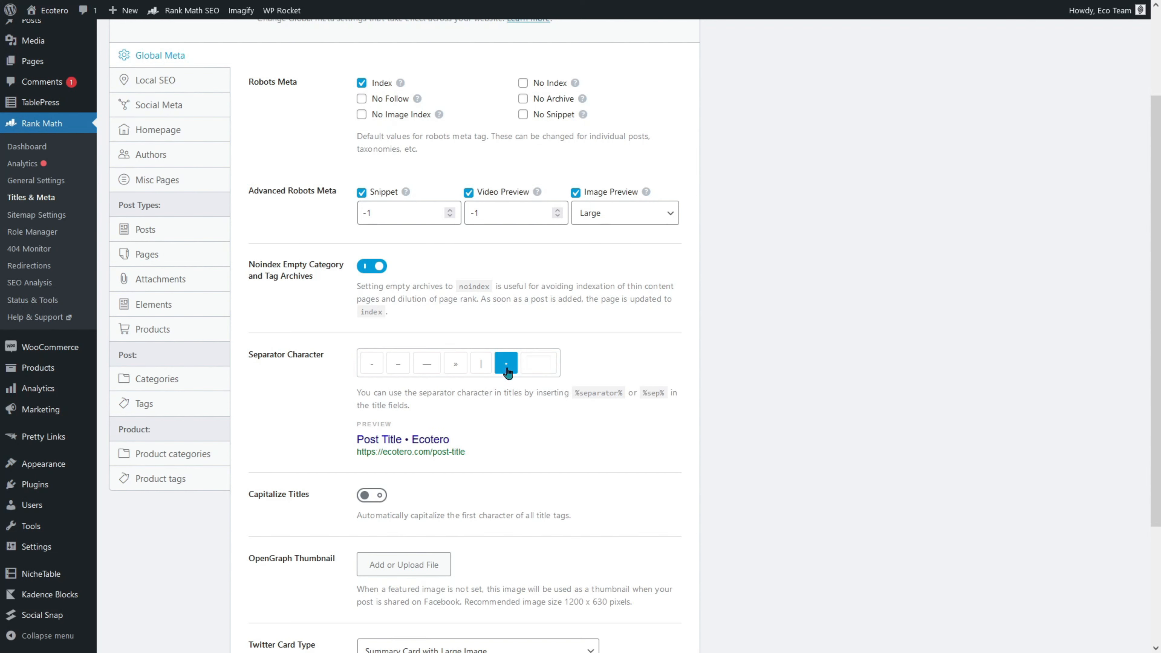
pyautogui.click(422, 365)
pyautogui.click(482, 365)
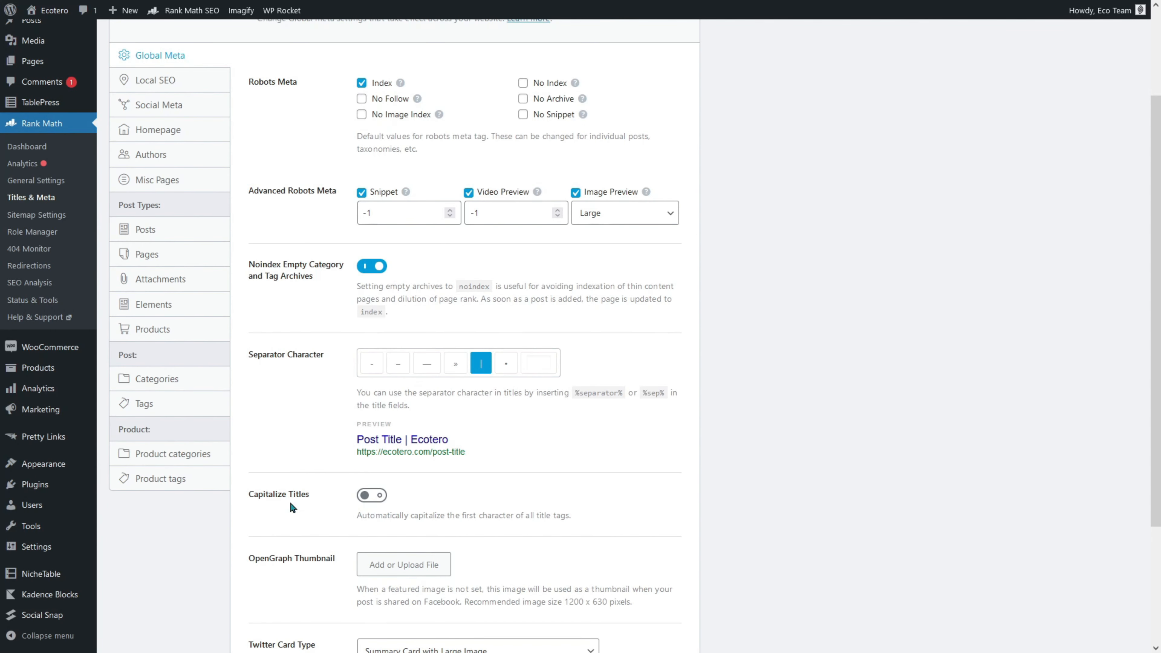
pyautogui.scroll(-3, 292, 503)
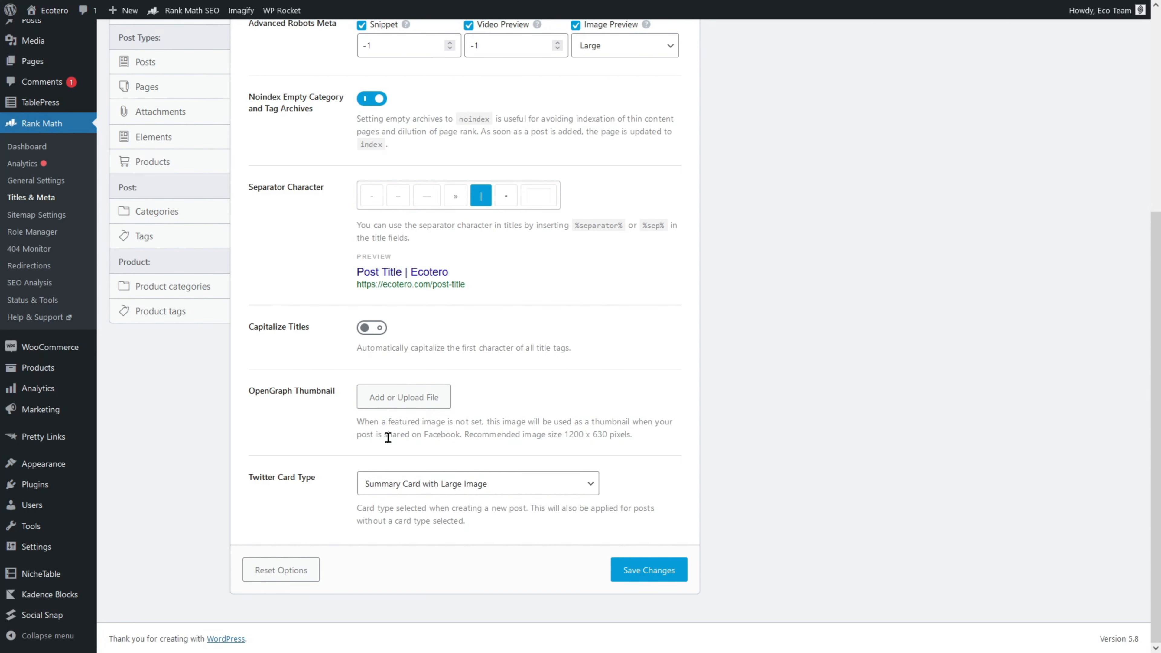
pyautogui.scroll(5, 422, 458)
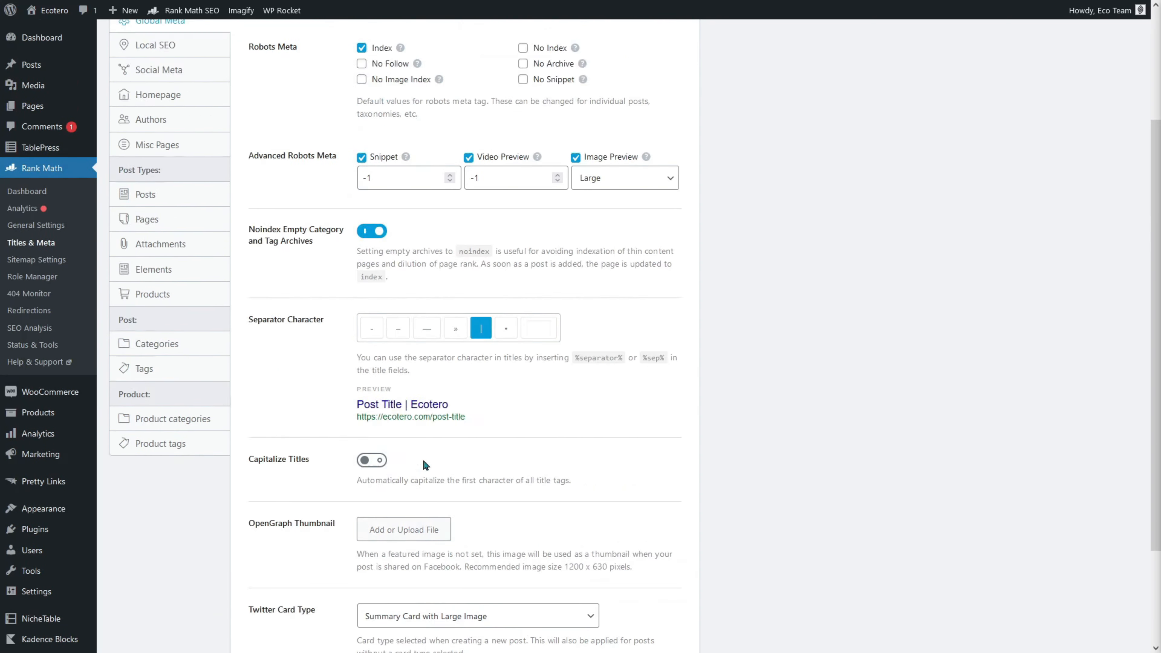
# Step: Enable the Local SEO & Knowledge Graph module and reload the Local SEO section of Titles & Meta
pyautogui.click(153, 204)
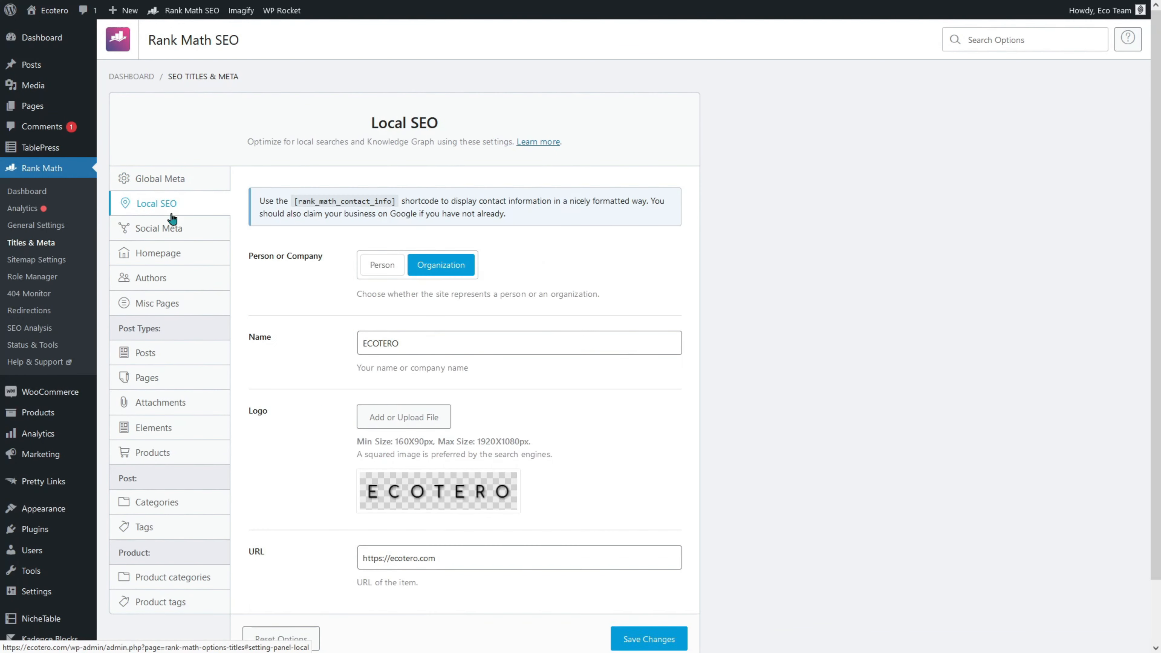
pyautogui.scroll(-2, 585, 308)
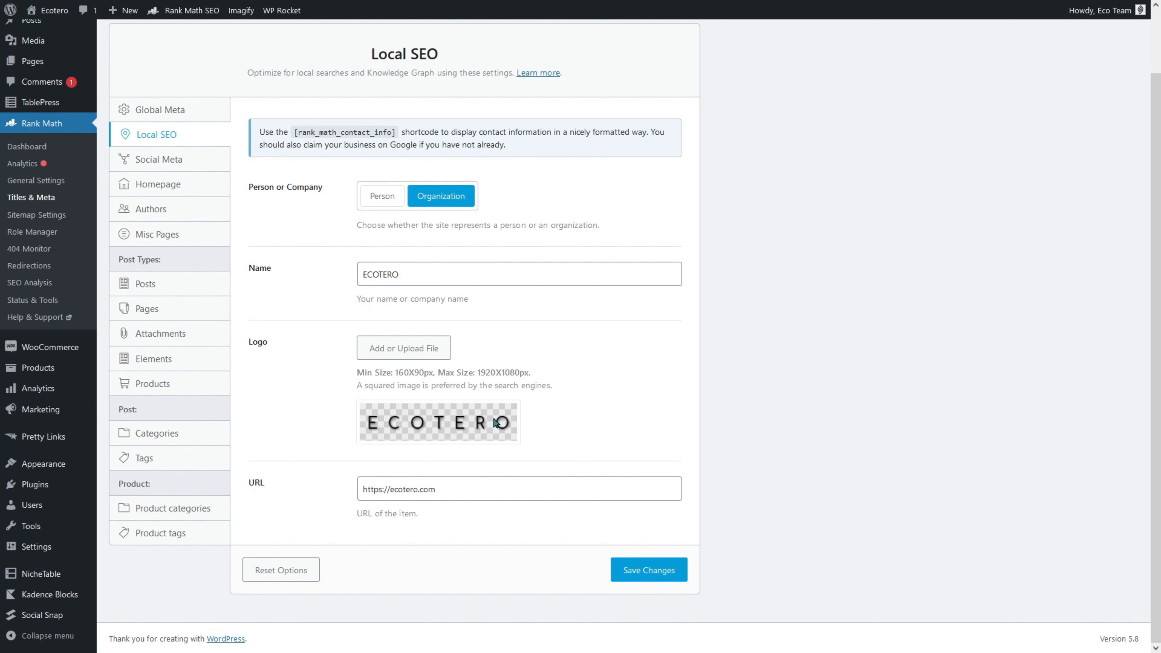
pyautogui.click(167, 9)
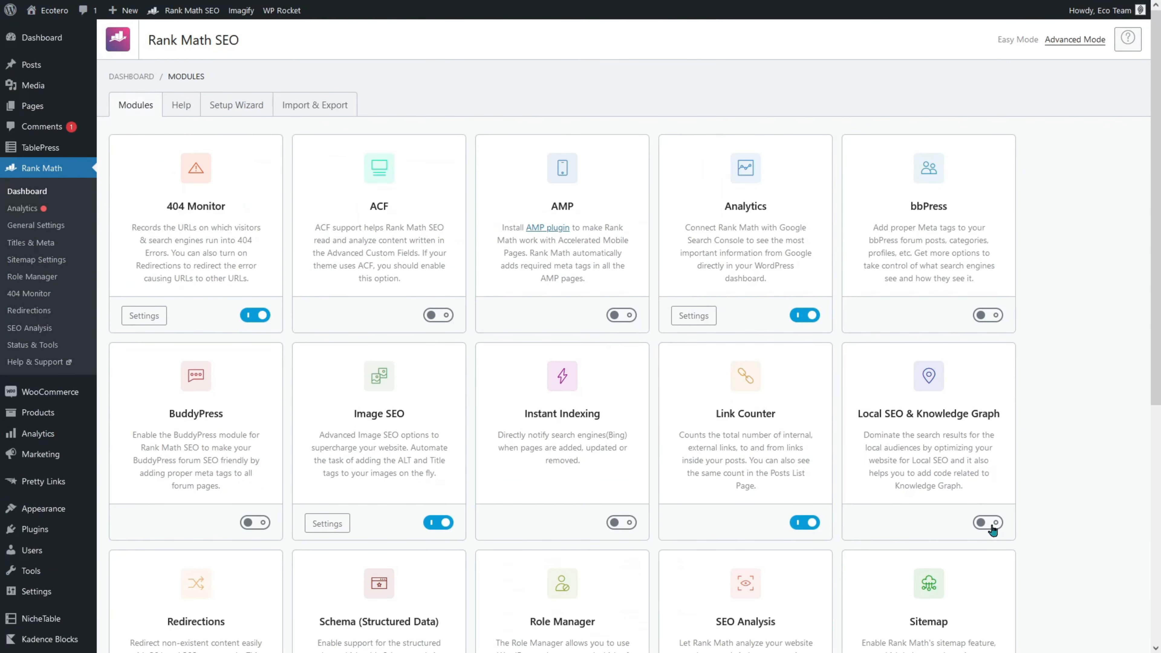
pyautogui.click(988, 524)
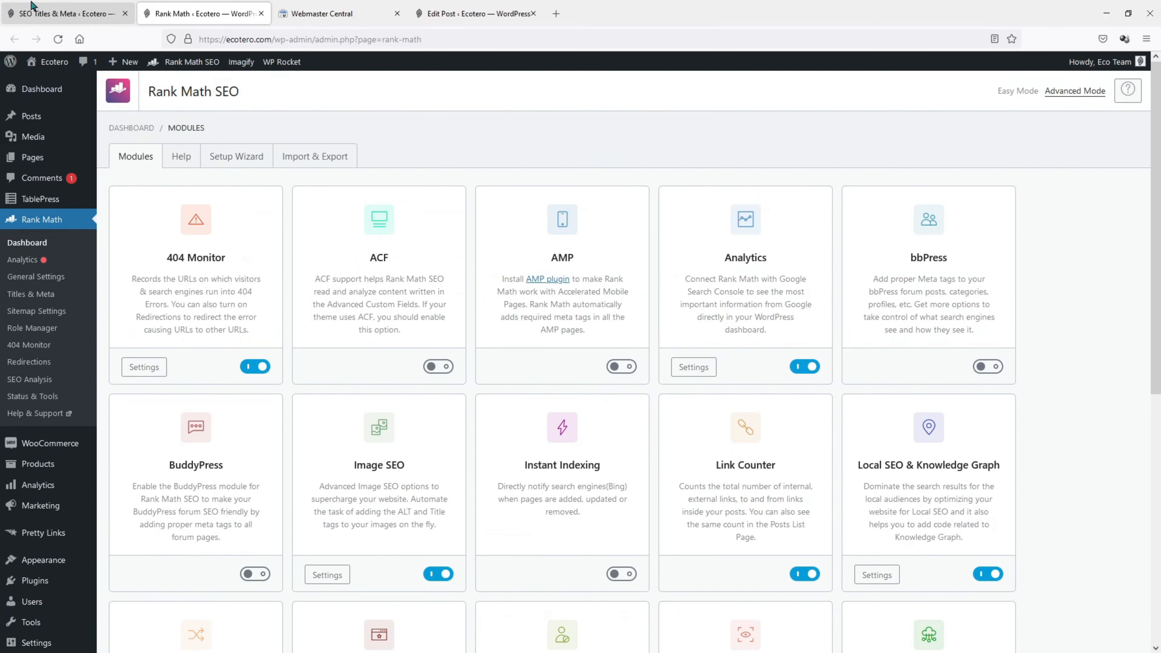
pyautogui.click(64, 14)
pyautogui.click(58, 45)
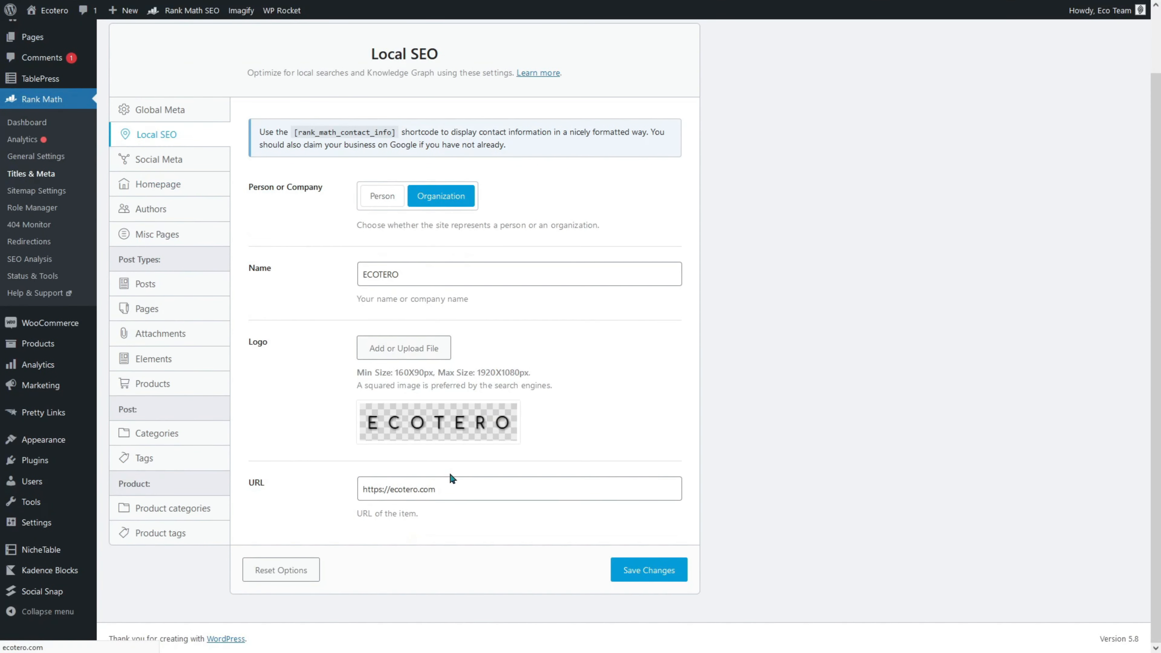
pyautogui.click(179, 145)
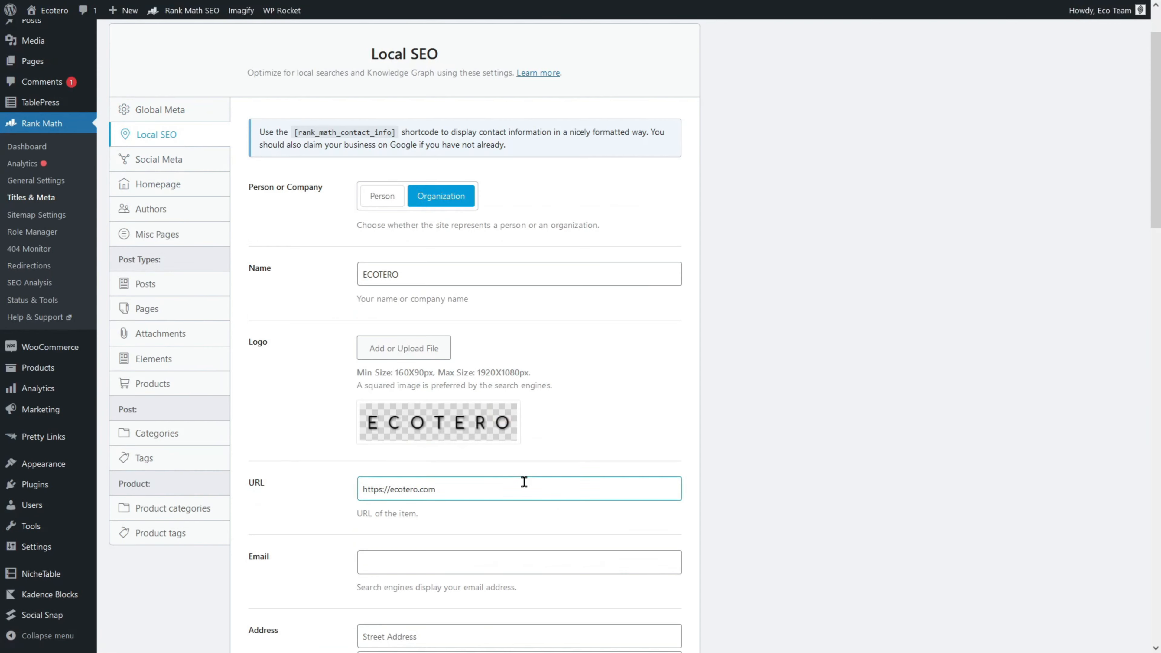
# Step: Examine the Local SEO fields, from email, address and opening hours to contact page, Google Maps API key and geo coordinates
pyautogui.scroll(-5, 523, 480)
pyautogui.scroll(-3, 524, 485)
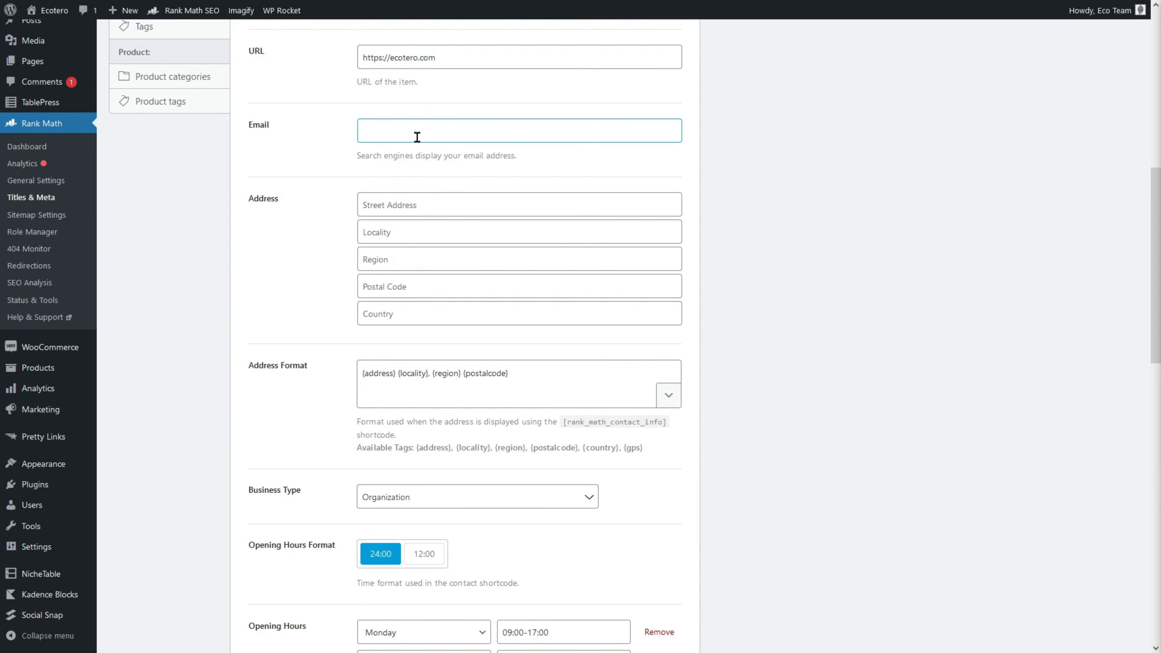
pyautogui.scroll(-6, 400, 245)
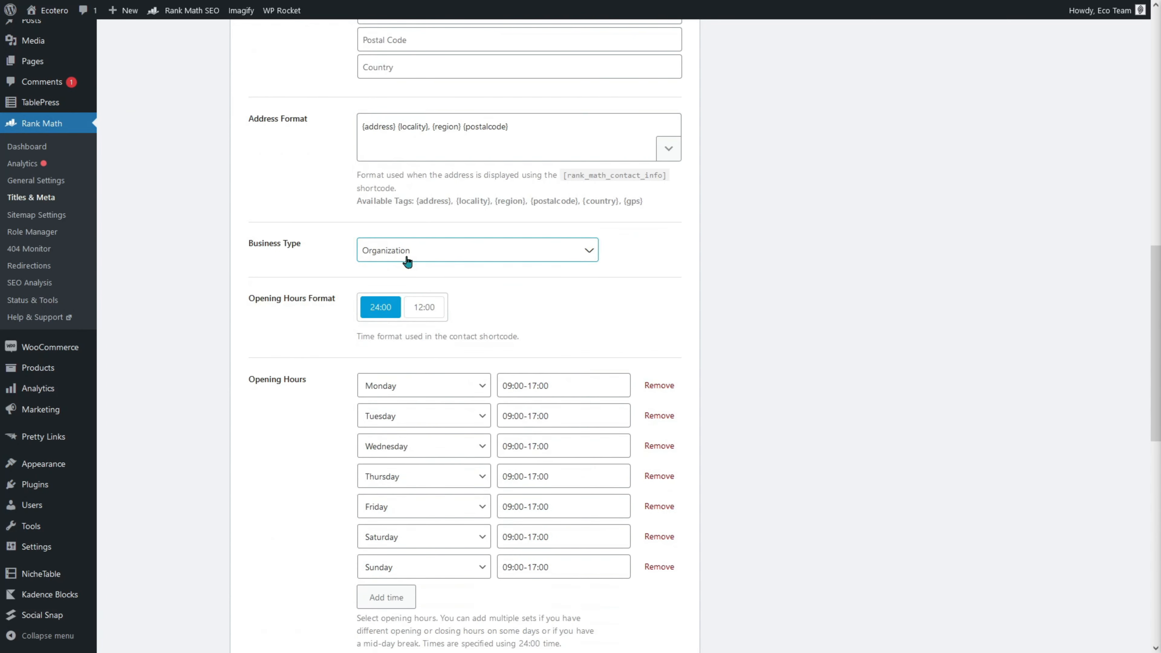
pyautogui.scroll(-1, 397, 259)
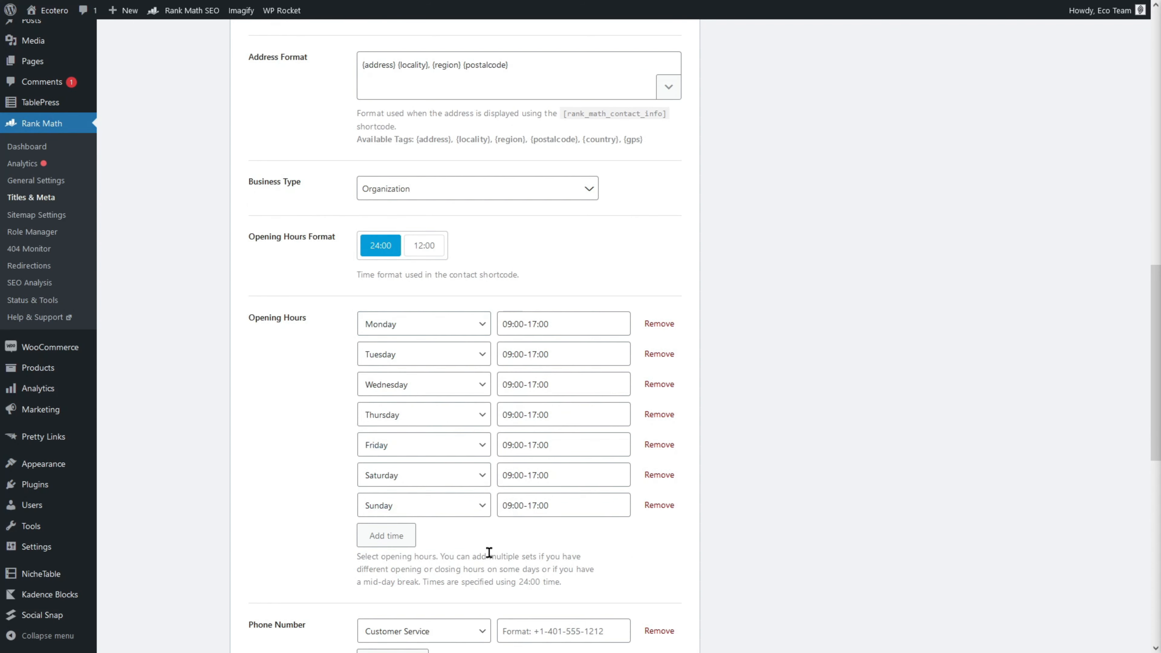
pyautogui.scroll(-1, 403, 262)
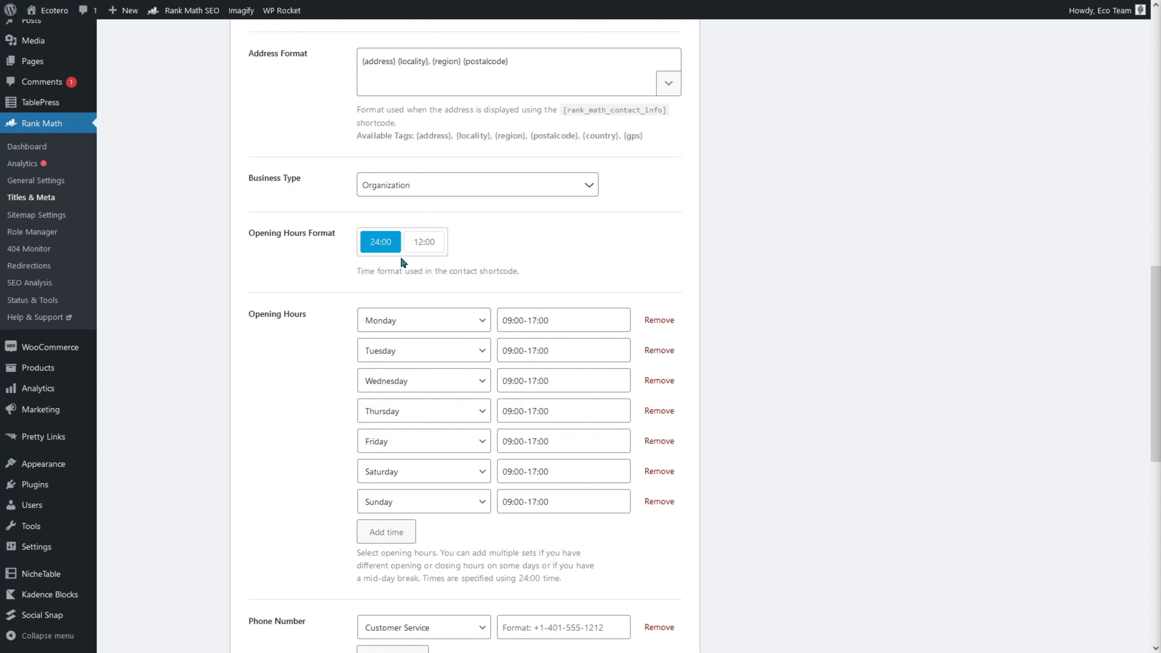
pyautogui.scroll(-7, 401, 261)
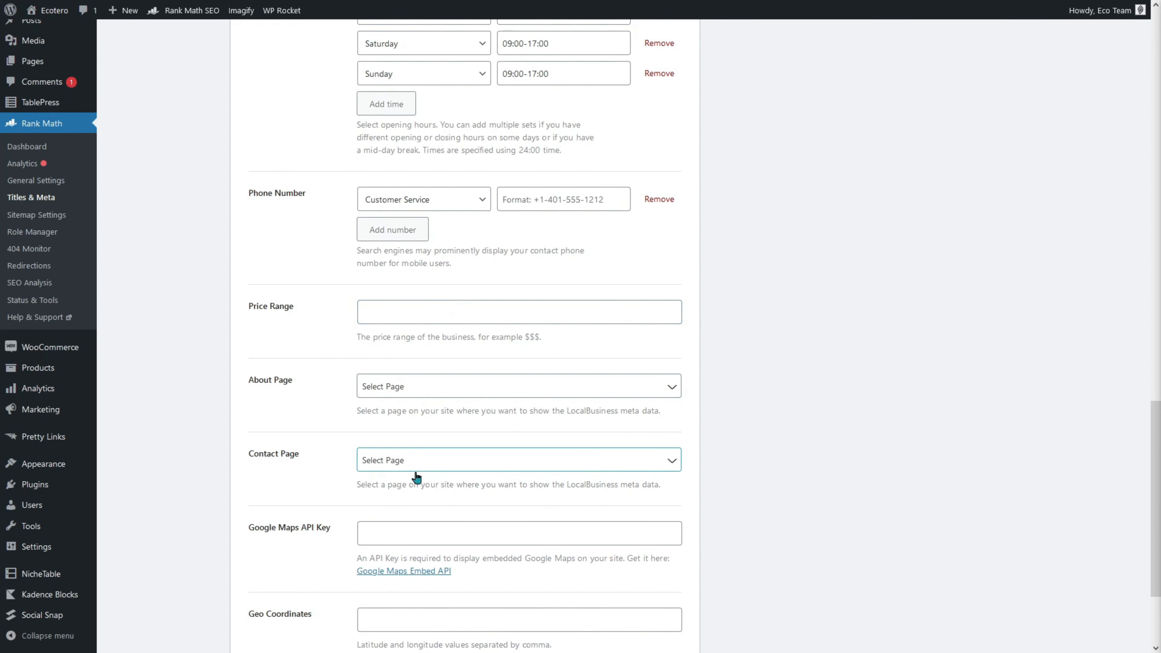
pyautogui.scroll(-2, 410, 482)
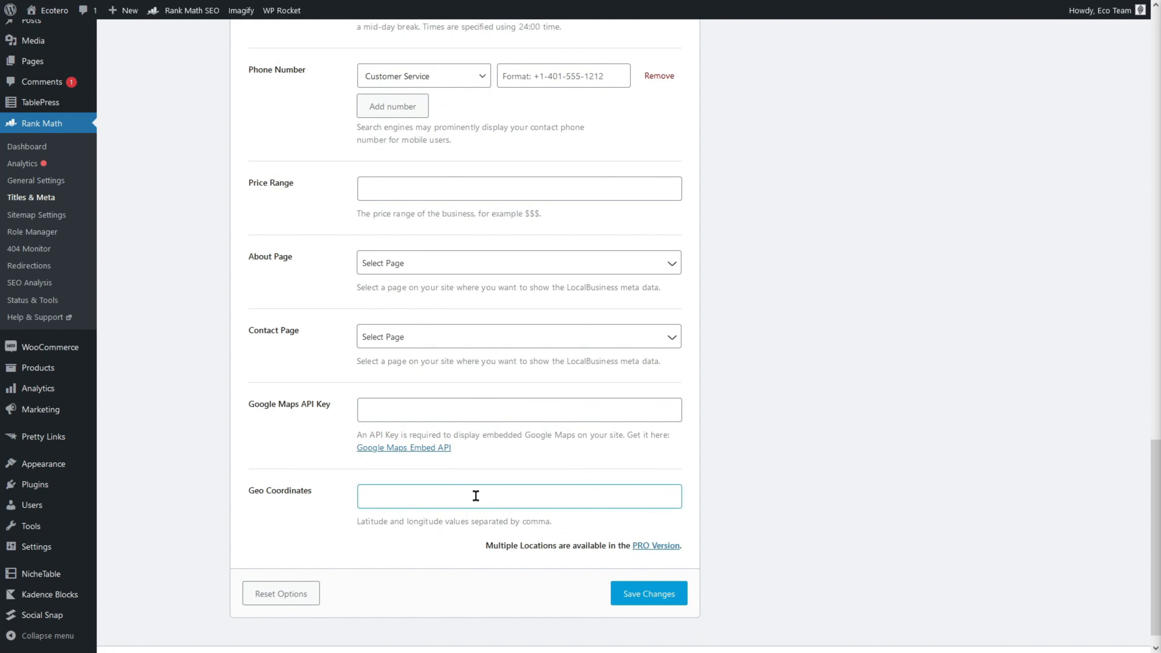
pyautogui.scroll(4, 470, 501)
pyautogui.scroll(6, 468, 501)
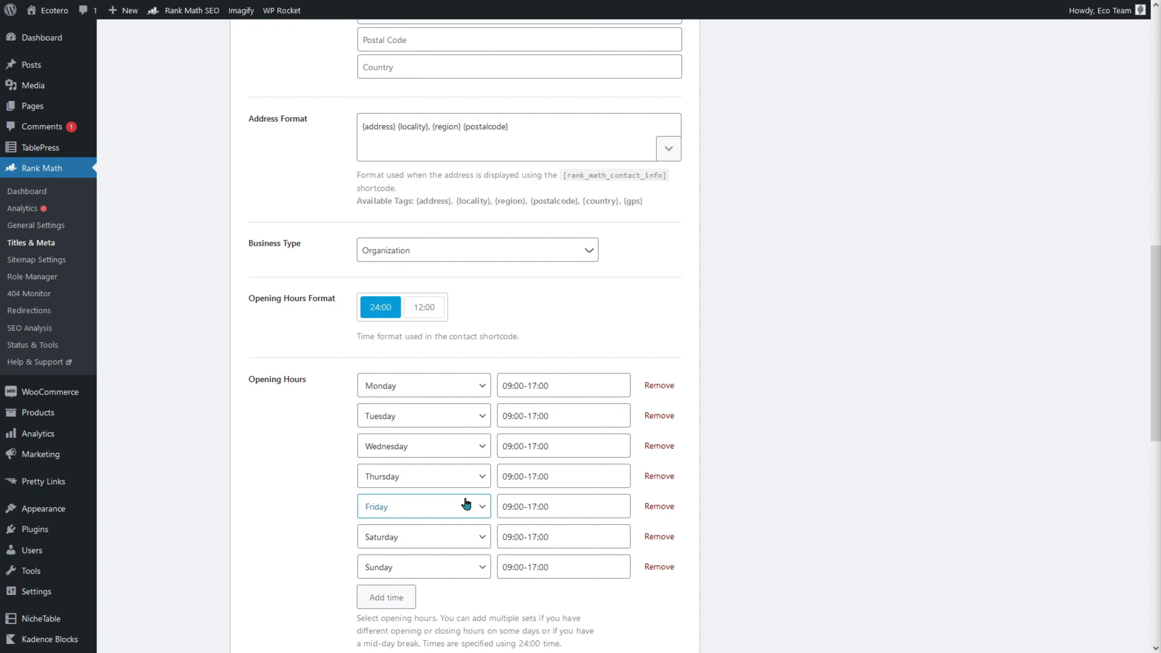
pyautogui.scroll(15, 451, 472)
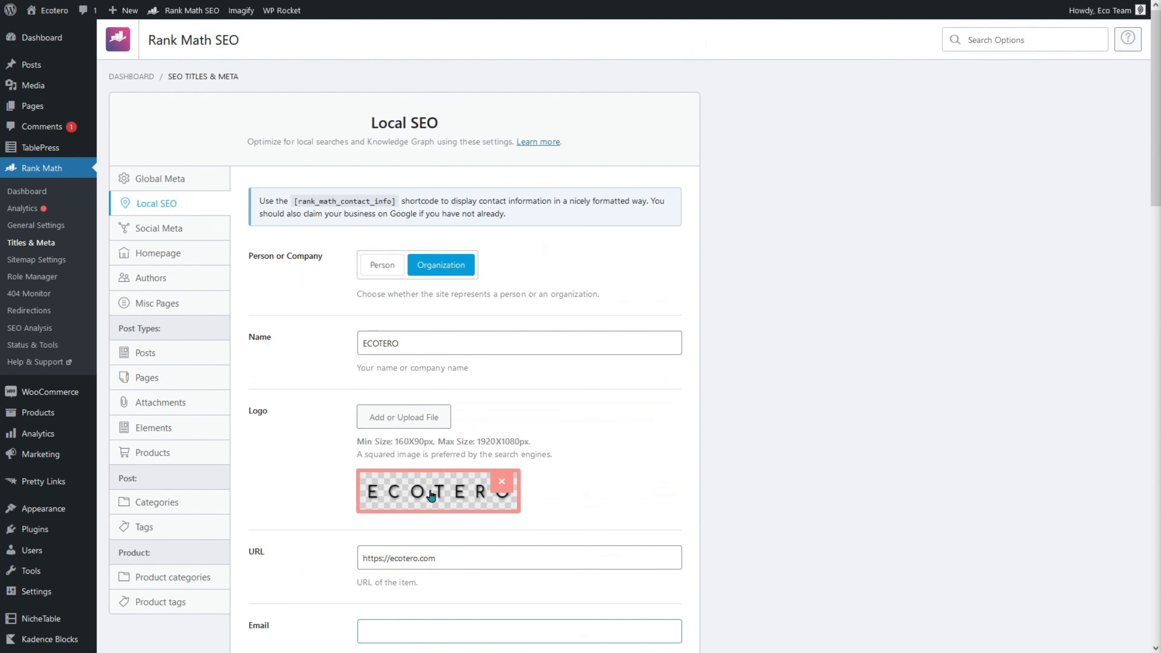
# Step: Disable the Local SEO & Knowledge Graph module, then reload Titles & Meta and check the Local SEO section
pyautogui.click(186, 6)
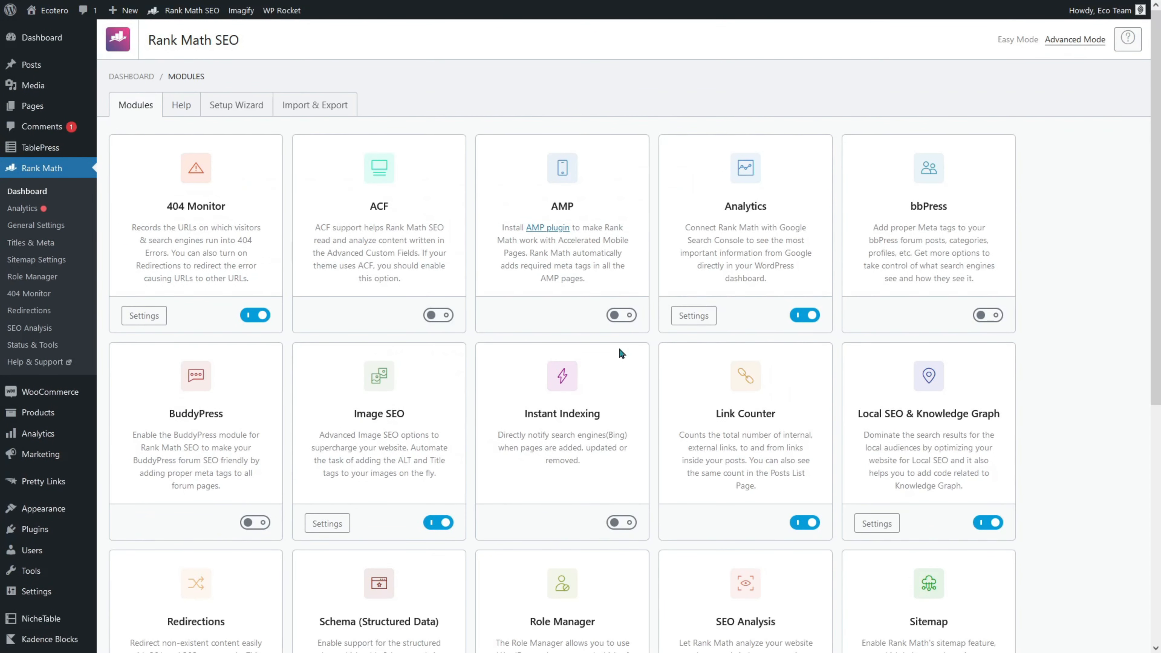
pyautogui.click(985, 525)
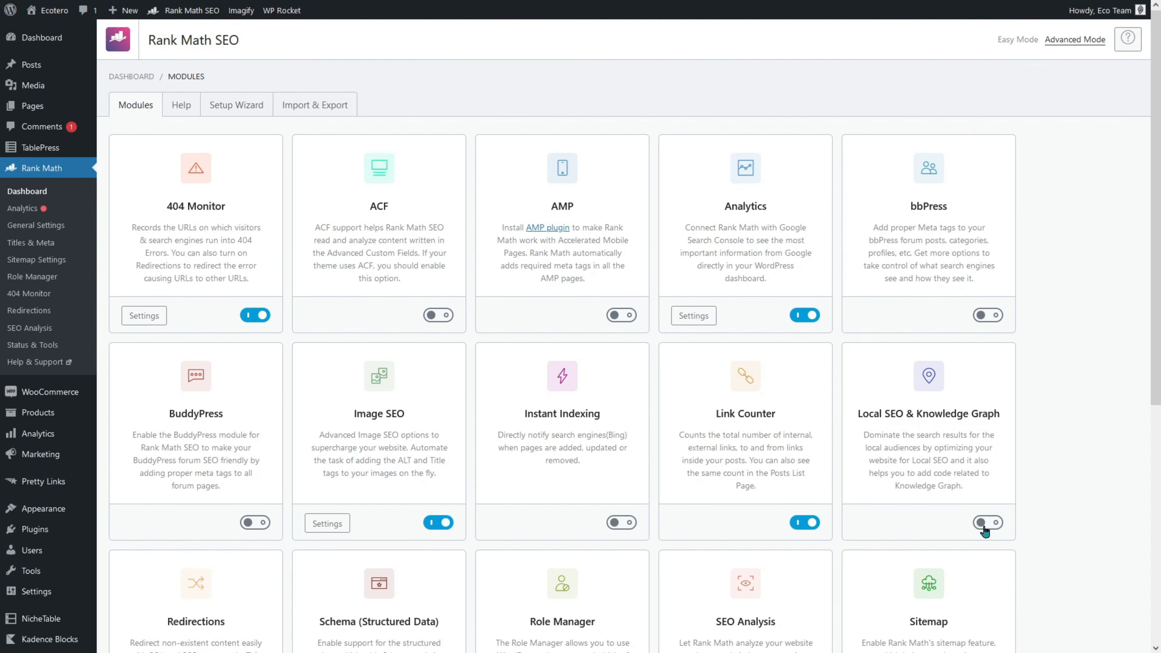
pyautogui.moveTo(137, 2)
pyautogui.click(69, 7)
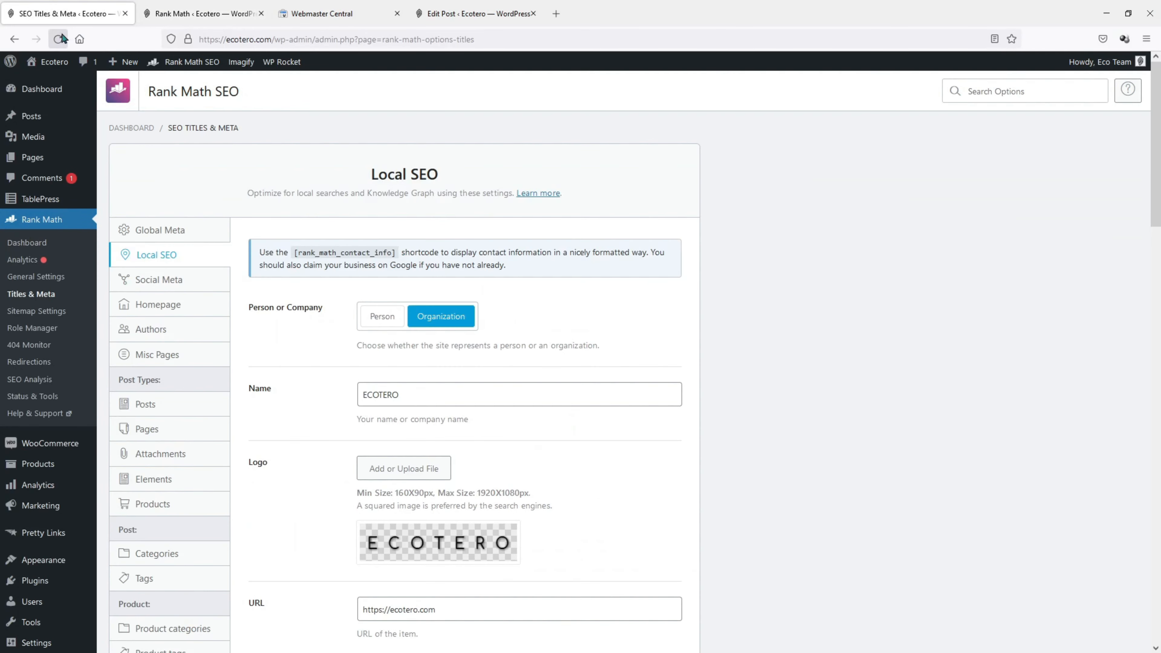
pyautogui.press('F5')
pyautogui.scroll(-3, 303, 323)
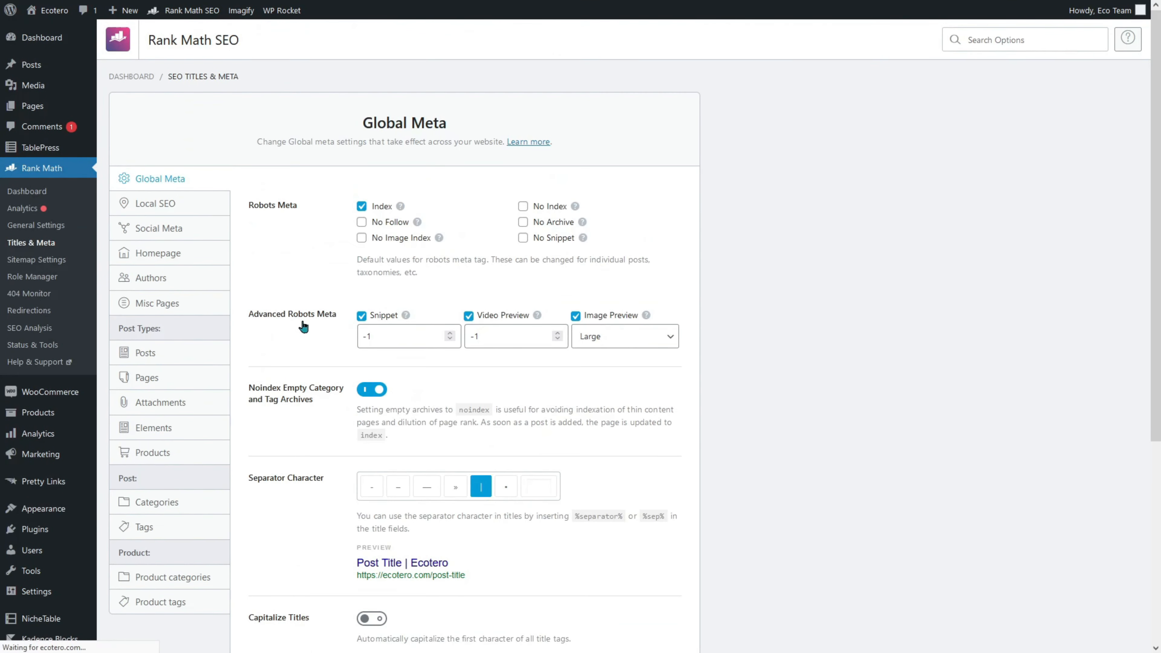
pyautogui.click(150, 202)
pyautogui.scroll(-3, 433, 383)
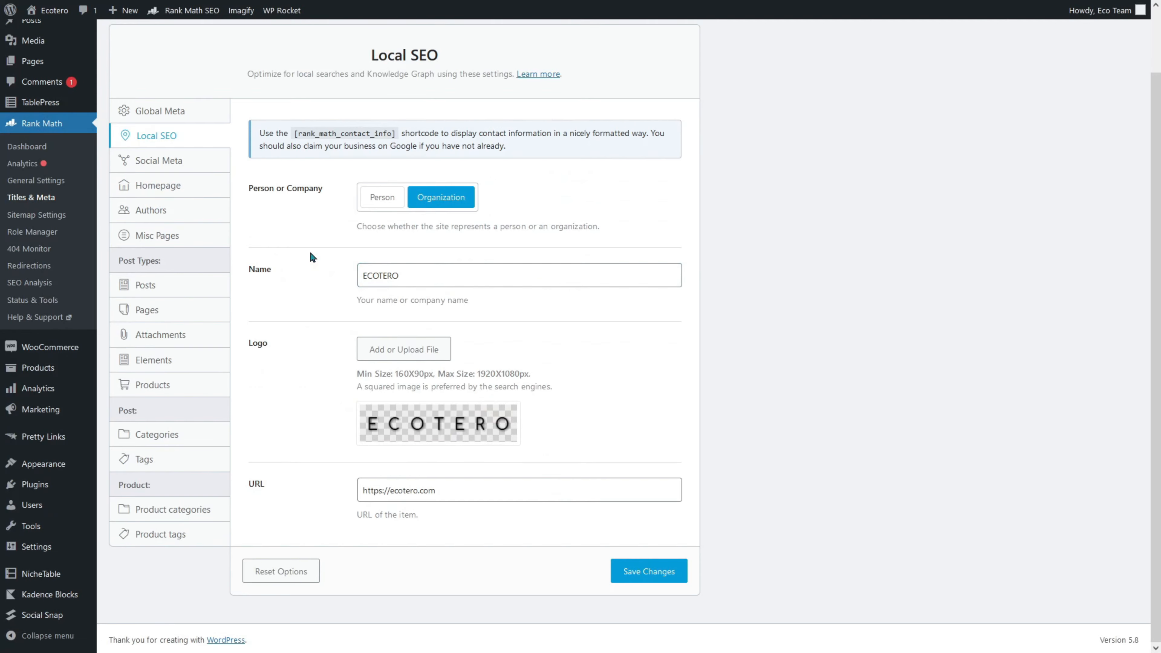
pyautogui.scroll(2, 309, 251)
pyautogui.click(181, 227)
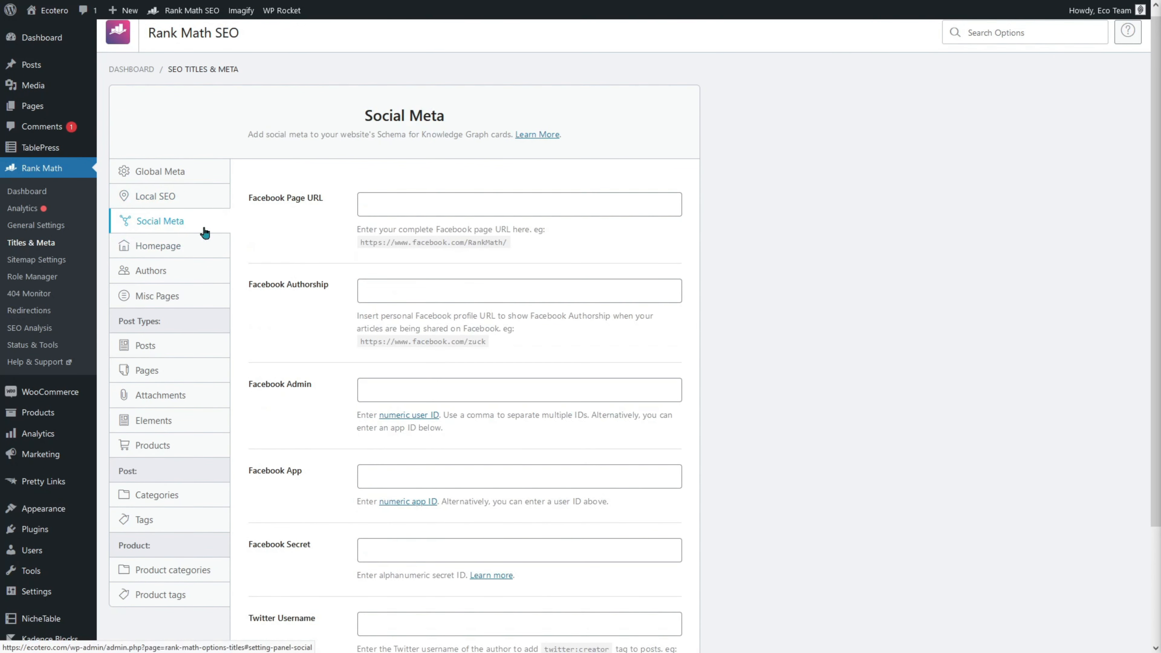
pyautogui.scroll(-3, 359, 201)
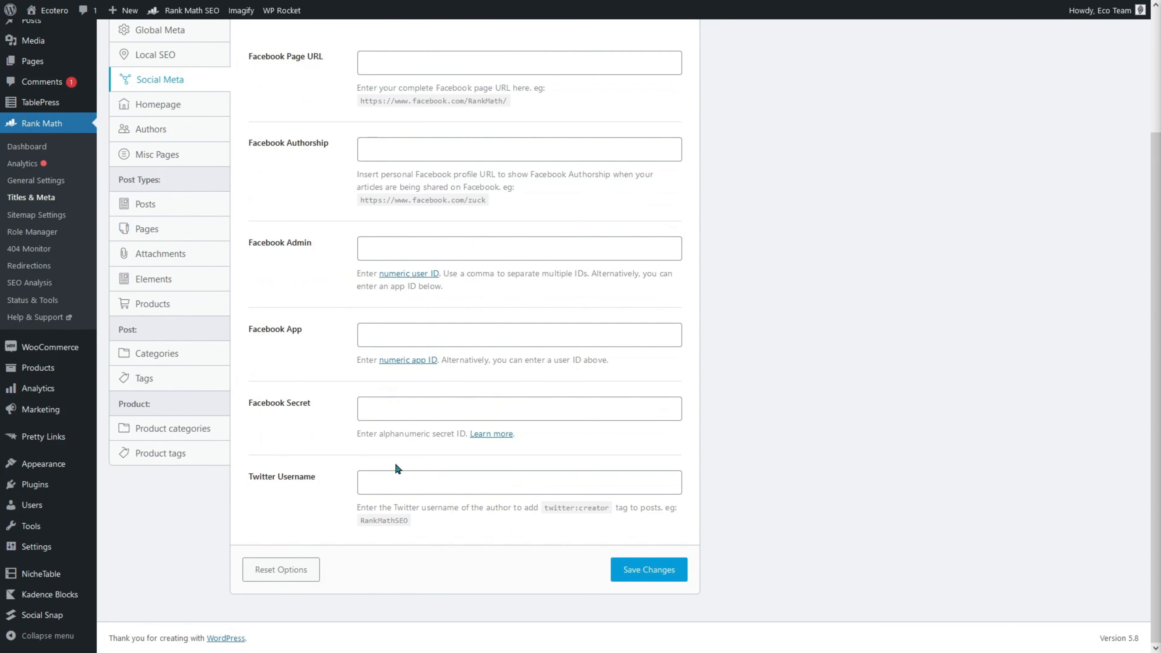
pyautogui.scroll(3, 394, 462)
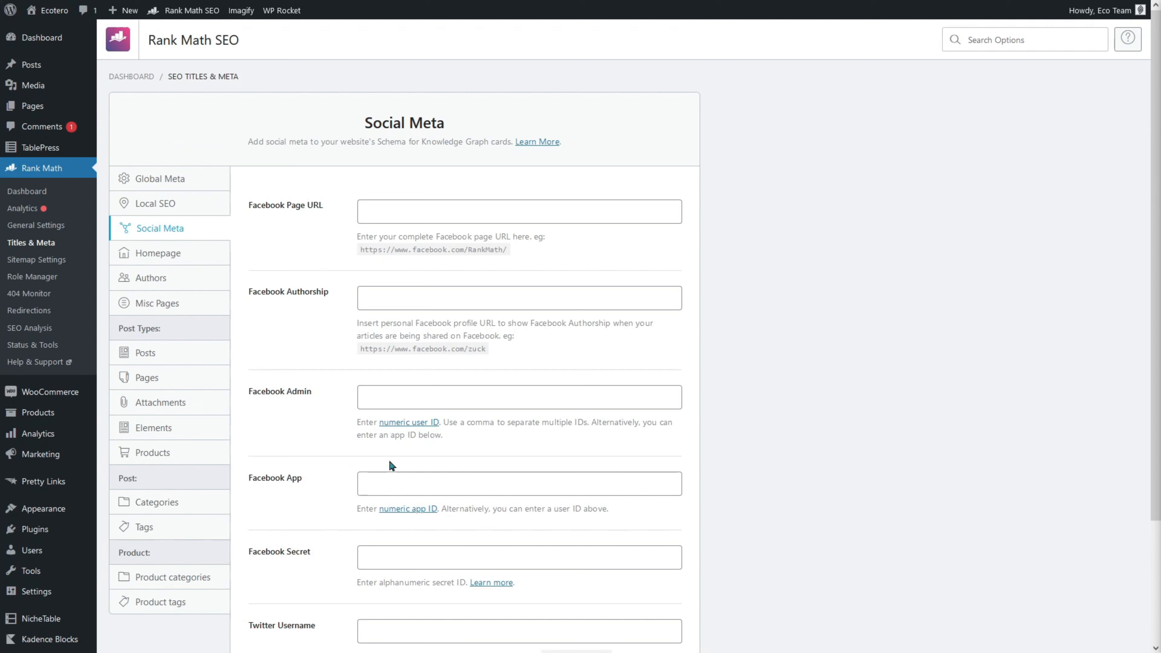
pyautogui.click(447, 211)
pyautogui.write('https://www.facebook.com/EcoTeroOfficial/')
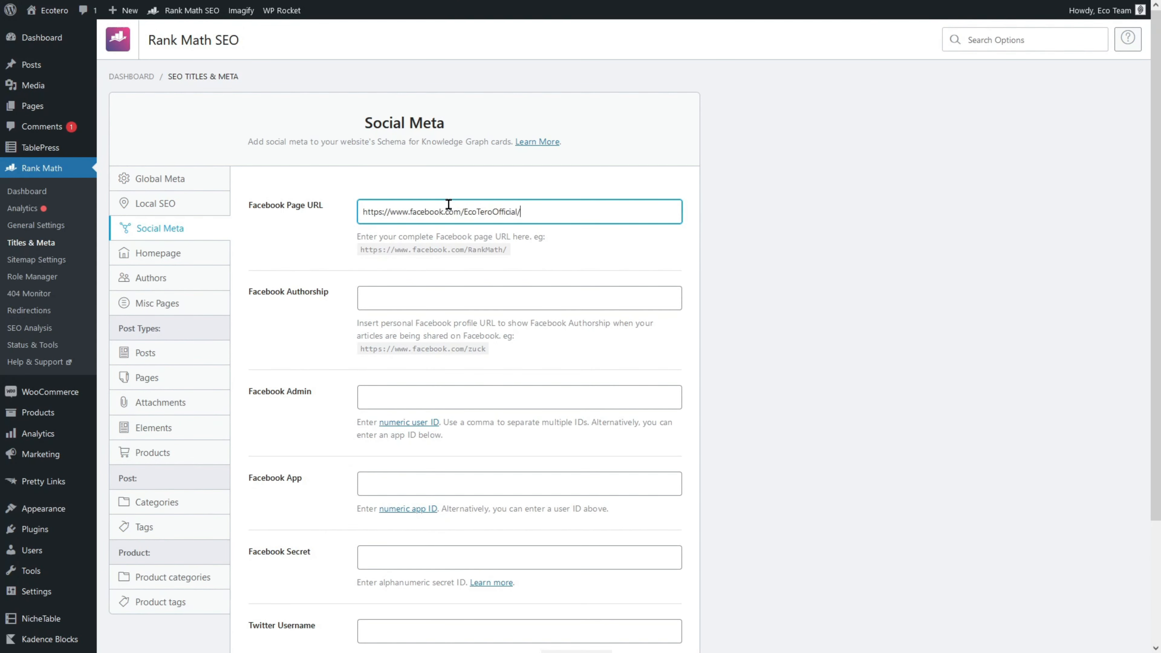
# Step: Review the remaining Social Meta fields, then check the Homepage section and the homepage display setting in the site's Reading settings
pyautogui.scroll(-3, 402, 323)
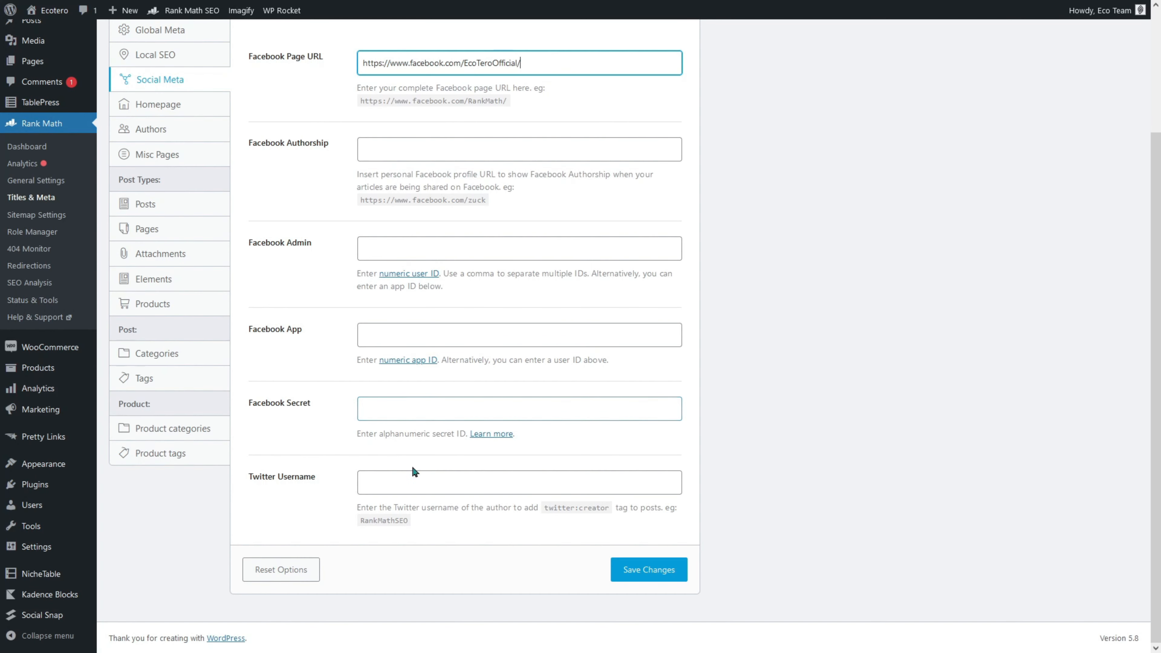
pyautogui.click(402, 483)
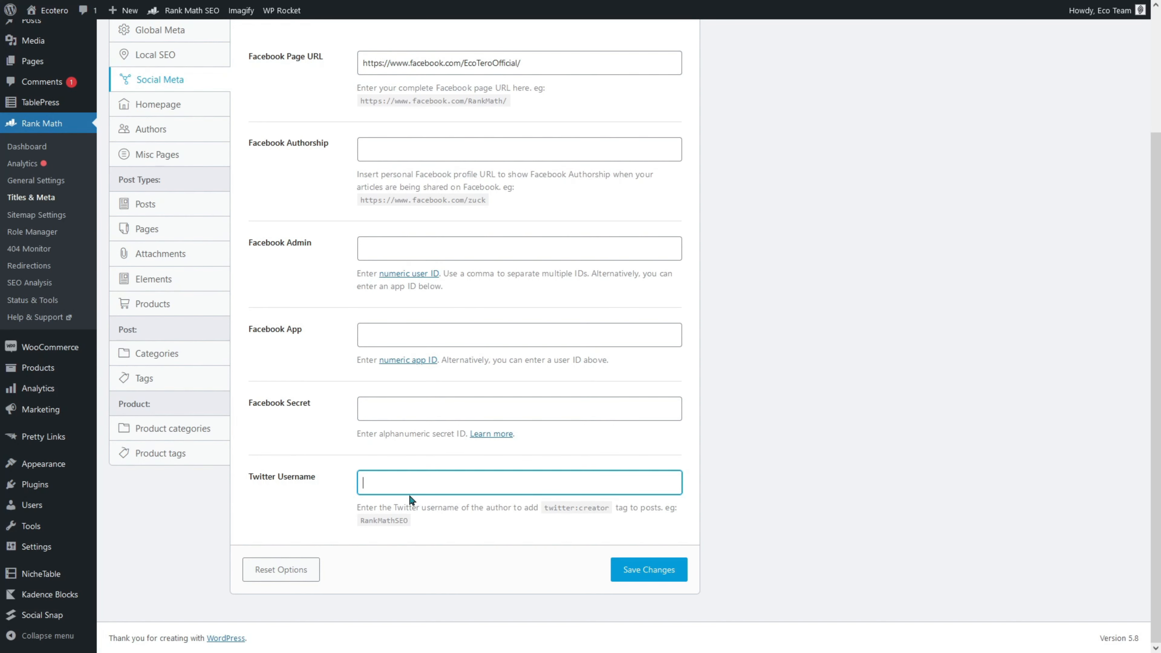
pyautogui.click(153, 105)
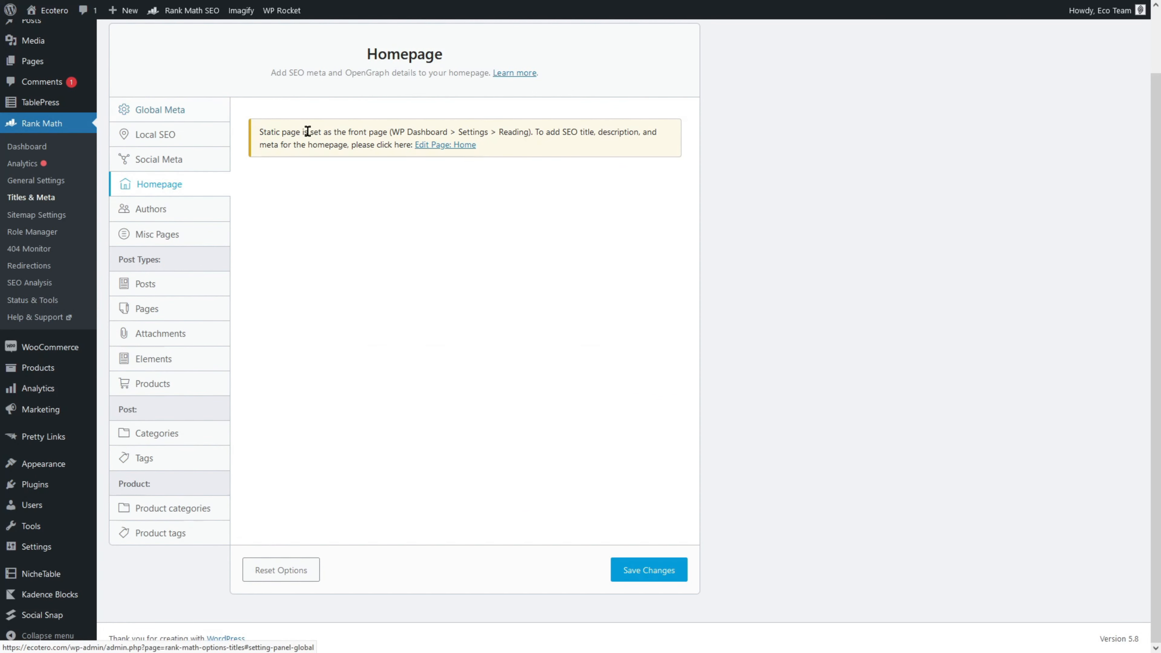
pyautogui.moveTo(46, 549)
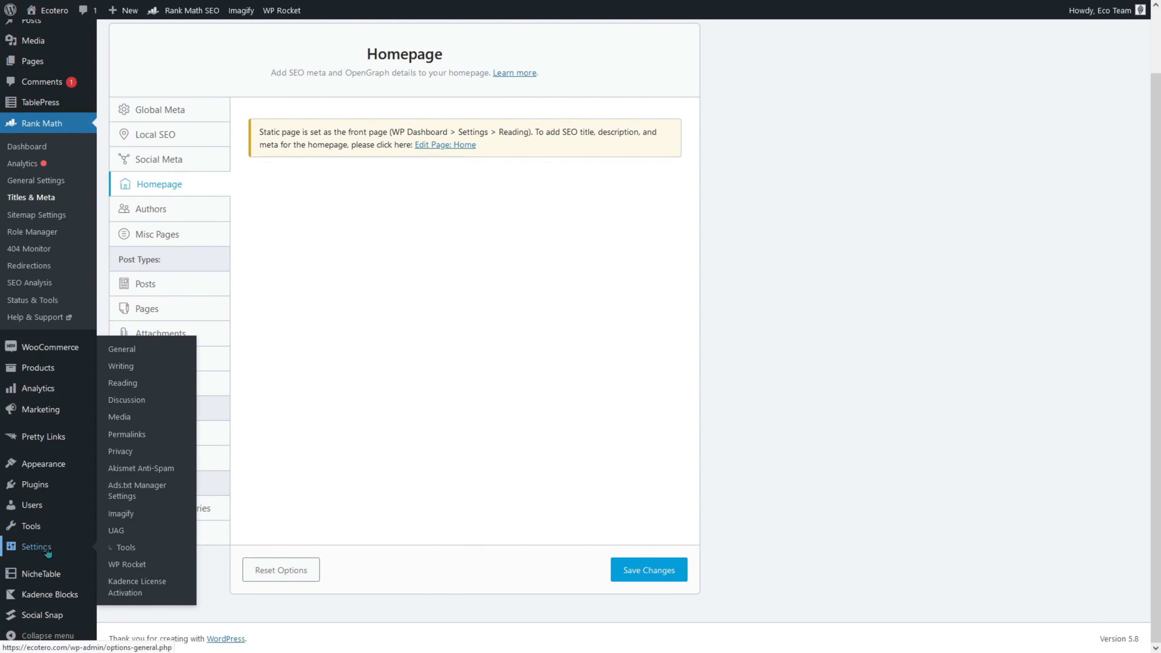
pyautogui.click(143, 383)
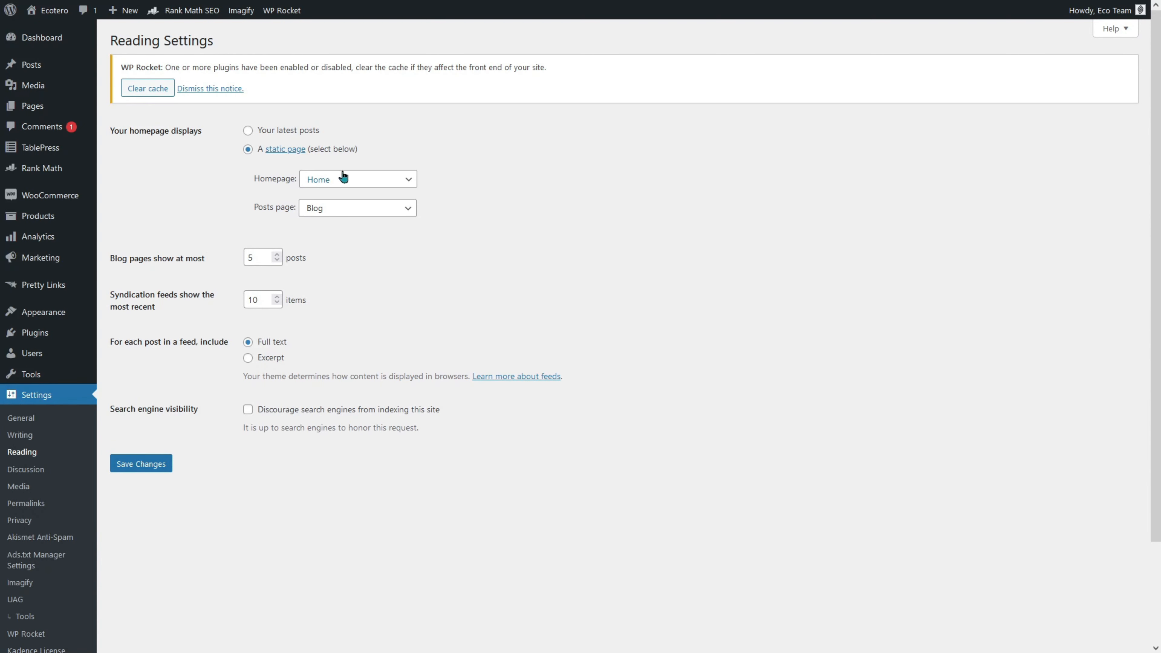
# Step: Open the Home front page from the list of all pages for editing
pyautogui.moveTo(34, 108)
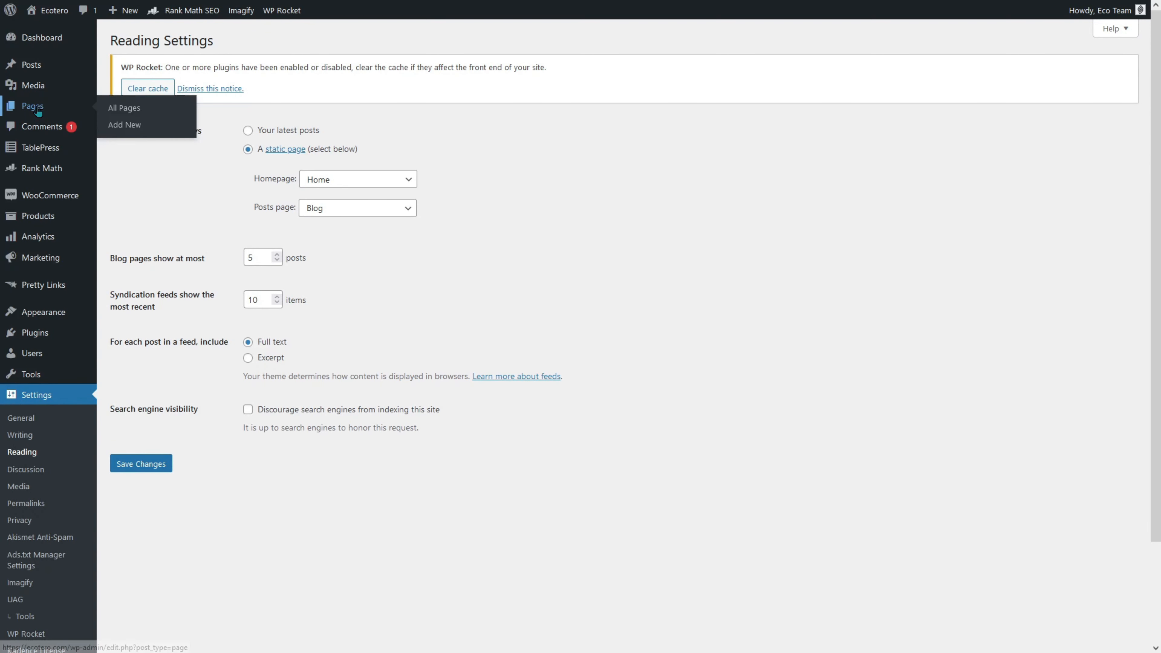
pyautogui.click(117, 113)
pyautogui.scroll(-10, 155, 207)
pyautogui.scroll(4, 153, 206)
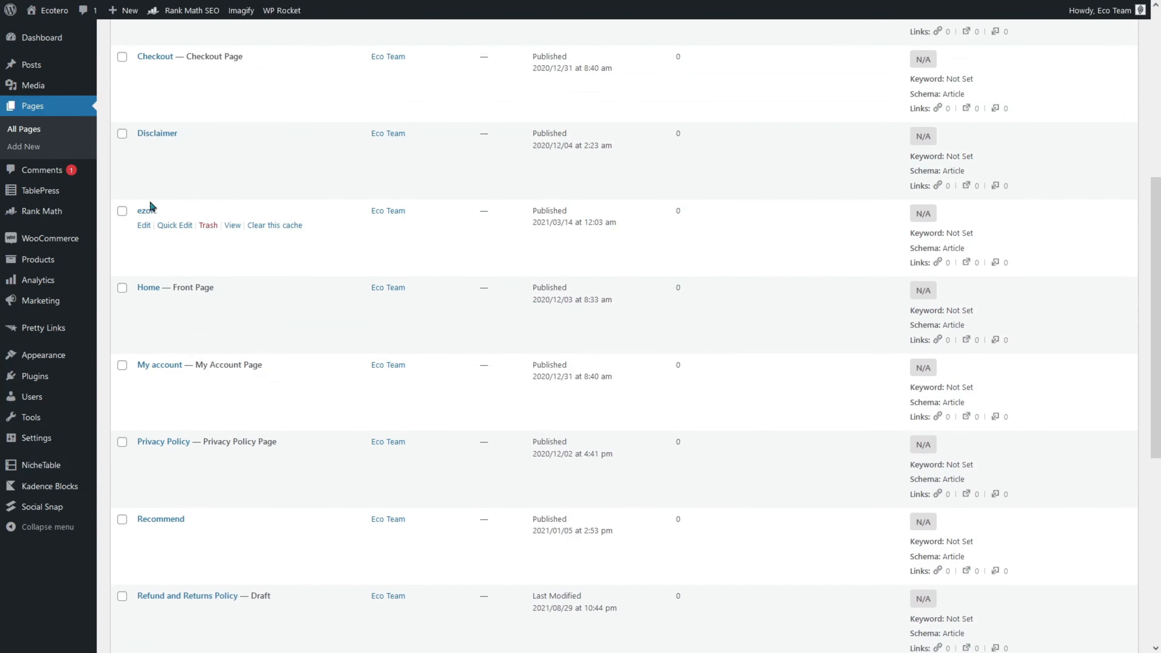
pyautogui.click(143, 304)
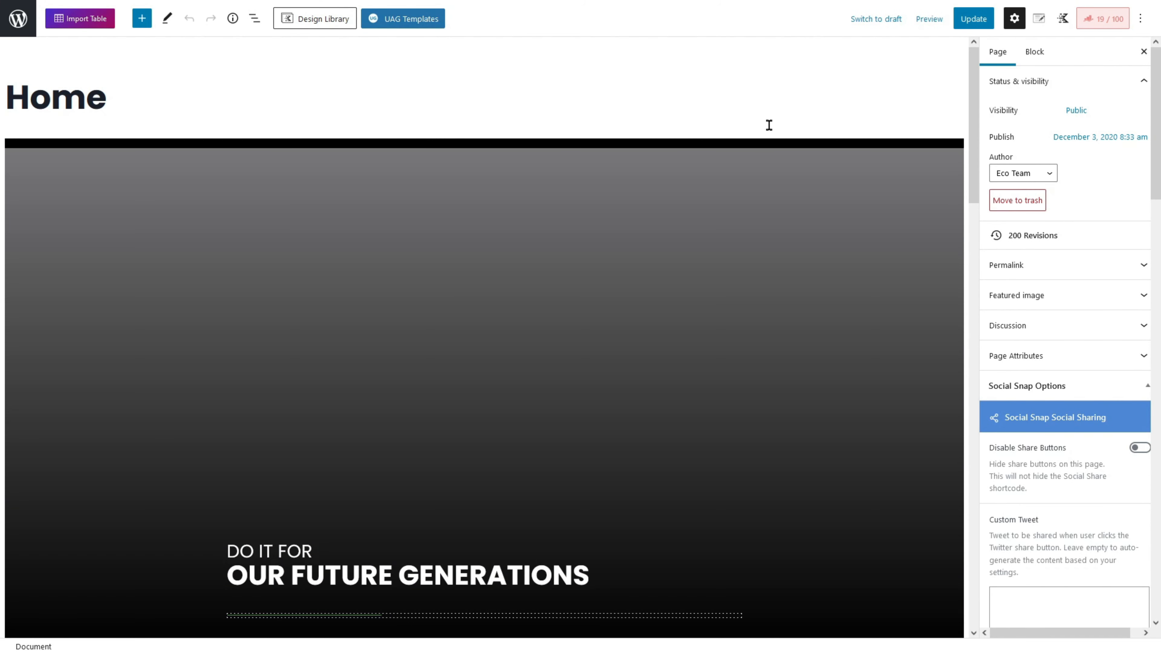
# Step: In Rank Math's snippet editor, set the Home page's SEO title to "%sitename% %sep% Do It For Our Future Generations"
pyautogui.click(1108, 20)
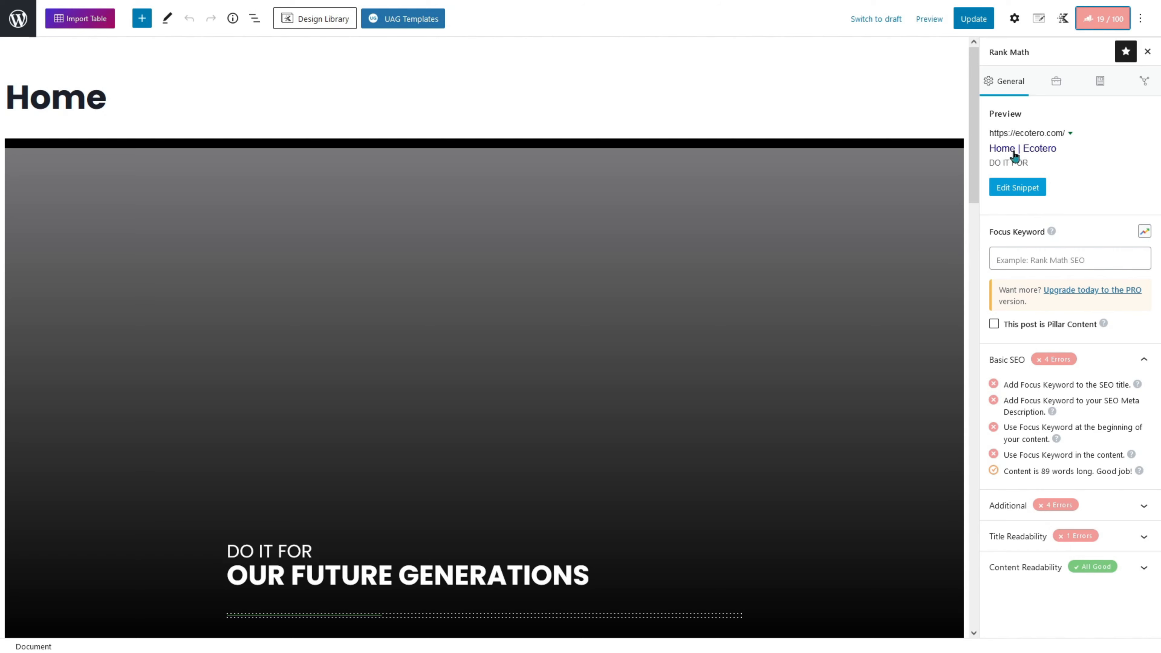
pyautogui.click(1018, 190)
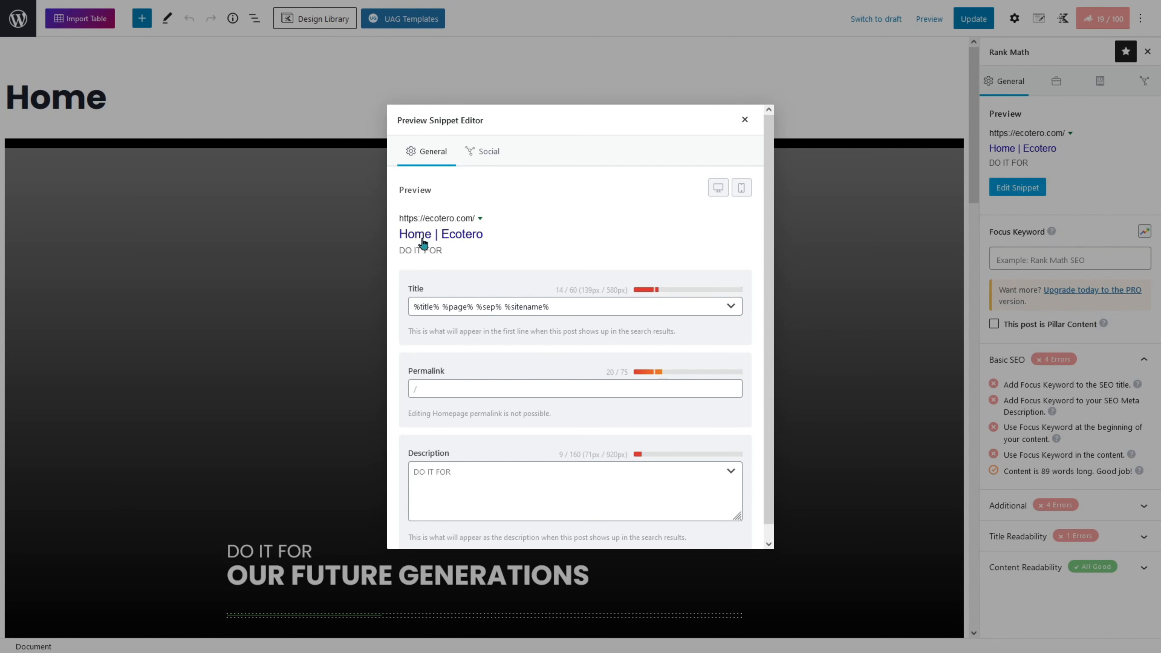
pyautogui.moveTo(442, 307); pyautogui.dragTo(408, 308)
pyautogui.press('BackSpace')
pyautogui.press('BackSpace')
pyautogui.press('BackSpace')
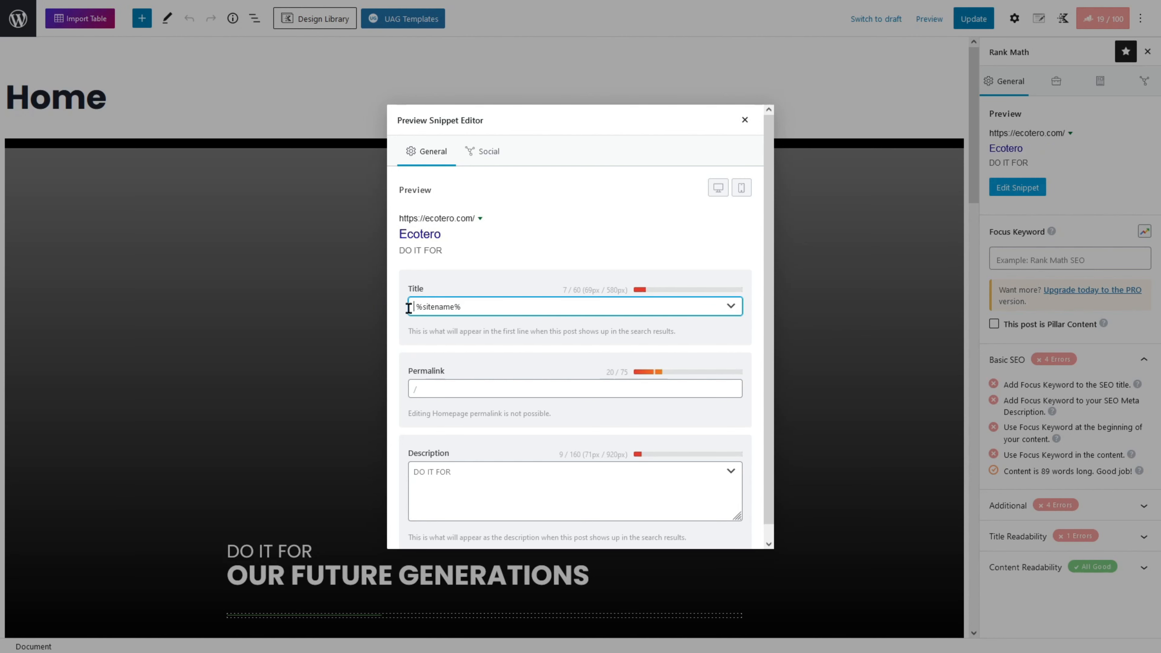
pyautogui.press('Delete')
pyautogui.click(464, 306)
pyautogui.write('%sep% Do It For Our Future Generations')
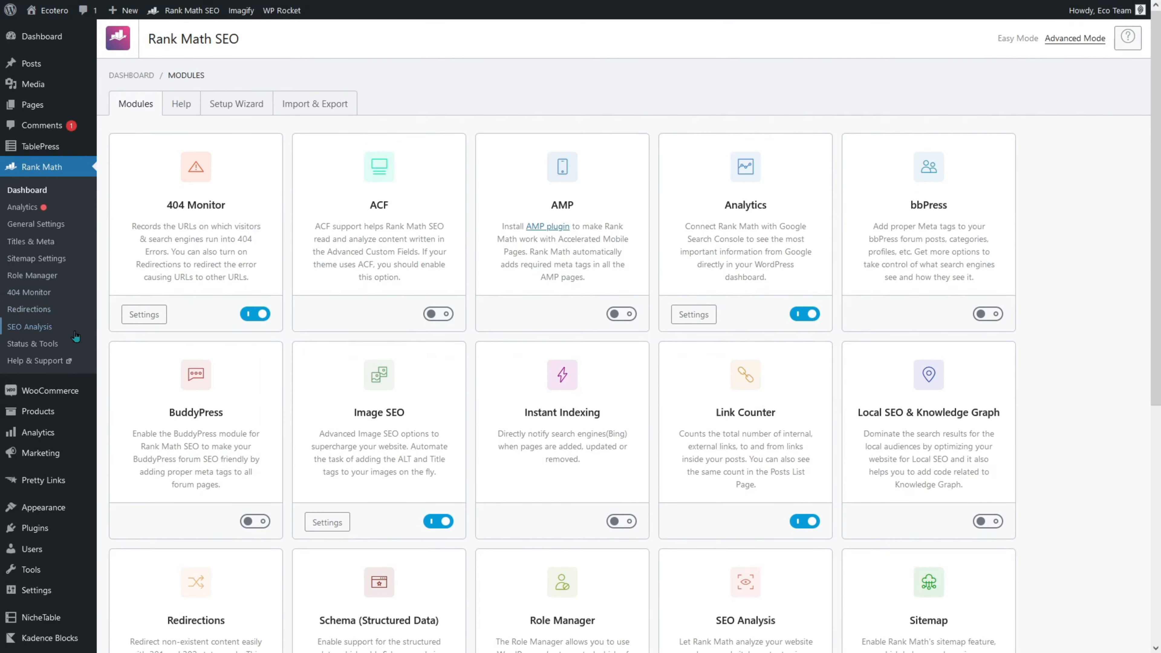
# Step: Check the Site Title in the WordPress General Settings against the %sitename% variable in the snippet title
pyautogui.scroll(-4, 274, 411)
pyautogui.moveTo(36, 546)
pyautogui.click(120, 374)
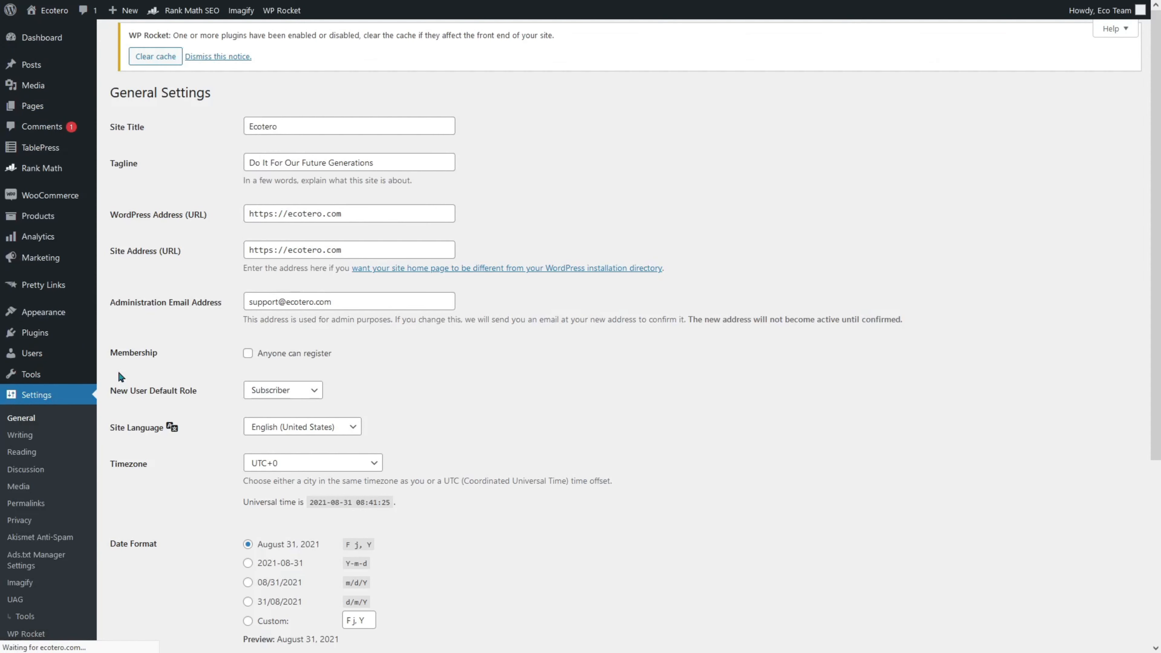
pyautogui.click(295, 132)
pyautogui.moveTo(294, 131); pyautogui.dragTo(247, 132)
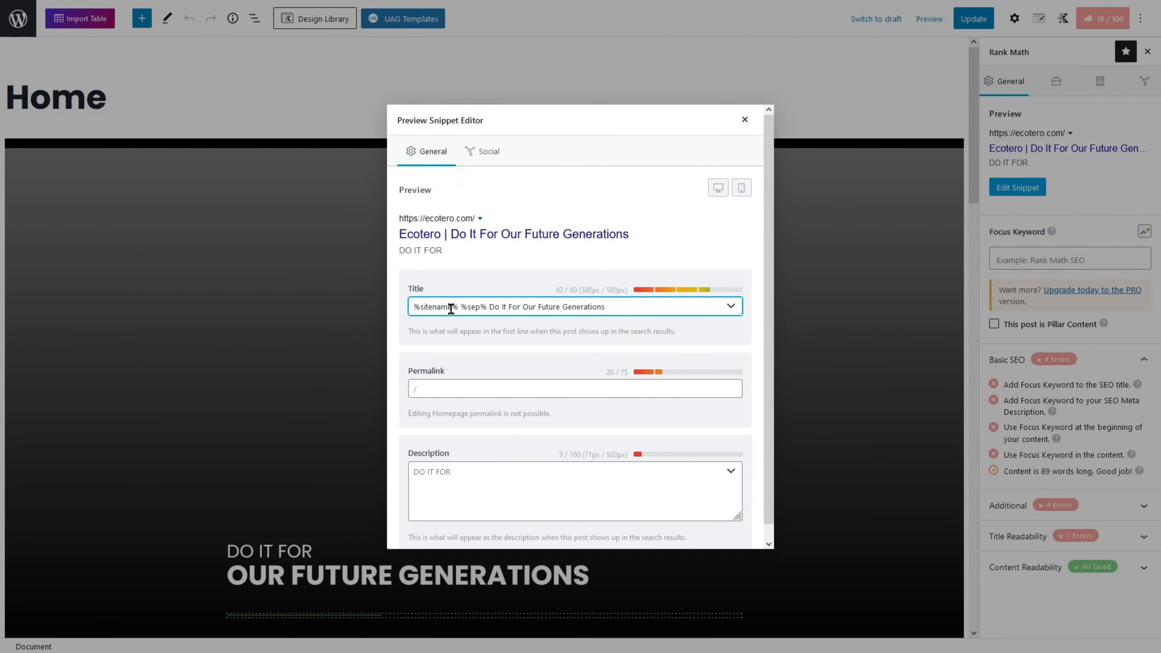
pyautogui.moveTo(458, 308); pyautogui.dragTo(396, 306)
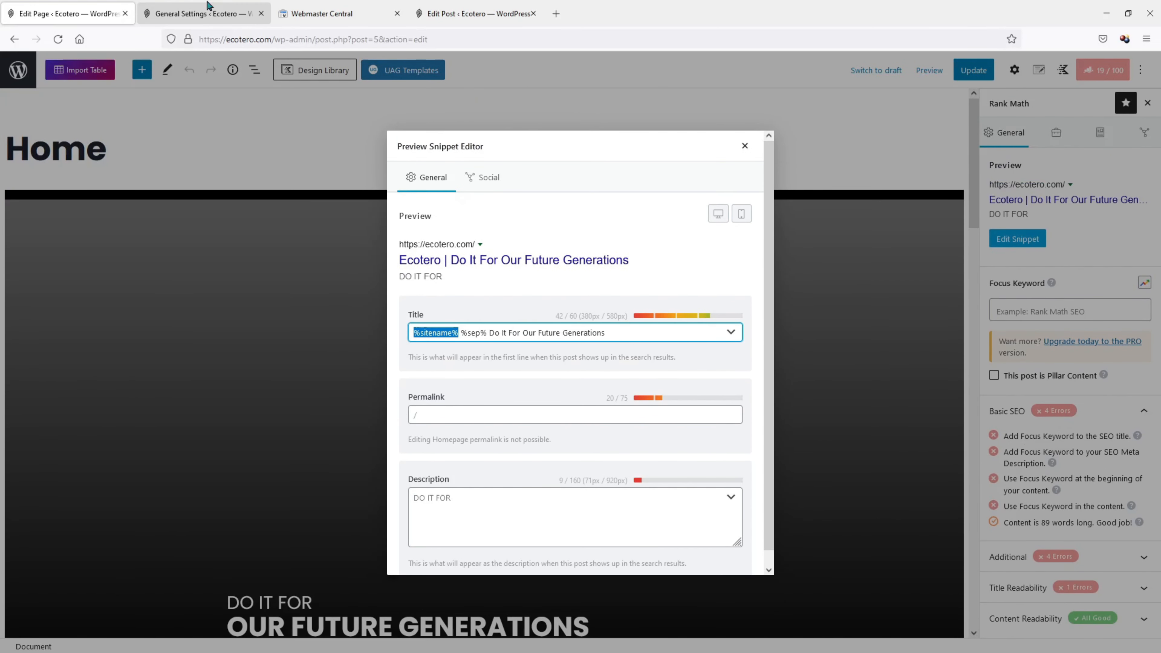
pyautogui.click(198, 5)
pyautogui.click(309, 130)
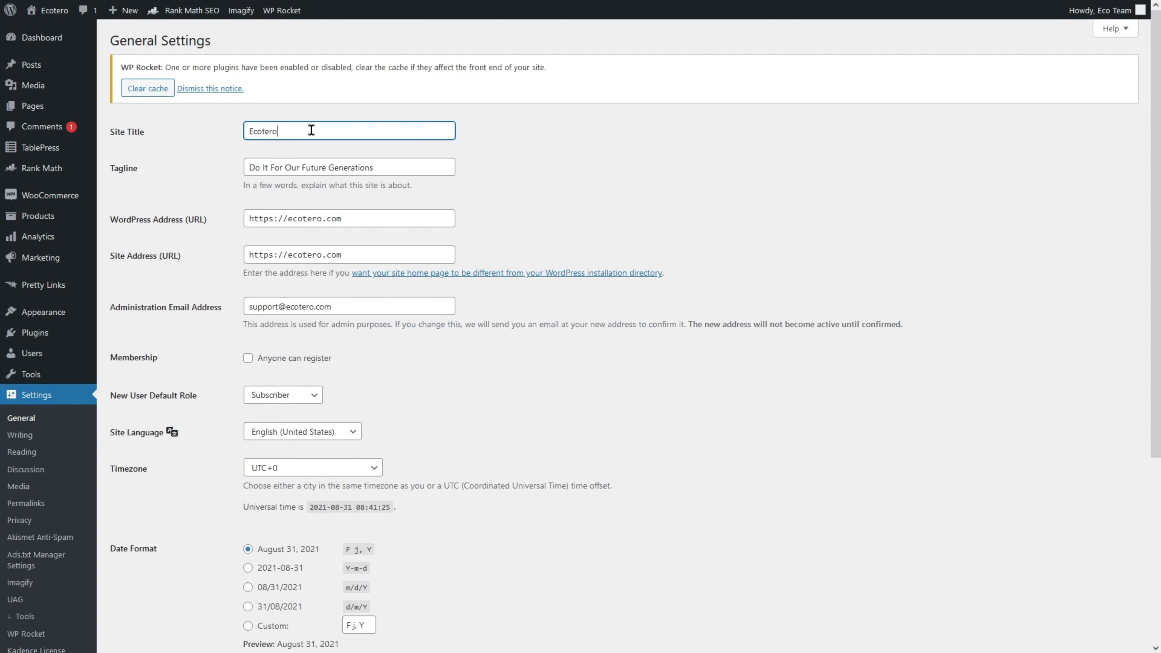
pyautogui.moveTo(271, 132); pyautogui.dragTo(228, 122)
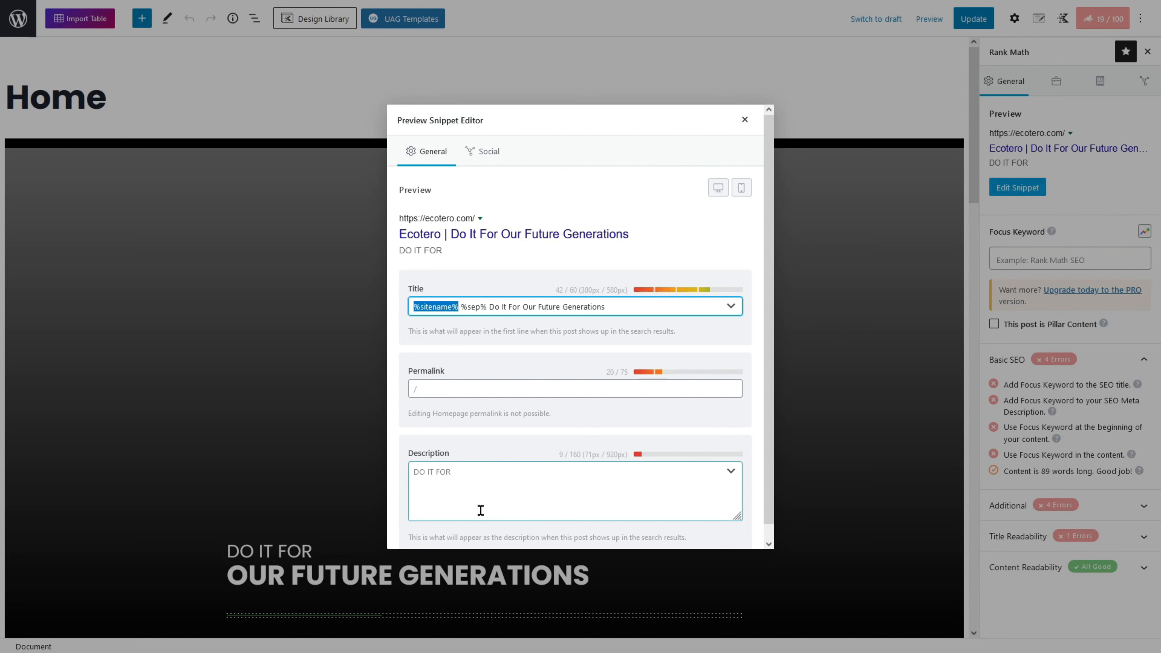
# Step: Set the description to "Let us do what we can to preserve our planet by using zero waste products. And, if there are waste, let us reduce, reuse, and recycle."
pyautogui.click(486, 484)
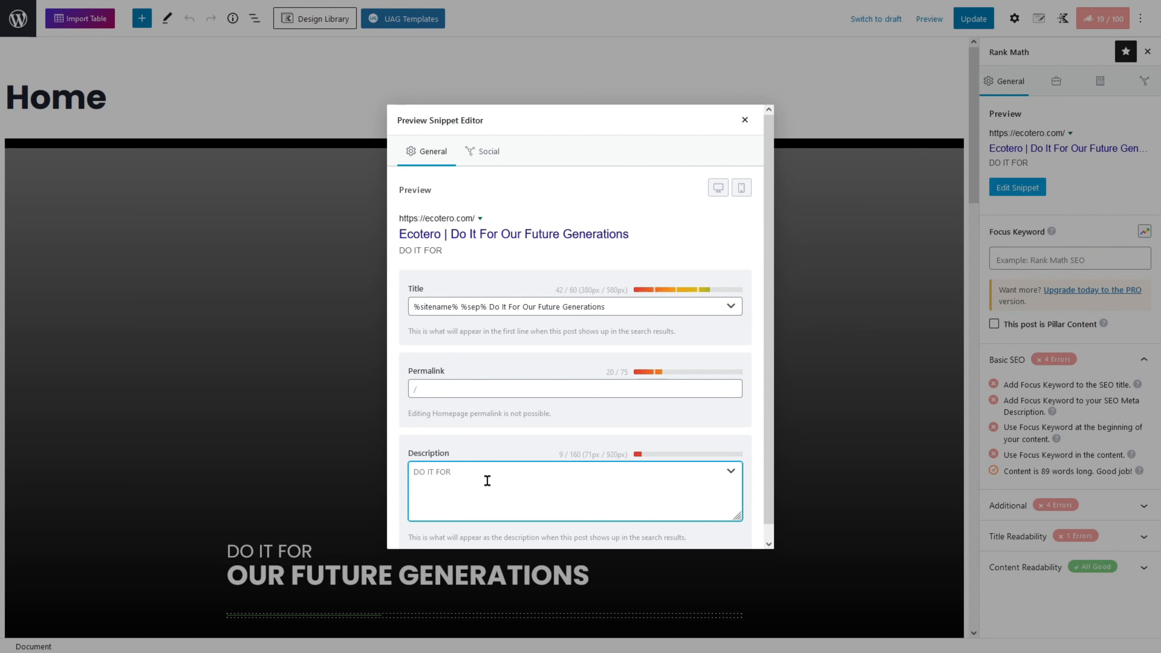
pyautogui.write('Let us do what we can to preserve our planet by using ze')
pyautogui.write('ro waste products. And, if there are waste, let us reduce, reuse, and recycle.')
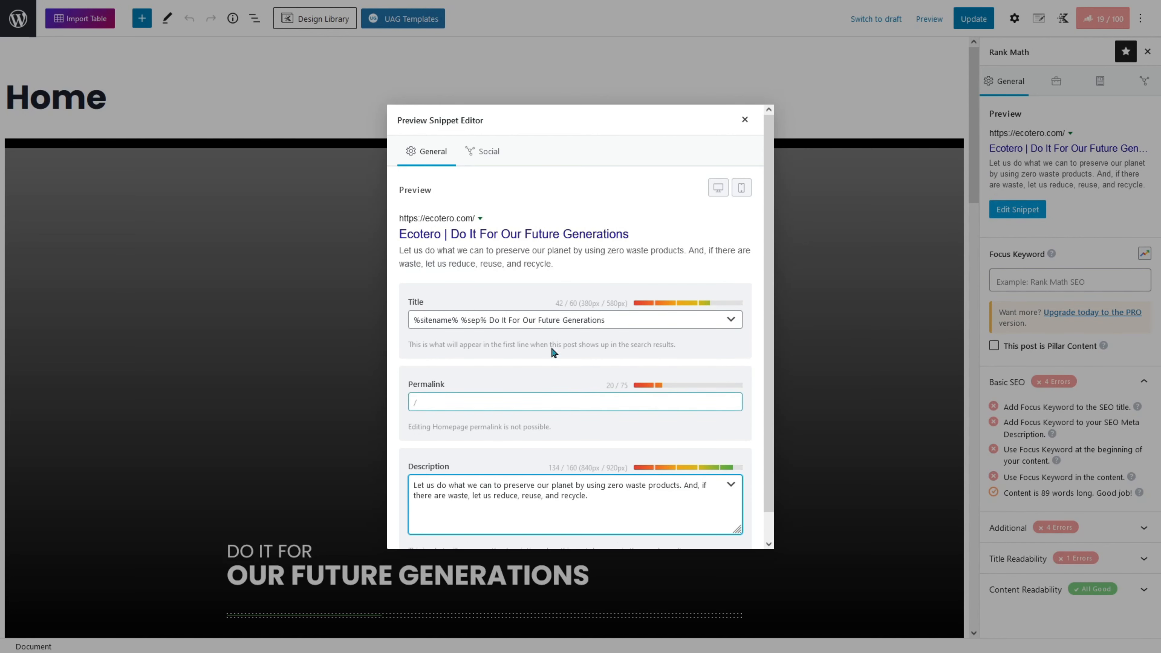
pyautogui.scroll(-1, 558, 375)
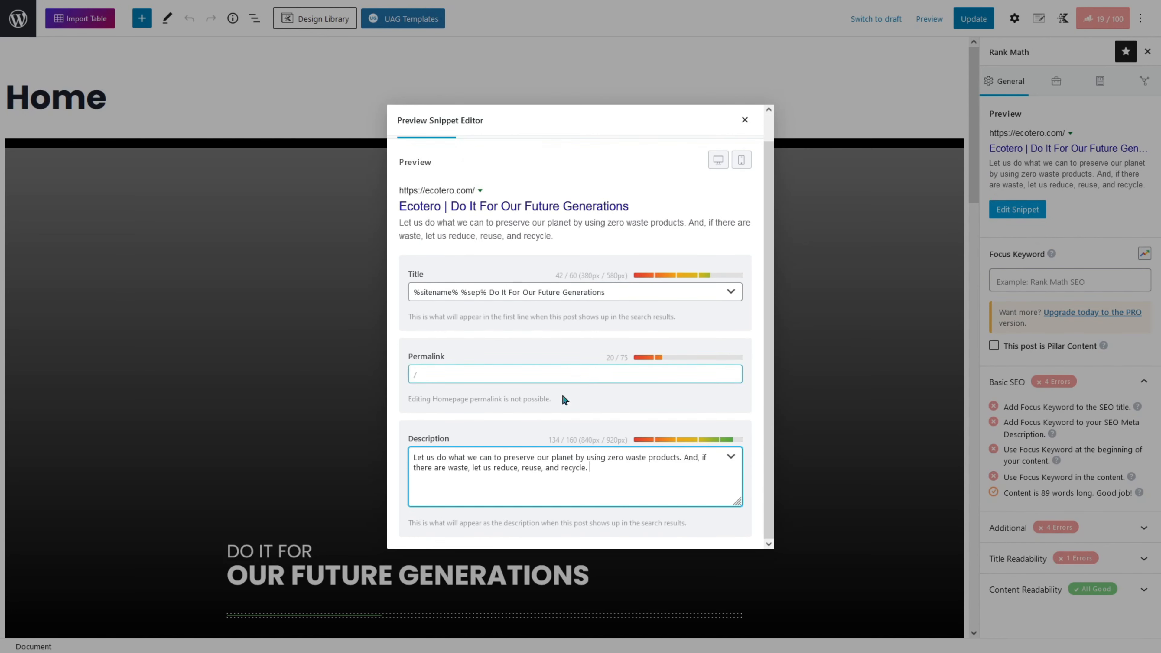
pyautogui.scroll(1, 599, 439)
pyautogui.click(744, 119)
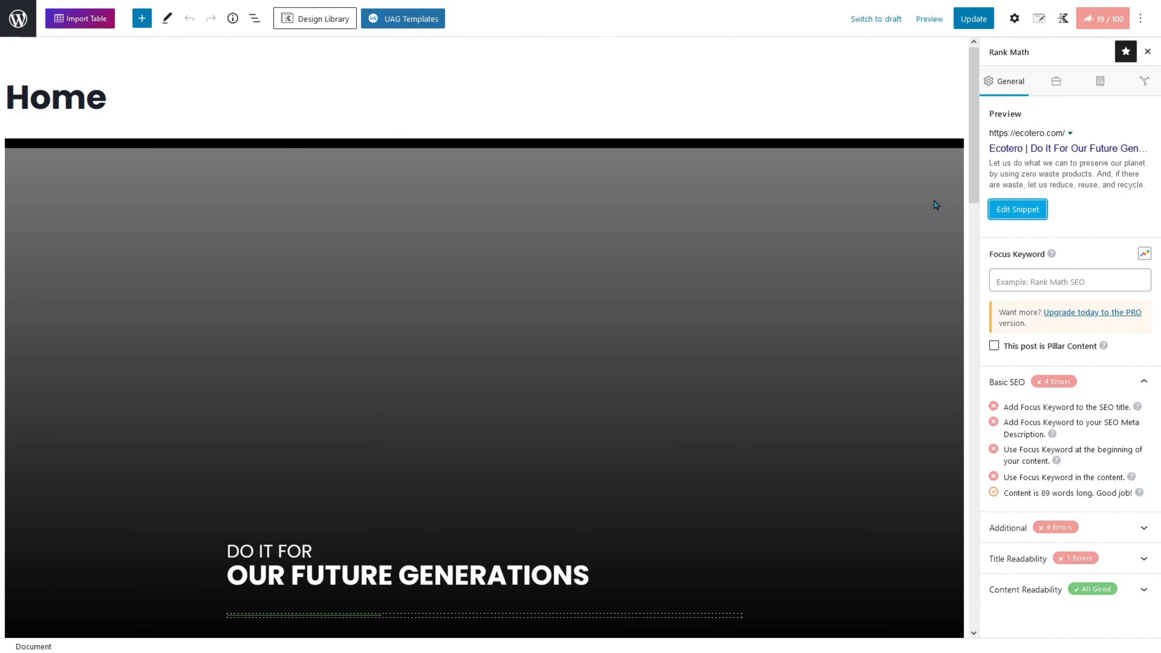
# Step: Add "Ecotero" as the Home page's focus keyword and review the Basic SEO checks for the meta description
pyautogui.click(1018, 280)
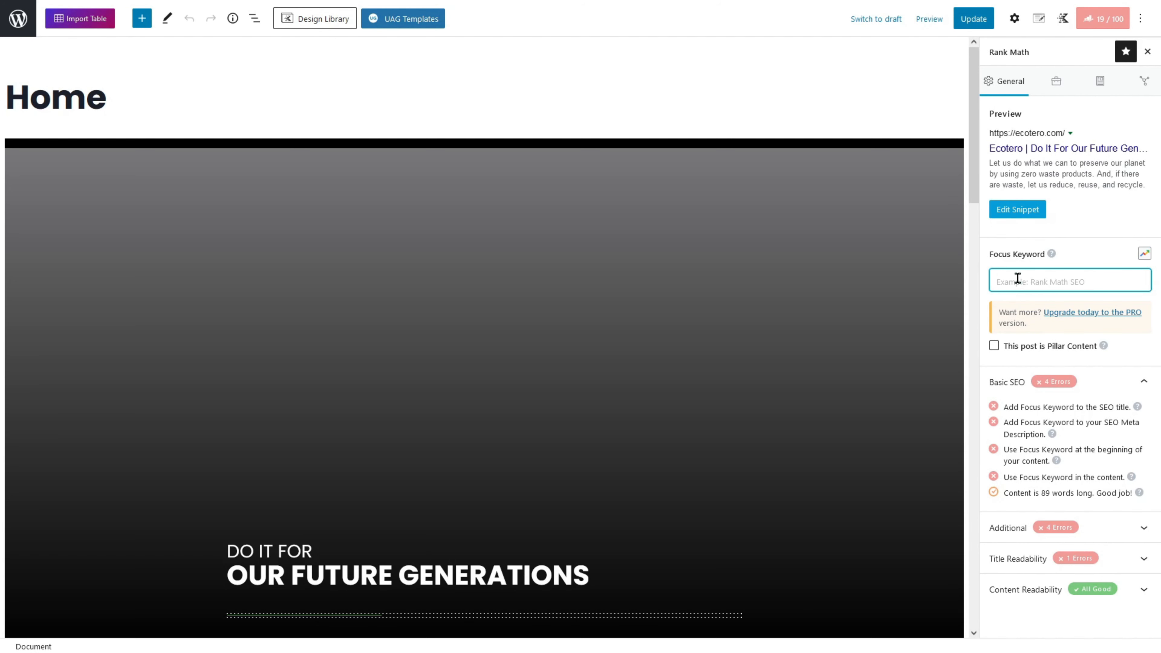
pyautogui.write('Ecotero')
pyautogui.press('Return')
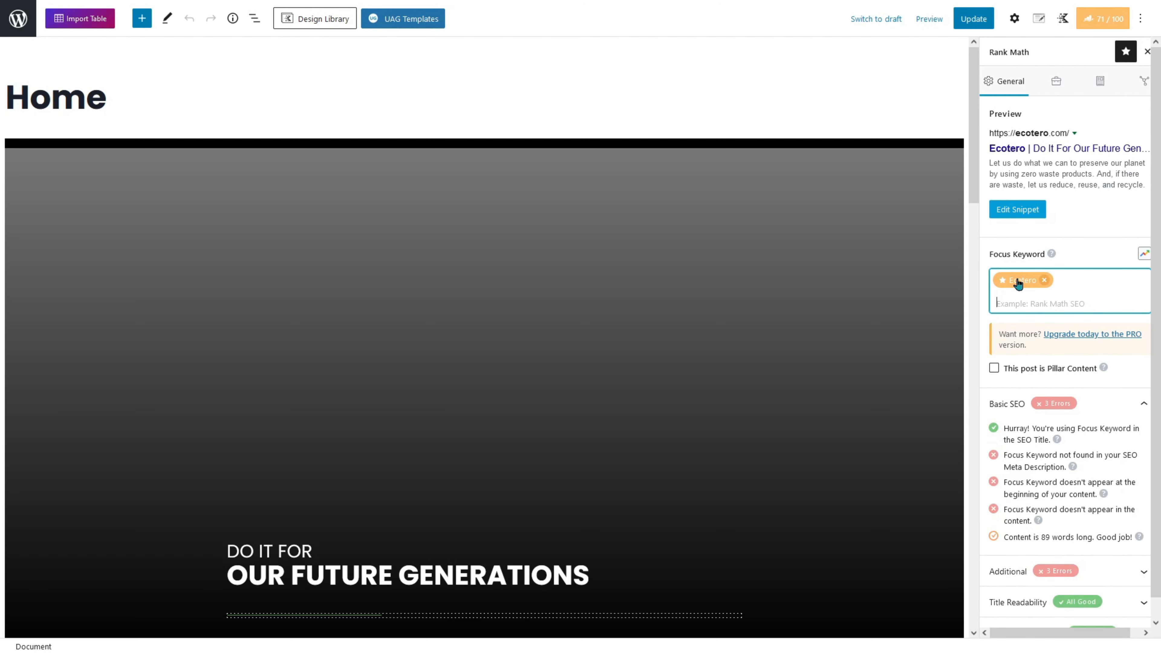
pyautogui.scroll(-1, 1013, 290)
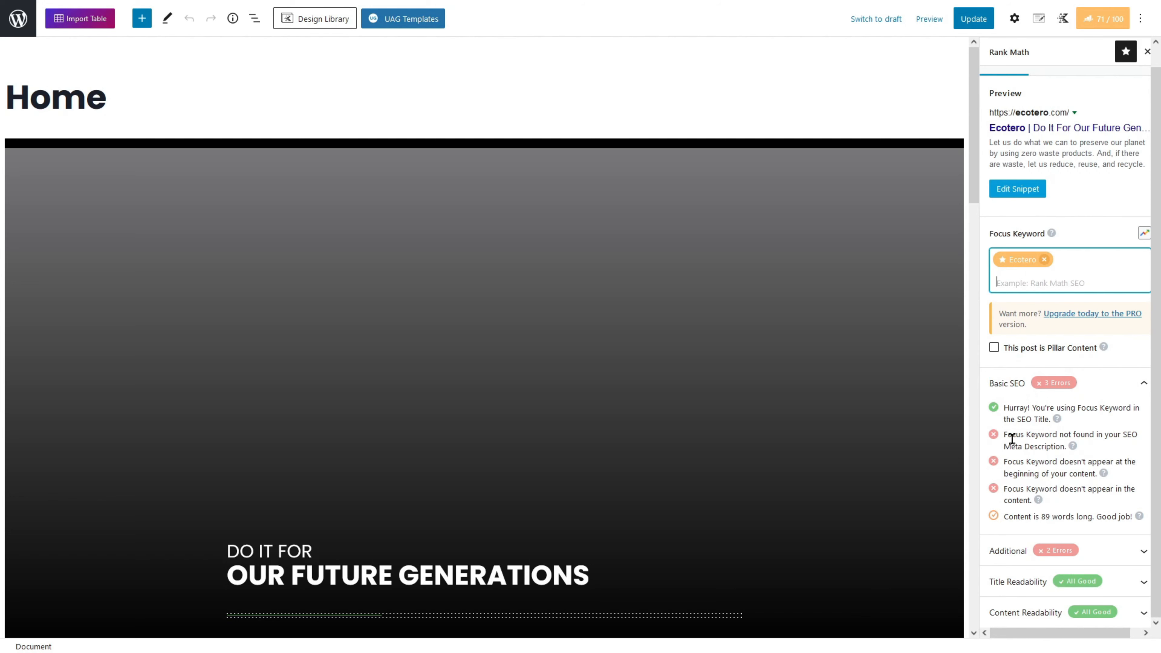
pyautogui.moveTo(1004, 437); pyautogui.dragTo(1062, 443)
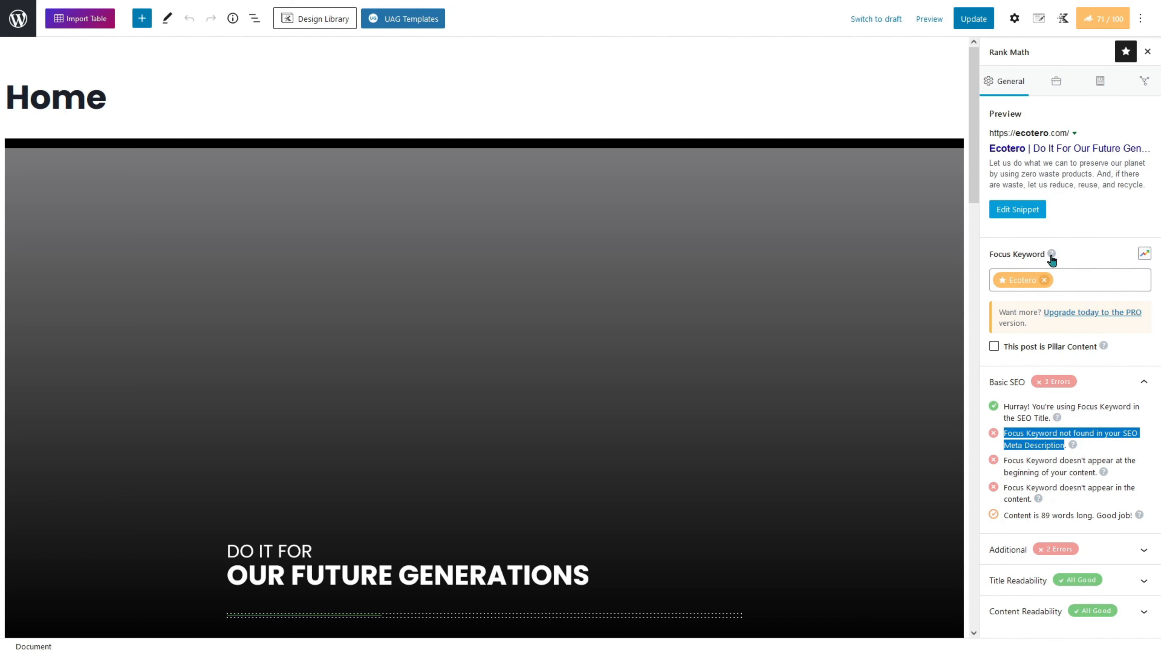
# Step: Replace the description with "Ecotero is all about preserving our planet. We share zero waste and sustainability tips, and if zero waste is not possible, we will reduce, reuse, and recycle."
pyautogui.click(1024, 210)
pyautogui.moveTo(624, 494); pyautogui.dragTo(394, 484)
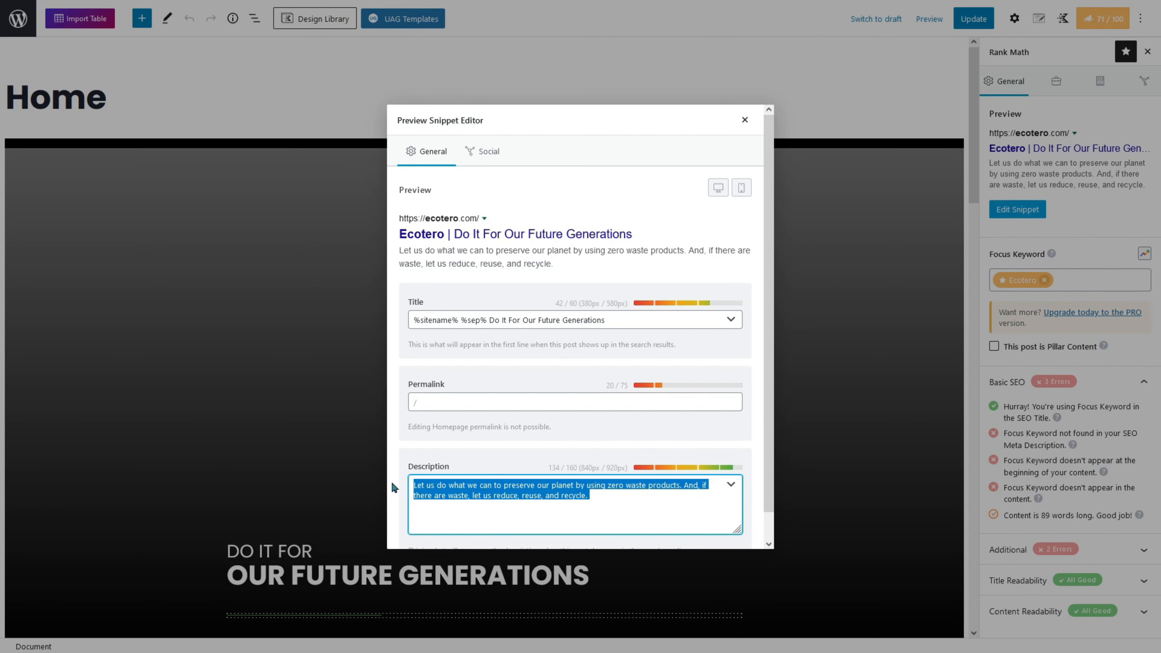
pyautogui.write('Ecotero is all about preserving our planet. We share zero waste and sustainability tips, and if zero waste is not possible, we will reduce, reuse, and recycle.')
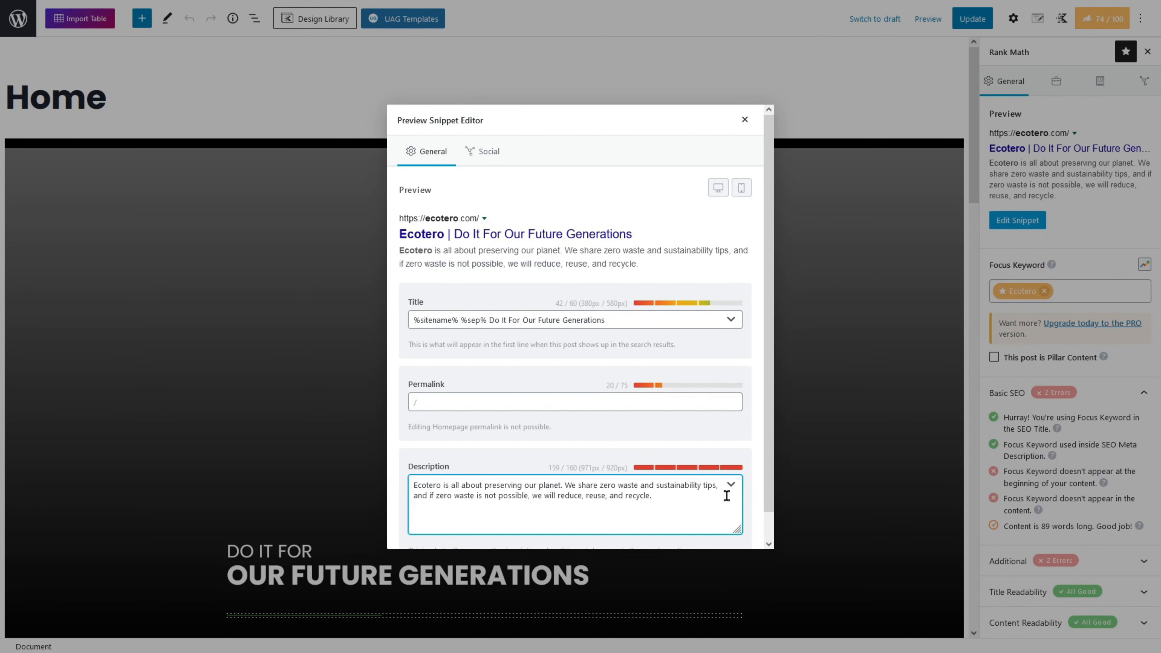
# Step: Split the snippet description after "sustainability tips" with a full stop, starting the second sentence with "If" instead of "and if"
pyautogui.click(717, 486)
pyautogui.press('BackSpace')
pyautogui.write('.')
pyautogui.press('Right')
pyautogui.press('Delete')
pyautogui.press('Delete')
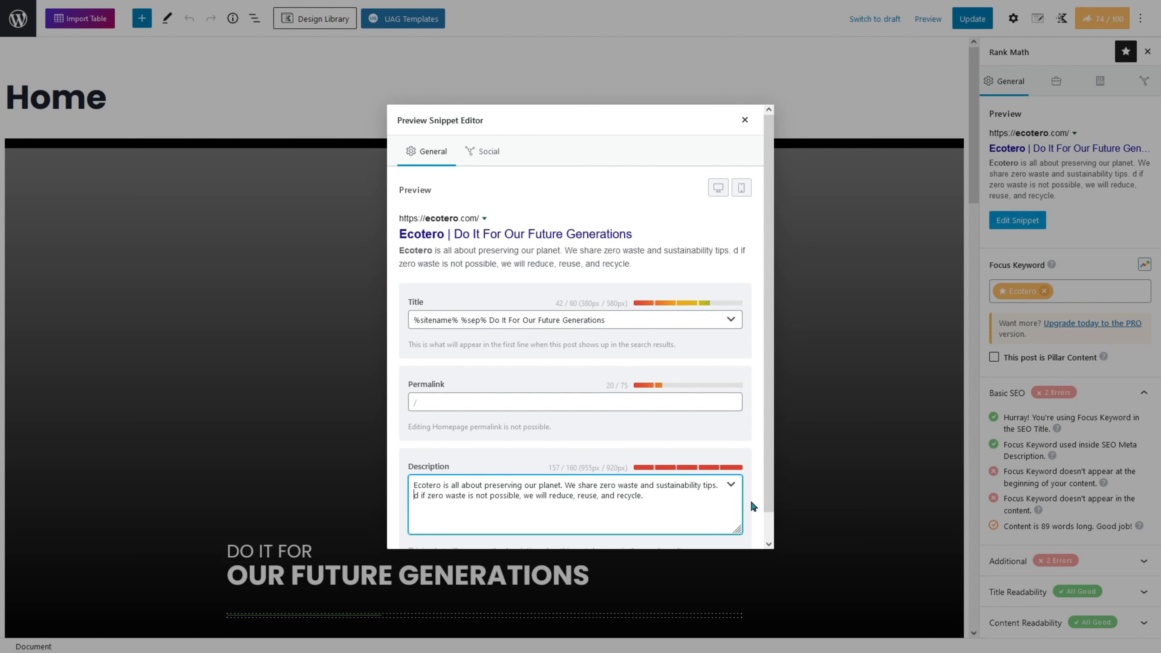
pyautogui.press('Delete')
pyautogui.press('Delete')
pyautogui.press('Delete')
pyautogui.write('I')
# Step: Shorten the description's last sentence to "If zero waste is inevitable, we reduce, reuse, and recycle." and close the snippet editor
pyautogui.hotkey('ctrl', 'Right')
pyautogui.hotkey('ctrl', 'Right')
pyautogui.hotkey('ctrl', 'Right')
pyautogui.hotkey('ctrl', 'Right')
pyautogui.hotkey('ctrl', 'shift', 'Right')
pyautogui.hotkey('ctrl', 'shift', 'Right')
pyautogui.write('inevitable')
pyautogui.hotkey('ctrl', 'Right')
pyautogui.hotkey('ctrl', 'Right')
pyautogui.hotkey('ctrl', 'shift', 'Right')
pyautogui.press('Delete')
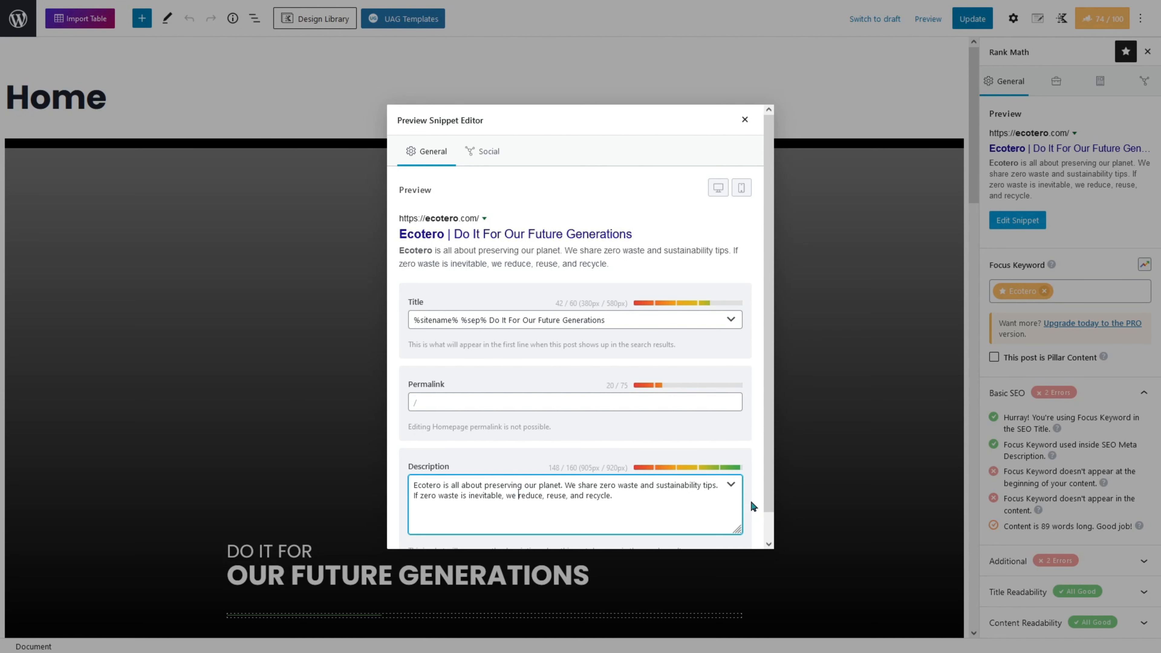
pyautogui.click(680, 497)
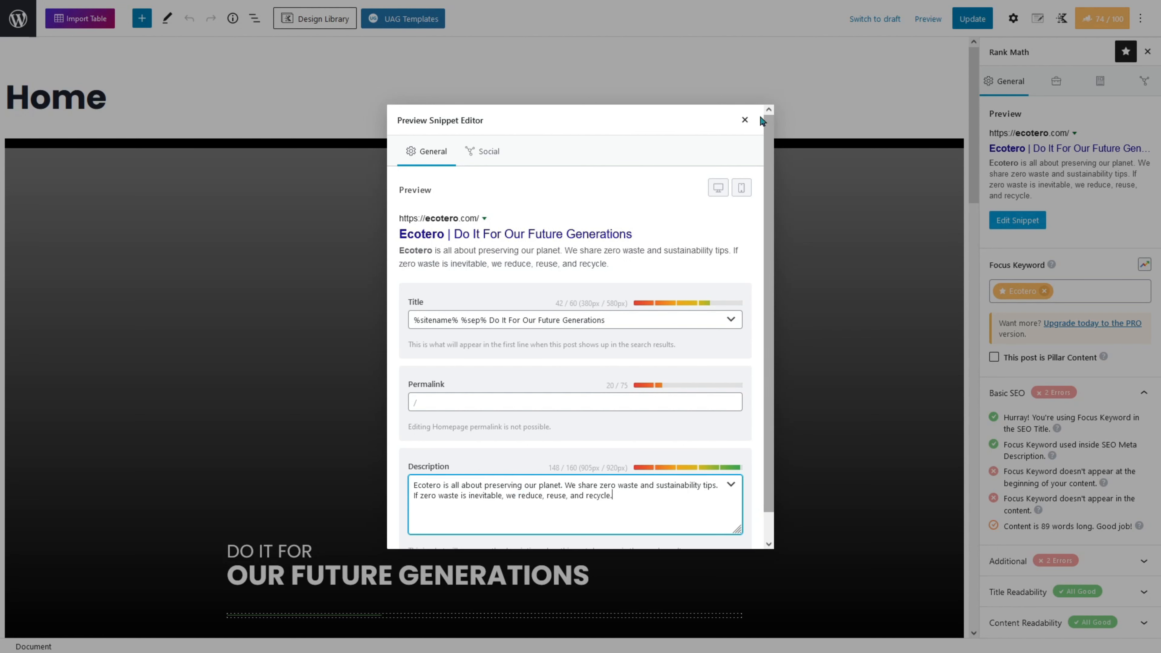
pyautogui.click(745, 120)
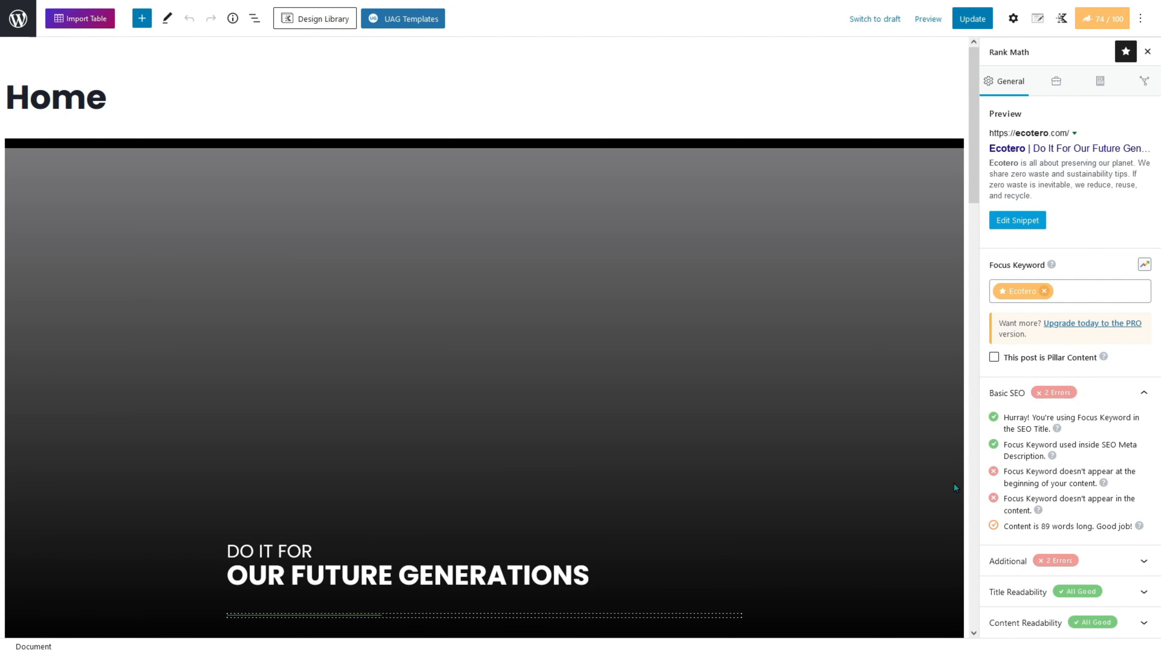
# Step: Insert "ECOTERO | " before "DO IT FOR" in the Home page's banner text and update the page
pyautogui.click(228, 551)
pyautogui.write('ECOTERO ')
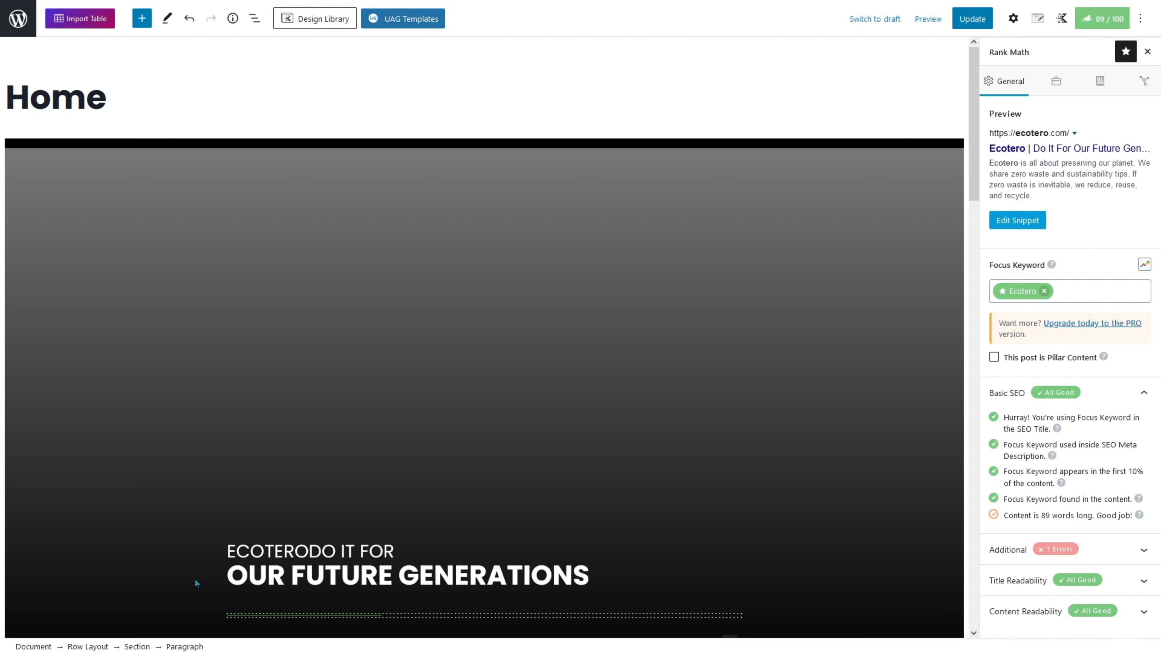
pyautogui.write('|')
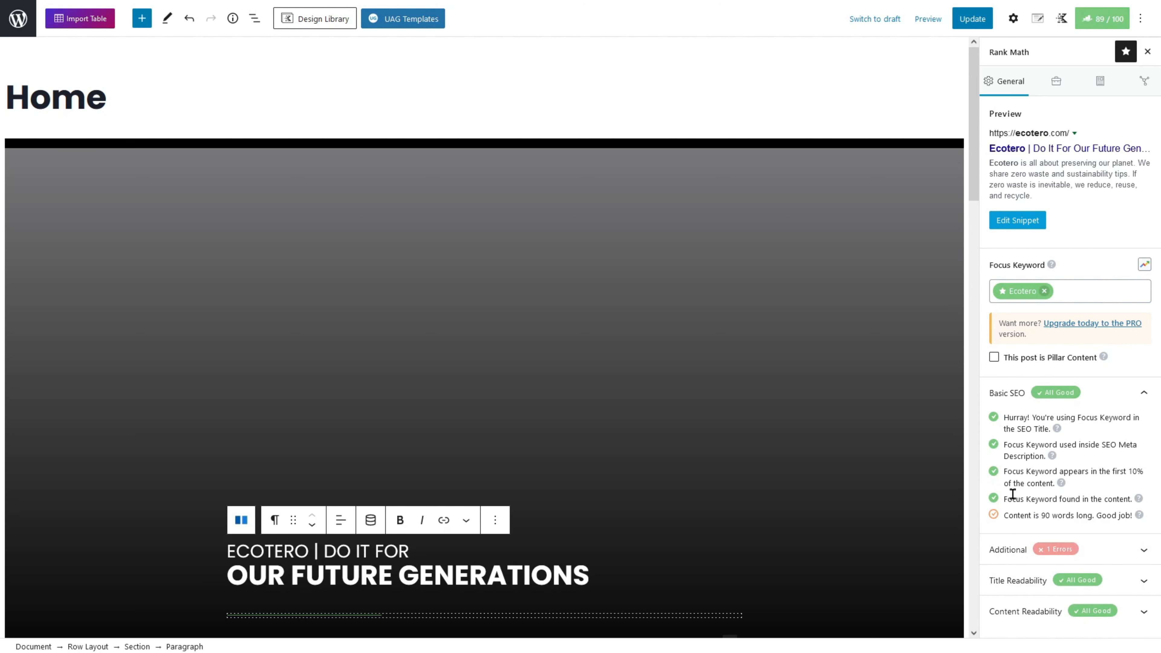
pyautogui.click(975, 26)
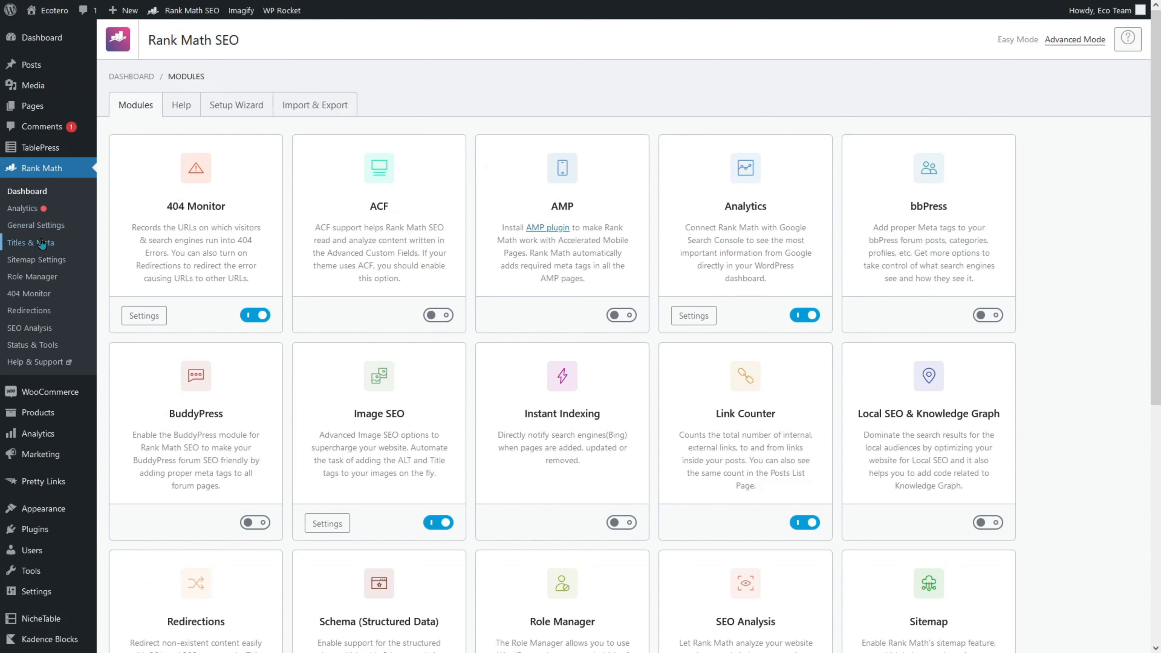
# Step: Enable author archives in the Authors section of the Titles & Meta settings and review the noindex option for author pages
pyautogui.click(47, 244)
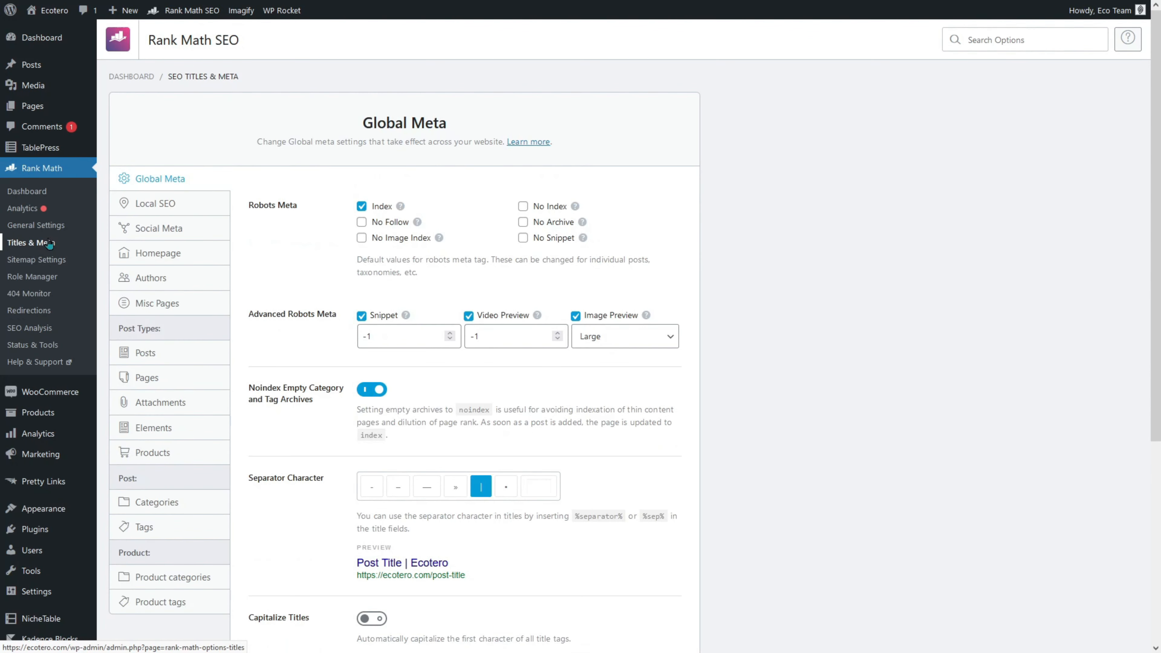
pyautogui.click(176, 282)
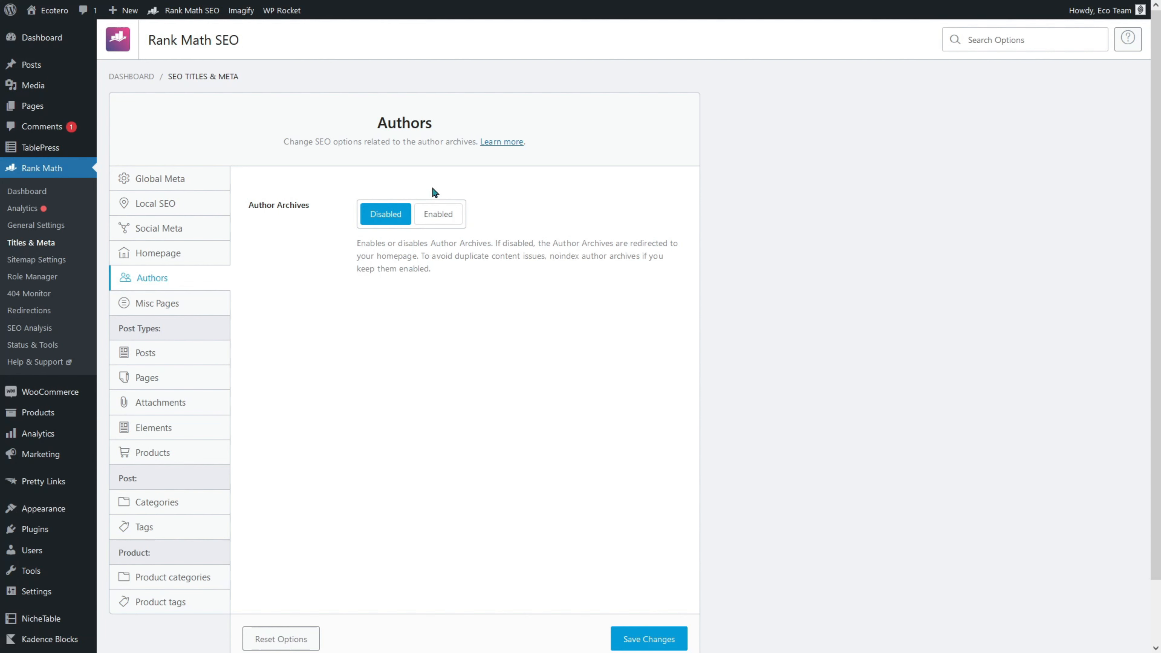
pyautogui.click(443, 205)
pyautogui.moveTo(421, 256); pyautogui.dragTo(468, 268)
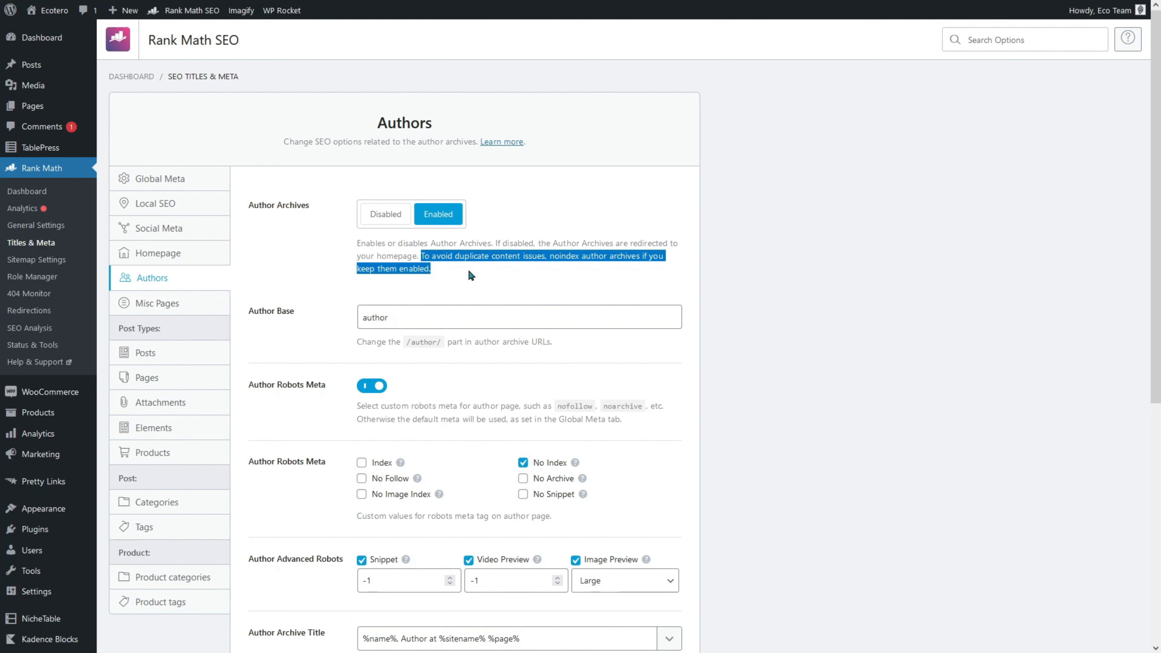
pyautogui.scroll(-3, 471, 273)
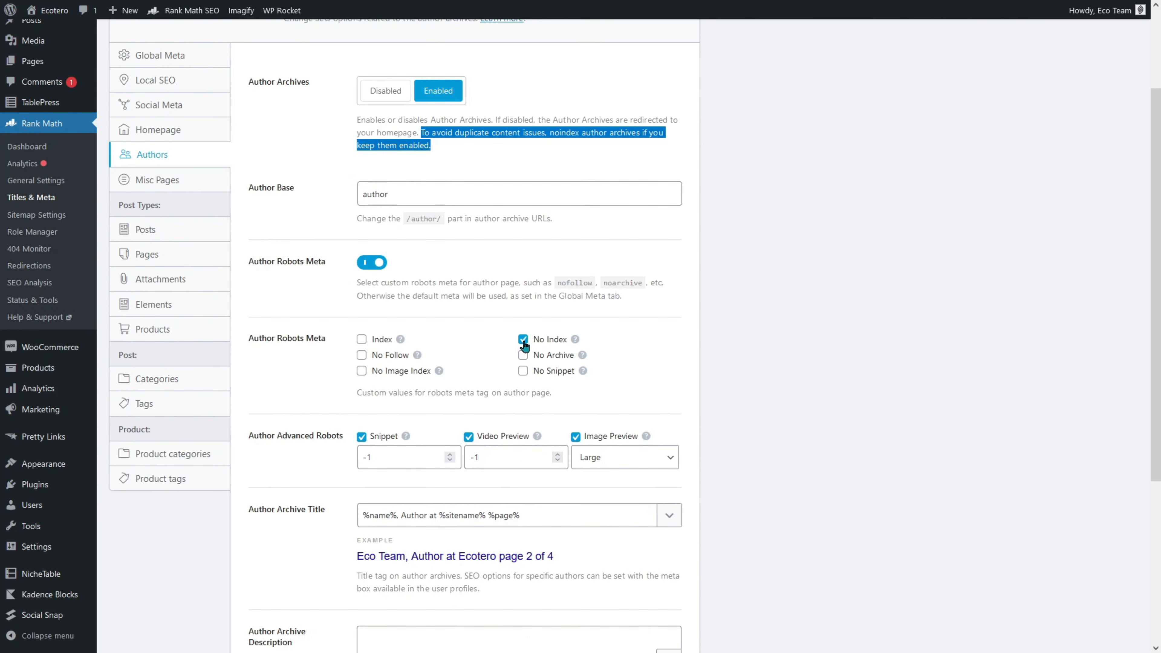
# Step: Set the Author Archive Title to "Articles Written By %name% of %sitename% %page%" and save the changes
pyautogui.scroll(-6, 524, 346)
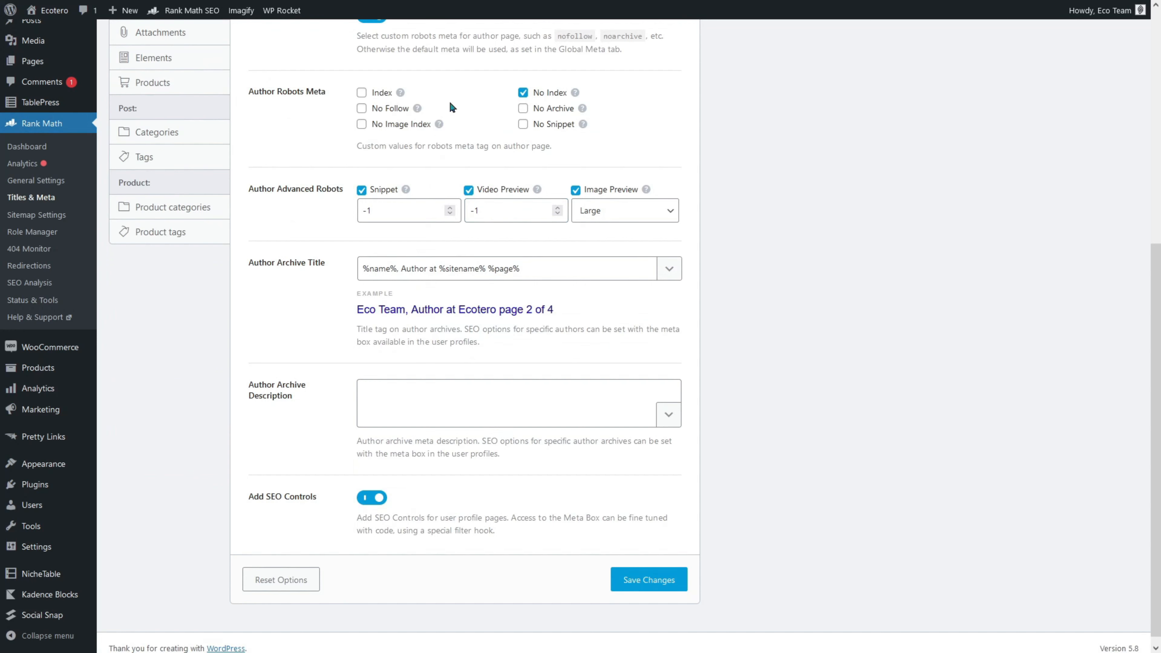
pyautogui.click(458, 259)
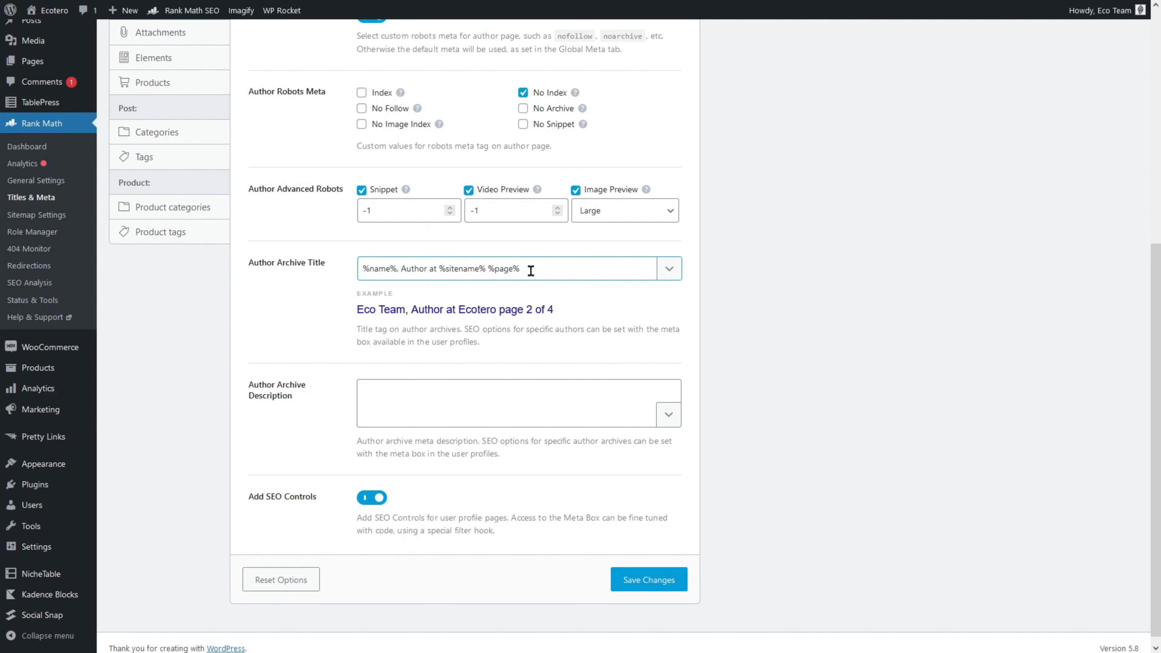
pyautogui.click(364, 269)
pyautogui.write('Articles Written By')
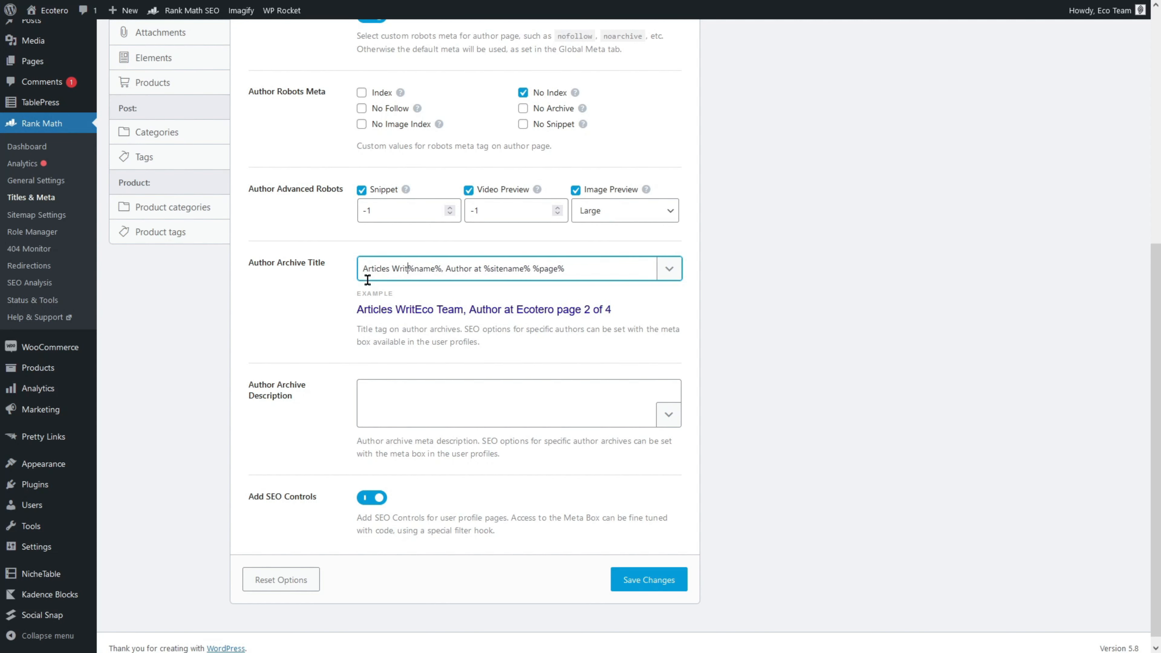
pyautogui.moveTo(448, 309); pyautogui.dragTo(498, 310)
pyautogui.moveTo(439, 270); pyautogui.dragTo(506, 275)
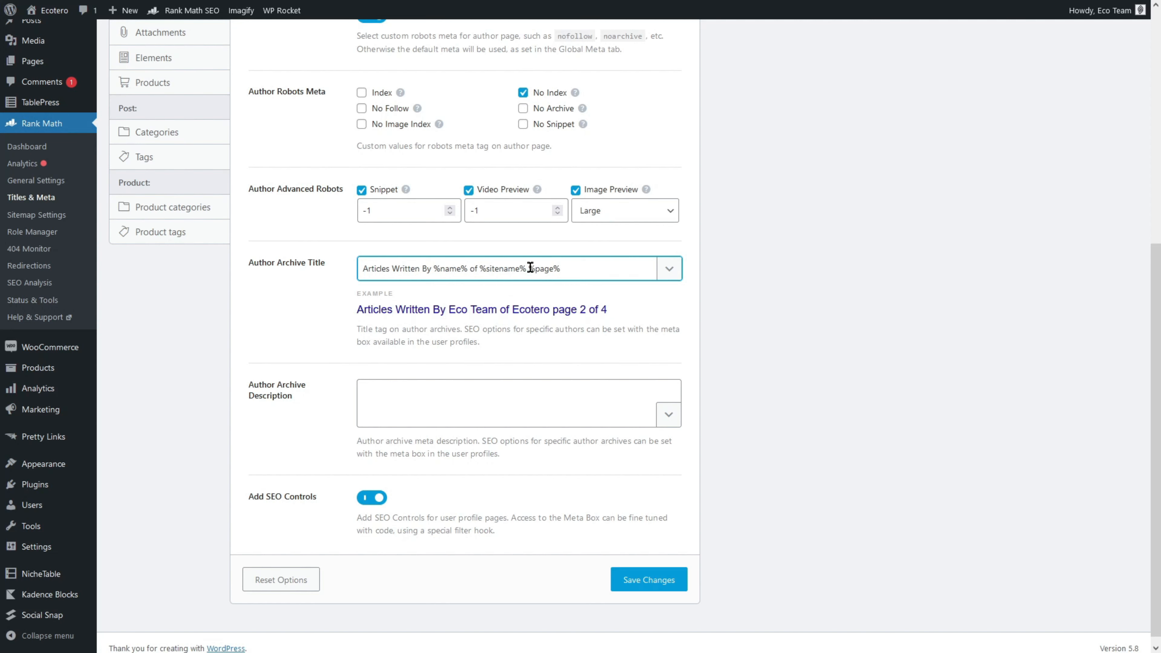
pyautogui.click(550, 312)
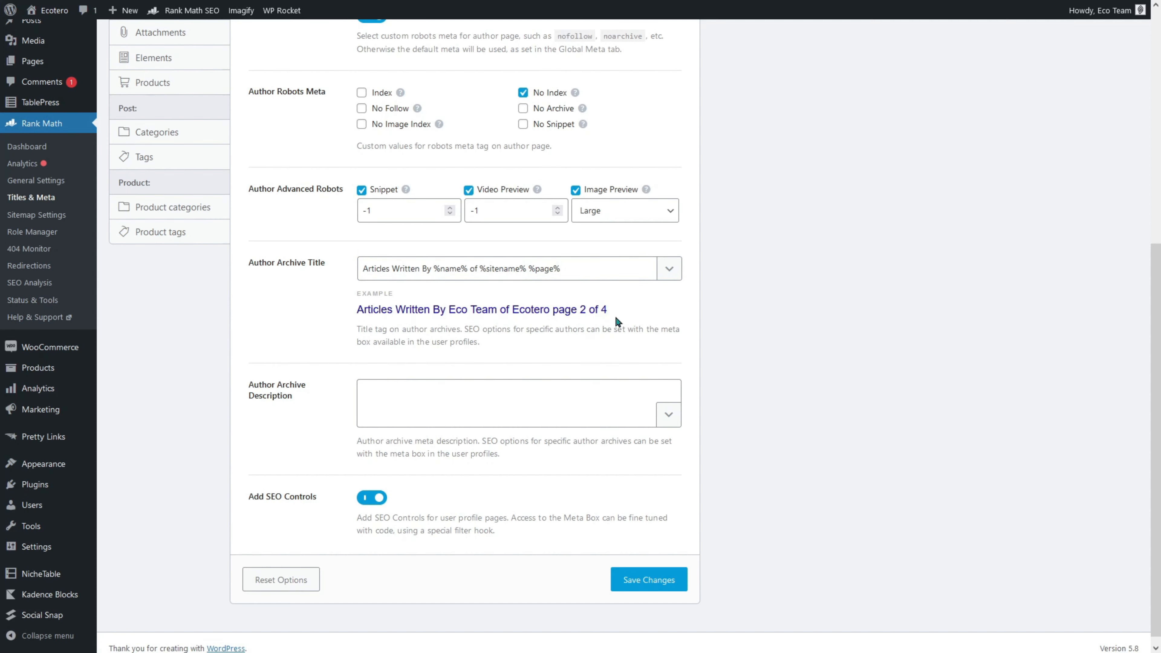
pyautogui.click(642, 579)
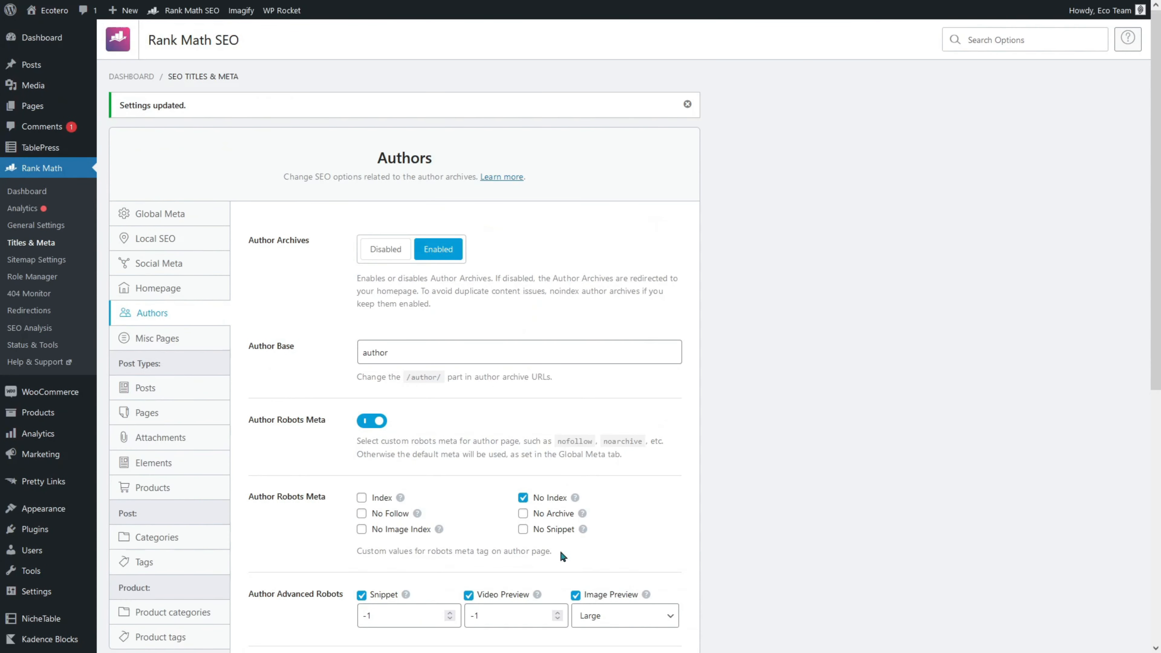
# Step: Turn on Noindex Password Protected Pages in the Misc Pages settings and save the changes
pyautogui.click(173, 340)
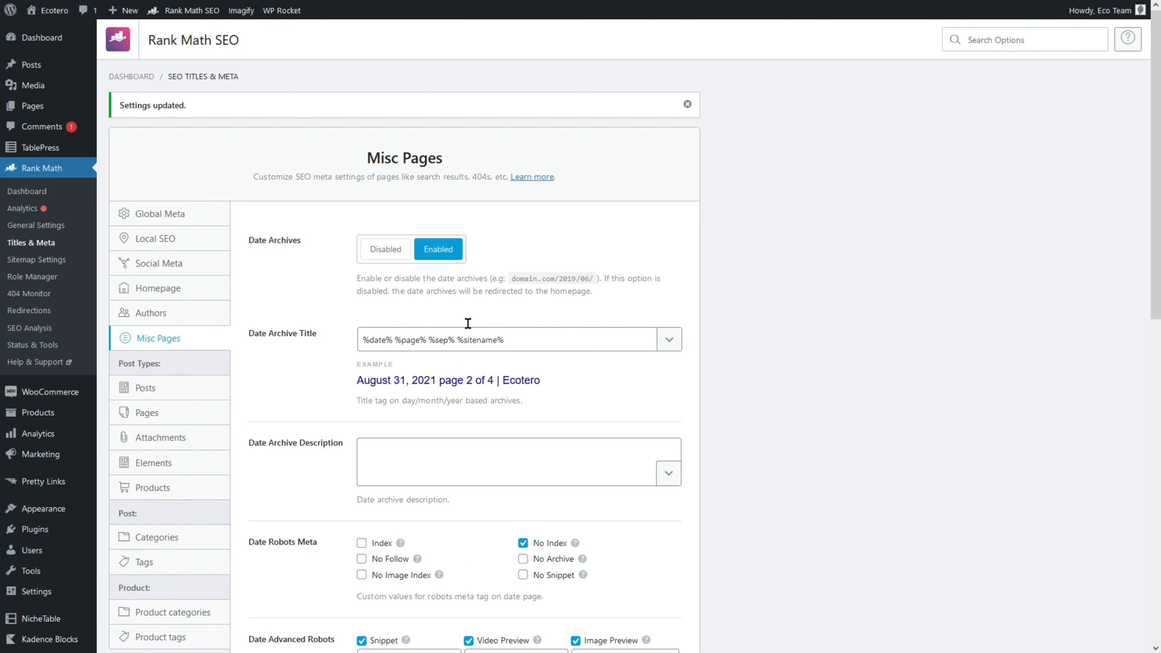
pyautogui.scroll(-4, 572, 336)
pyautogui.scroll(-5, 574, 341)
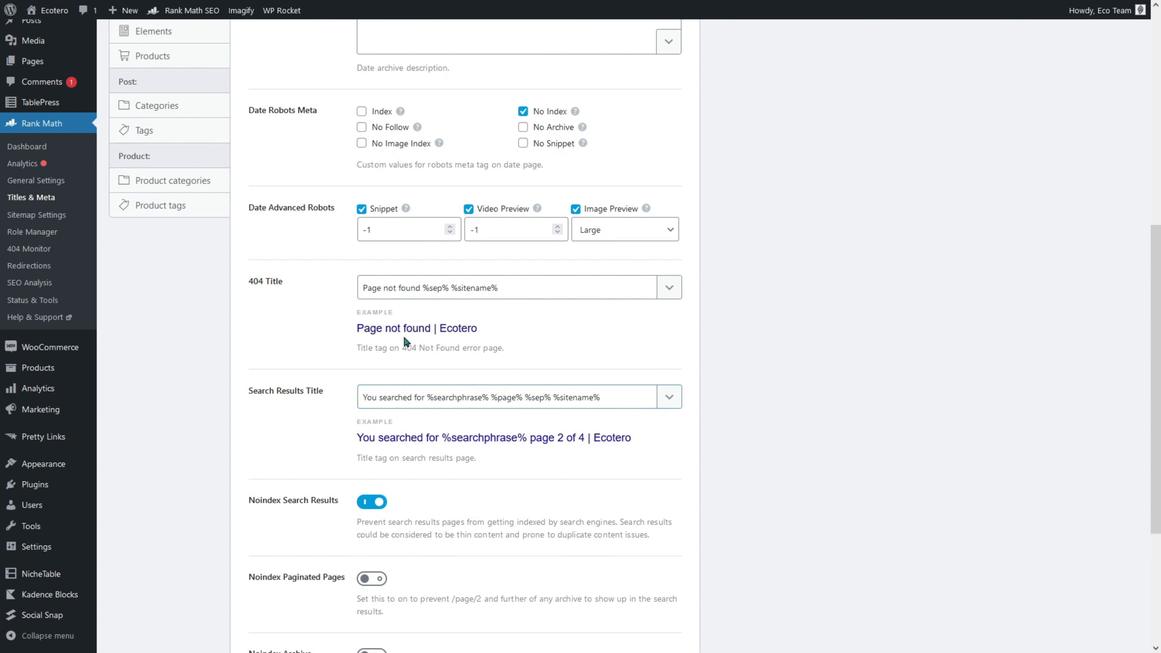
pyautogui.scroll(-4, 485, 331)
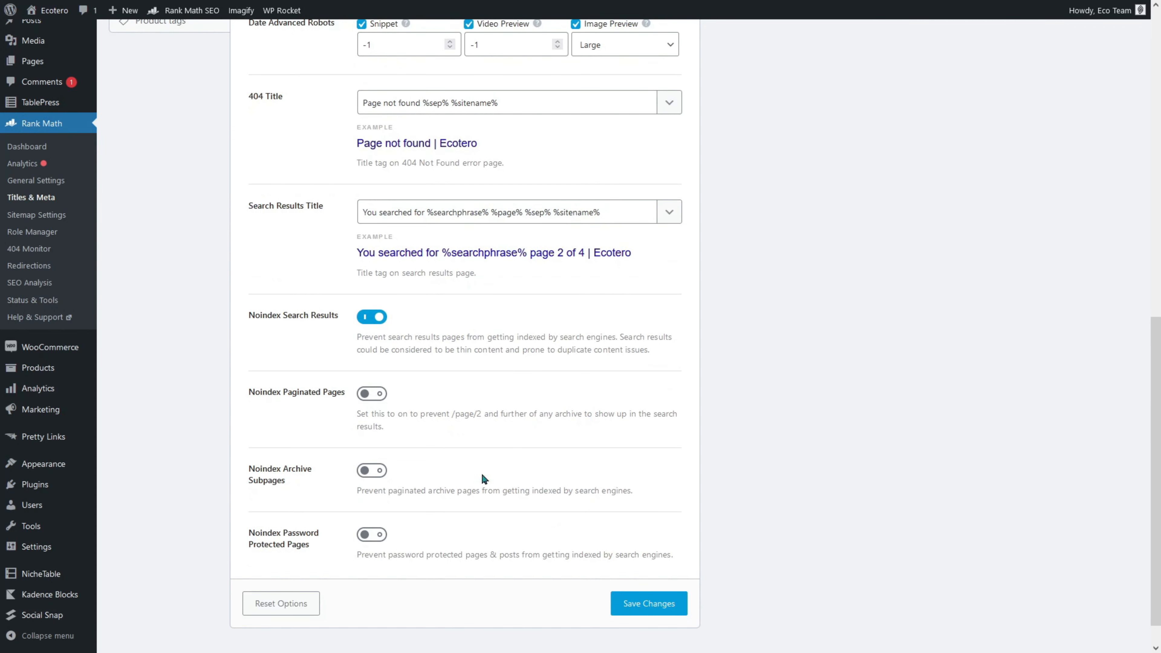
pyautogui.click(371, 538)
pyautogui.click(639, 604)
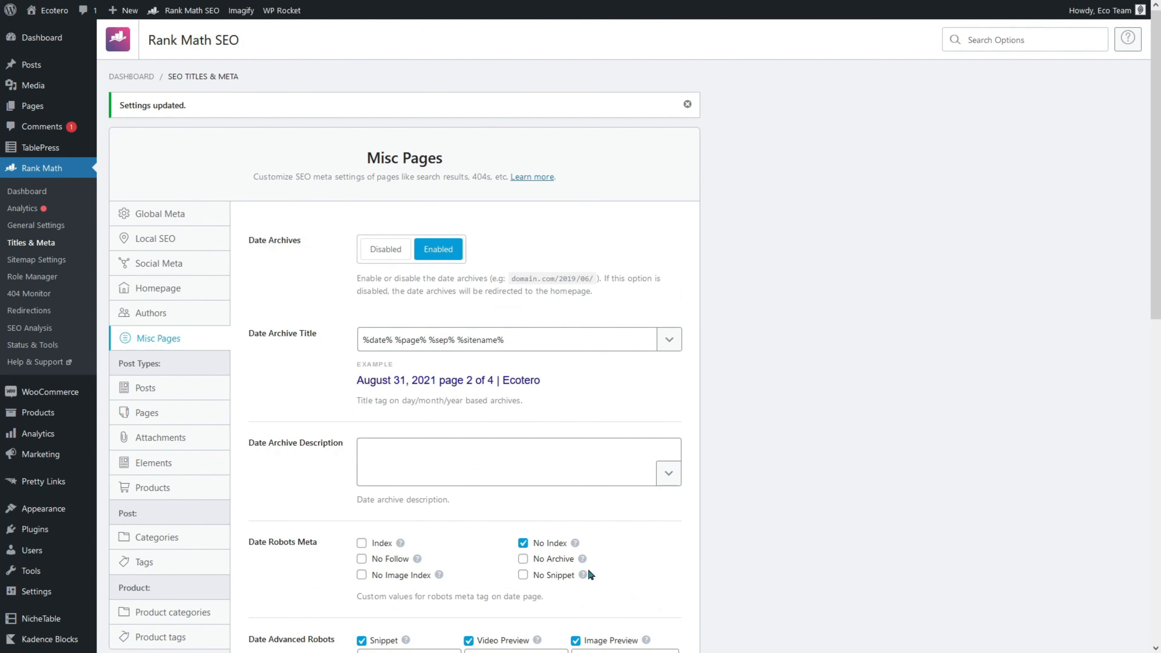
# Step: Open the Posts title settings and check the WP Rocket article's date in the Google results for "fastest wordpress theme"
pyautogui.click(182, 387)
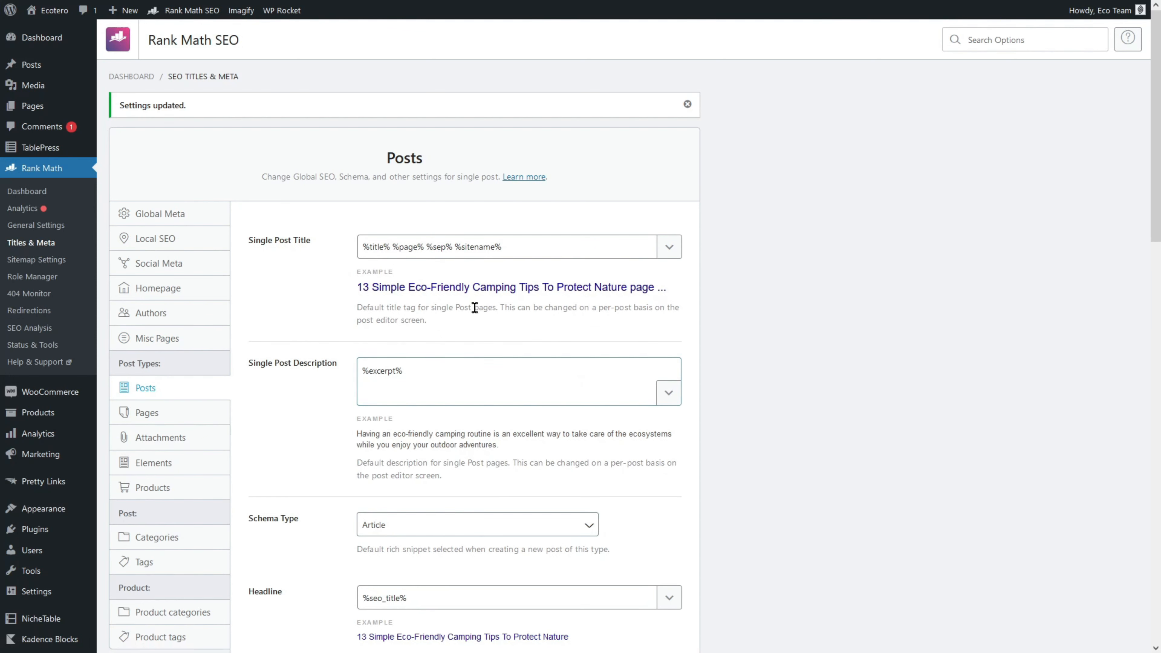
pyautogui.click(427, 251)
pyautogui.click(581, 12)
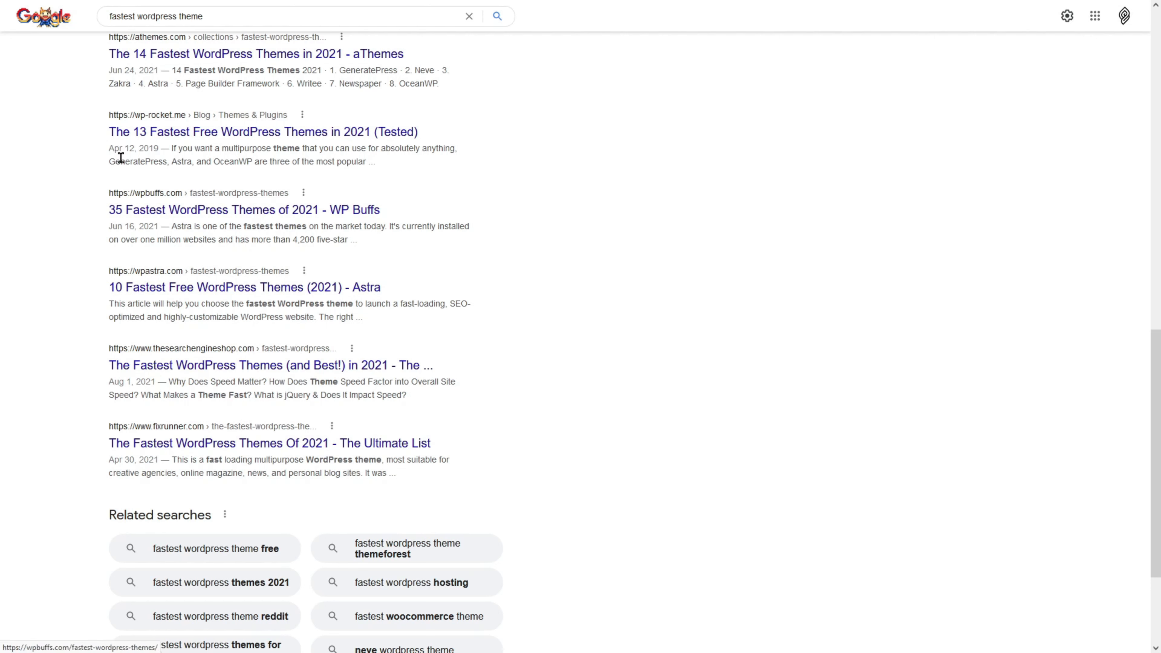
pyautogui.moveTo(110, 150); pyautogui.dragTo(158, 152)
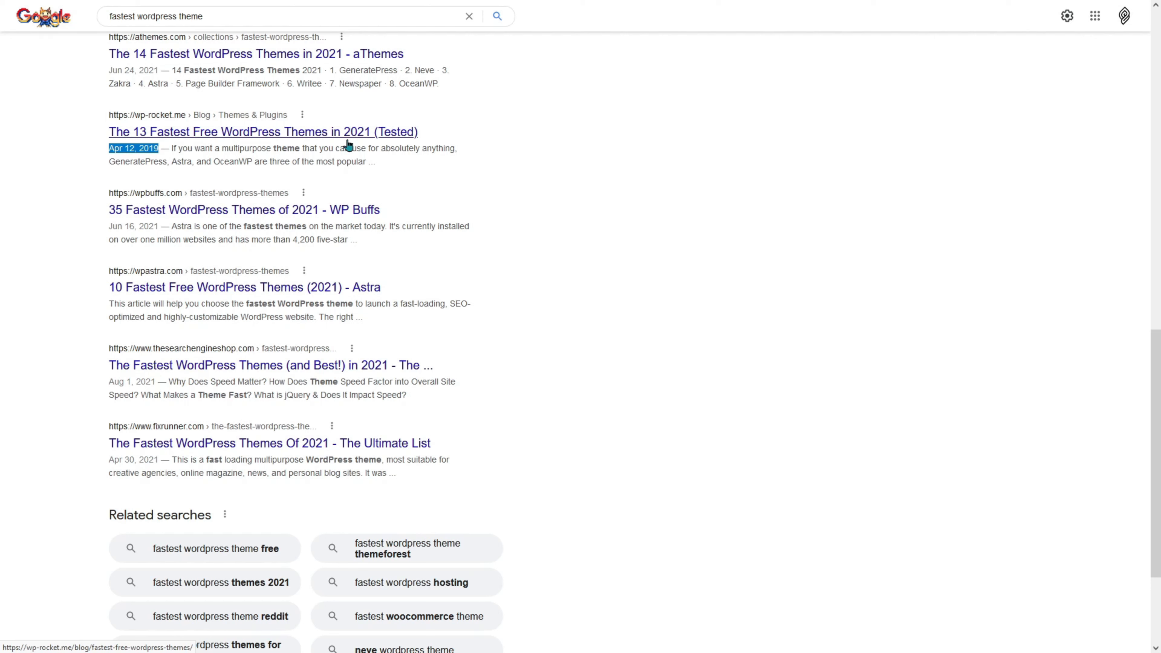
pyautogui.click(70, 6)
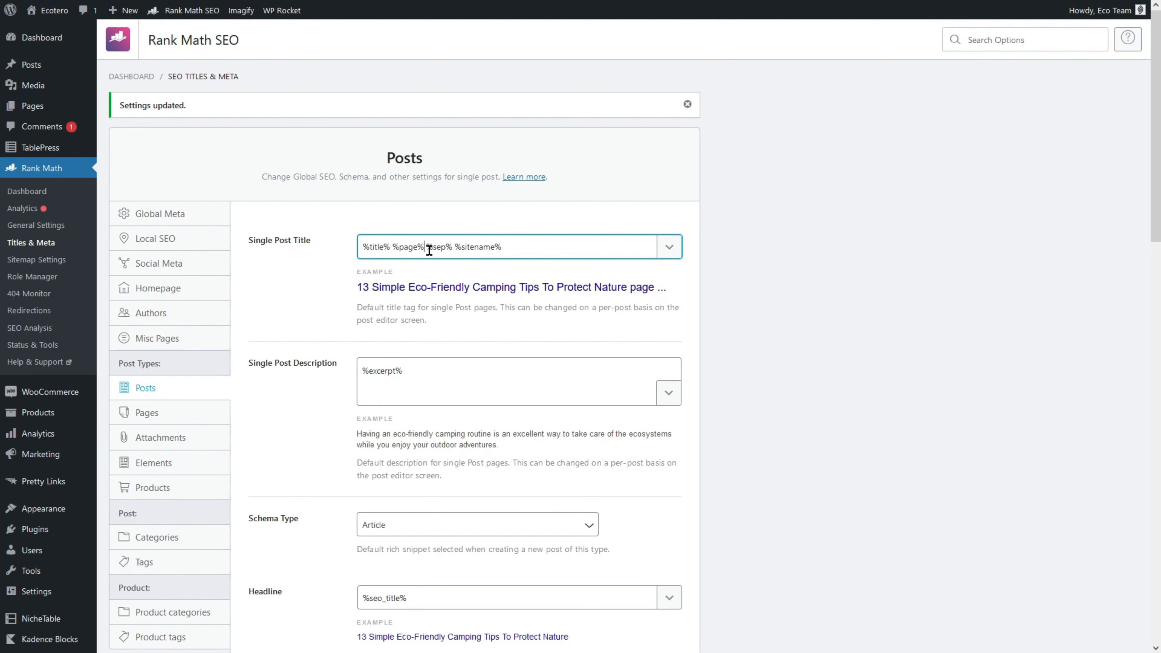
# Step: Insert the Current Year variable in parentheses, "(%currentyear%)", between %page% and %sep% in the Single Post Title
pyautogui.write('()')
pyautogui.click(670, 252)
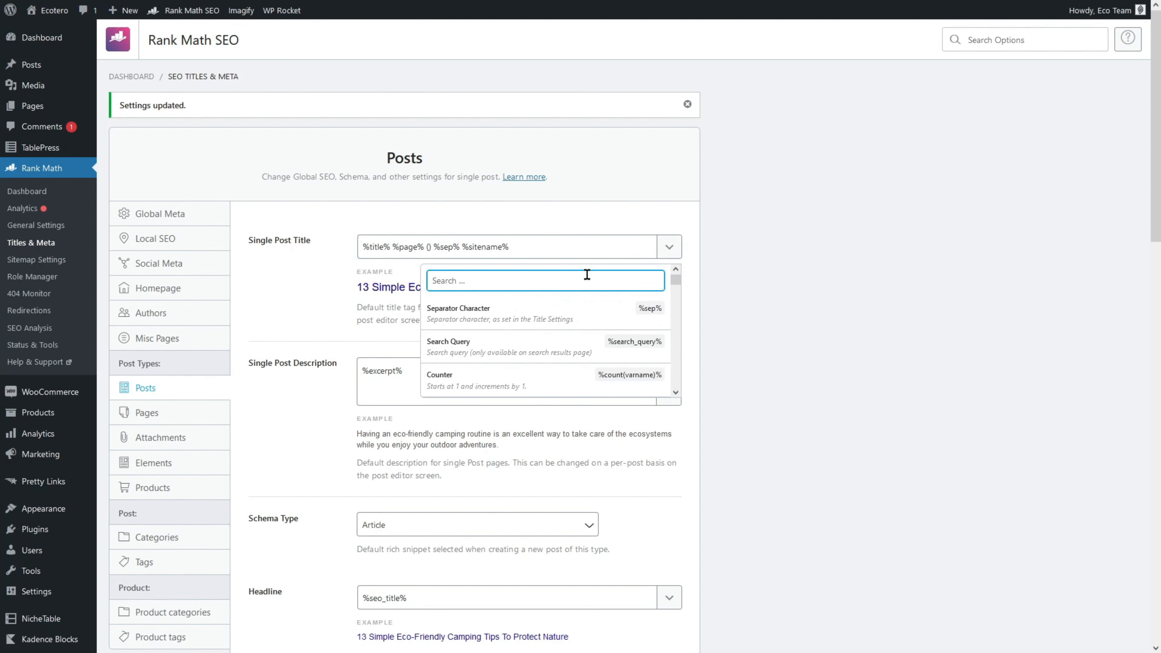
pyautogui.write('current year')
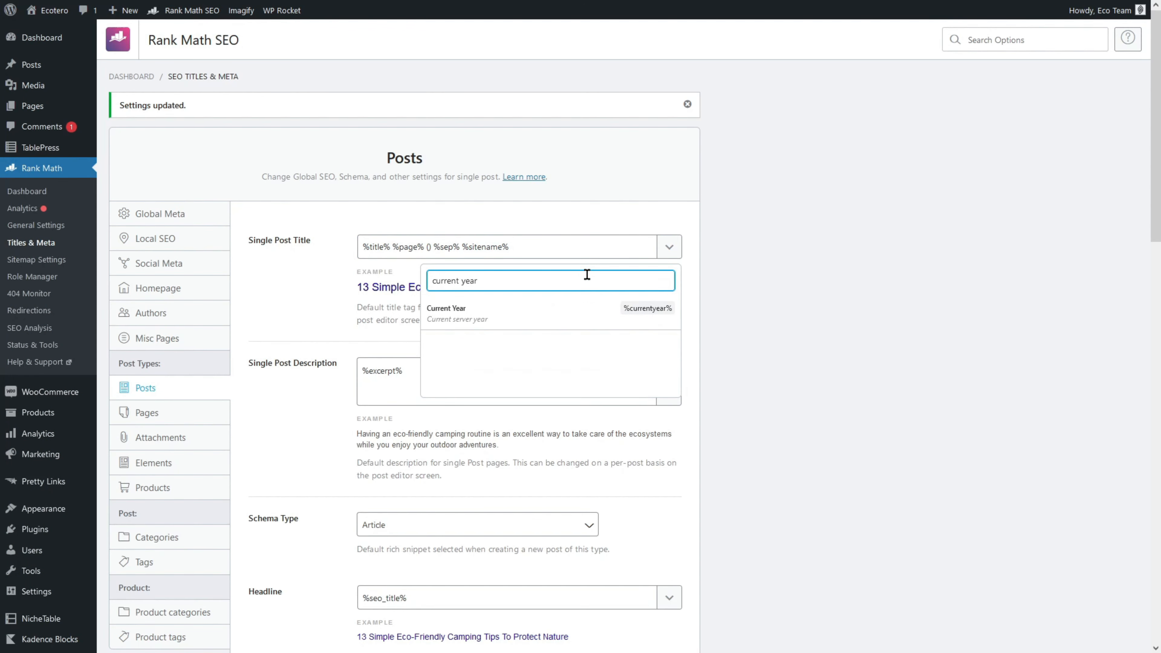
pyautogui.click(601, 311)
pyautogui.moveTo(510, 248); pyautogui.dragTo(567, 248)
pyautogui.hotkey('ctrl', 'x')
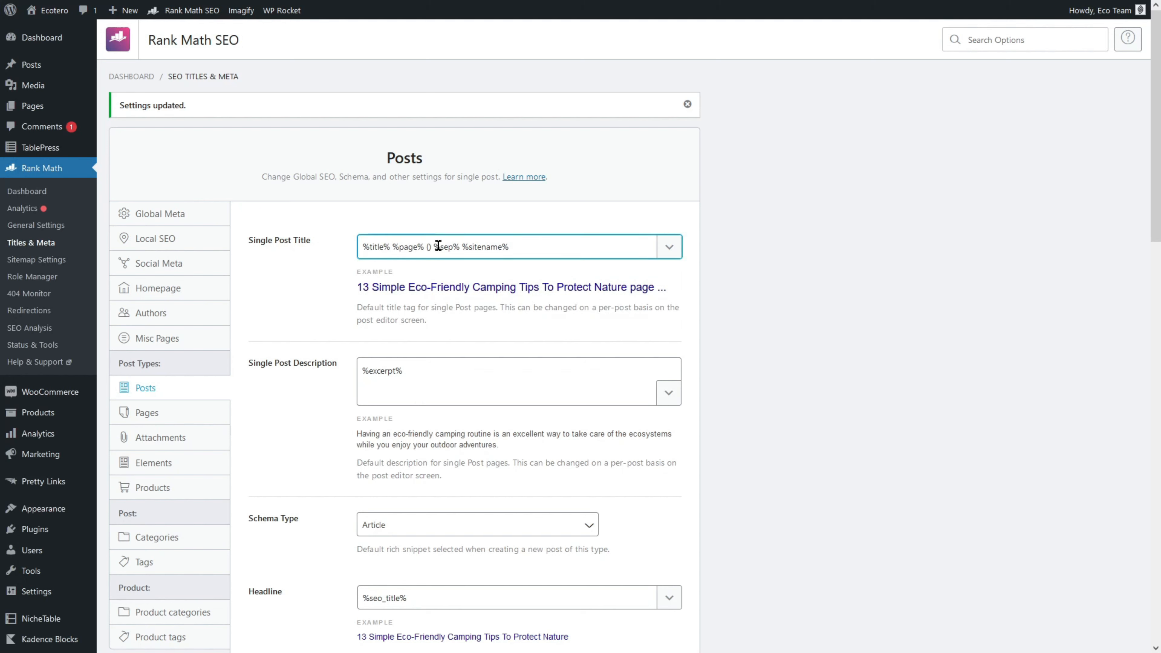
pyautogui.click(430, 247)
pyautogui.hotkey('ctrl', 'v')
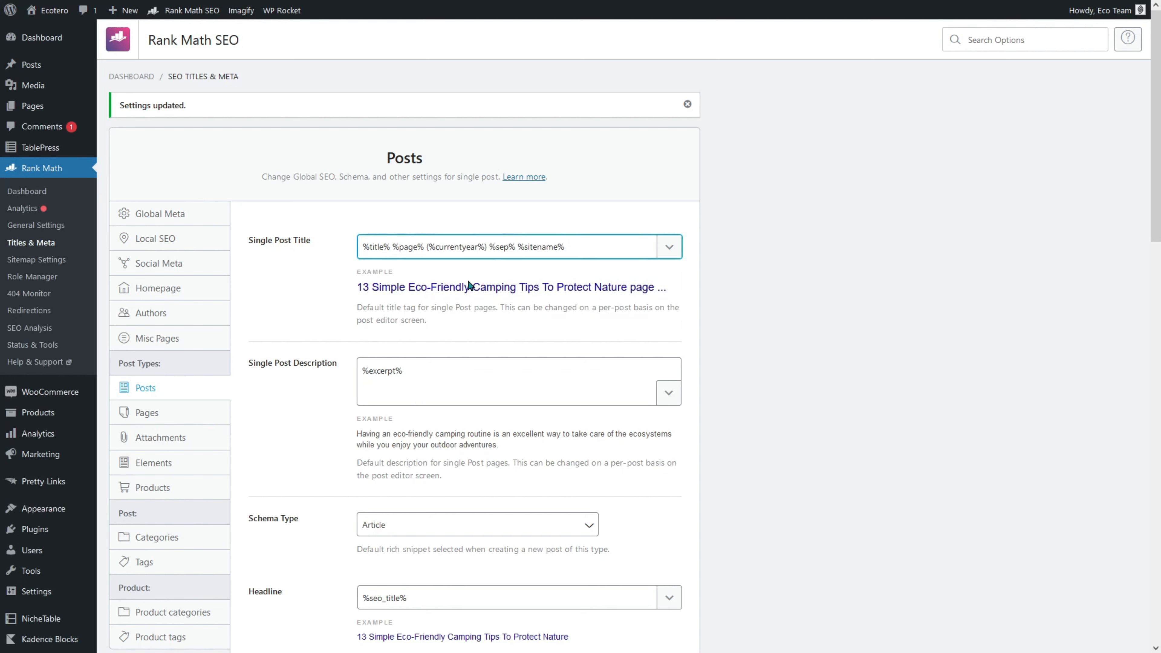
# Step: Move "(%currentyear%)" to the beginning of the Single Post Title, before %title%
pyautogui.moveTo(489, 248); pyautogui.dragTo(426, 247)
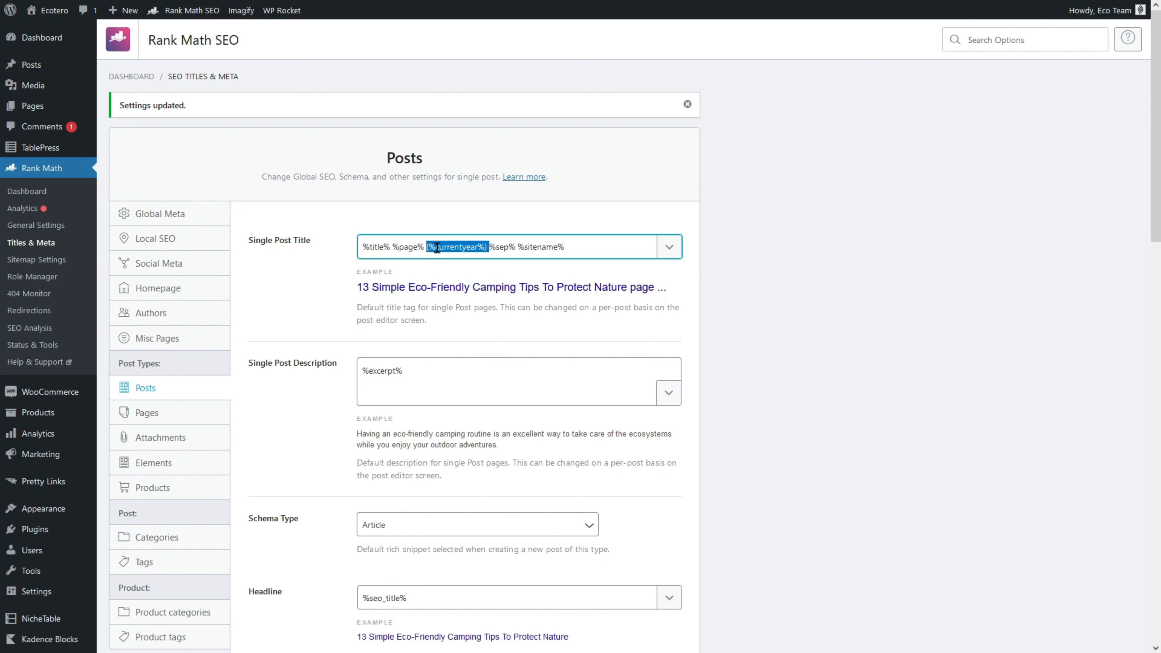
pyautogui.hotkey('ctrl', 'x')
pyautogui.click(362, 247)
pyautogui.hotkey('ctrl', 'v')
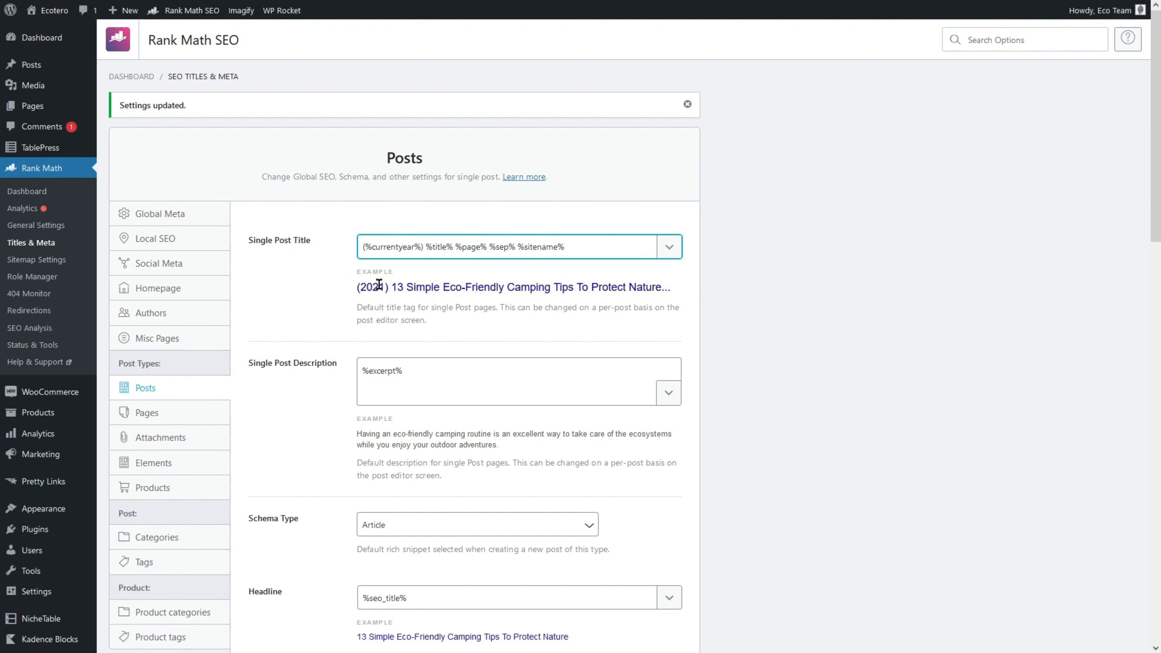
# Step: Move "(%currentyear%)" back to just after %page% in the Single Post Title, and undo that insertion
pyautogui.moveTo(423, 247); pyautogui.dragTo(337, 248)
pyautogui.press('BackSpace')
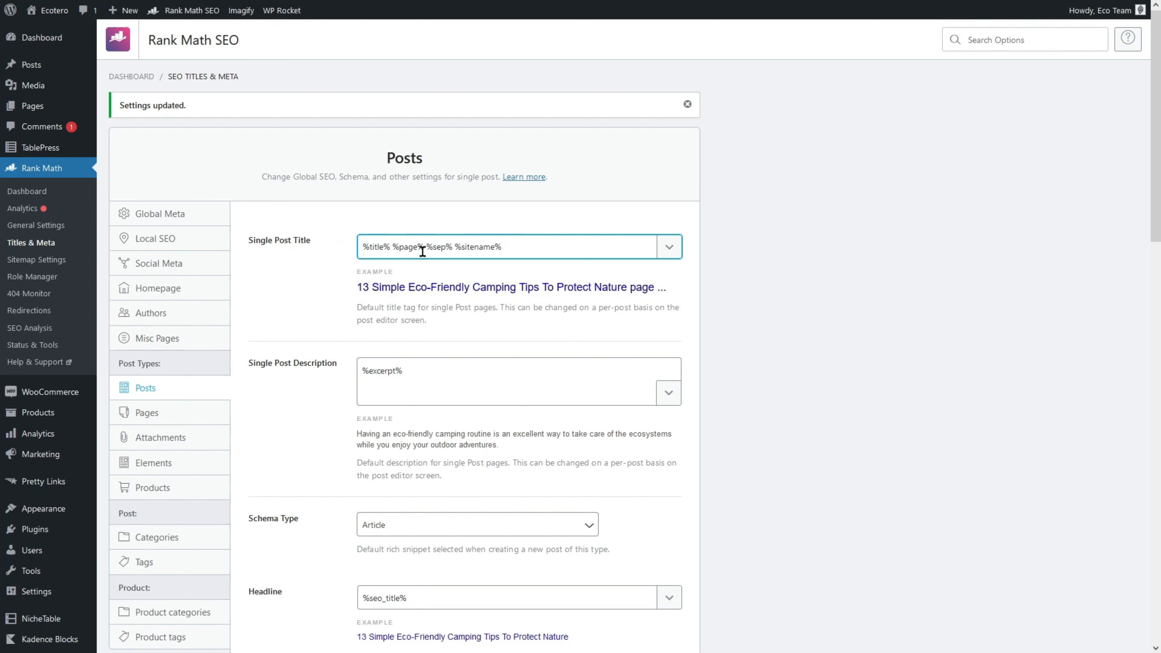
pyautogui.click(422, 247)
pyautogui.hotkey('ctrl', 'v')
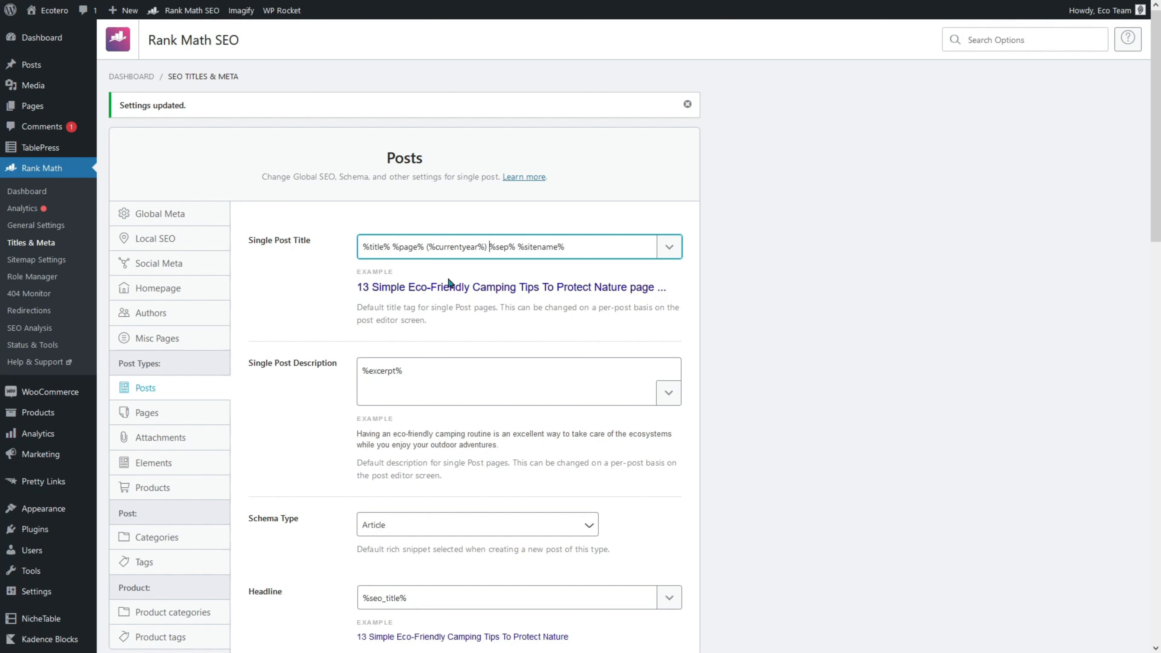
pyautogui.hotkey('ctrl', 'z')
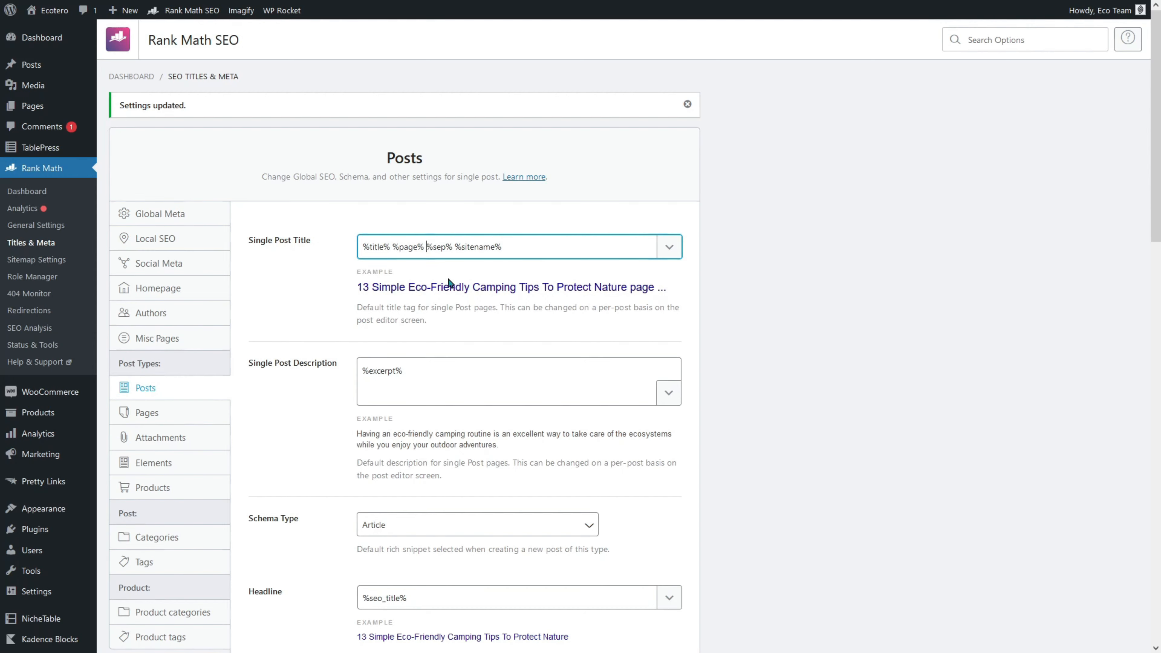
# Step: Remove "(%currentyear%)" from the SEO title in the snippet editor of the eco-friendly camping post
pyautogui.moveTo(245, 11)
pyautogui.click(462, 13)
pyautogui.click(1098, 19)
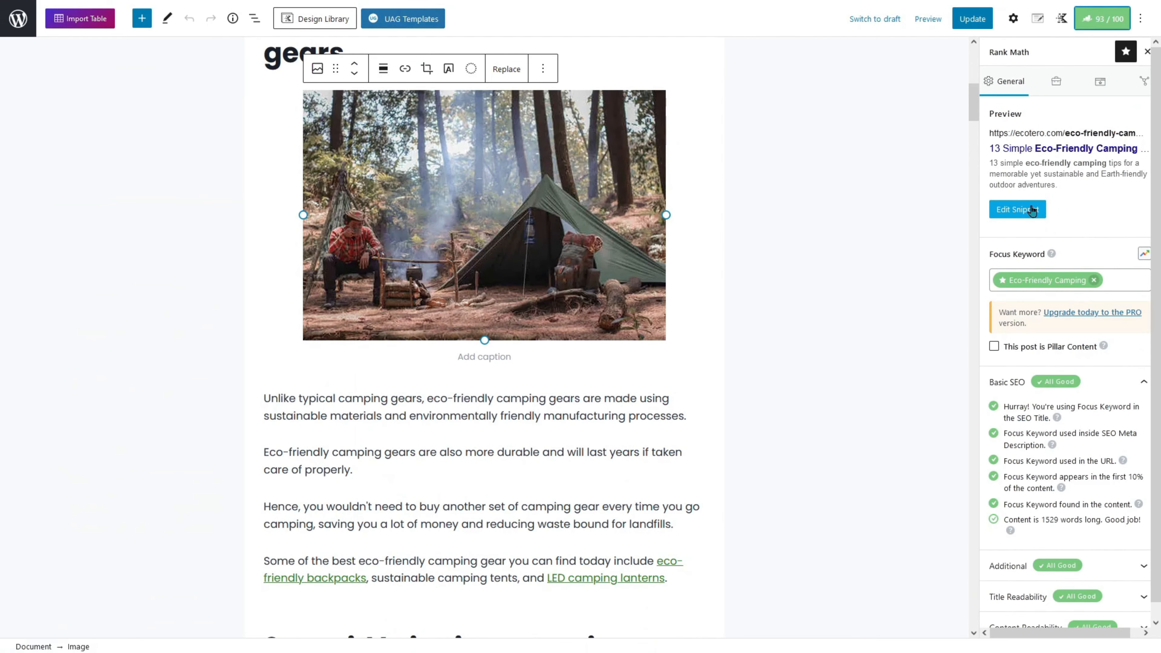
pyautogui.click(1031, 209)
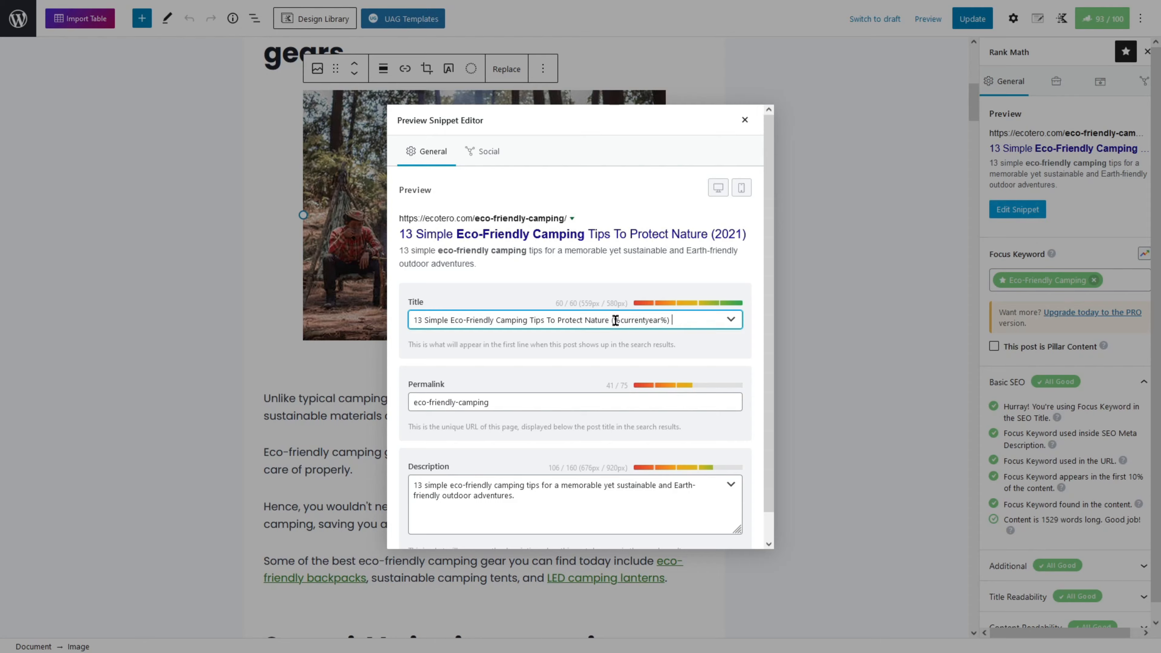
pyautogui.moveTo(611, 322); pyautogui.dragTo(706, 321)
pyautogui.press('BackSpace')
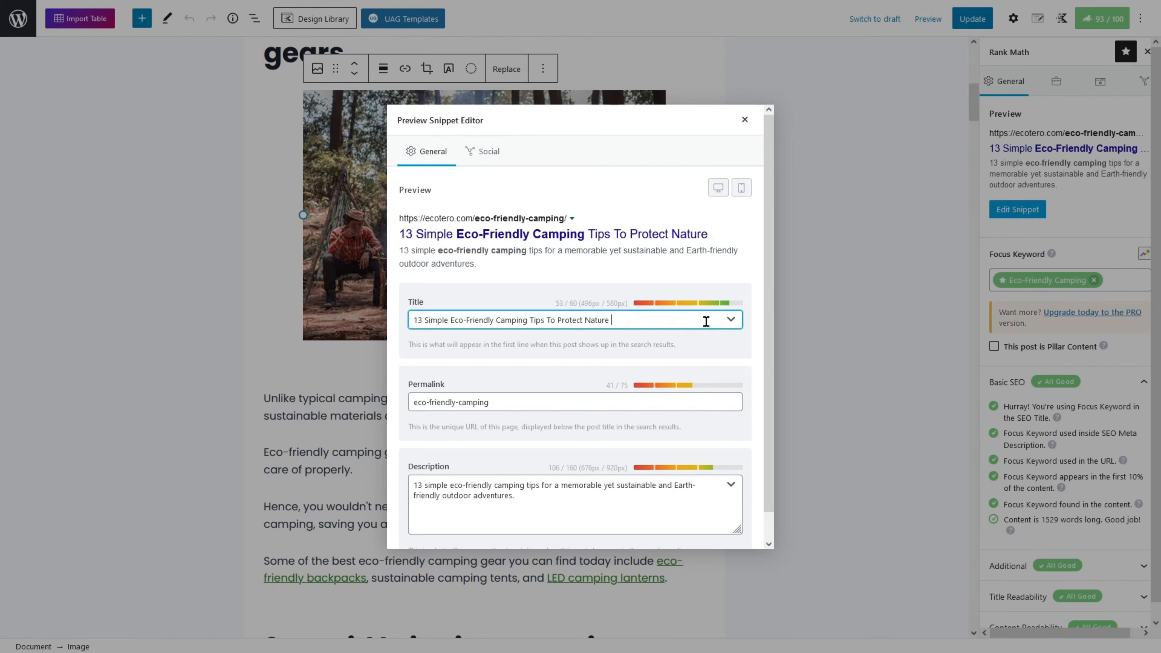
# Step: Return to the Posts title settings and review the schema, article type, robots meta, link suggestion, bulk editing and custom field options
pyautogui.click(45, 6)
pyautogui.scroll(-3, 359, 401)
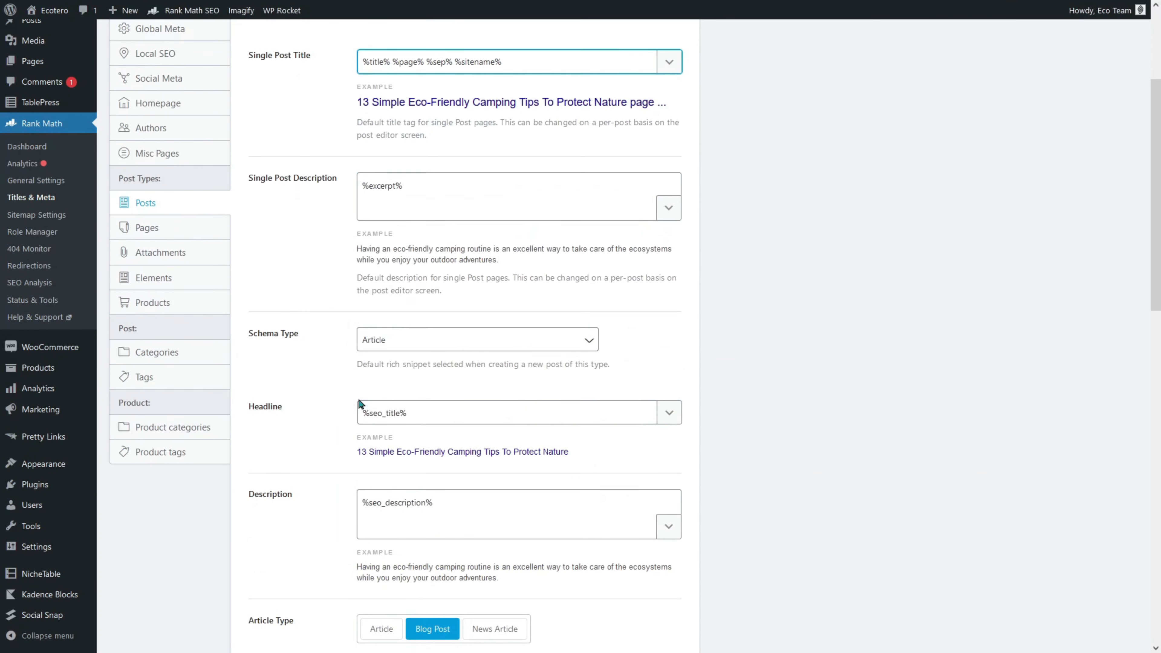
pyautogui.scroll(-2, 359, 403)
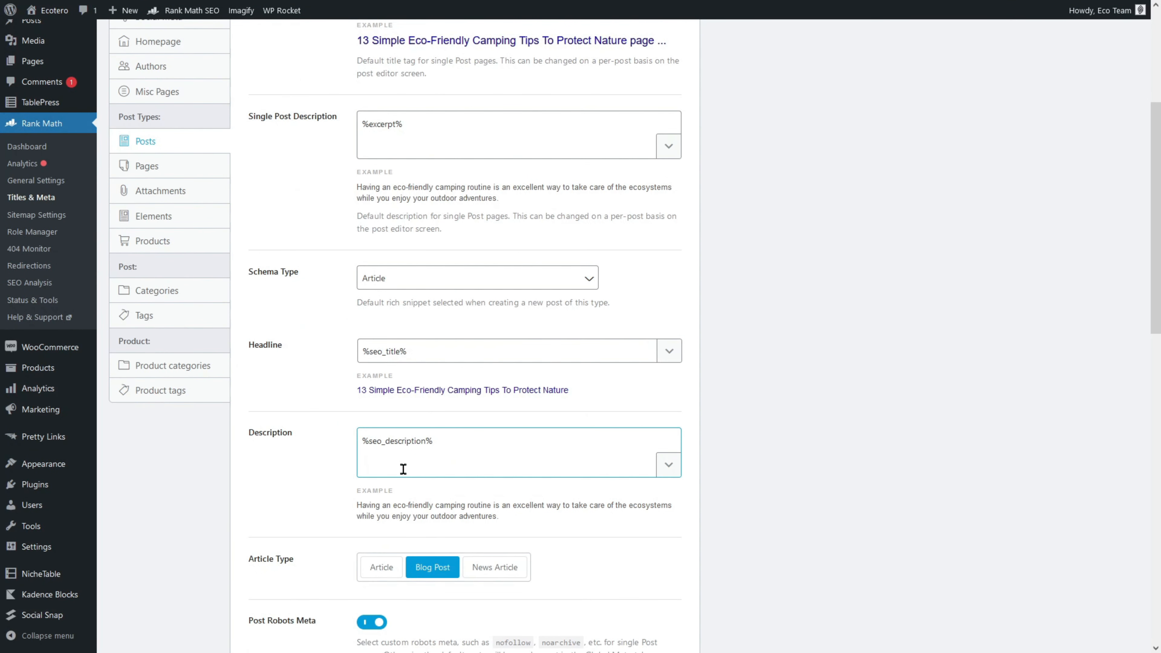
pyautogui.scroll(-1, 400, 458)
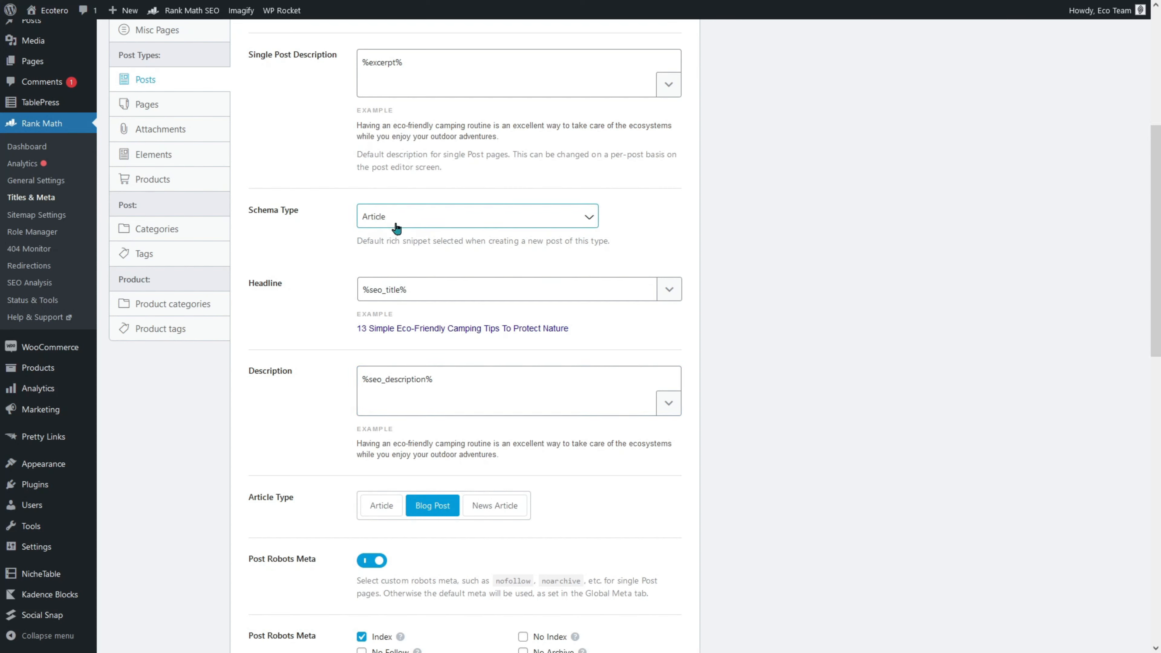
pyautogui.scroll(-7, 395, 498)
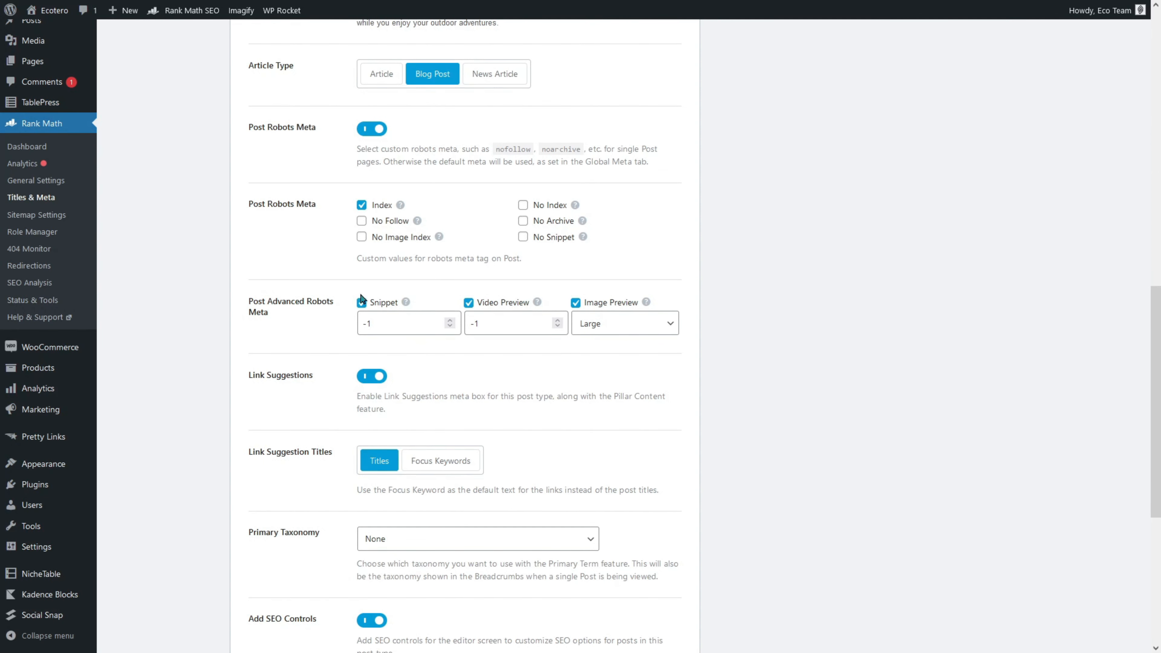
pyautogui.scroll(-4, 350, 302)
pyautogui.scroll(-2, 344, 302)
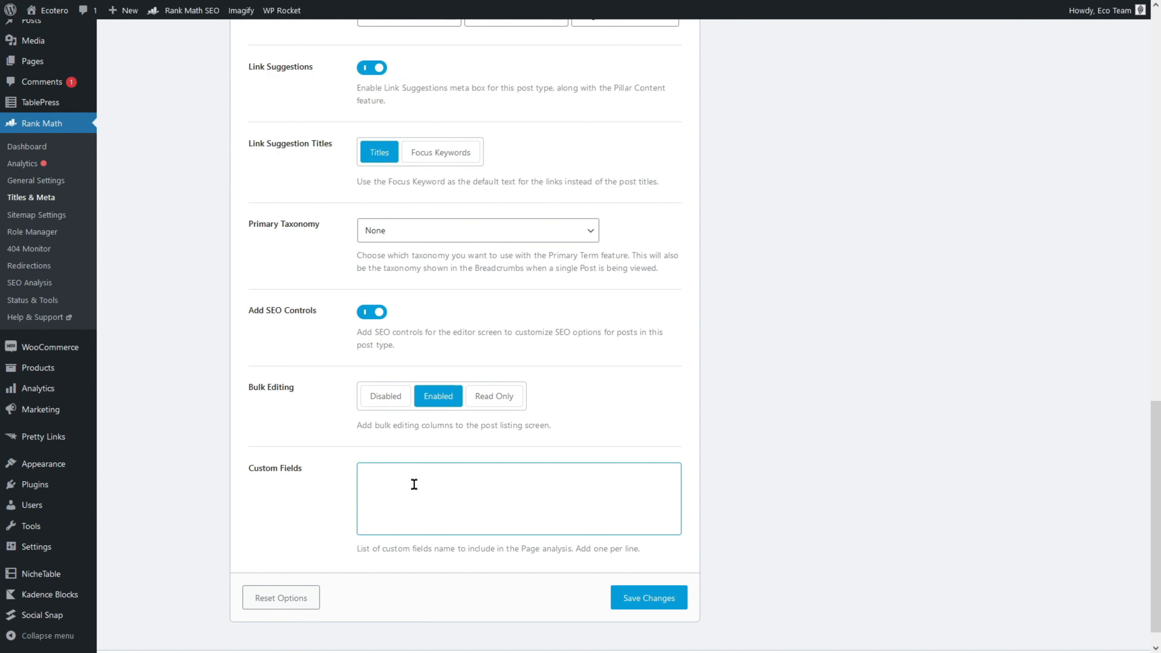
# Step: Review the Posts title settings again and look through the title, description and schema options for Pages
pyautogui.scroll(7, 413, 486)
pyautogui.scroll(6, 414, 486)
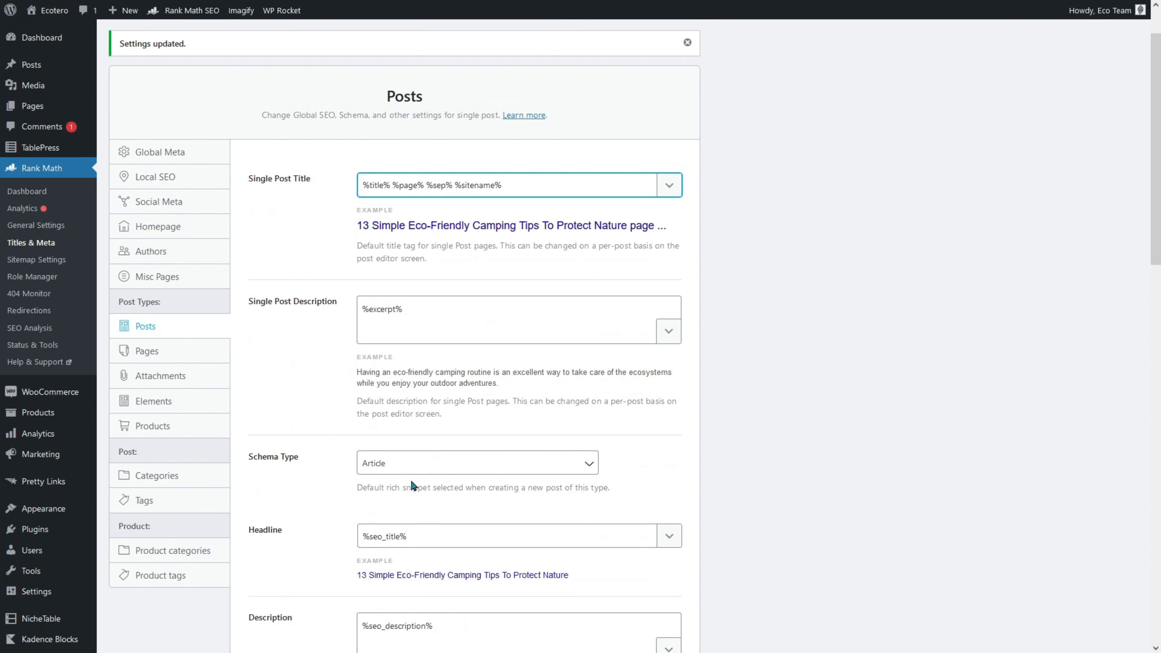
pyautogui.scroll(-5, 413, 485)
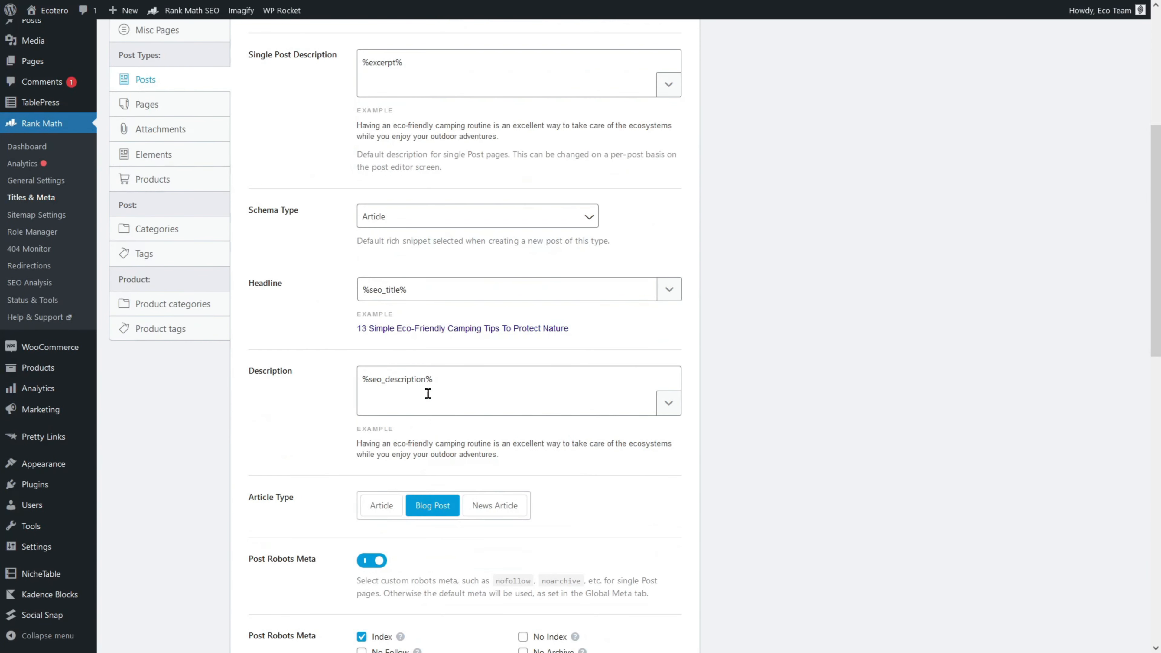
pyautogui.click(392, 298)
pyautogui.click(137, 104)
pyautogui.scroll(5, 332, 194)
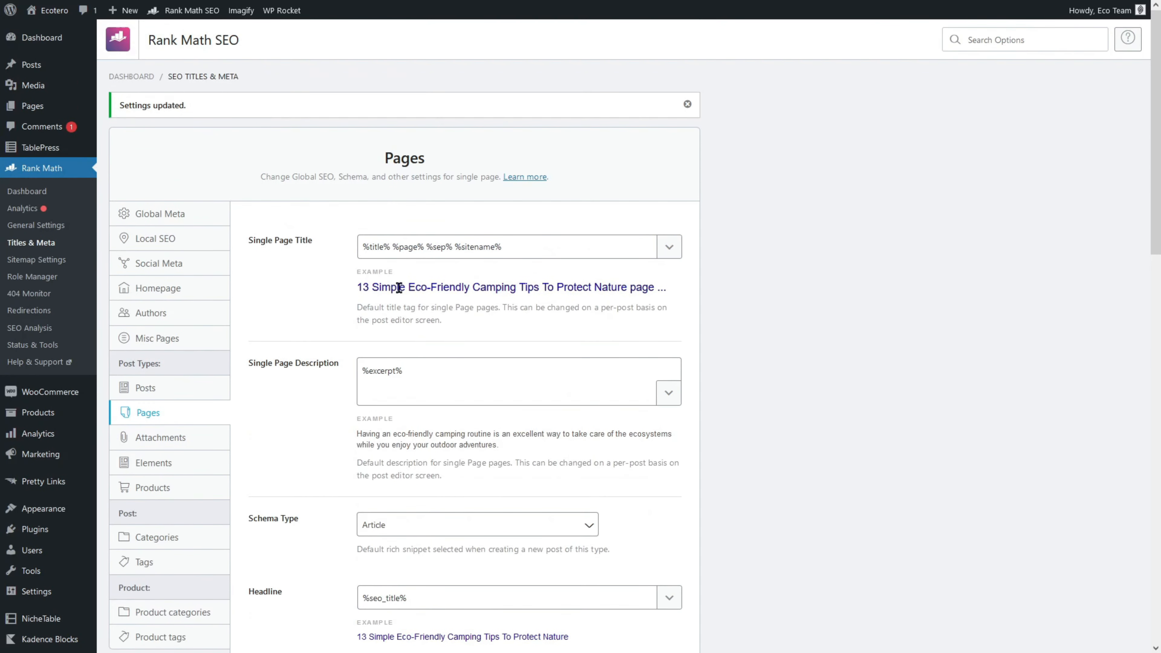
pyautogui.scroll(-12, 401, 285)
pyautogui.scroll(12, 400, 285)
# Step: Examine the Attachments settings and the Elements title, schema, robots meta and link suggestion settings
pyautogui.click(182, 436)
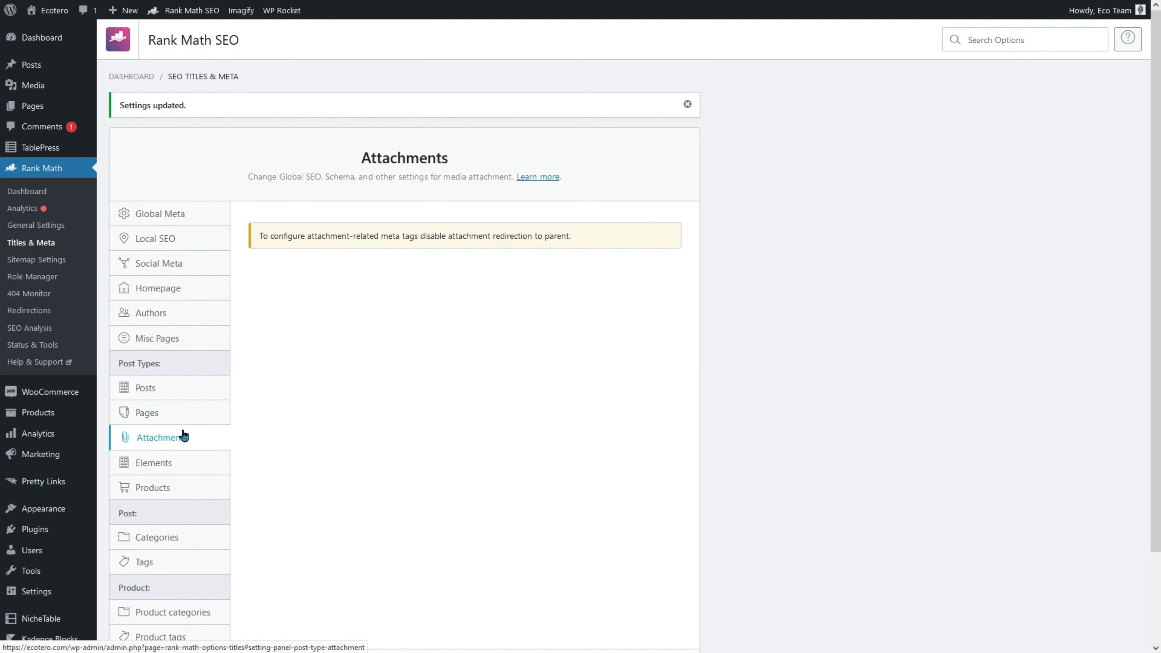
pyautogui.click(175, 462)
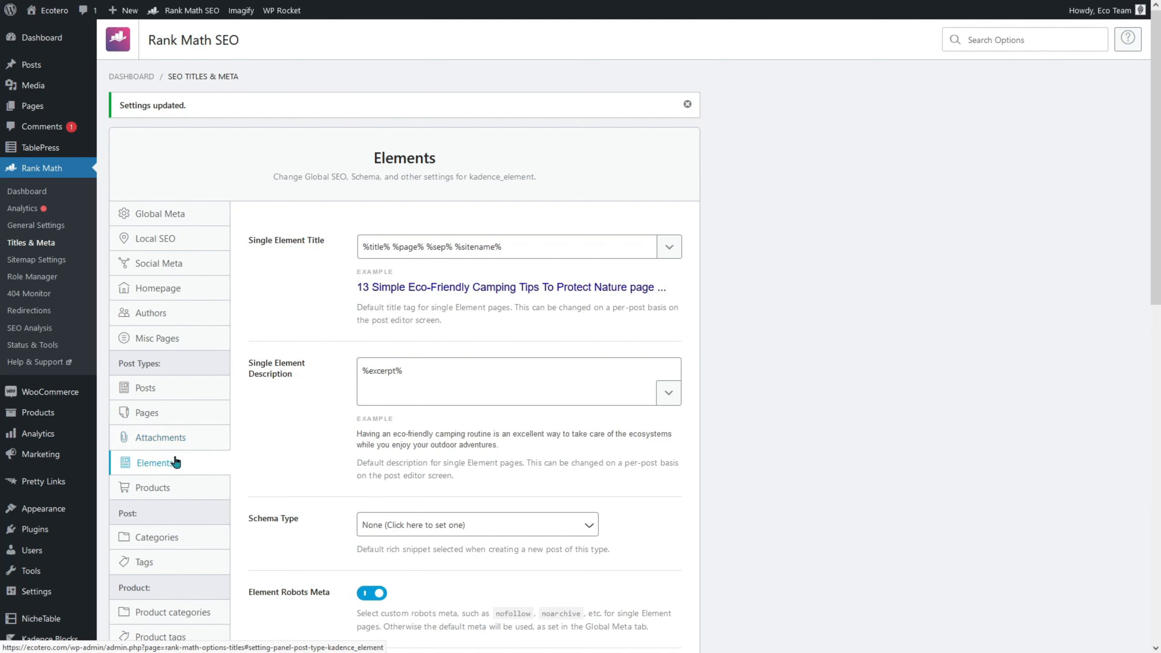
pyautogui.scroll(-5, 293, 473)
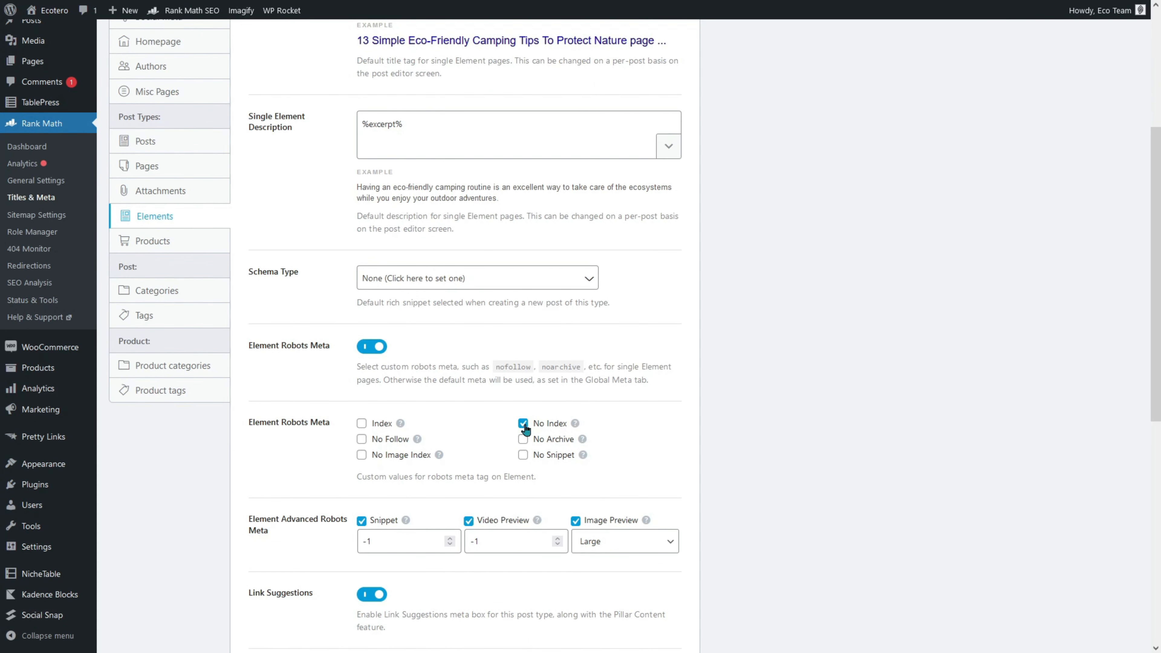
pyautogui.scroll(-10, 521, 439)
pyautogui.scroll(15, 452, 437)
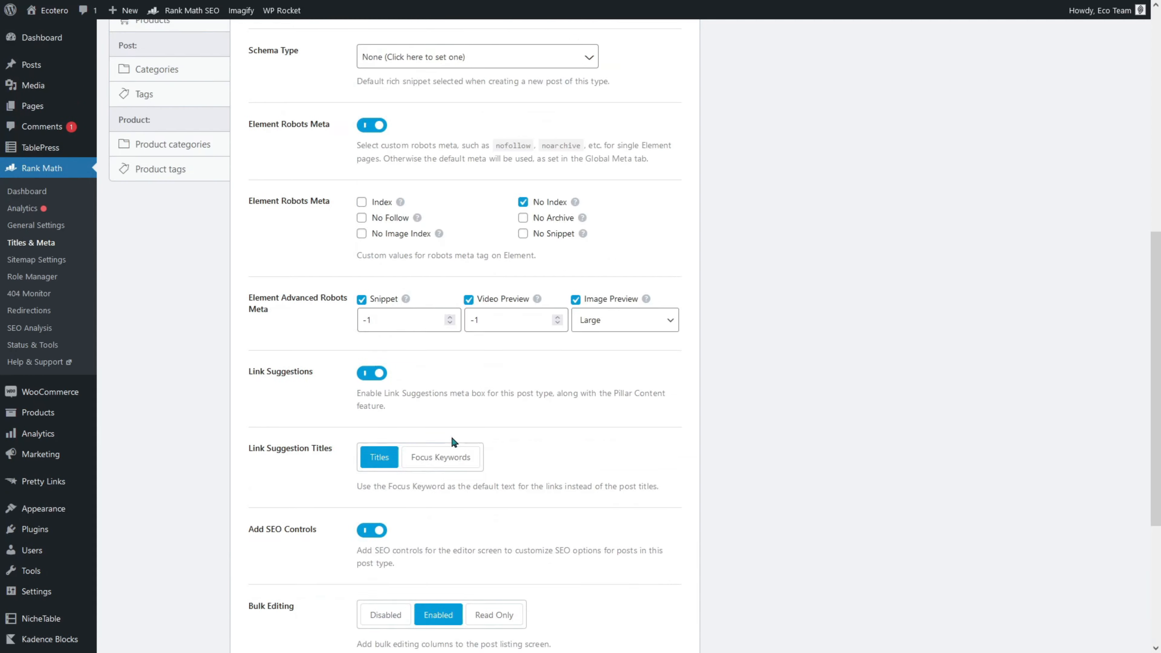
# Step: Examine the Products title, archive, schema and robots meta settings
pyautogui.click(176, 389)
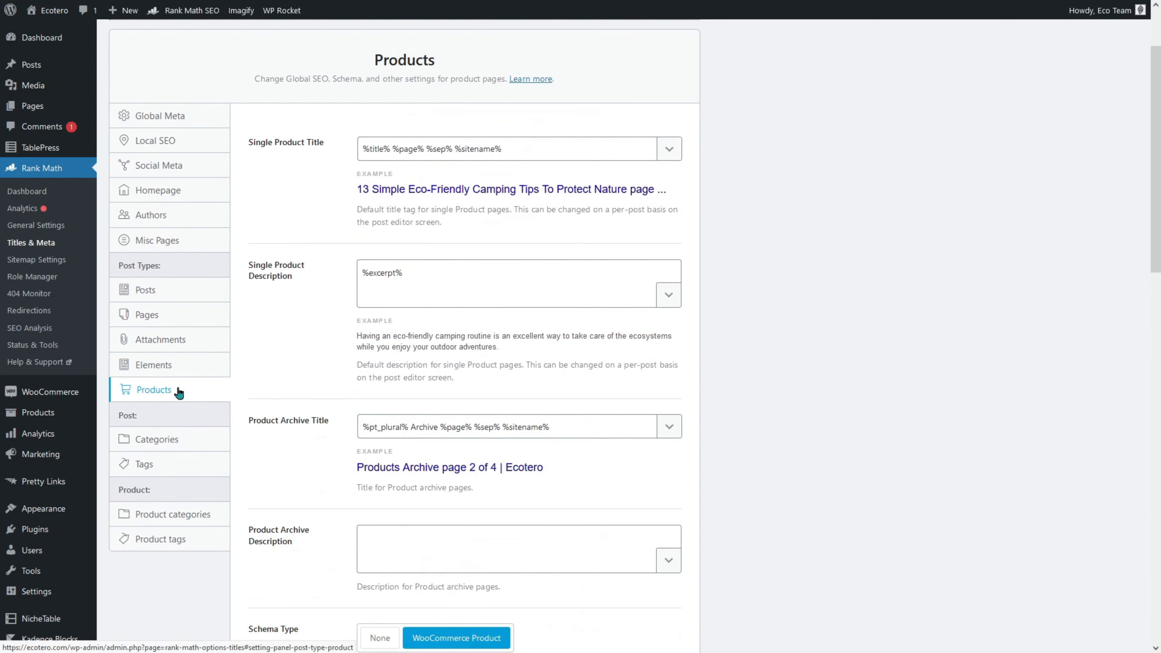
pyautogui.scroll(-9, 292, 363)
pyautogui.scroll(10, 296, 353)
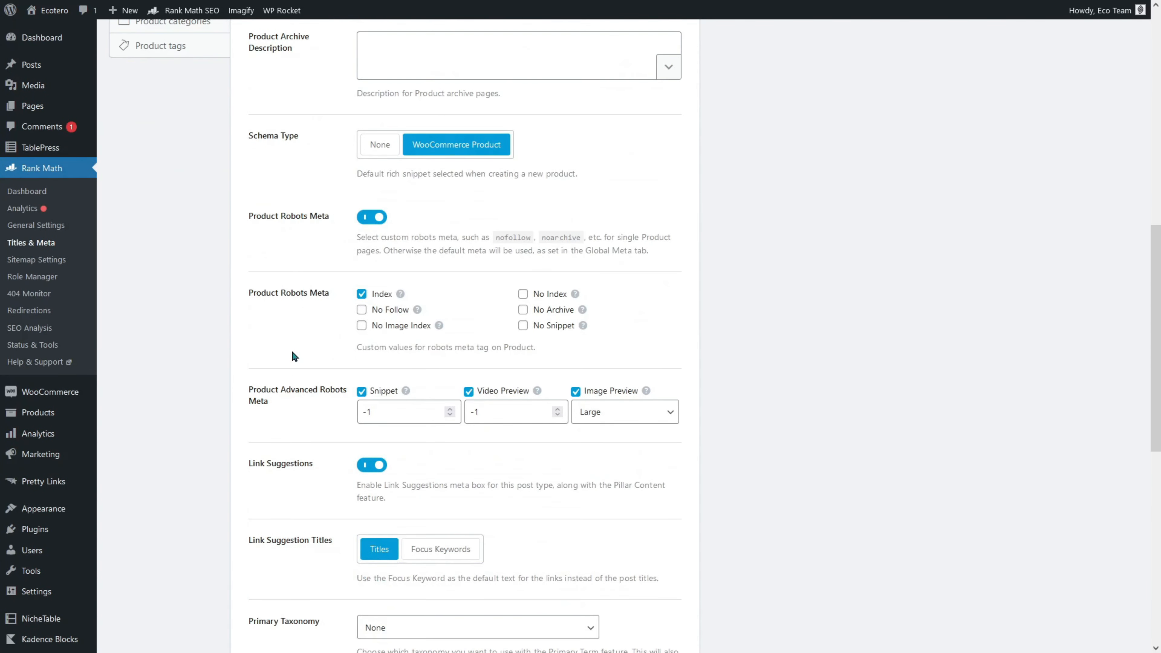
pyautogui.click(256, 336)
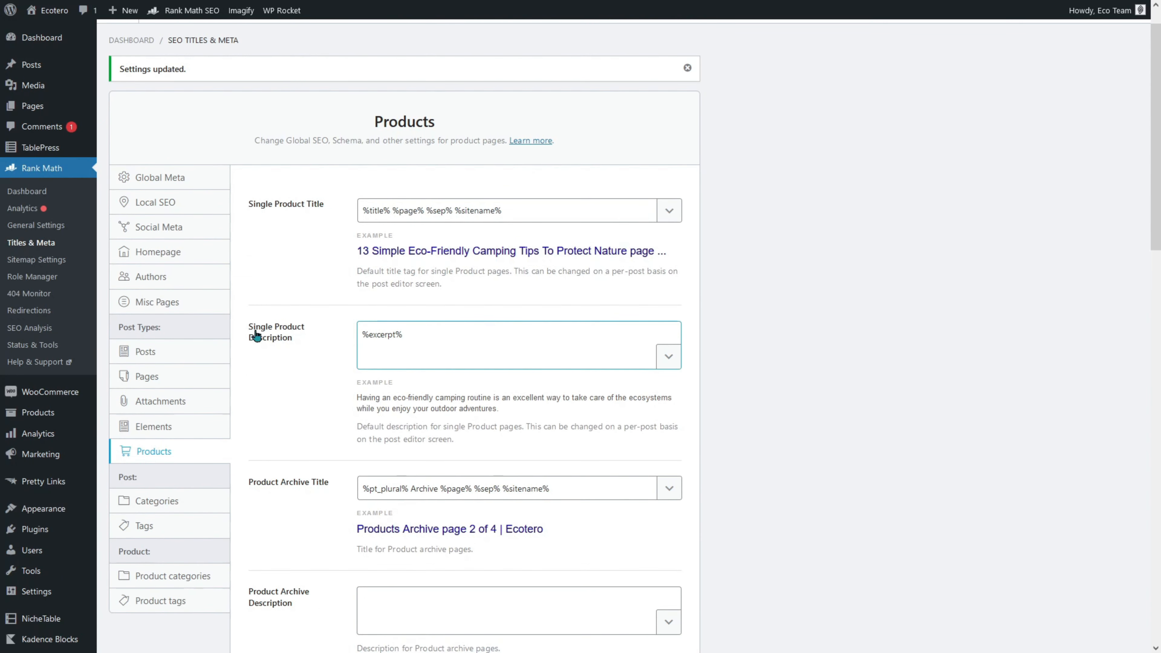
# Step: Set the Category Archives Robots Meta to No Index in the Categories settings
pyautogui.click(199, 503)
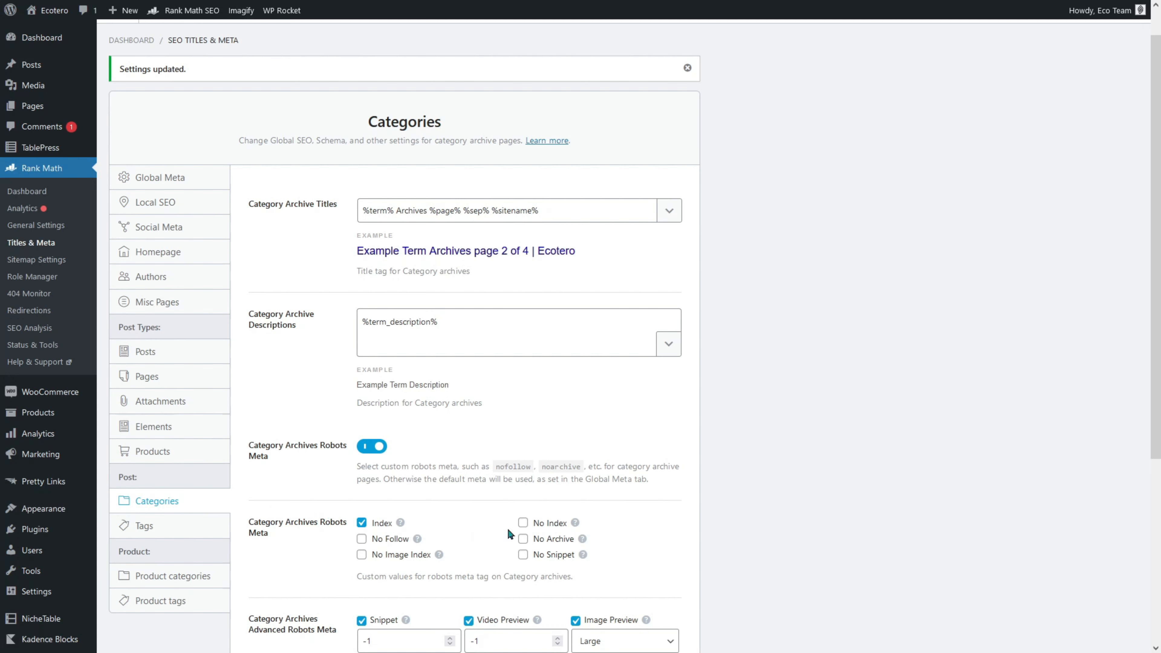
pyautogui.click(523, 523)
pyautogui.scroll(-1, 522, 529)
pyautogui.scroll(-5, 523, 529)
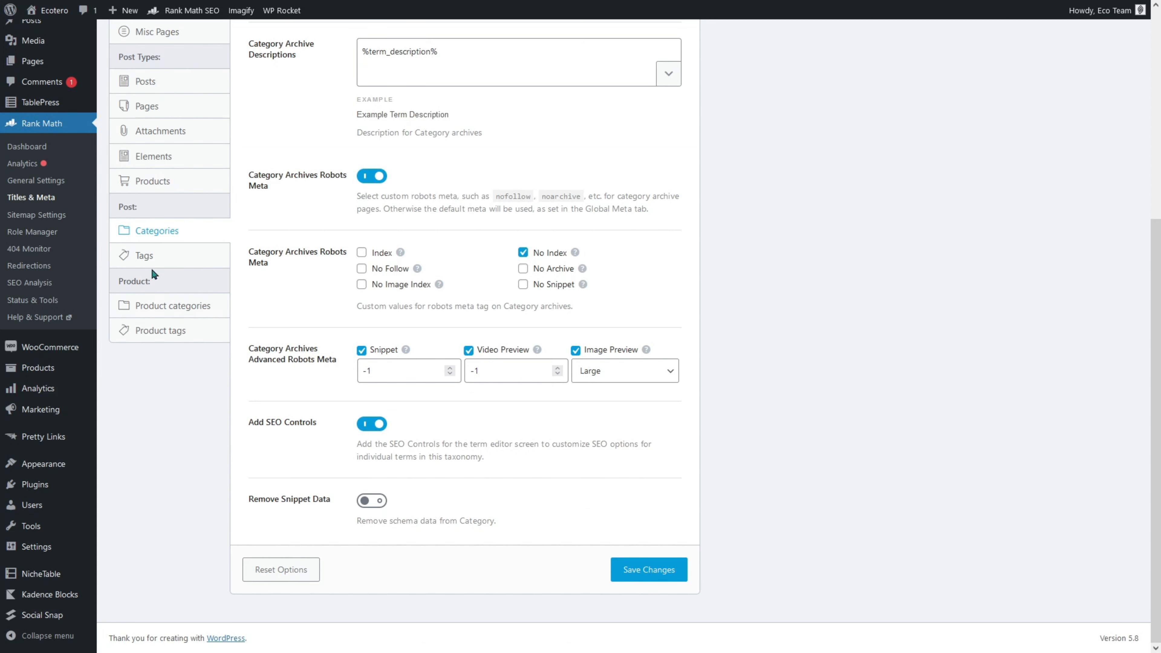
# Step: Set the Tag Archives Robots Meta to No Index and save the Titles & Meta changes
pyautogui.click(147, 258)
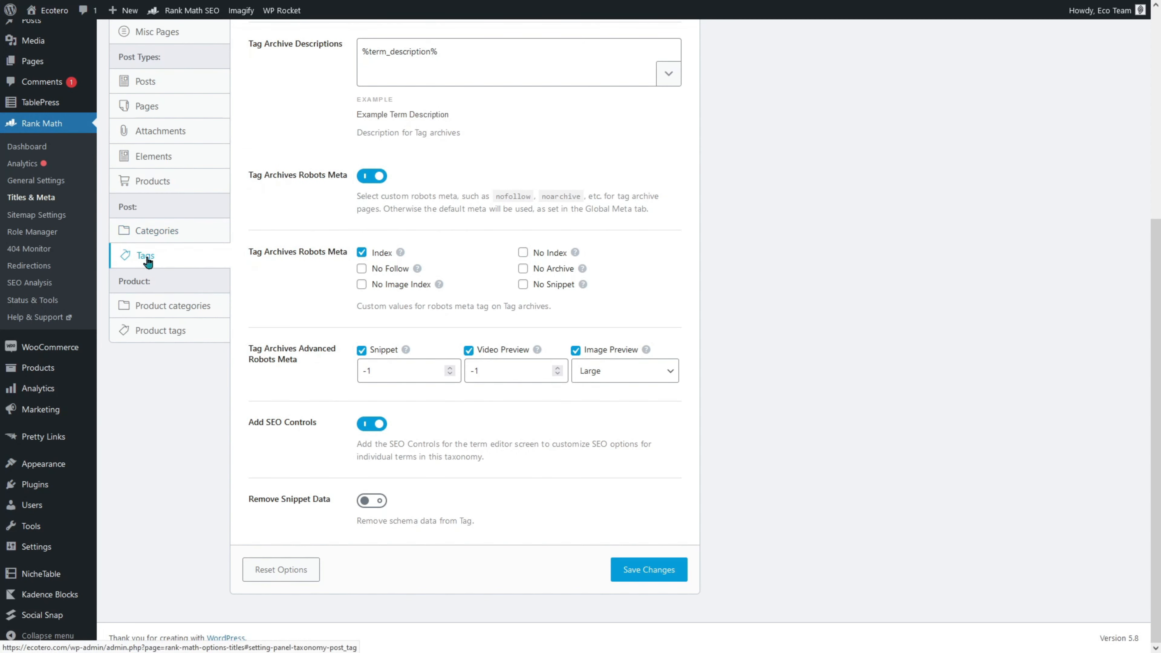
pyautogui.click(526, 254)
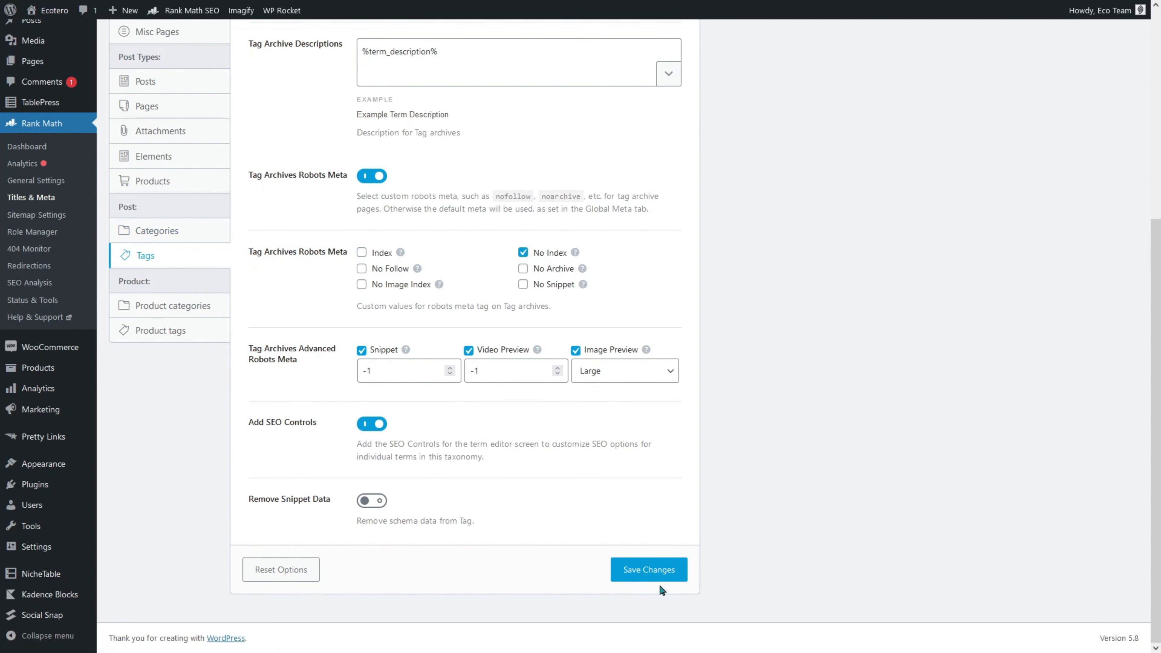
pyautogui.click(658, 575)
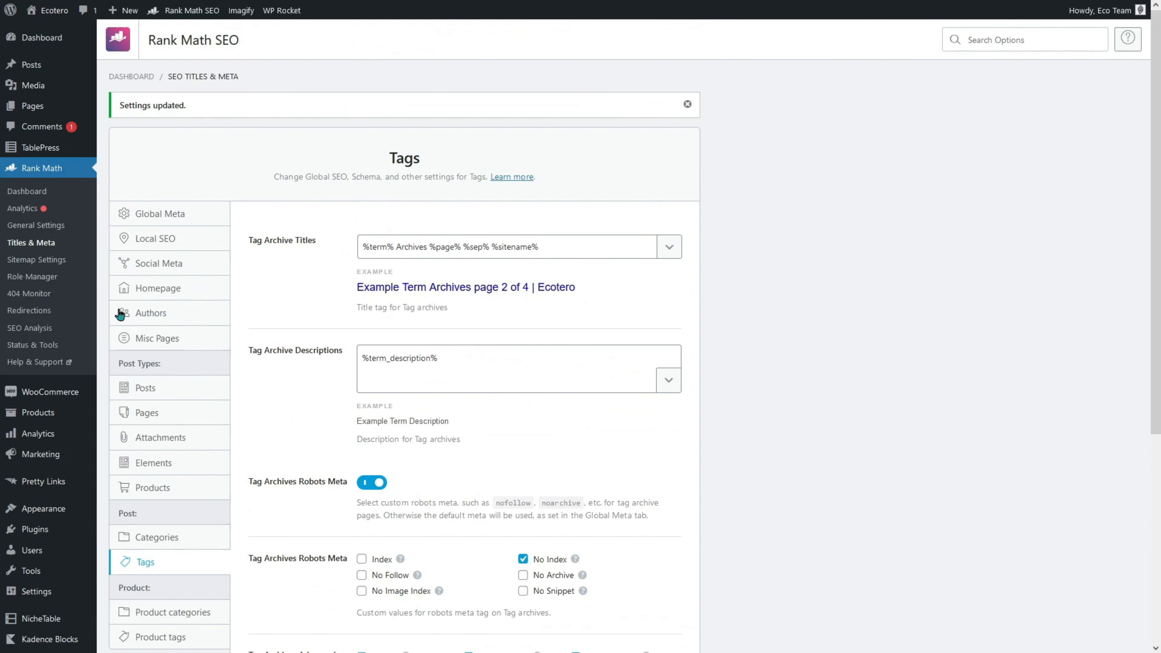
# Step: Open the Sitemap Settings and copy the link address of the site's sitemap index
pyautogui.click(50, 265)
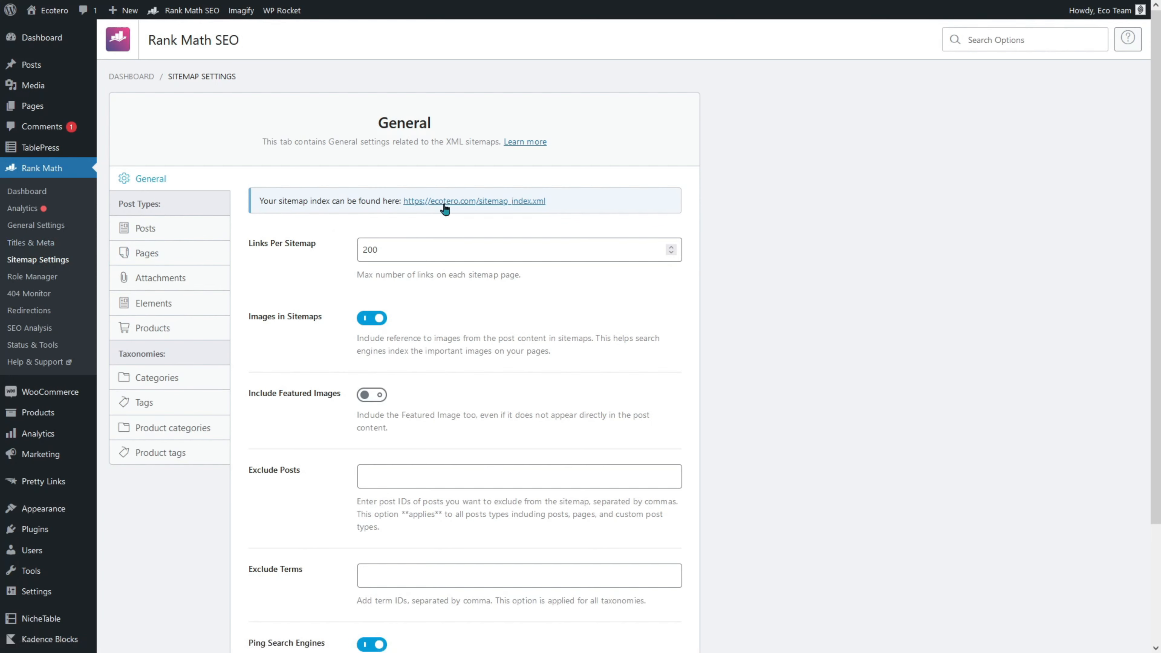
pyautogui.rightClick(462, 207)
pyautogui.click(486, 313)
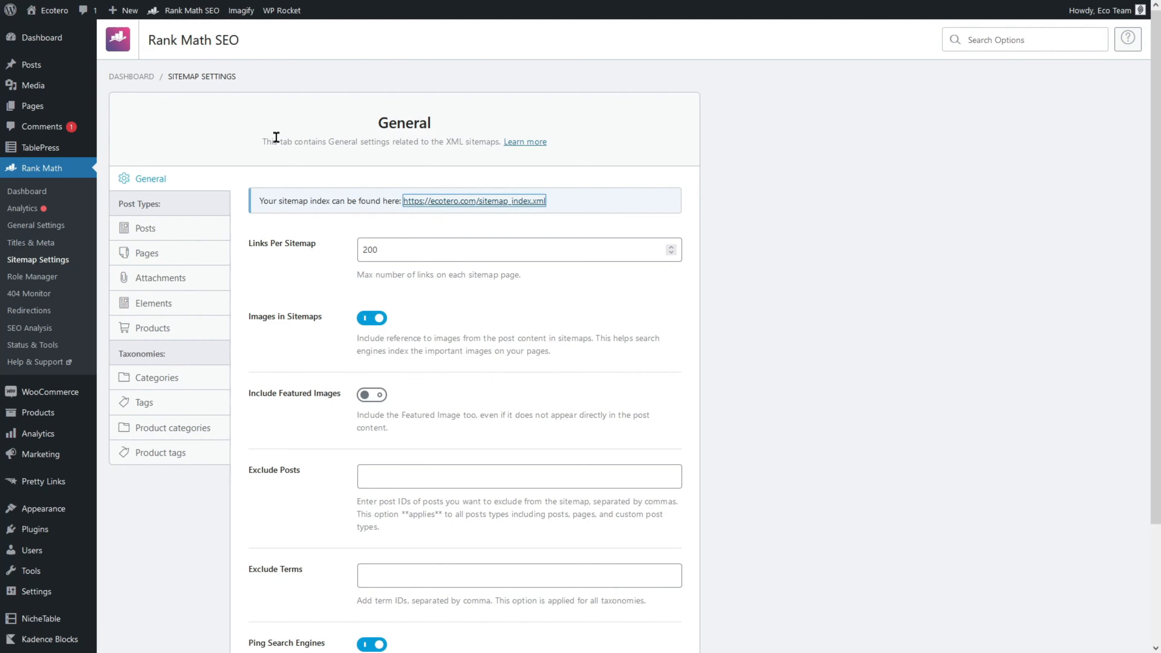
# Step: Switch to Google Search Console and submit sitemap_index.xml as a new sitemap for the ecotero.com property
pyautogui.click(215, 14)
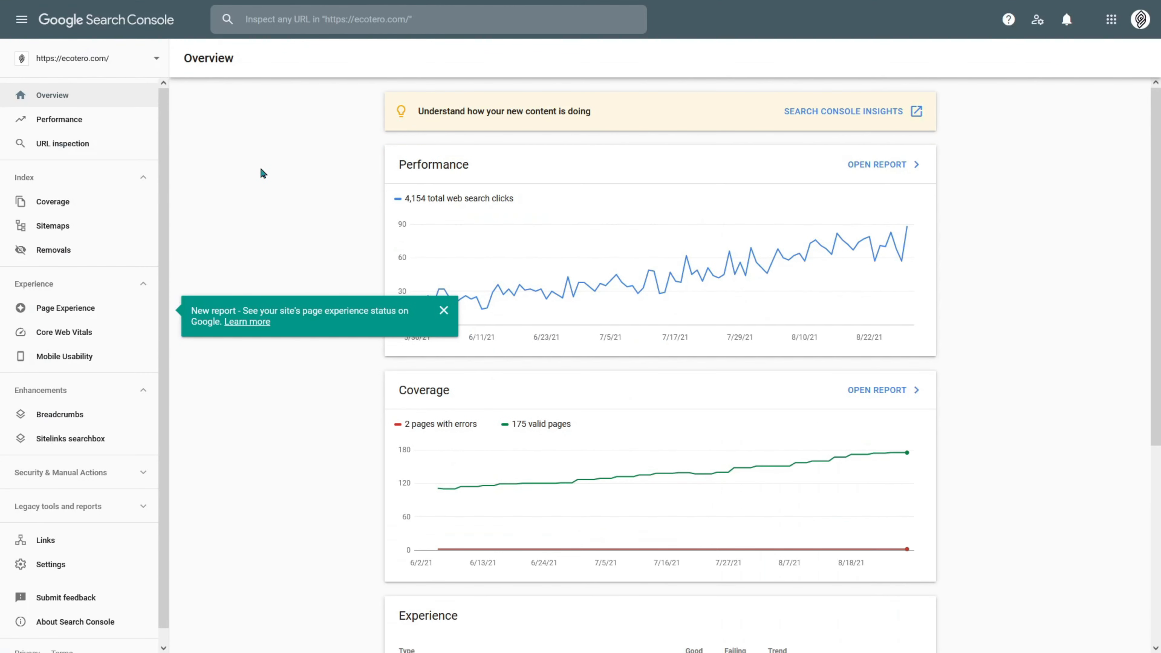
pyautogui.click(60, 225)
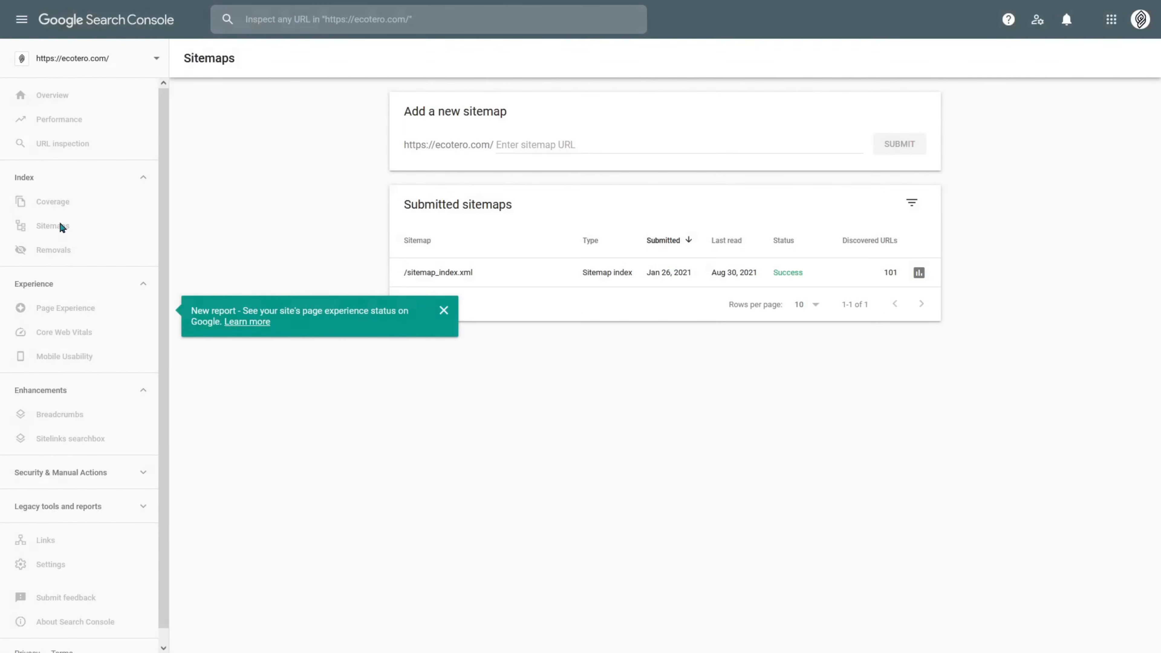
pyautogui.rightClick(553, 140)
pyautogui.click(581, 228)
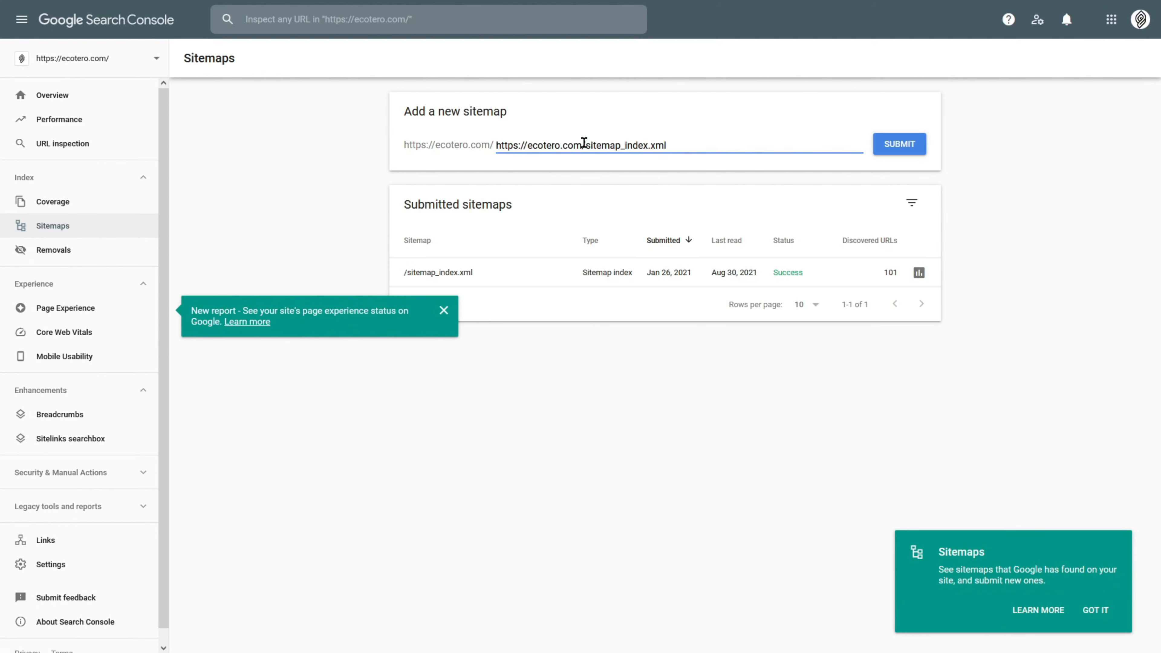
pyautogui.moveTo(586, 145); pyautogui.dragTo(449, 145)
pyautogui.press('BackSpace')
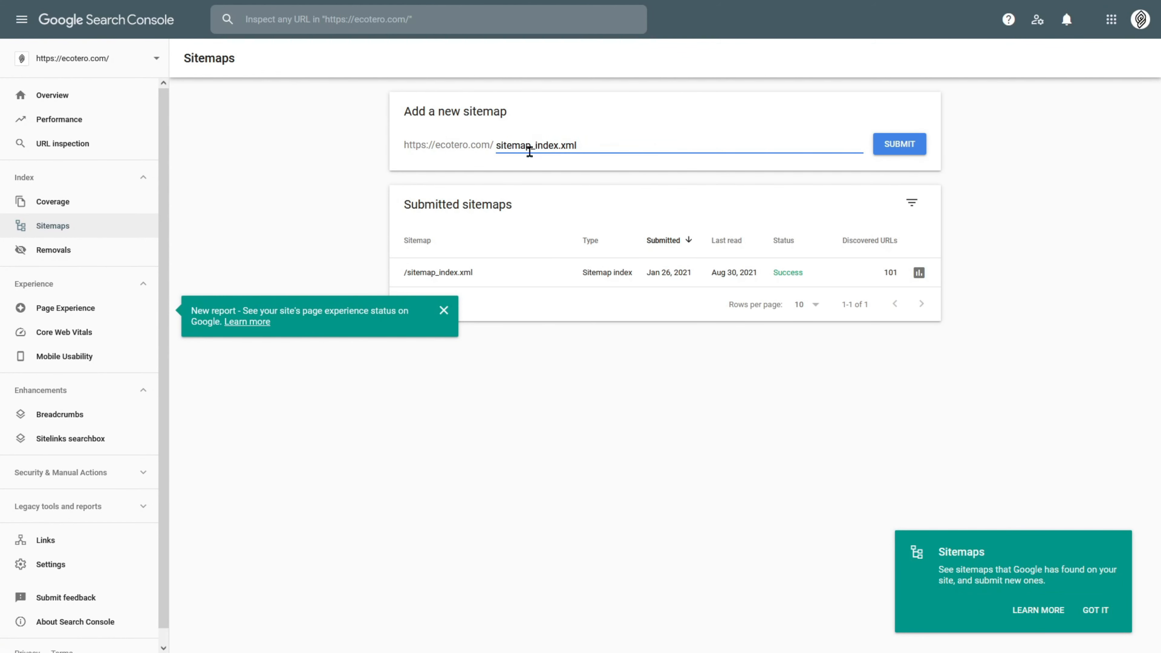
pyautogui.click(921, 151)
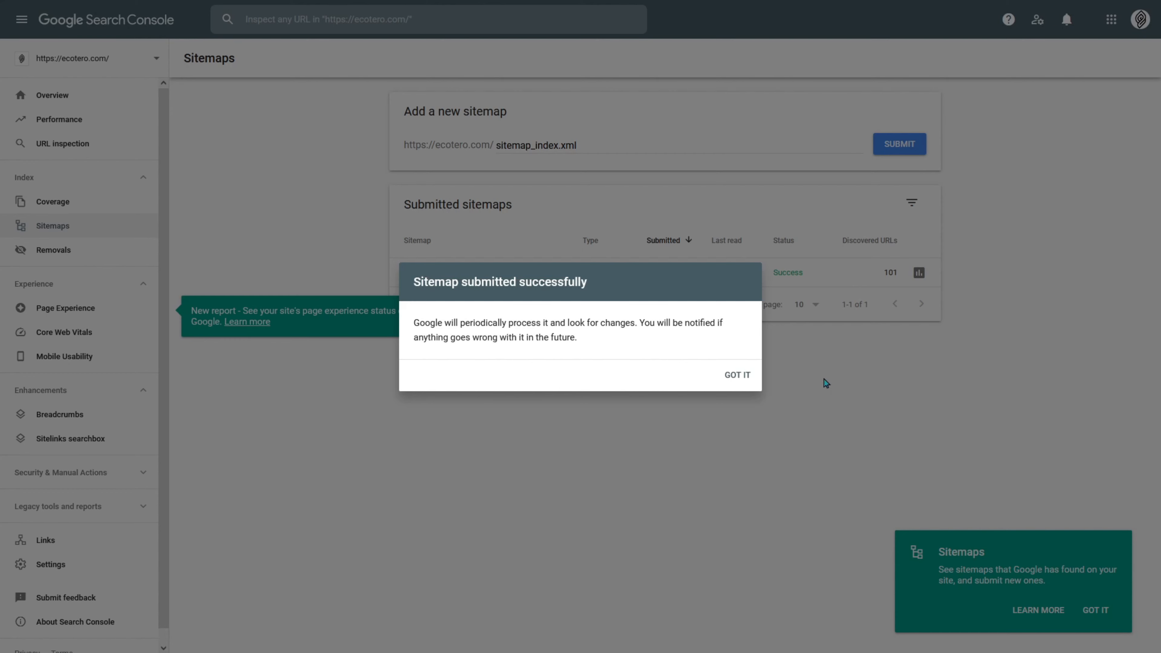
pyautogui.click(746, 379)
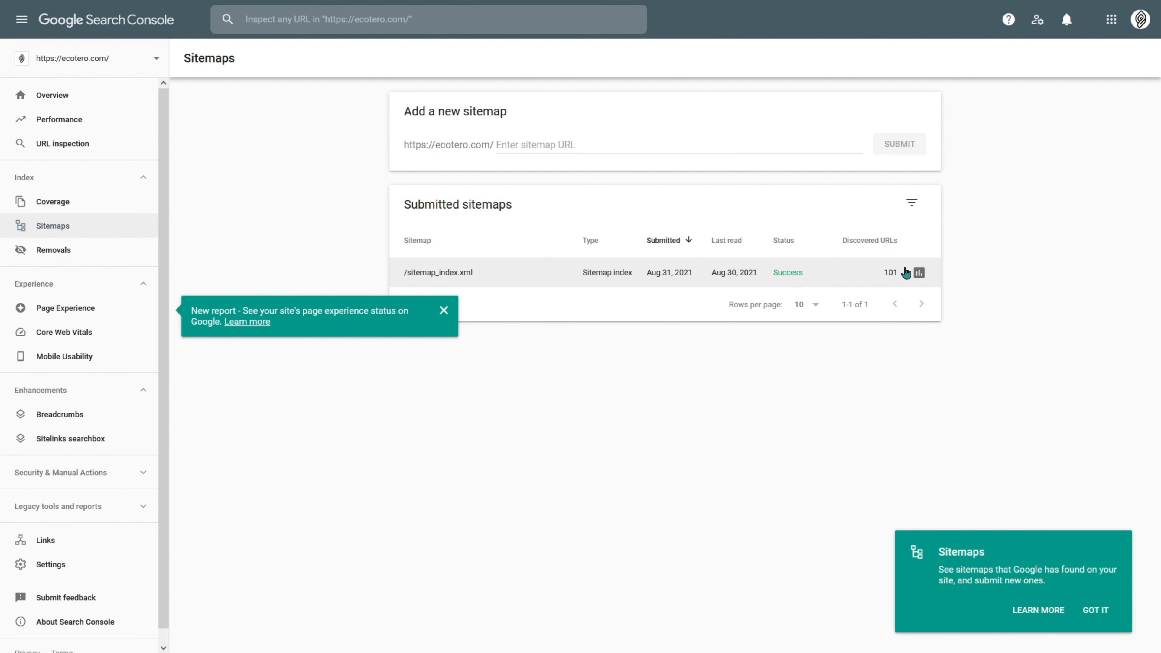
# Step: Return from Search Console to the Rank Math Sitemap Settings and switch to the Rank Math dashboard
pyautogui.click(104, 16)
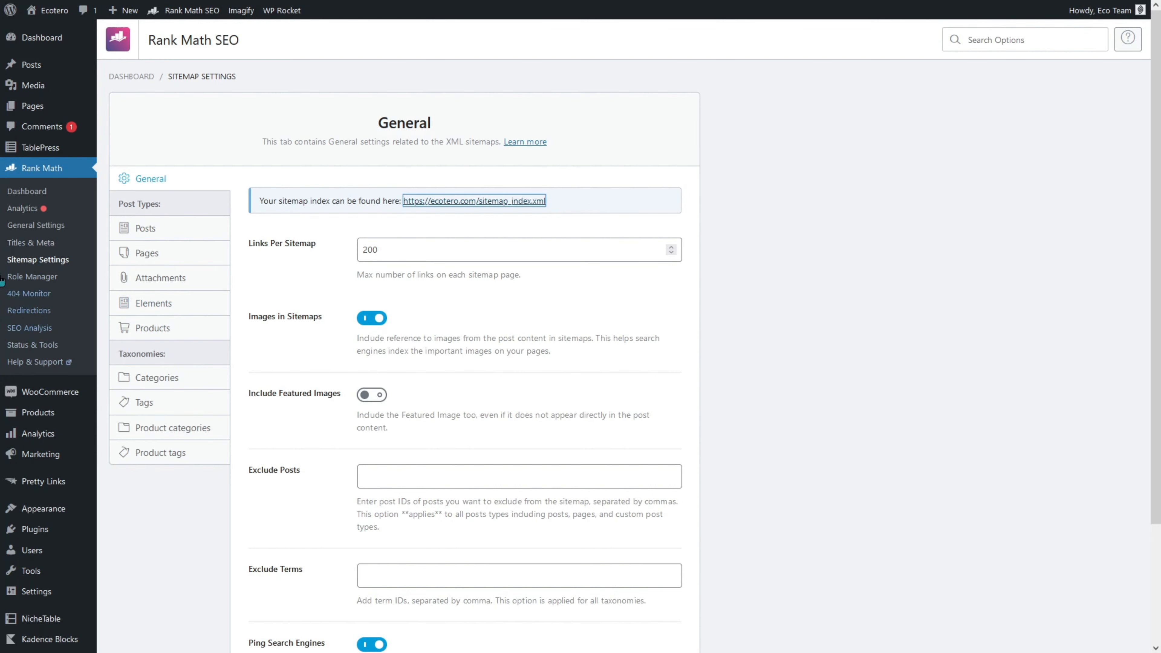
pyautogui.moveTo(185, 5)
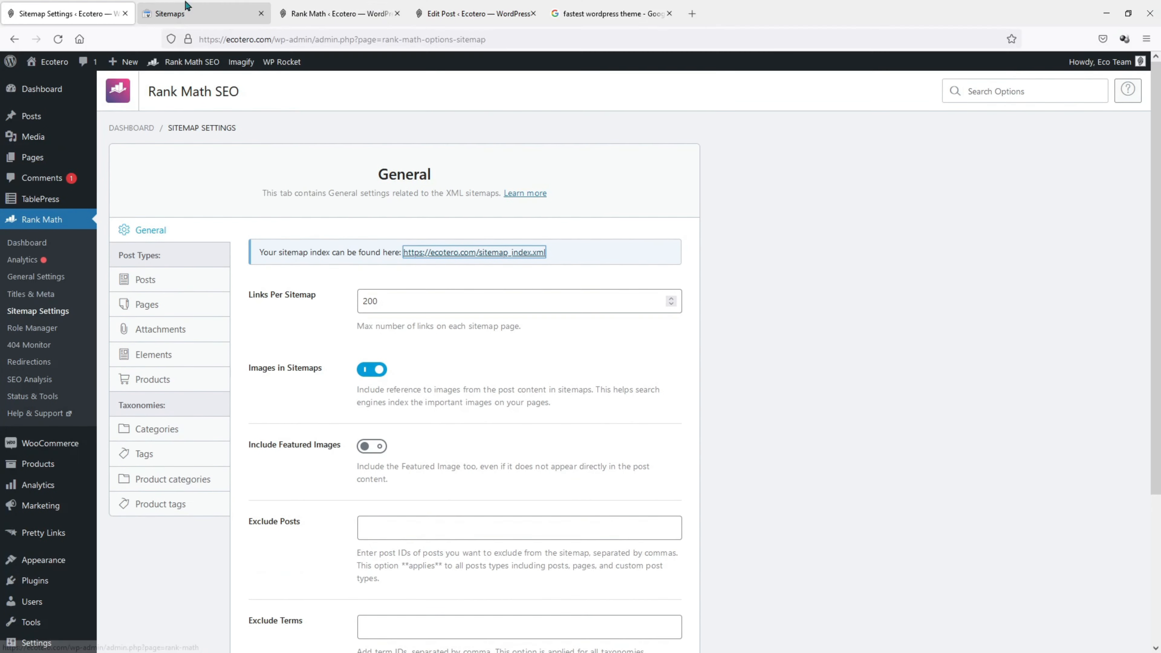
pyautogui.click(325, 11)
# Step: Look through the Xin Zuo Knife product page on the Kafted site, from the purchase details to the specifications
pyautogui.scroll(8, 378, 457)
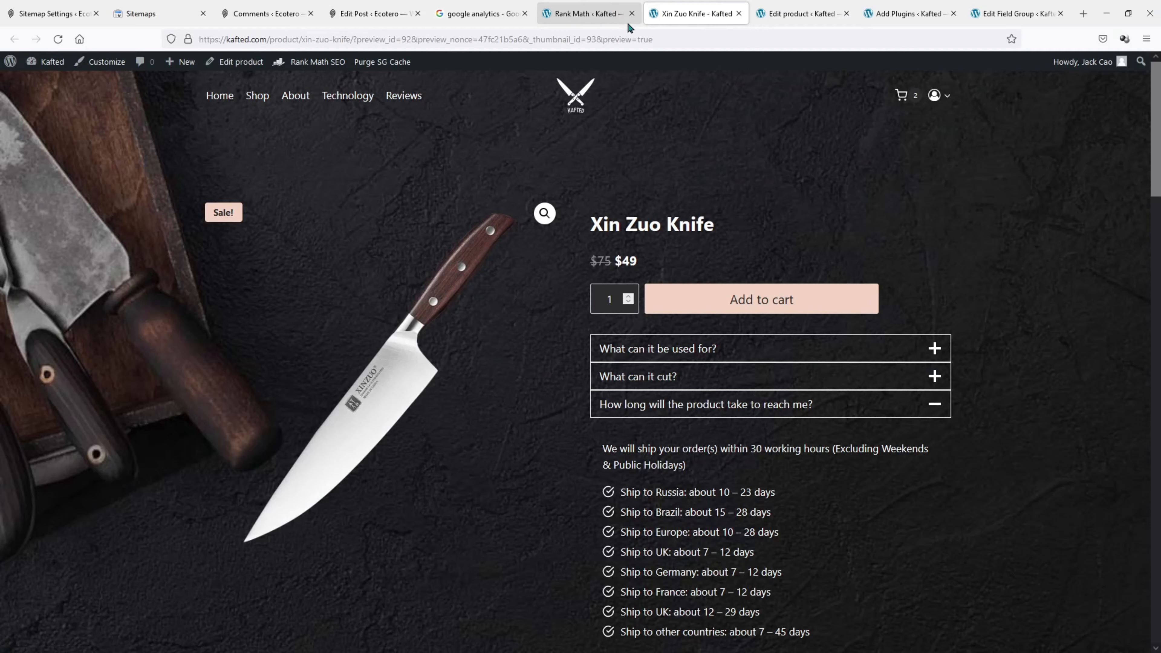
pyautogui.middleClick(730, 152)
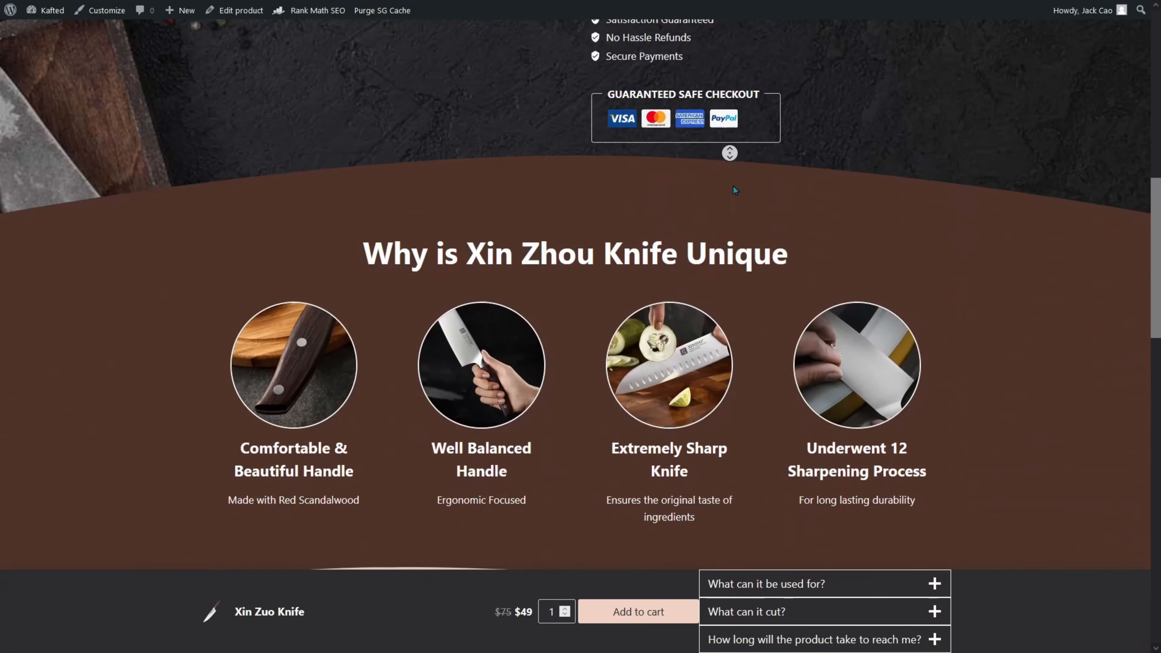
pyautogui.middleClick(732, 186)
pyautogui.middleClick(733, 185)
pyautogui.middleClick(823, 381)
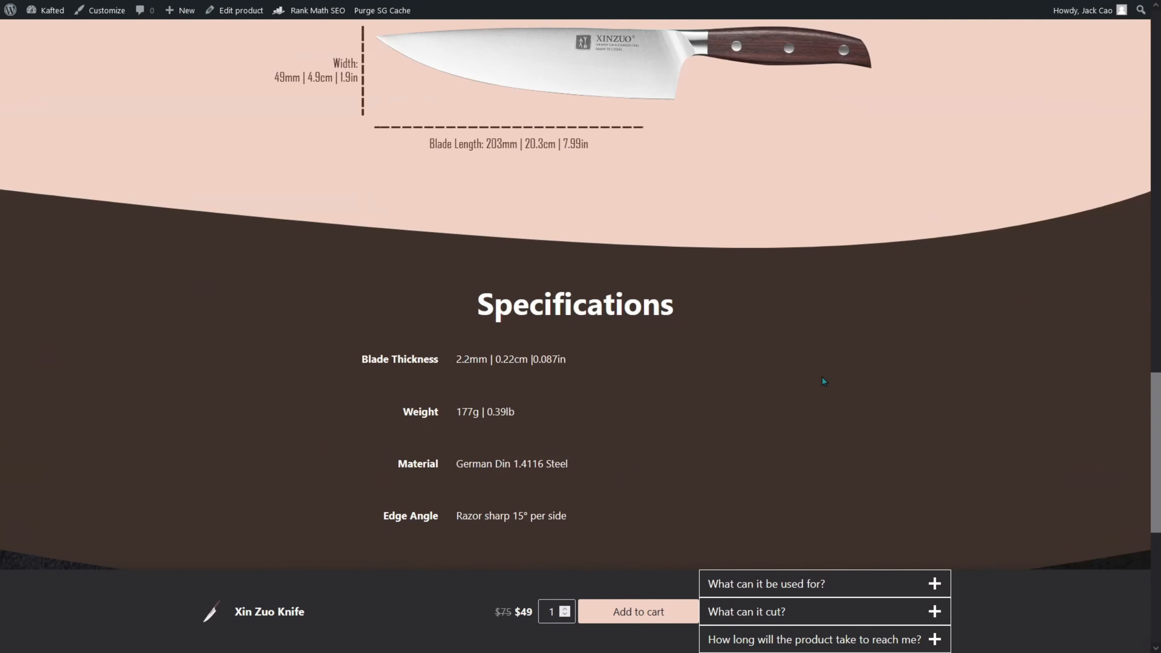
# Step: Open the Xin Zuo Knife product in the editor and examine its filled-in custom fields
pyautogui.click(805, 14)
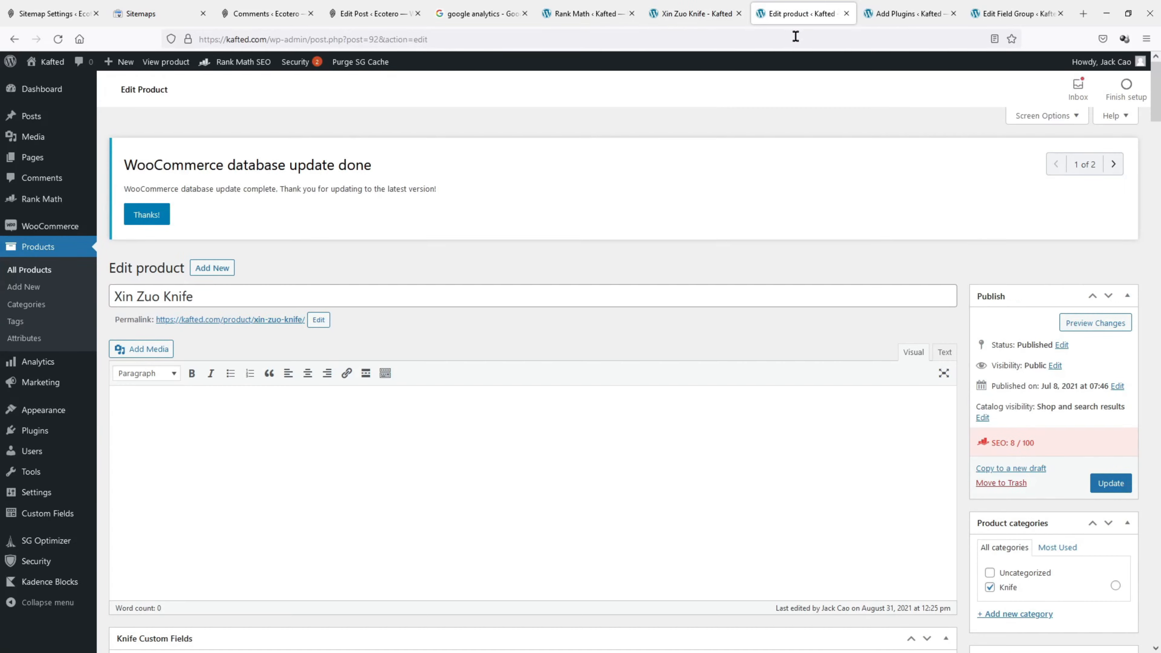
pyautogui.scroll(-11, 624, 398)
pyautogui.scroll(-20, 260, 420)
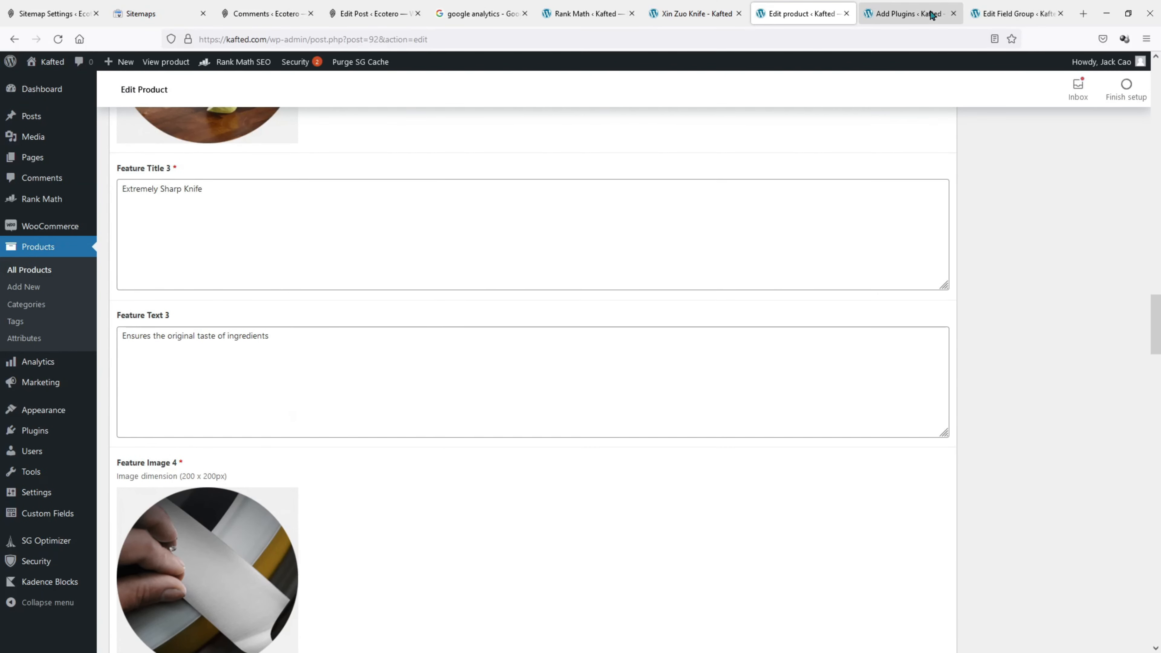
# Step: View the Advanced Custom Fields plugin listing and examine the fields and location rule of the Knife Custom Fields group
pyautogui.click(914, 13)
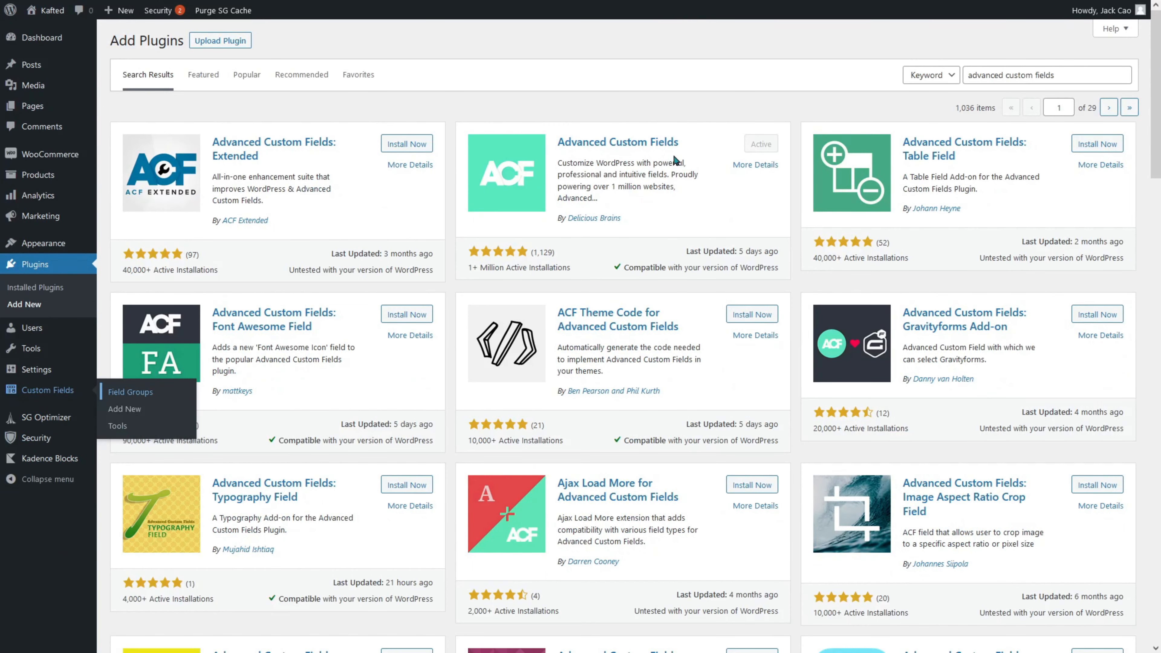
pyautogui.click(955, 14)
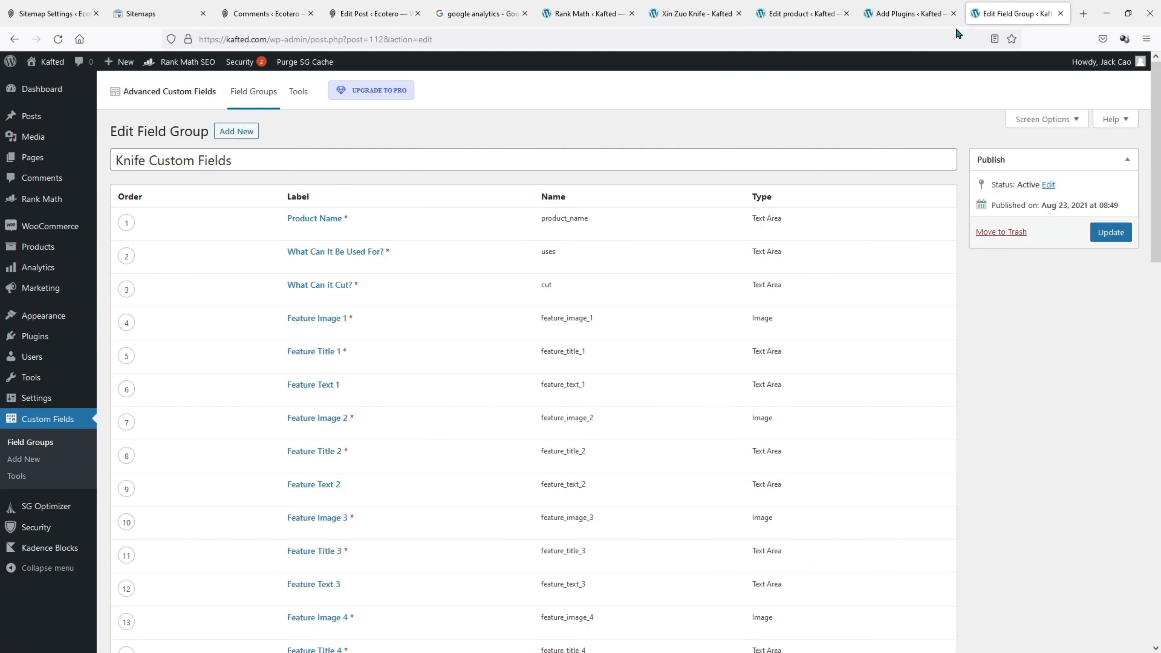
pyautogui.scroll(-6, 556, 184)
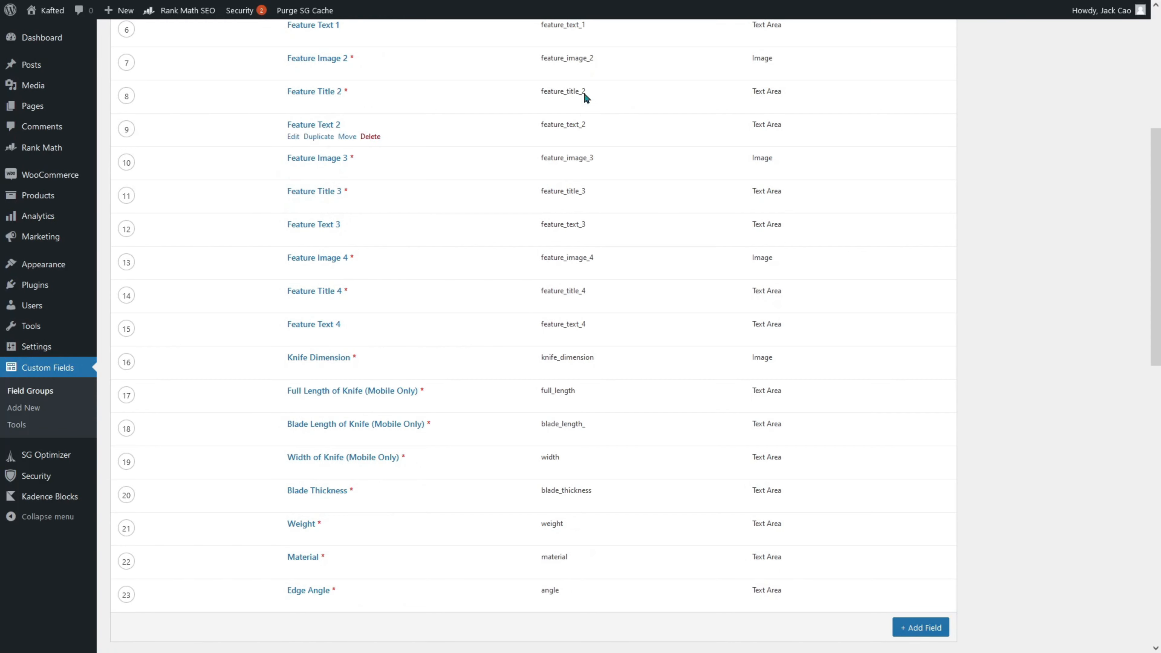
pyautogui.scroll(-5, 571, 353)
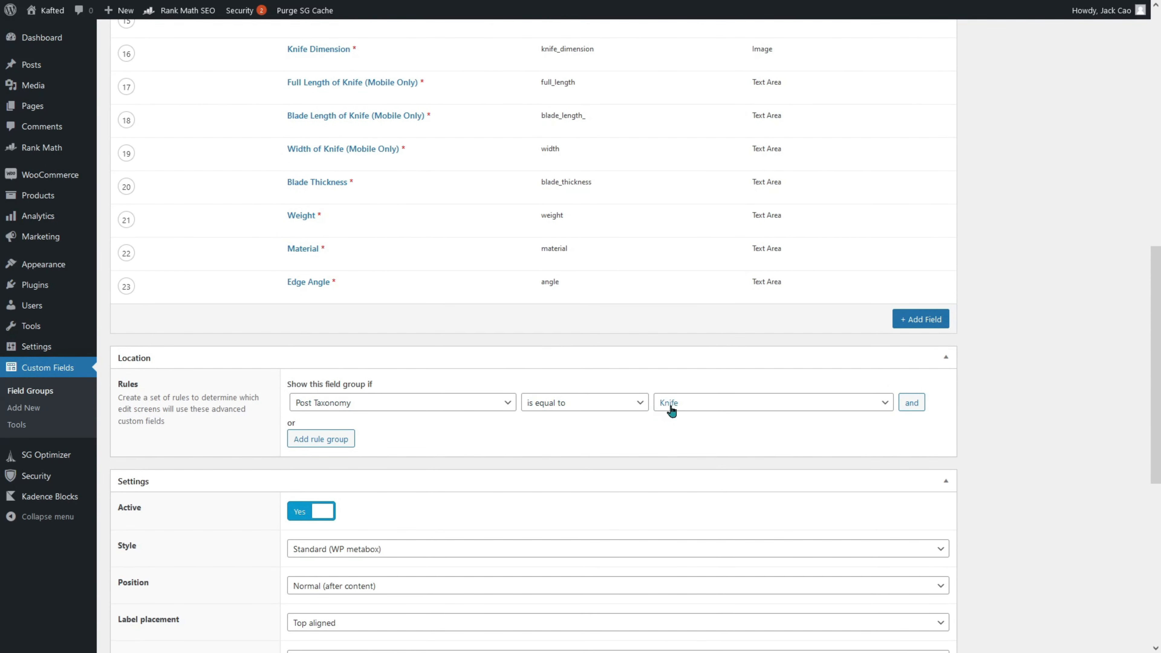
pyautogui.scroll(4, 670, 405)
pyautogui.scroll(5, 696, 240)
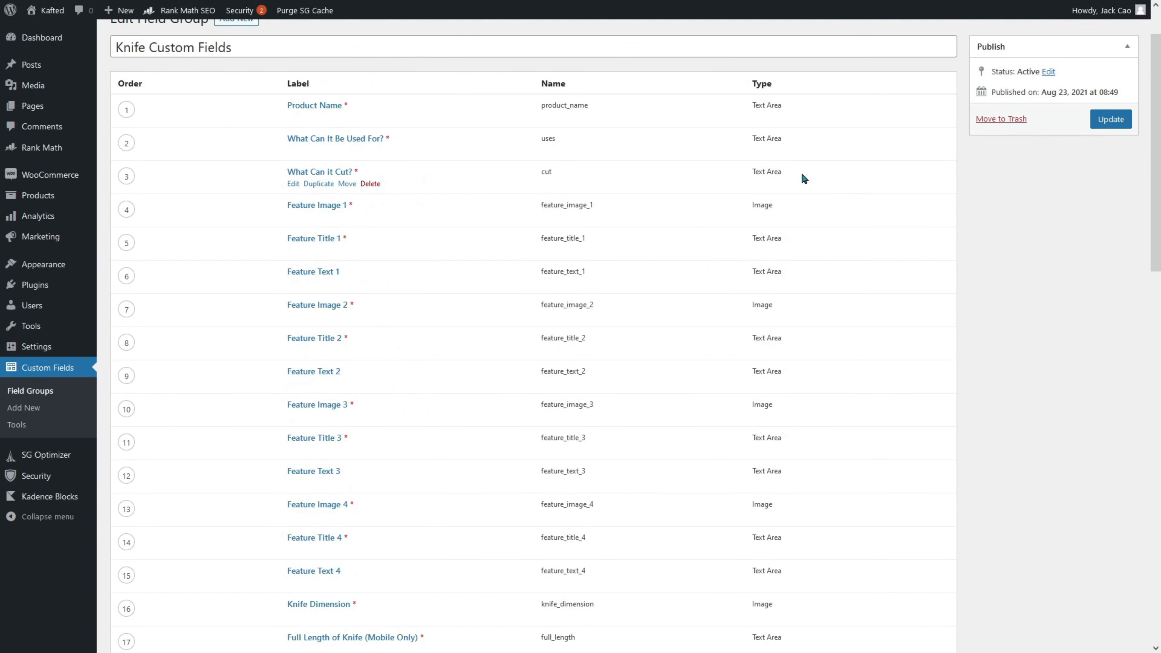
# Step: Look over the Xin Zuo Knife product page down to its dimensions and specifications, and review the Rank Math modules
pyautogui.hotkey('ctrl', 'Tab')
pyautogui.scroll(12, 596, 333)
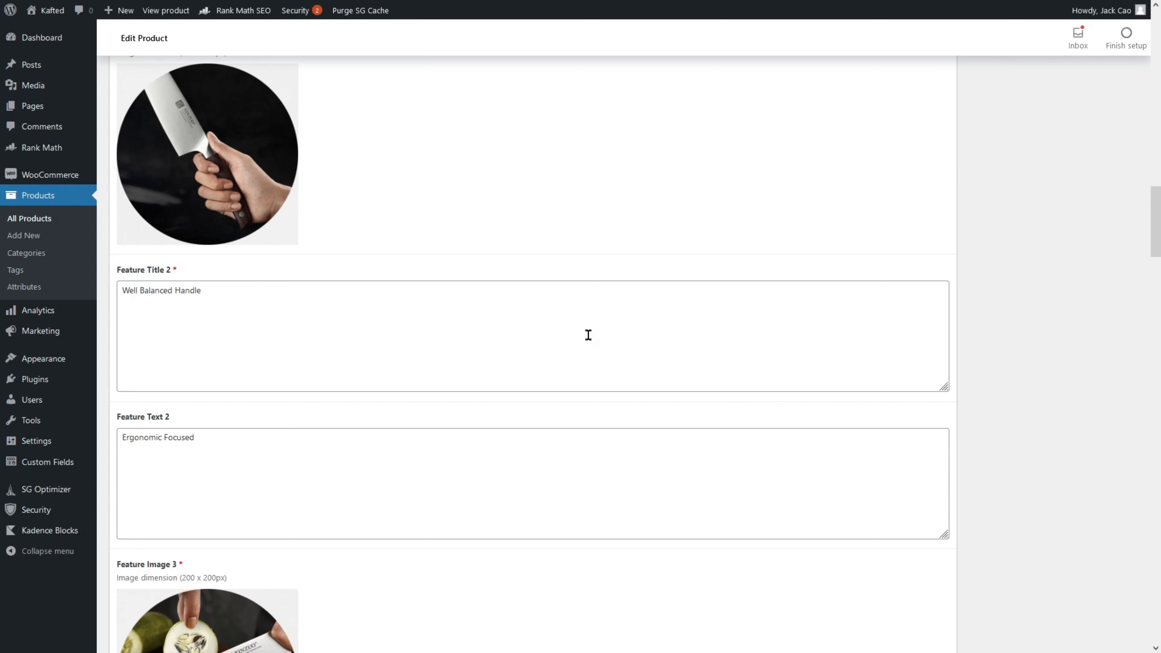
pyautogui.hotkey('ctrl', 'Tab')
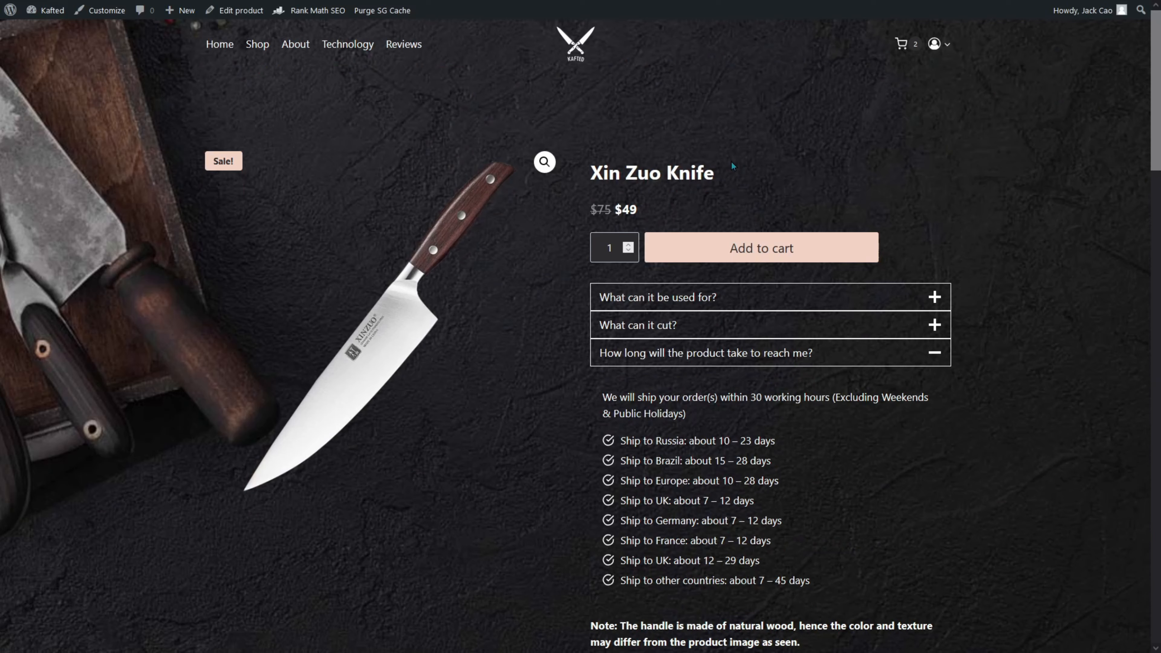
pyautogui.middleClick(731, 160)
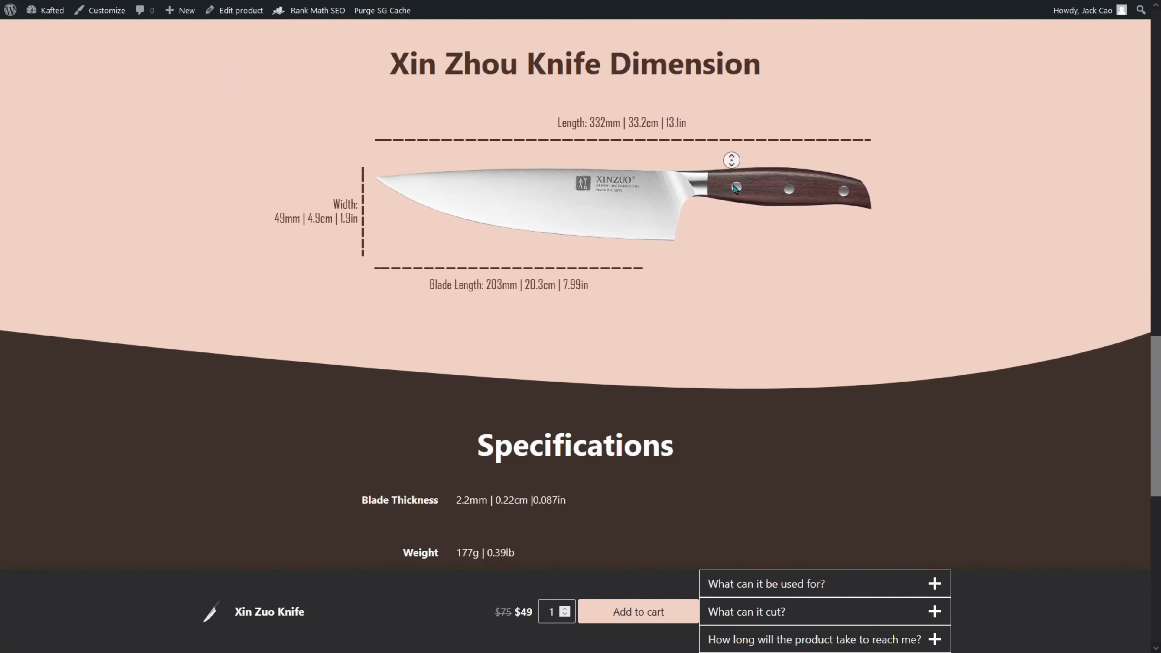
pyautogui.middleClick(733, 179)
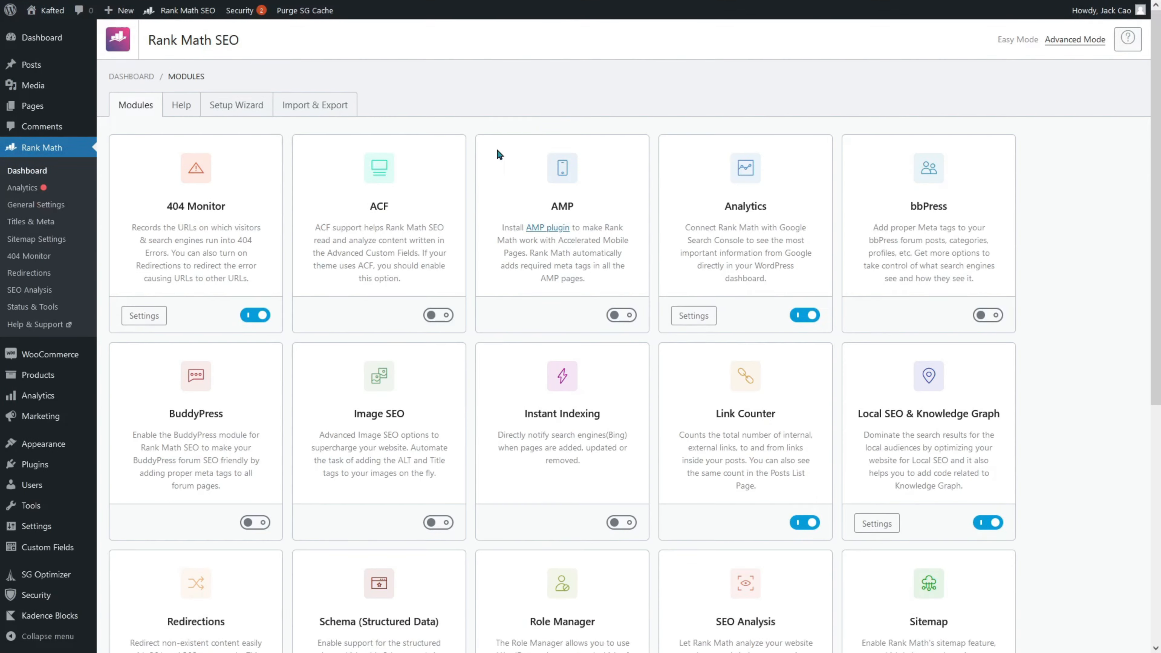
pyautogui.scroll(-6, 397, 343)
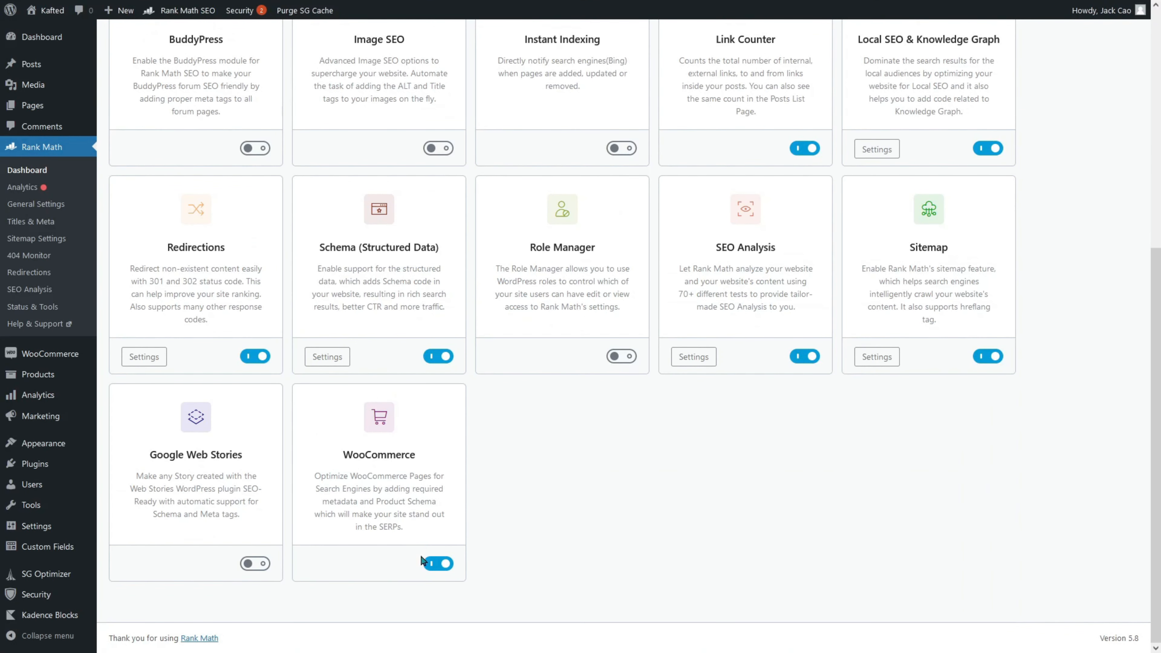
# Step: In the Xin Zuo Knife product editor, set the Rank Math focus keyword to "Xin Zuo Knife"
pyautogui.click(786, 13)
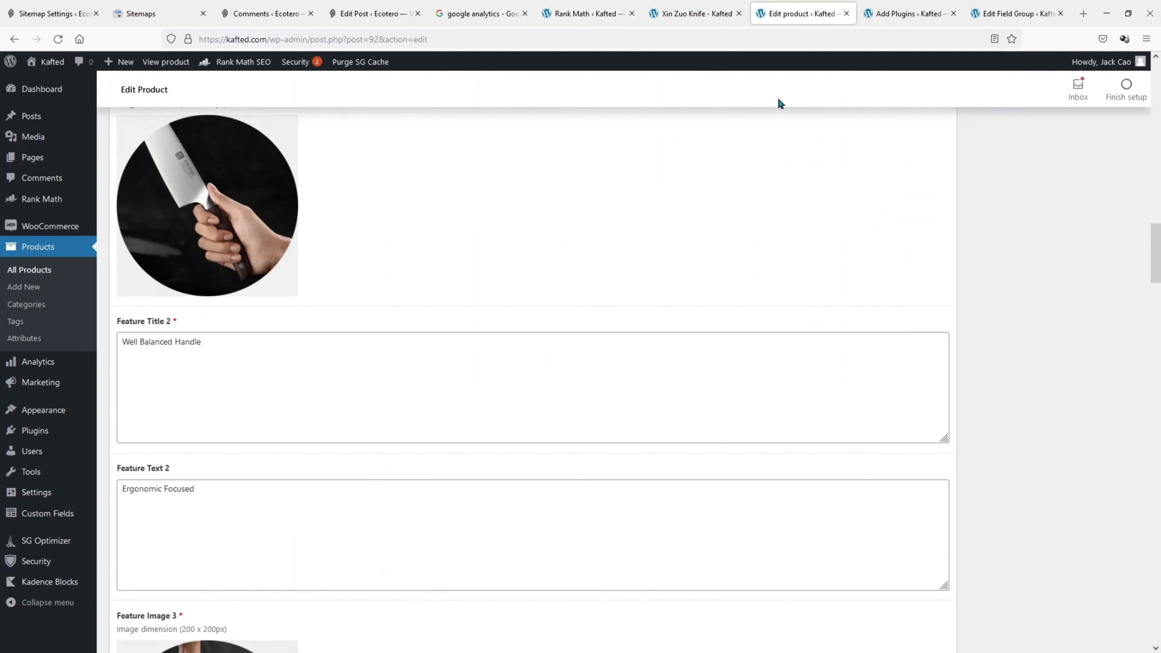
pyautogui.moveTo(1155, 229); pyautogui.dragTo(1115, 633)
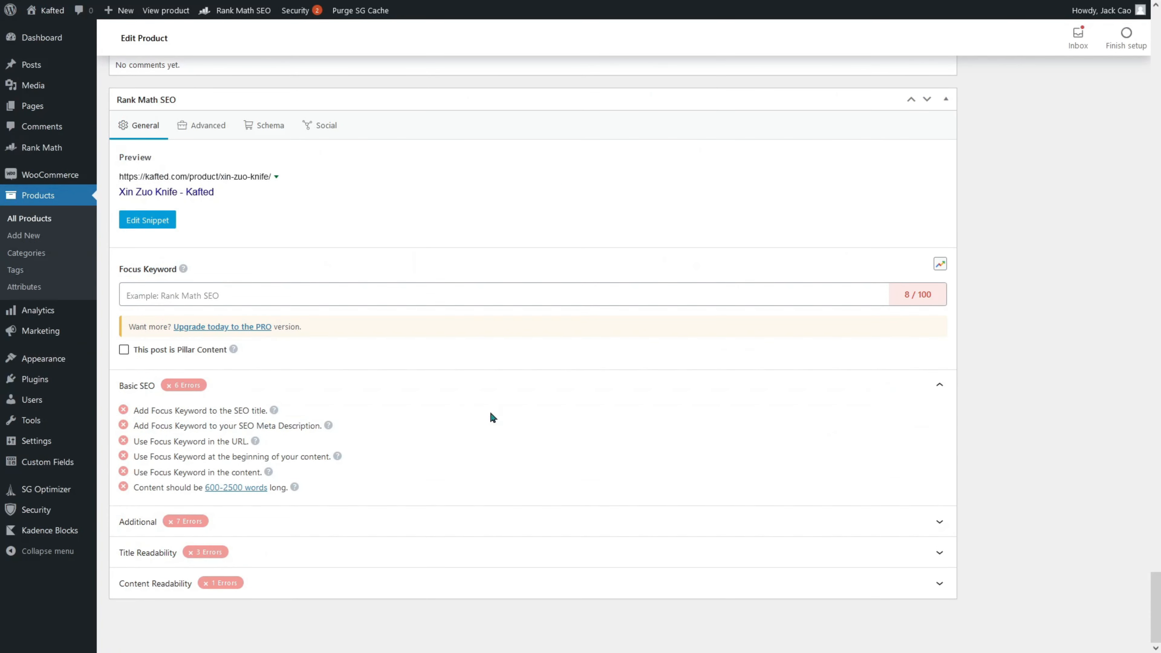
pyautogui.scroll(1, 121, 100)
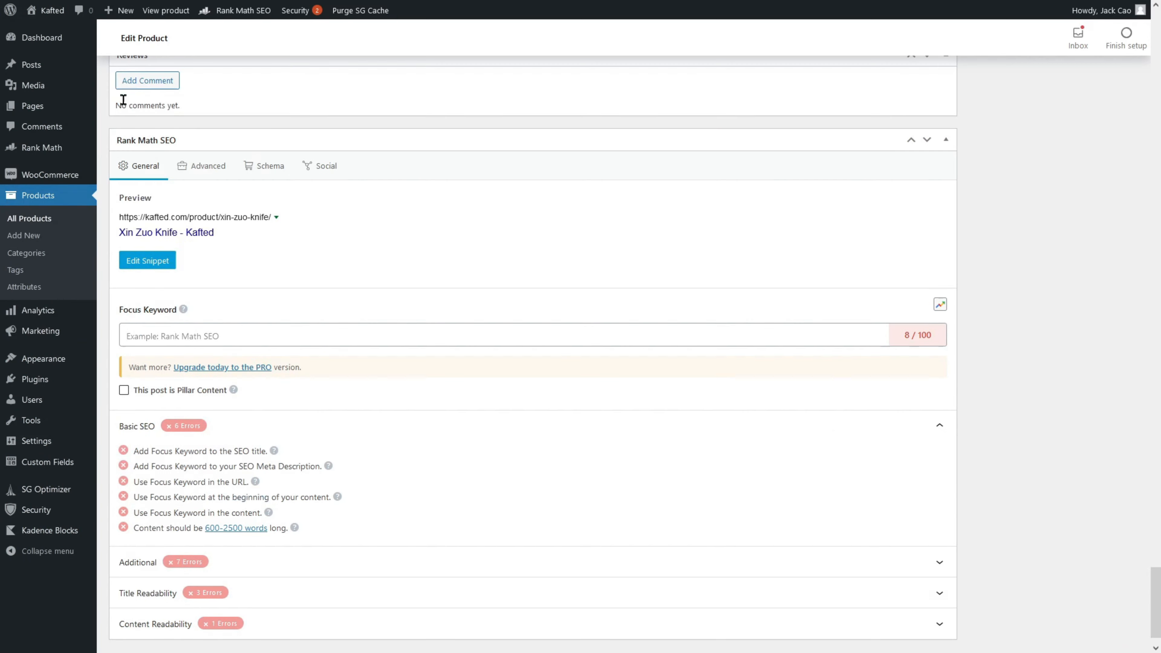
pyautogui.scroll(-1, 183, 98)
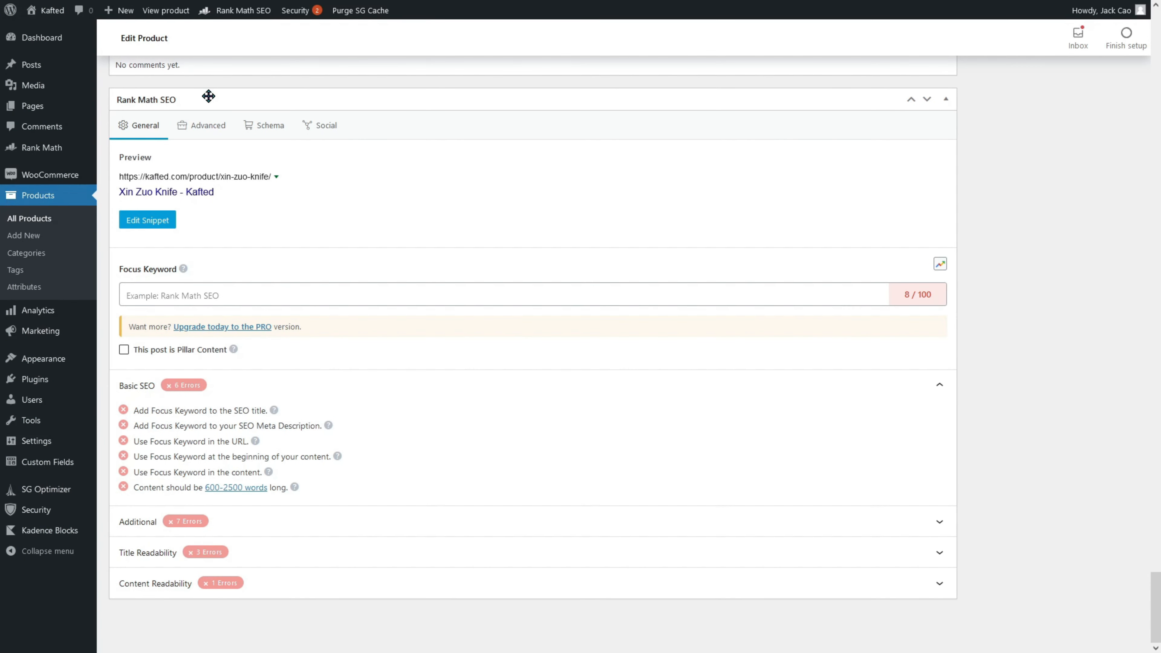
pyautogui.click(206, 292)
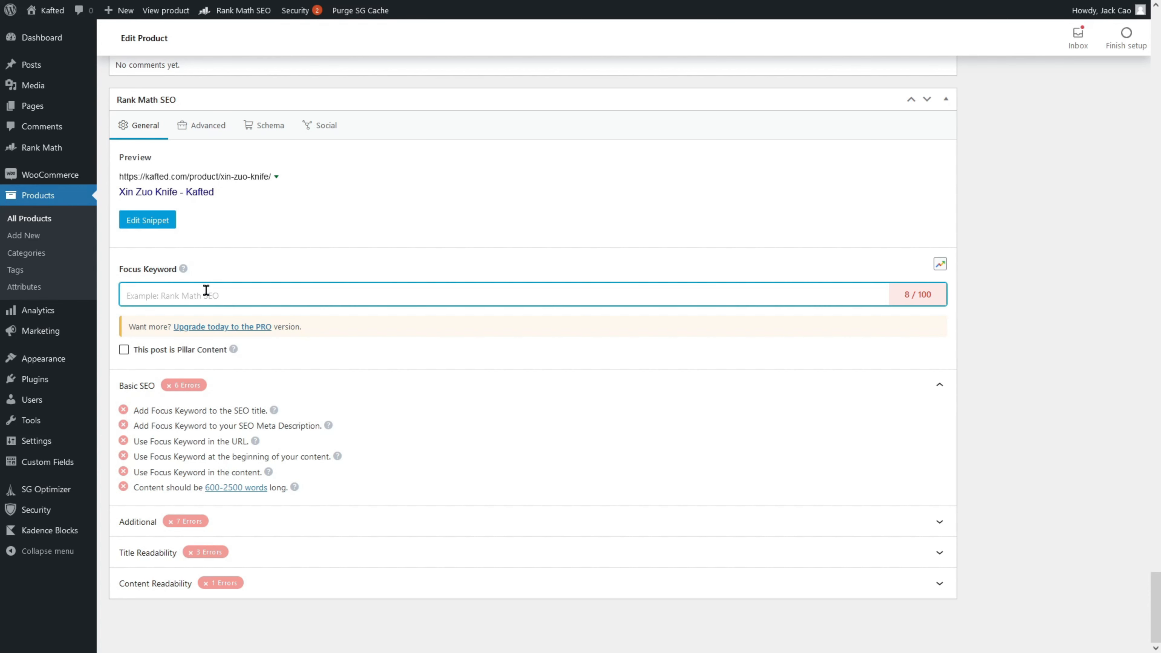
pyautogui.write('Xin Zuo Kniw')
pyautogui.write('e')
pyautogui.click(776, 325)
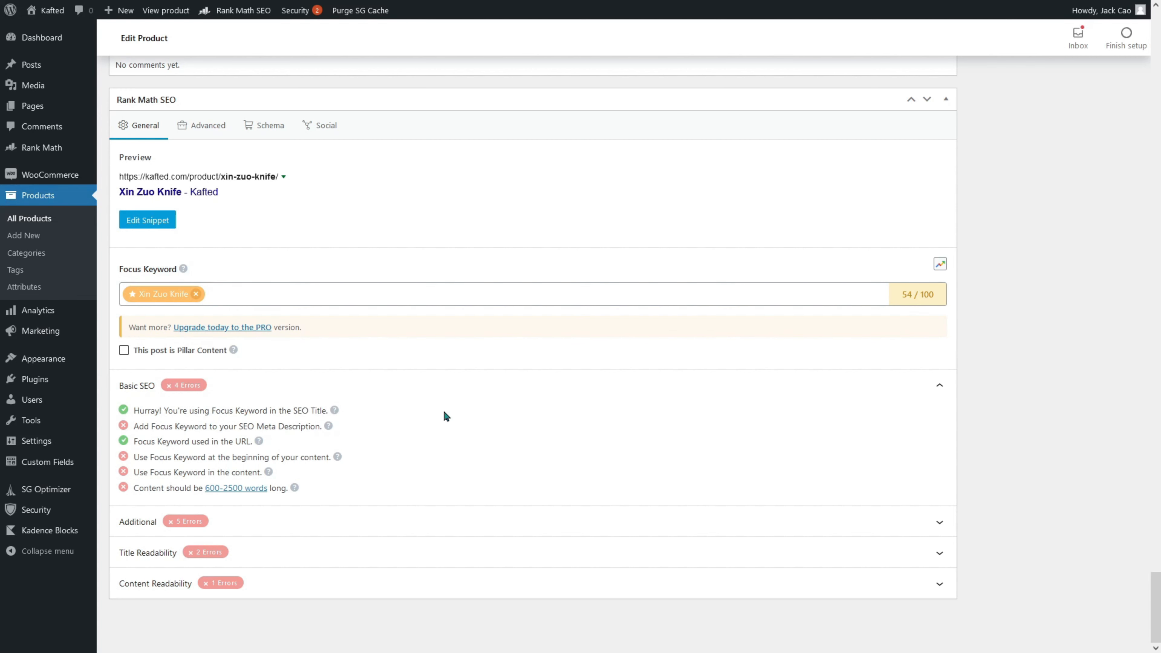
# Step: Examine the content length check under Basic SEO and compare it with the product's filled-in custom fields
pyautogui.moveTo(133, 488); pyautogui.dragTo(221, 491)
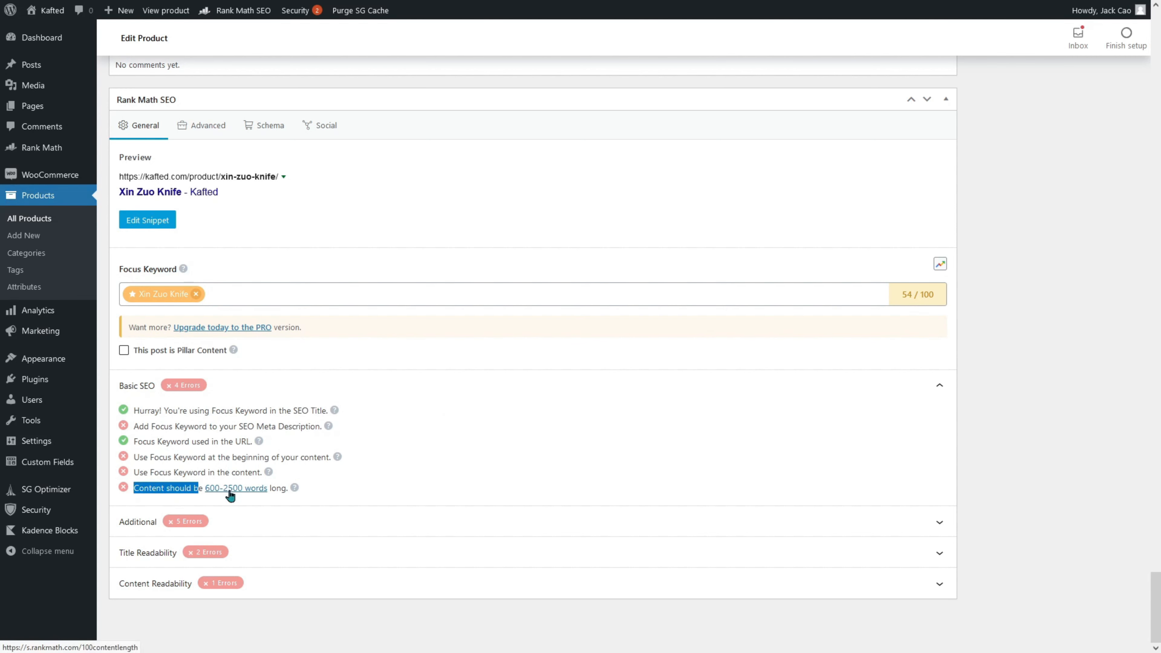
pyautogui.scroll(15, 432, 463)
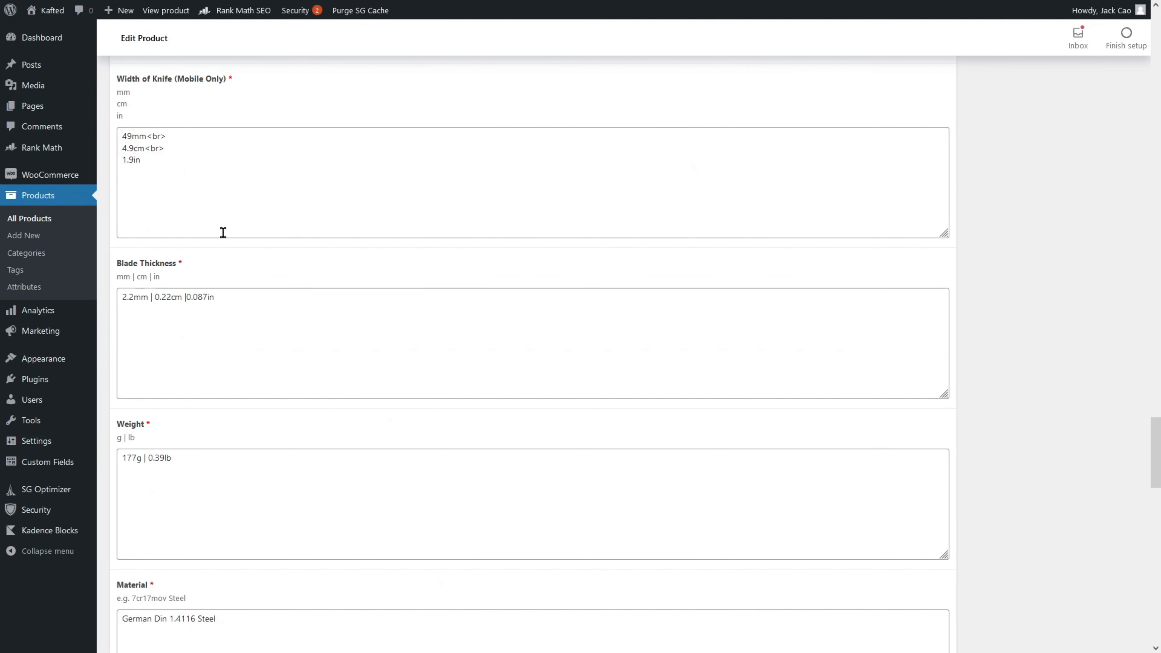
pyautogui.scroll(20, 220, 233)
pyautogui.scroll(10, 235, 341)
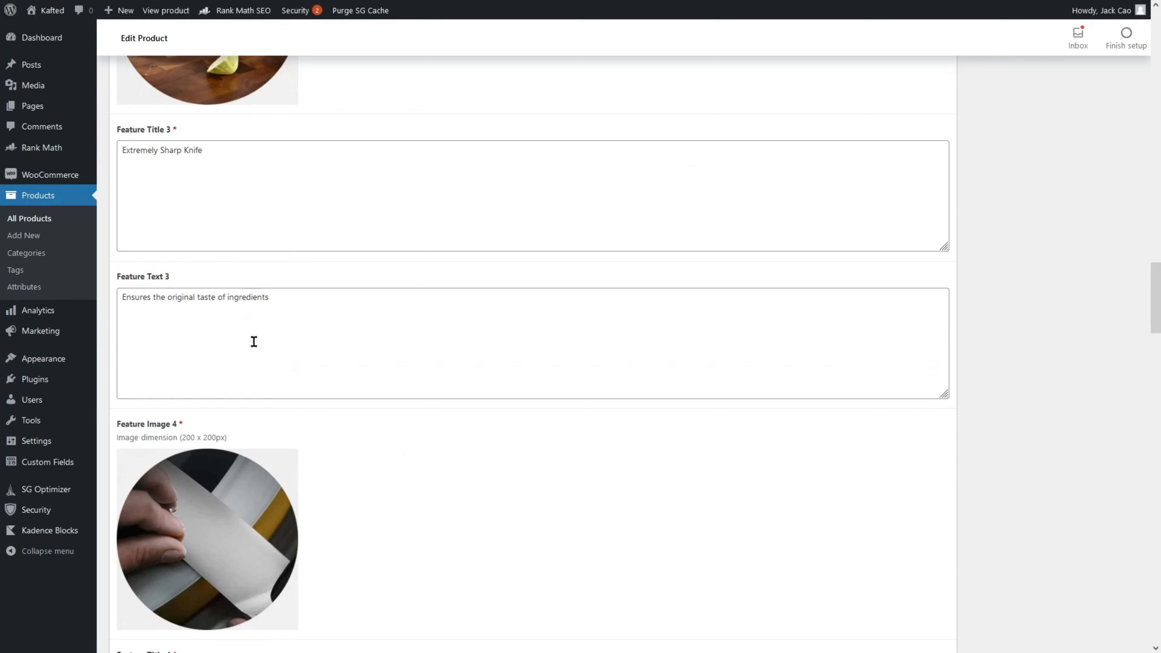
pyautogui.moveTo(1156, 201); pyautogui.dragTo(1157, 630)
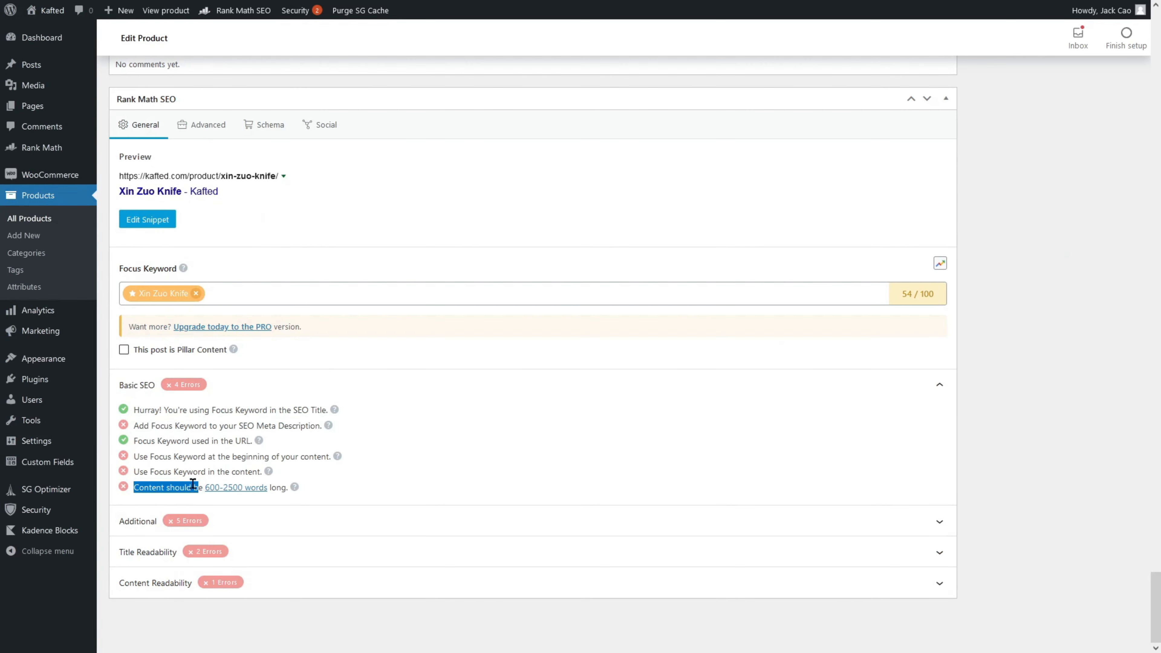
pyautogui.click(185, 484)
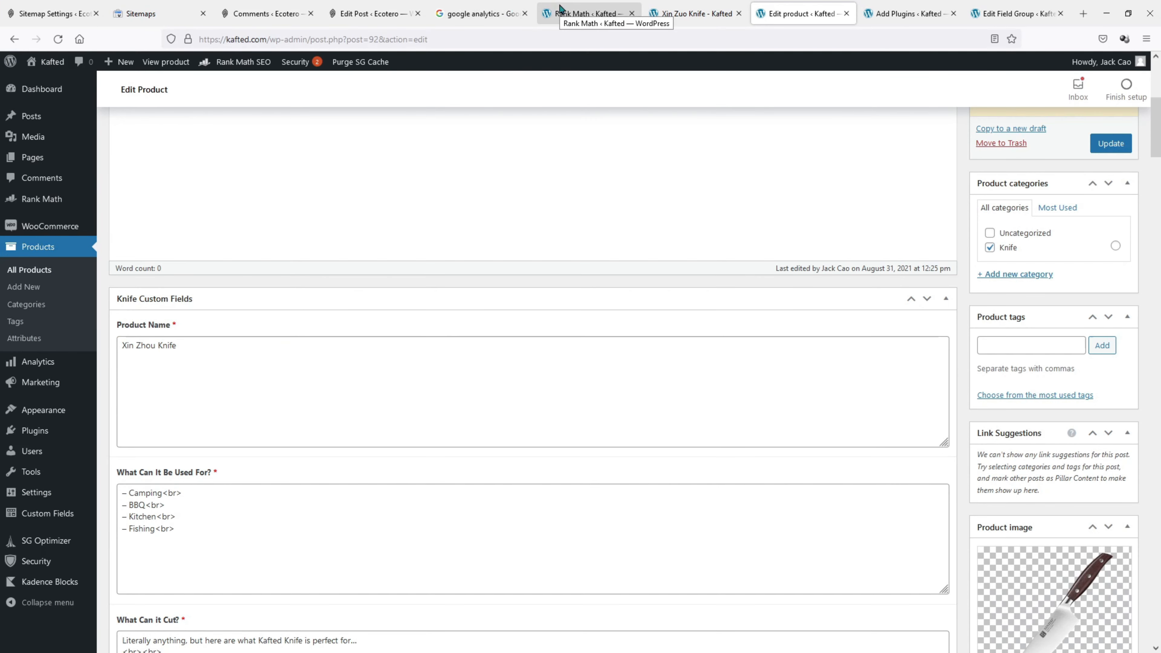
# Step: Enable the ACF module in the Rank Math dashboard of the Kafted site
pyautogui.click(552, 9)
pyautogui.rightClick(552, 8)
pyautogui.click(474, 118)
pyautogui.scroll(7, 396, 248)
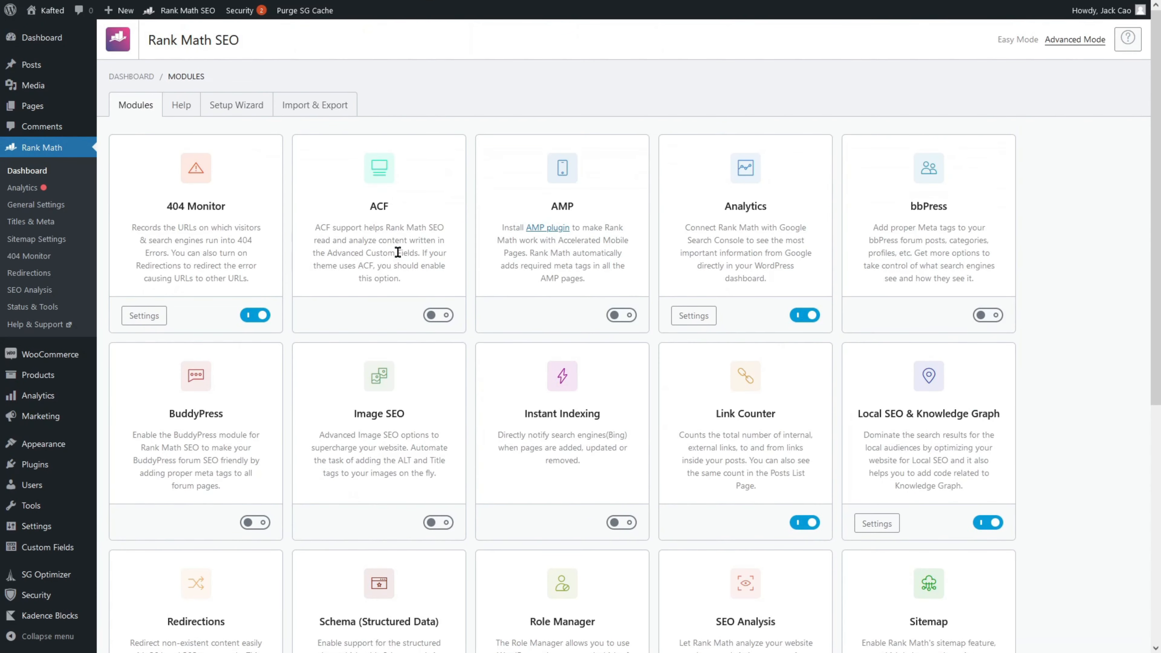
pyautogui.click(439, 317)
# Step: Reload the Xin Zuo Knife product editor and examine the content length check in the Rank Math SEO box
pyautogui.click(713, 9)
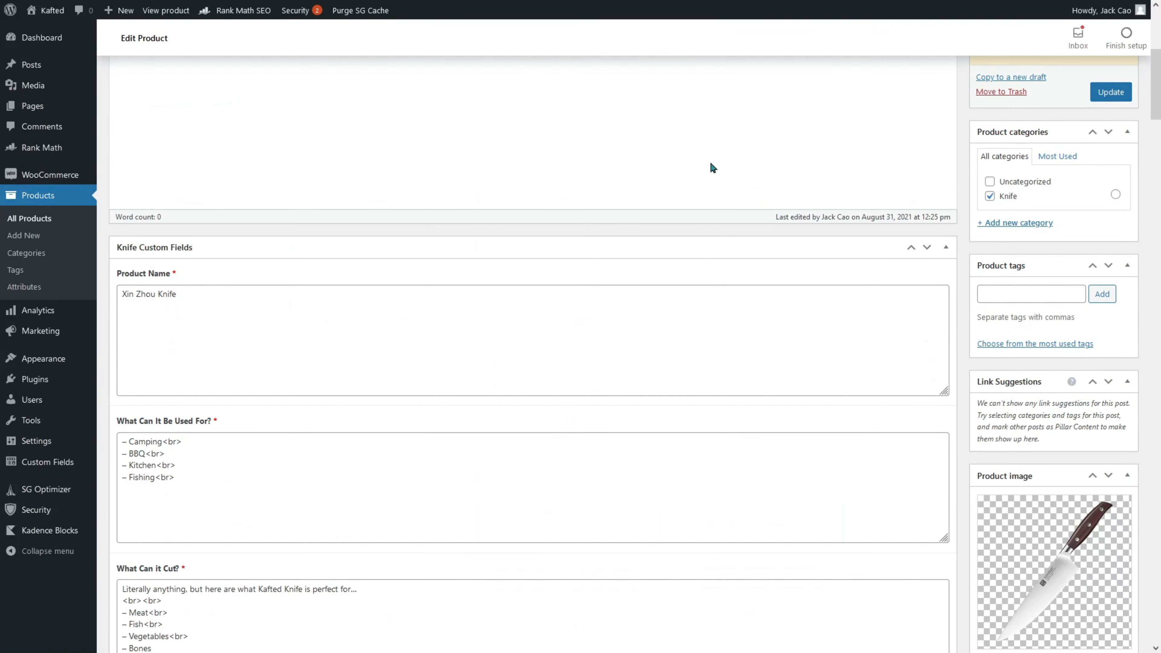
pyautogui.press('F5')
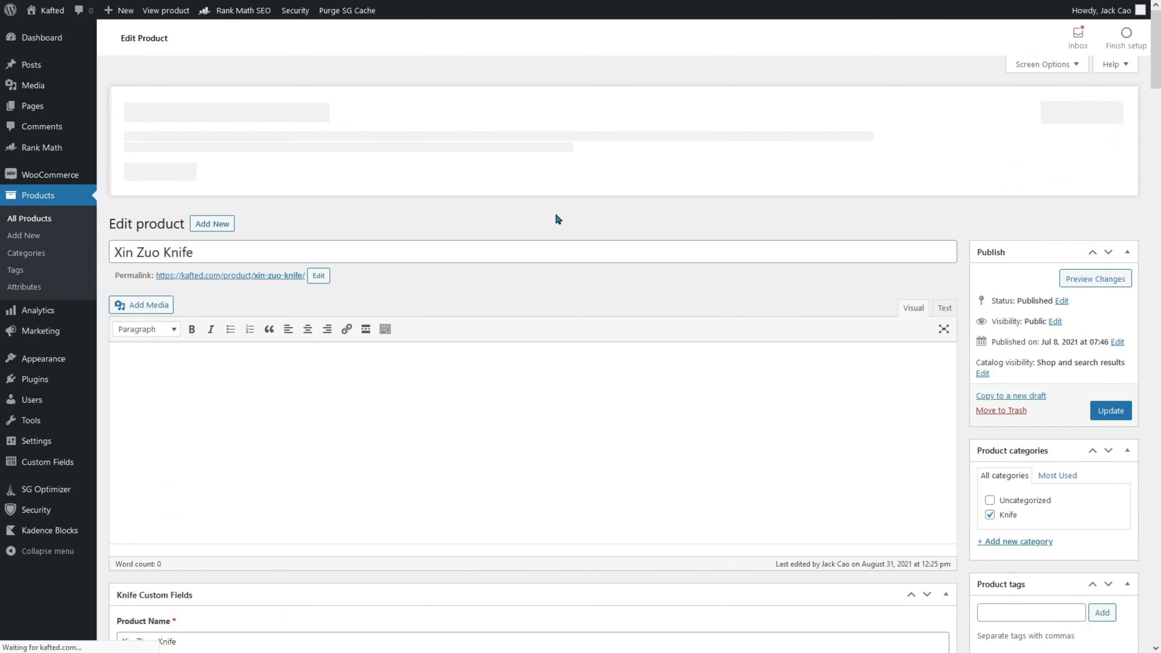
pyautogui.moveTo(1156, 50); pyautogui.dragTo(1140, 604)
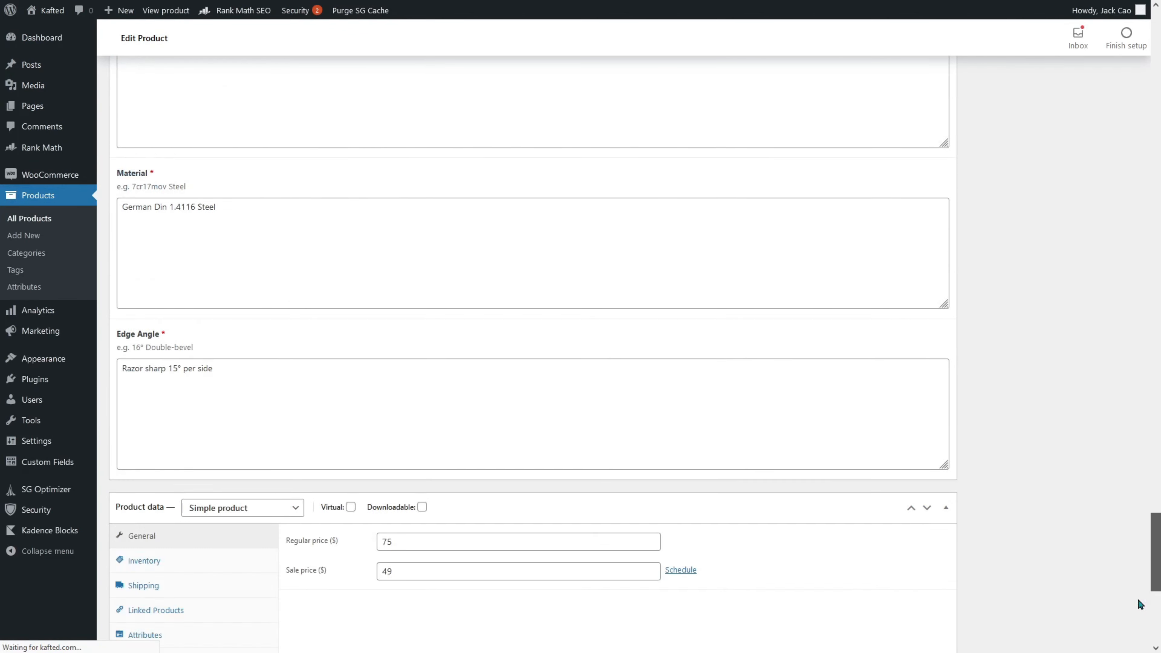
pyautogui.scroll(-7, 1097, 615)
pyautogui.click(946, 590)
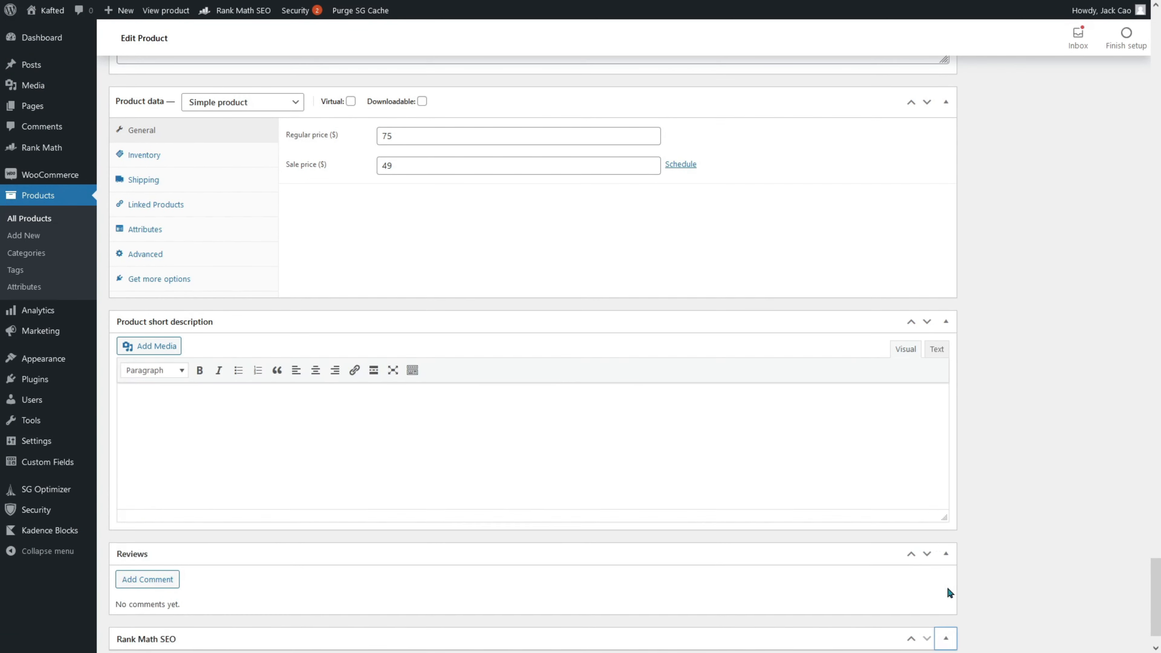
pyautogui.scroll(-10, 947, 585)
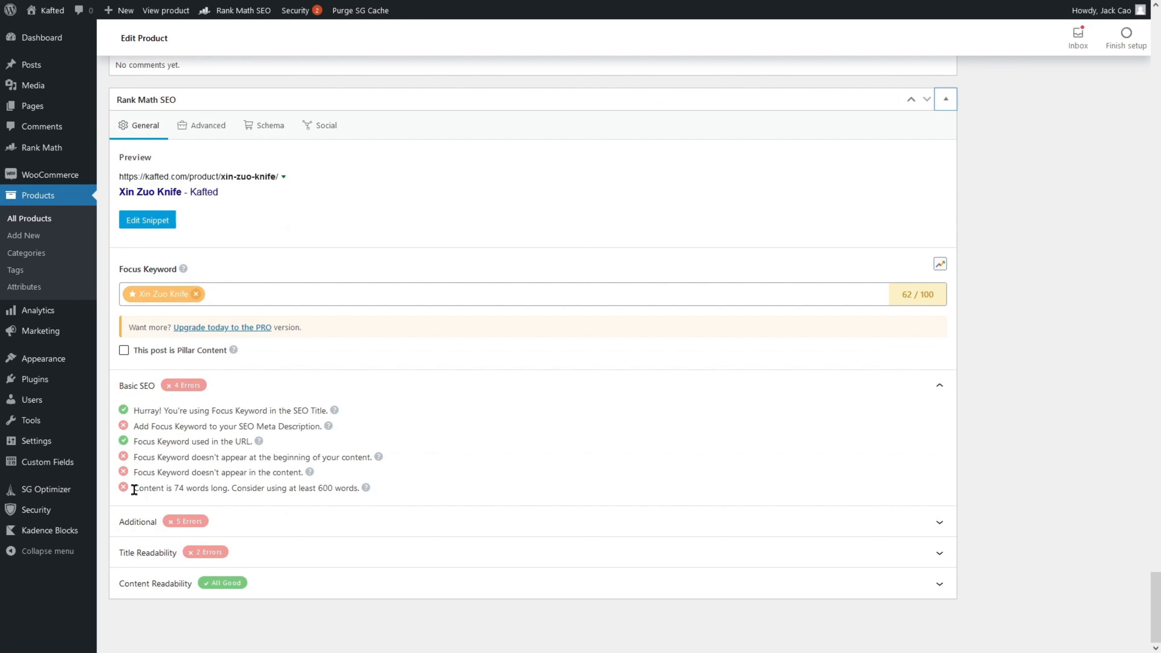
pyautogui.moveTo(134, 489); pyautogui.dragTo(226, 488)
# Step: Look through the product's custom fields and main description, and place the cursor in the product short description
pyautogui.scroll(20, 226, 488)
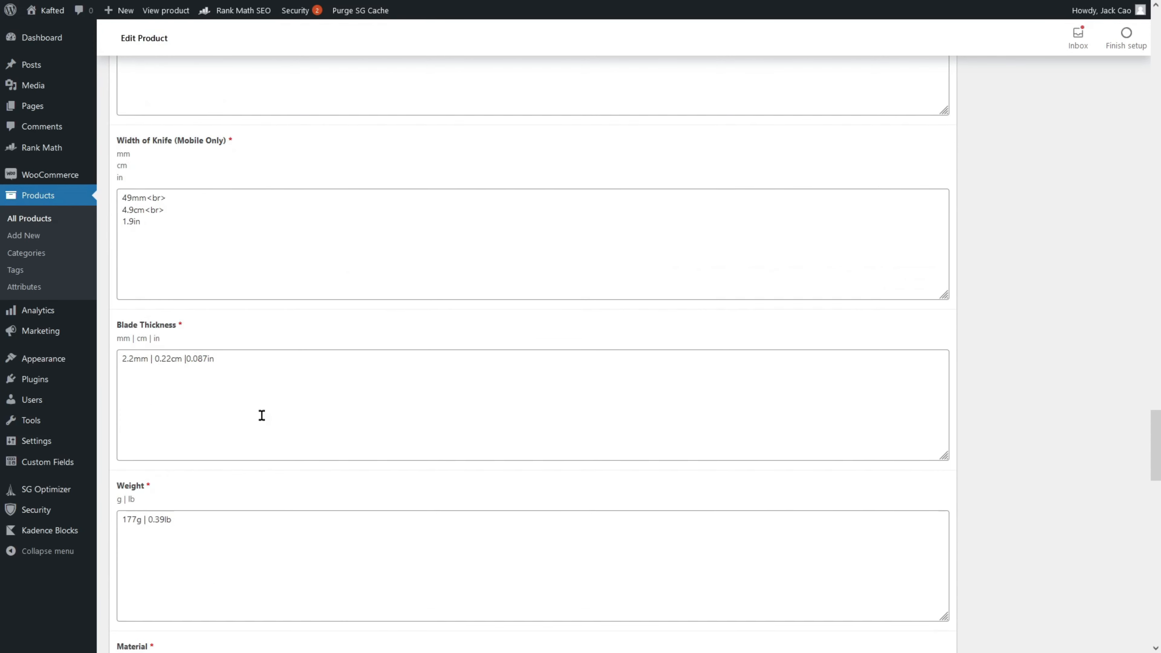
pyautogui.scroll(10, 300, 312)
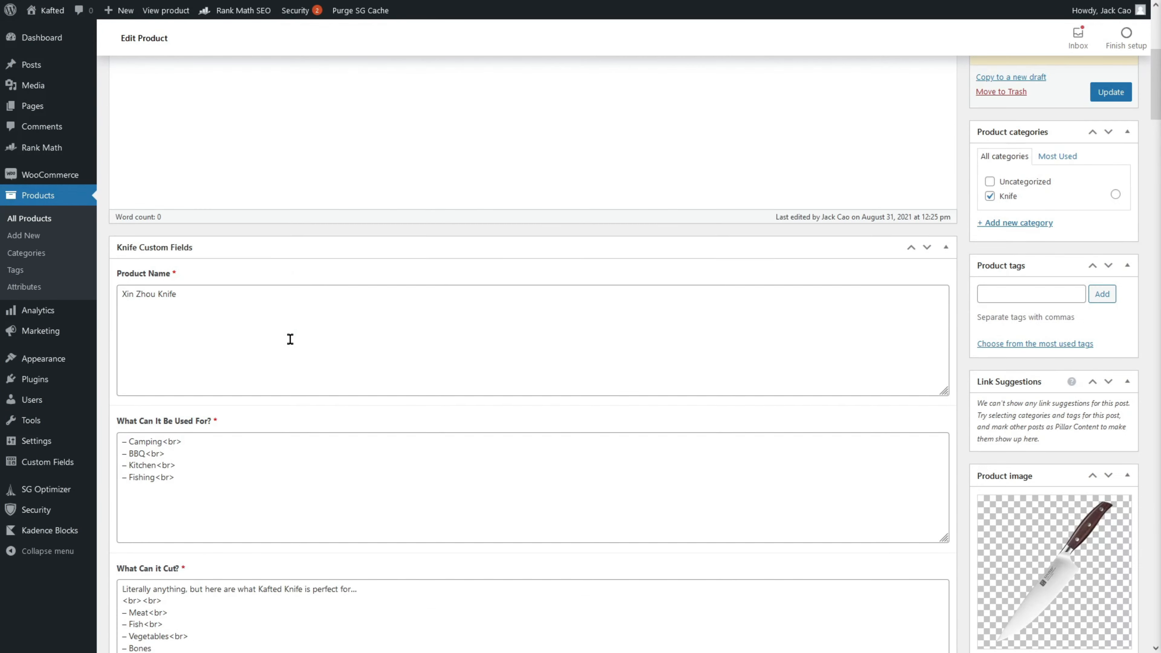
pyautogui.scroll(7, 290, 338)
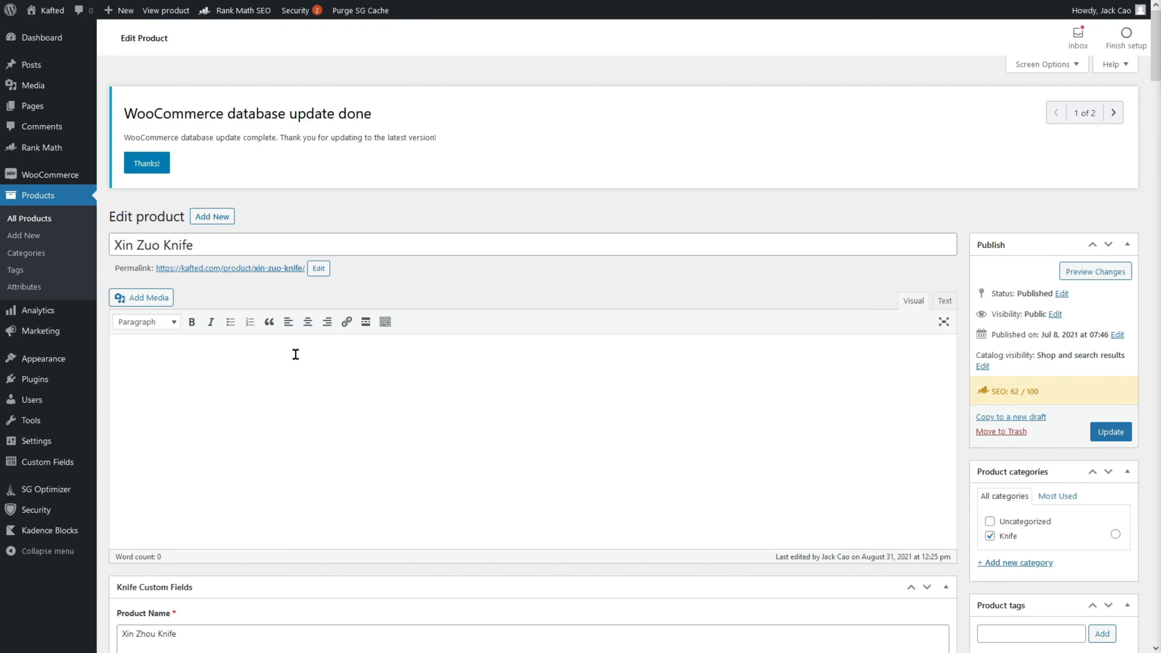
pyautogui.scroll(-20, 333, 401)
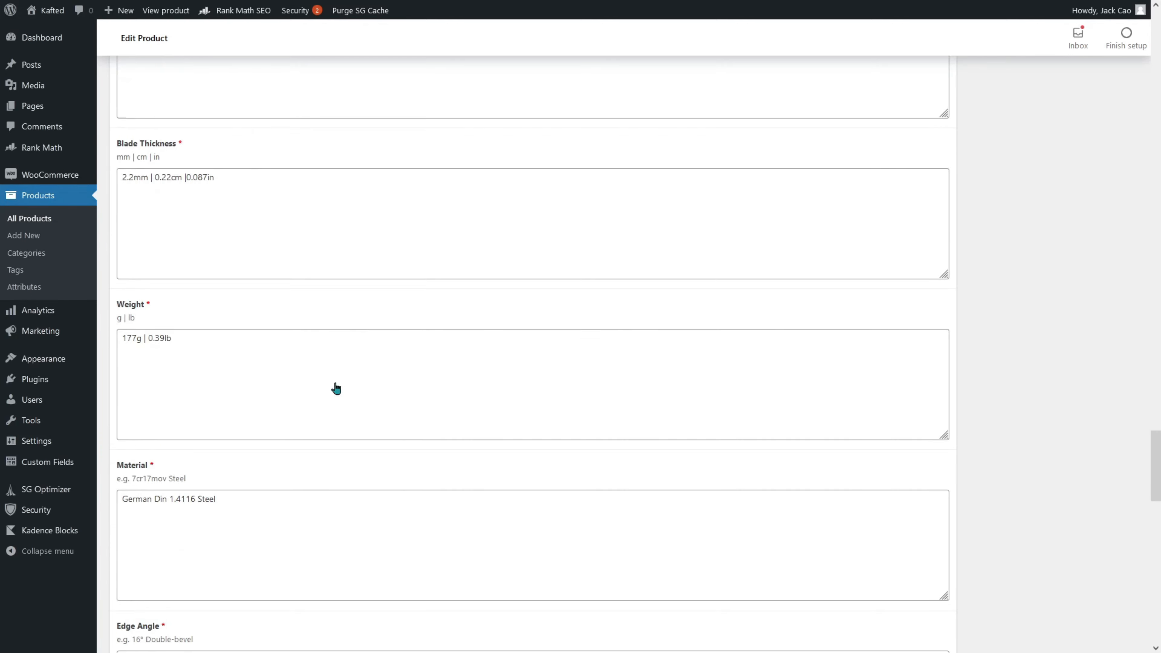
pyautogui.click(314, 314)
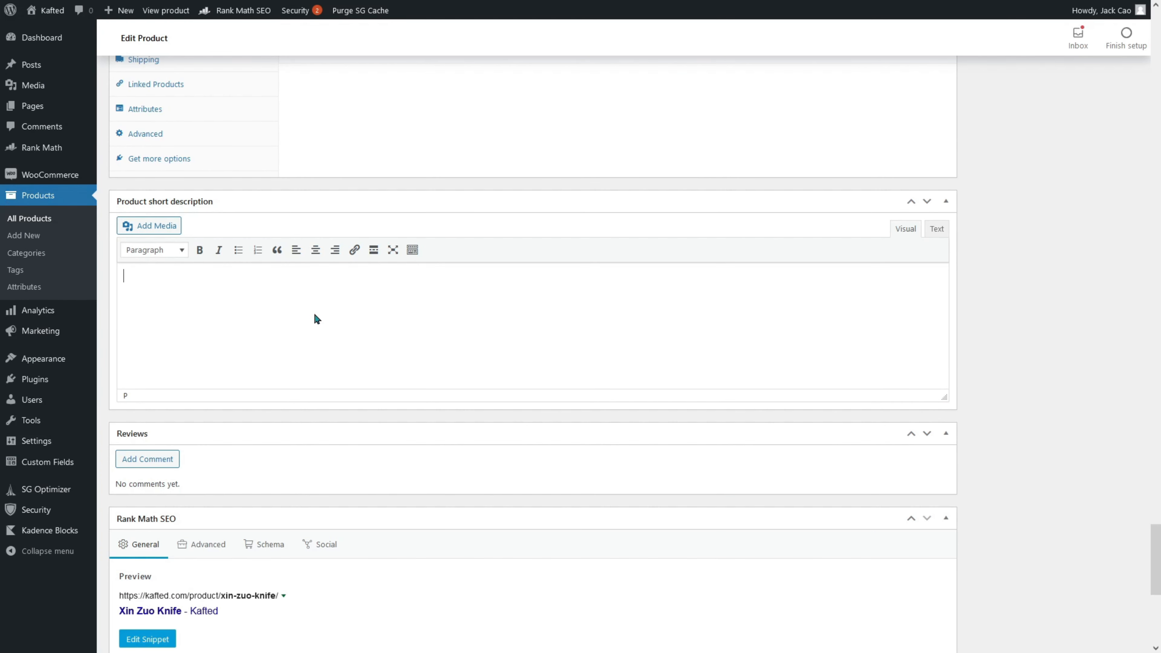
# Step: Open the Products section of Rank Math's Titles & Meta settings
pyautogui.moveTo(41, 148)
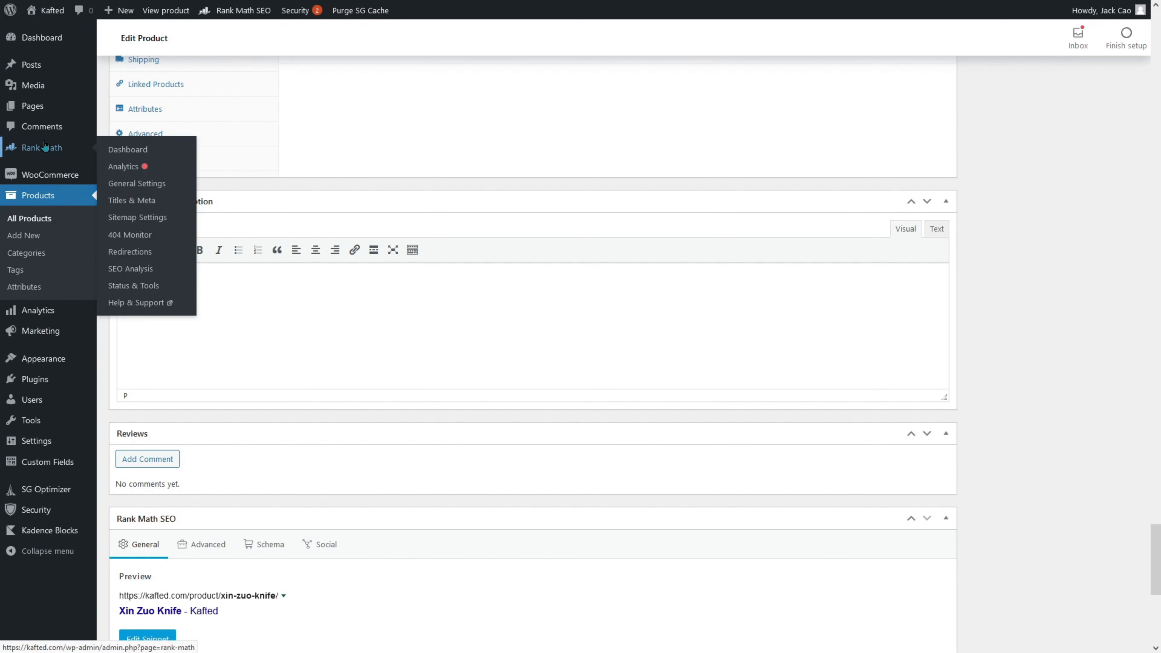
pyautogui.click(132, 200)
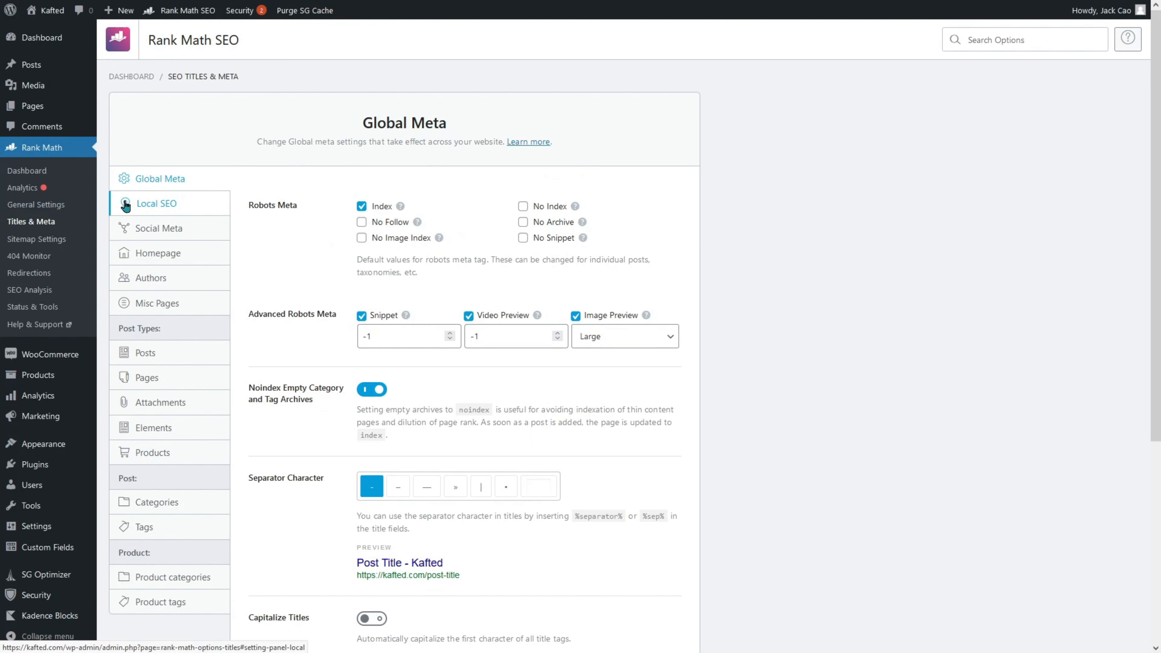
pyautogui.scroll(-3, 184, 316)
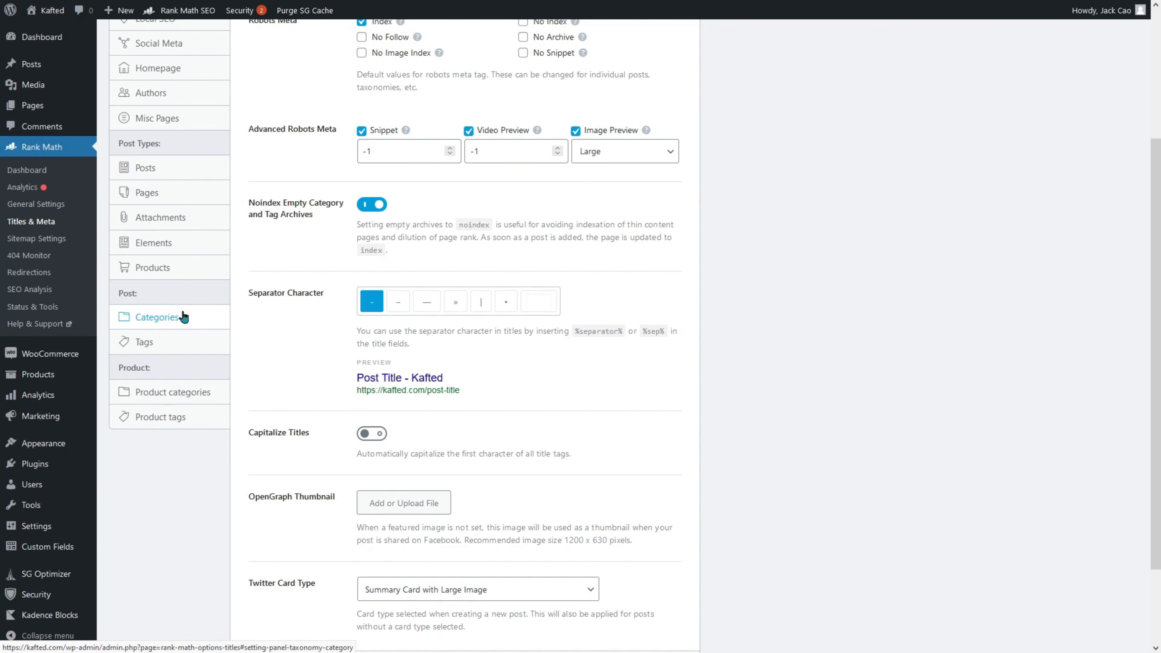
pyautogui.click(187, 273)
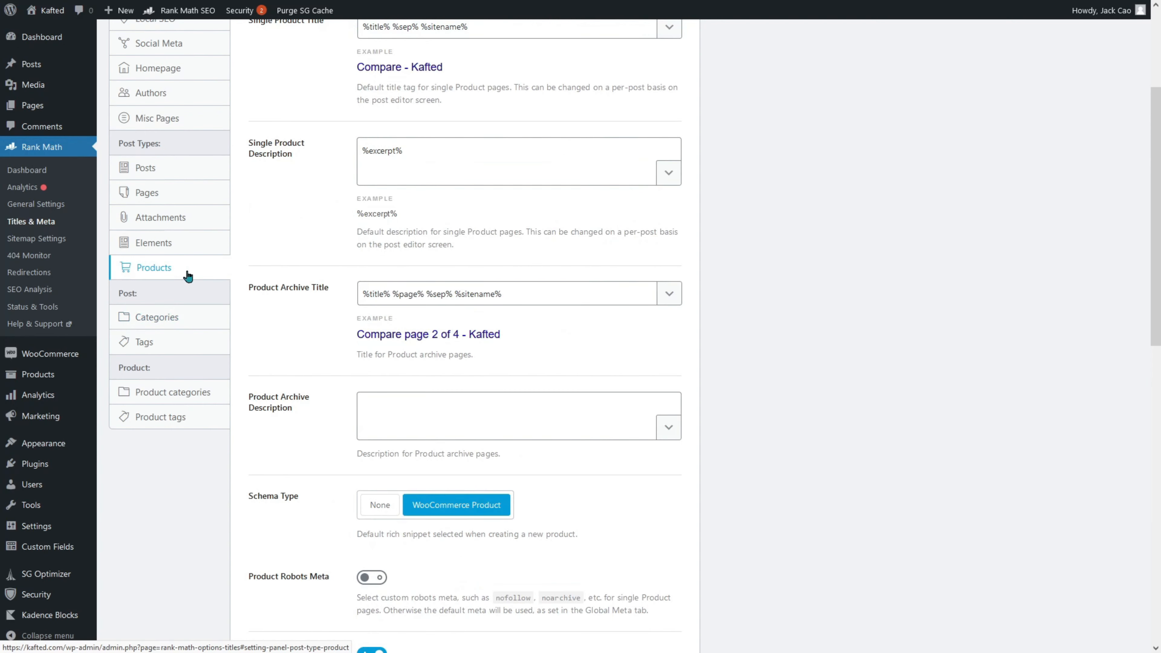
pyautogui.scroll(3, 303, 340)
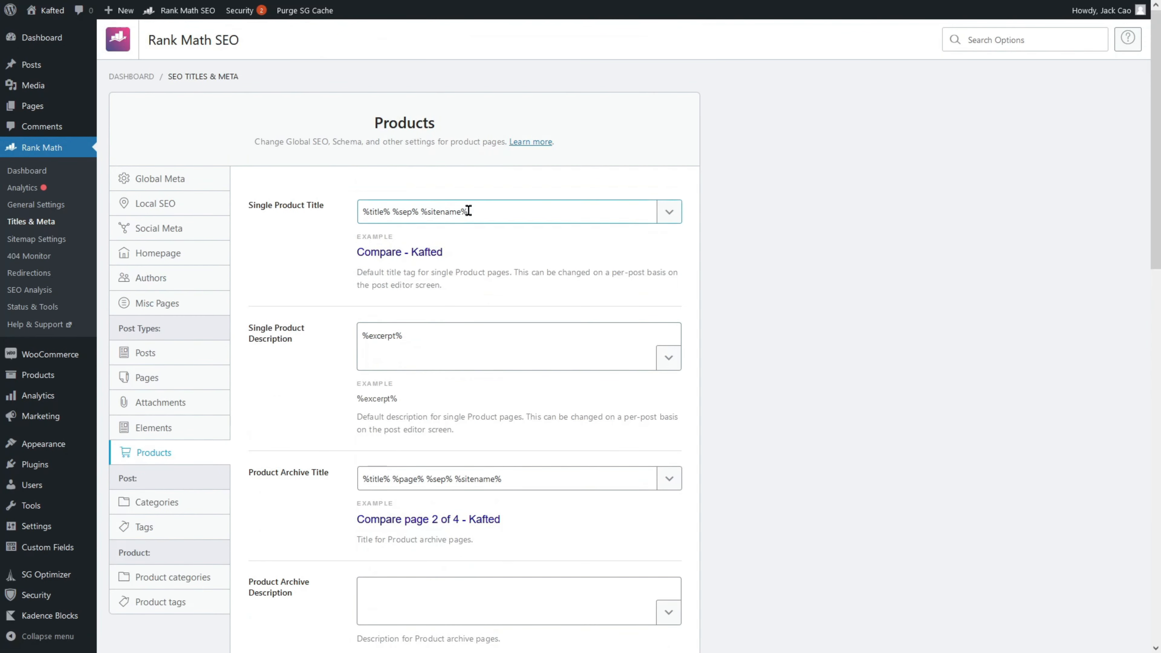
# Step: Examine the Single Product Title template and the other description, archive, schema and link suggestion settings for products
pyautogui.moveTo(468, 211); pyautogui.dragTo(324, 226)
pyautogui.click(325, 231)
pyautogui.moveTo(483, 217); pyautogui.dragTo(312, 198)
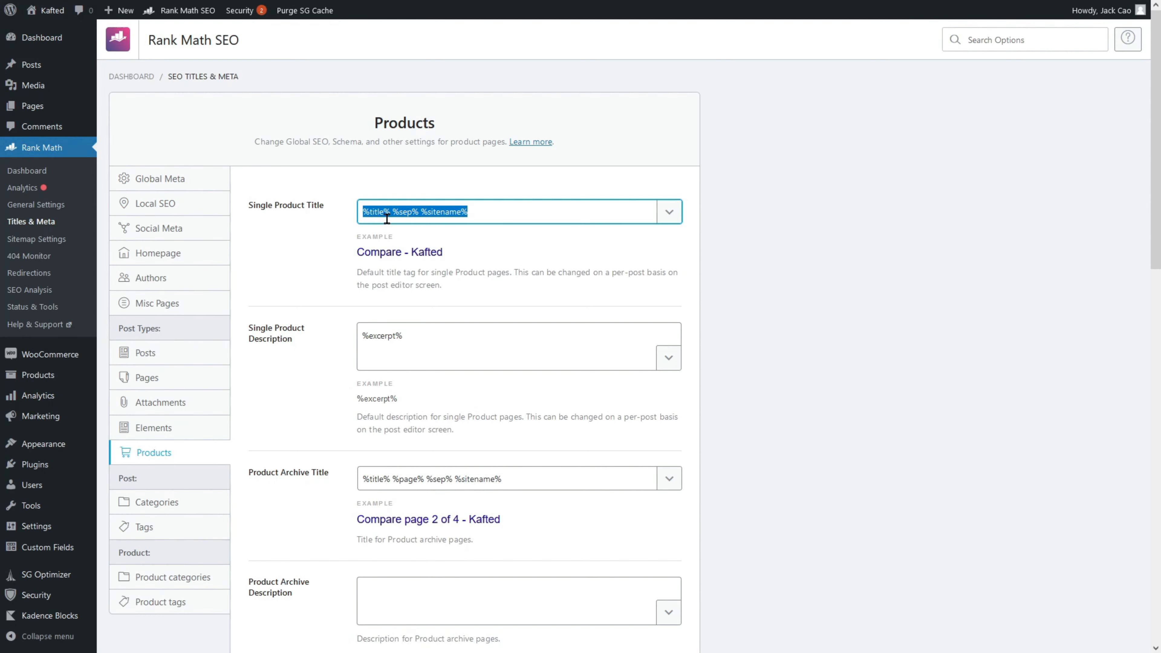
pyautogui.scroll(-4, 369, 250)
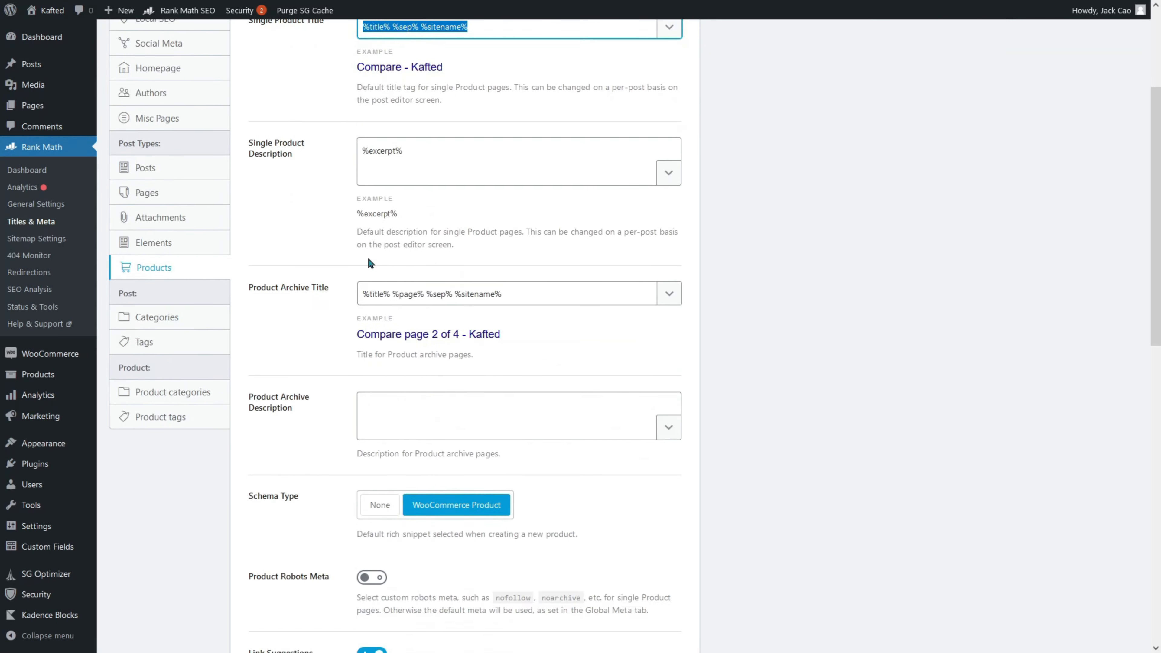
pyautogui.scroll(-8, 369, 259)
pyautogui.scroll(4, 344, 311)
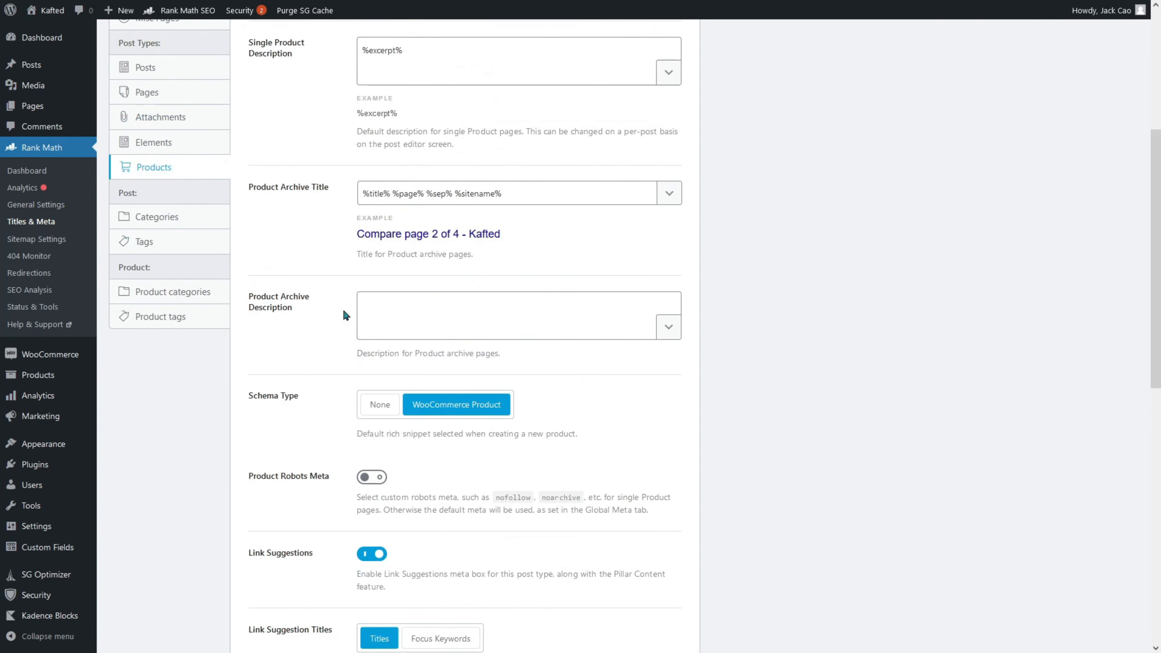
# Step: Enable custom Category Archives Robots Meta in the Product categories settings, and open the Product tags settings
pyautogui.scroll(4, 343, 311)
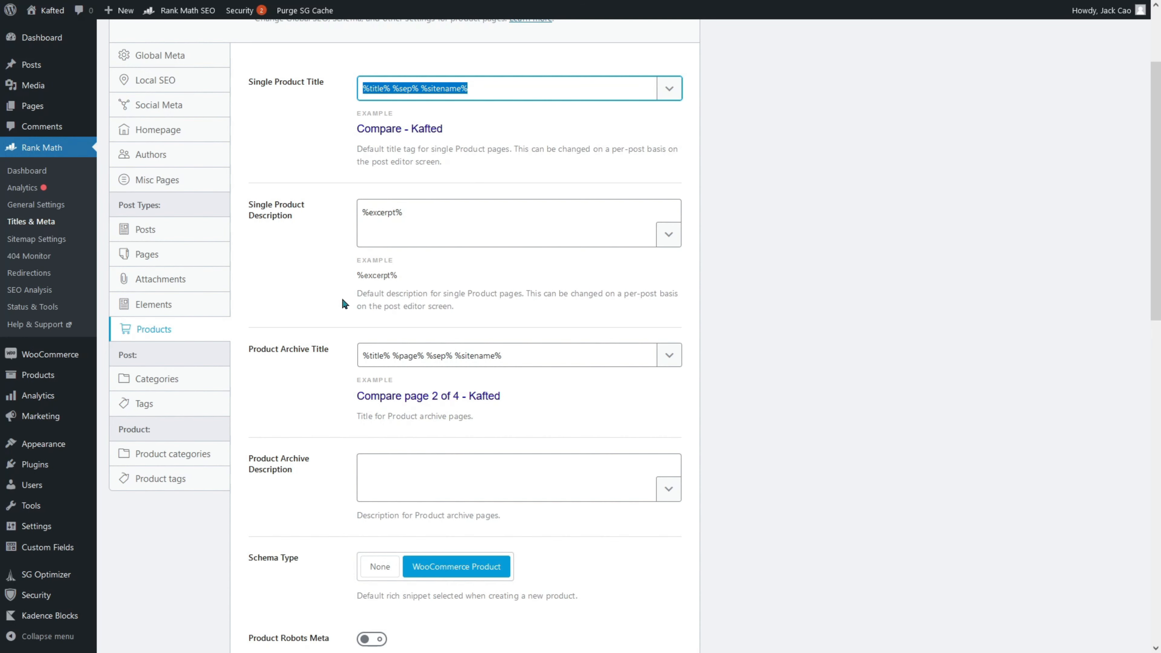
pyautogui.click(174, 454)
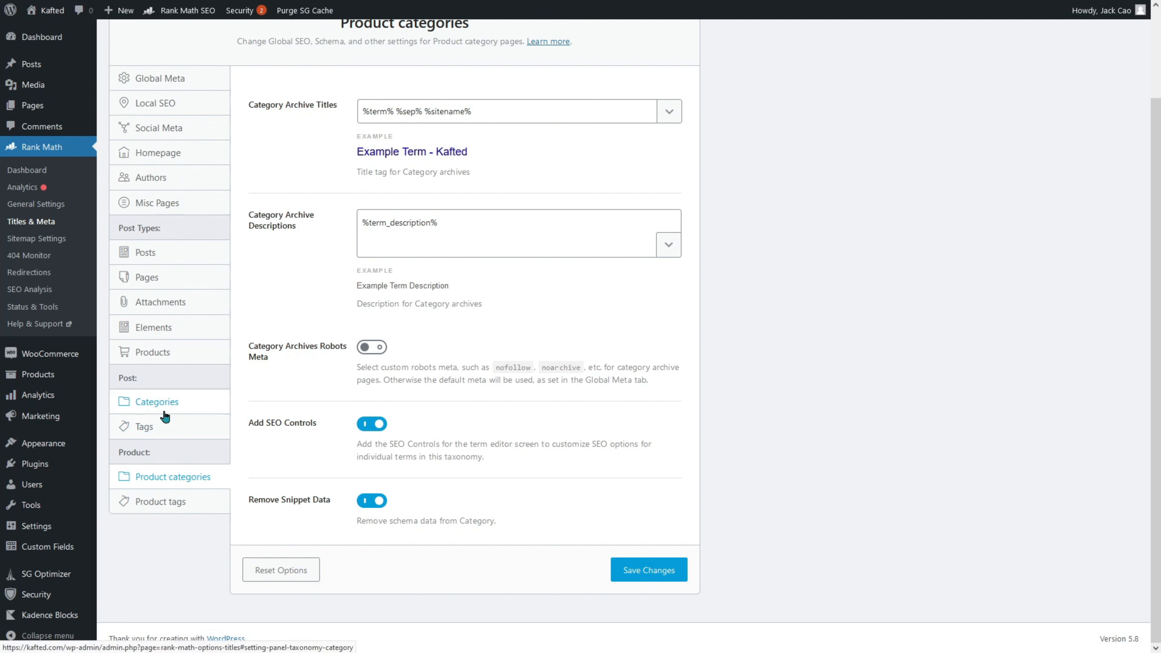
pyautogui.click(371, 346)
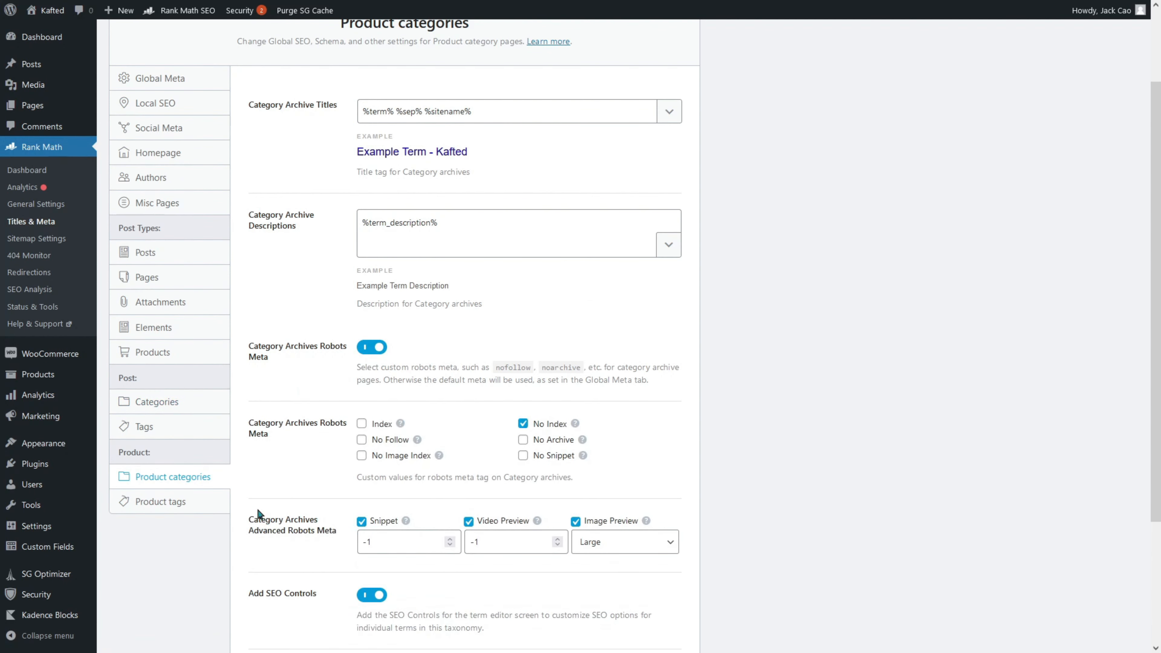
pyautogui.click(197, 512)
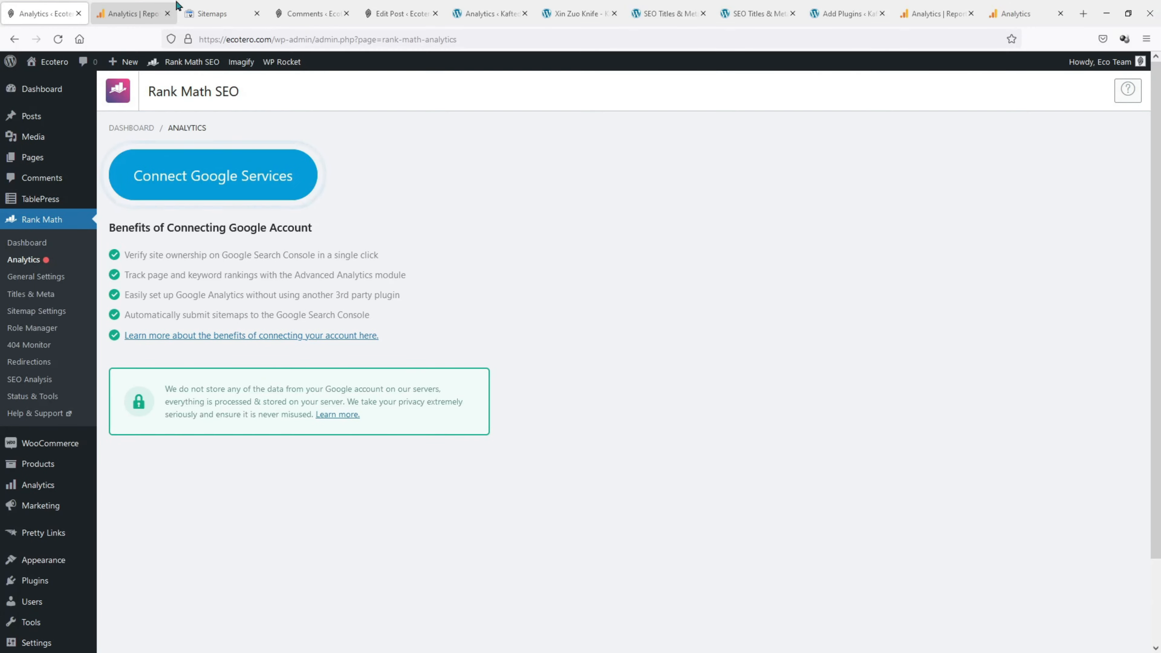
# Step: Connect Rank Math on the Ecotero site to the site's Google account, granting access to Analytics data, Search Console data and the site list
pyautogui.click(174, 7)
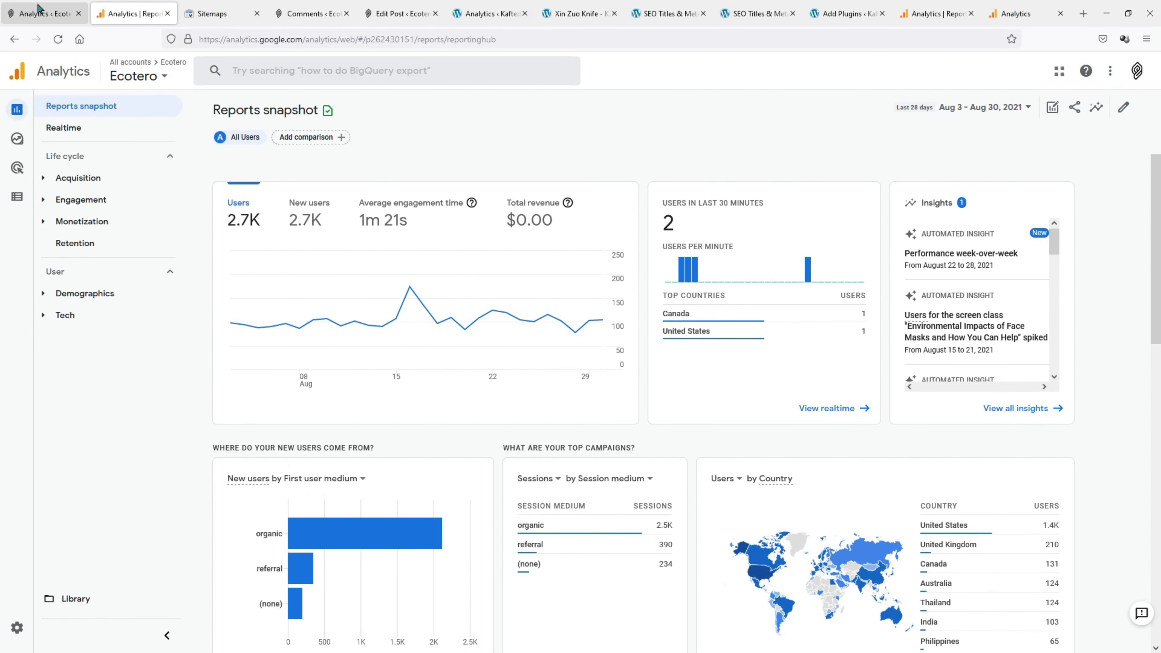
pyautogui.click(39, 7)
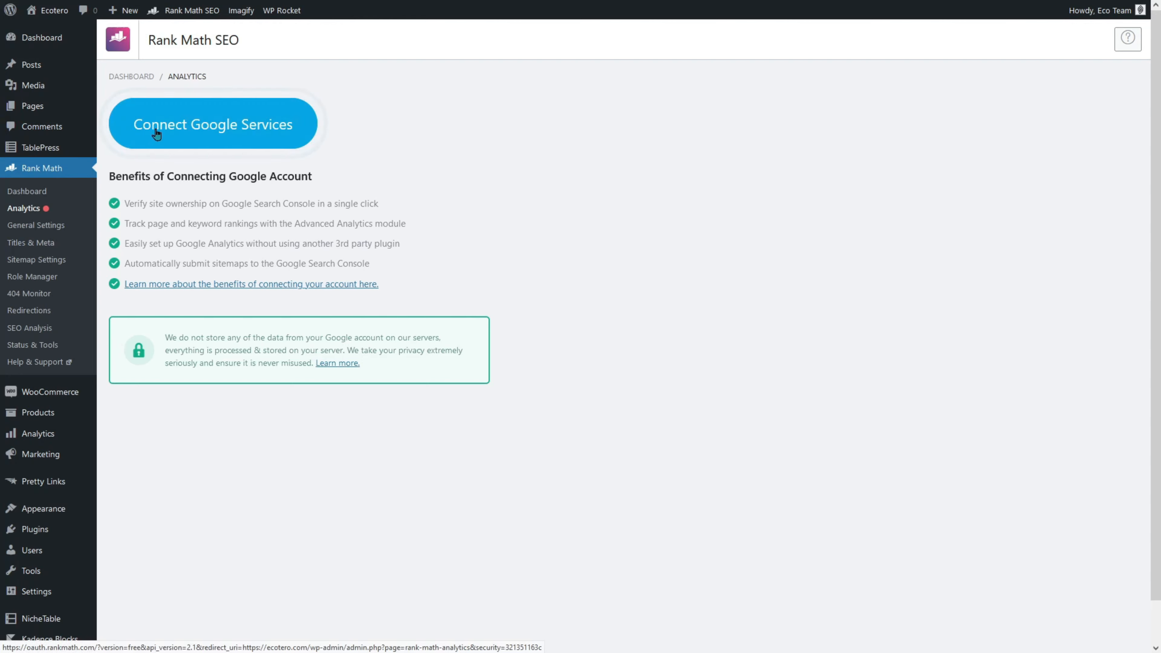
pyautogui.click(156, 134)
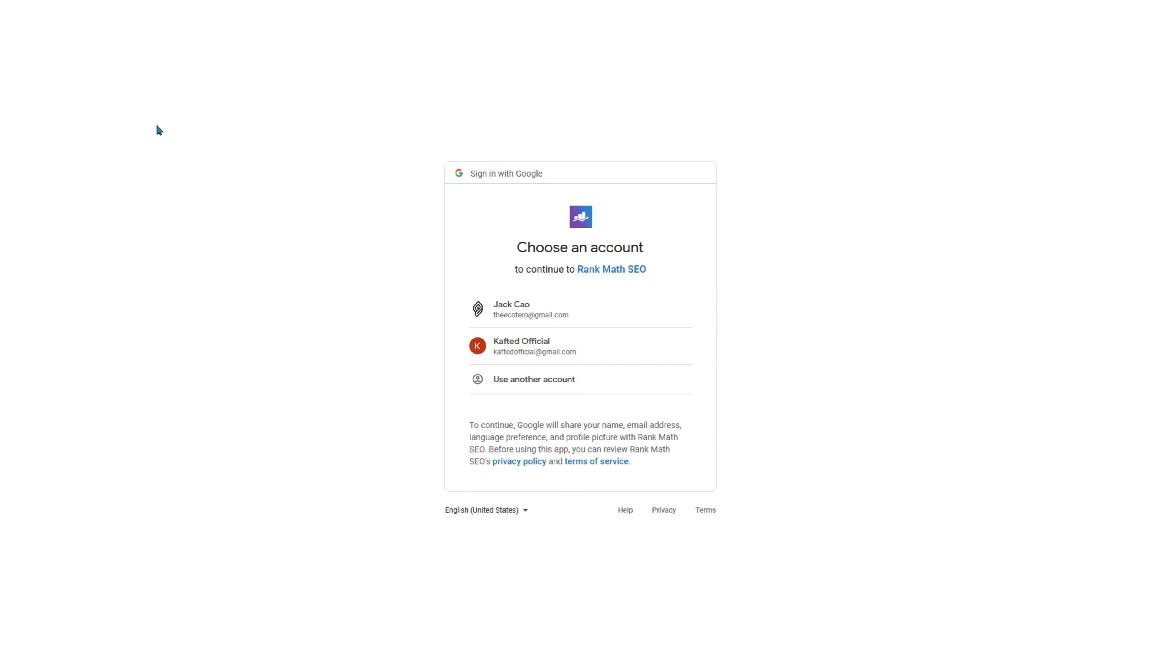
pyautogui.click(573, 318)
pyautogui.click(679, 358)
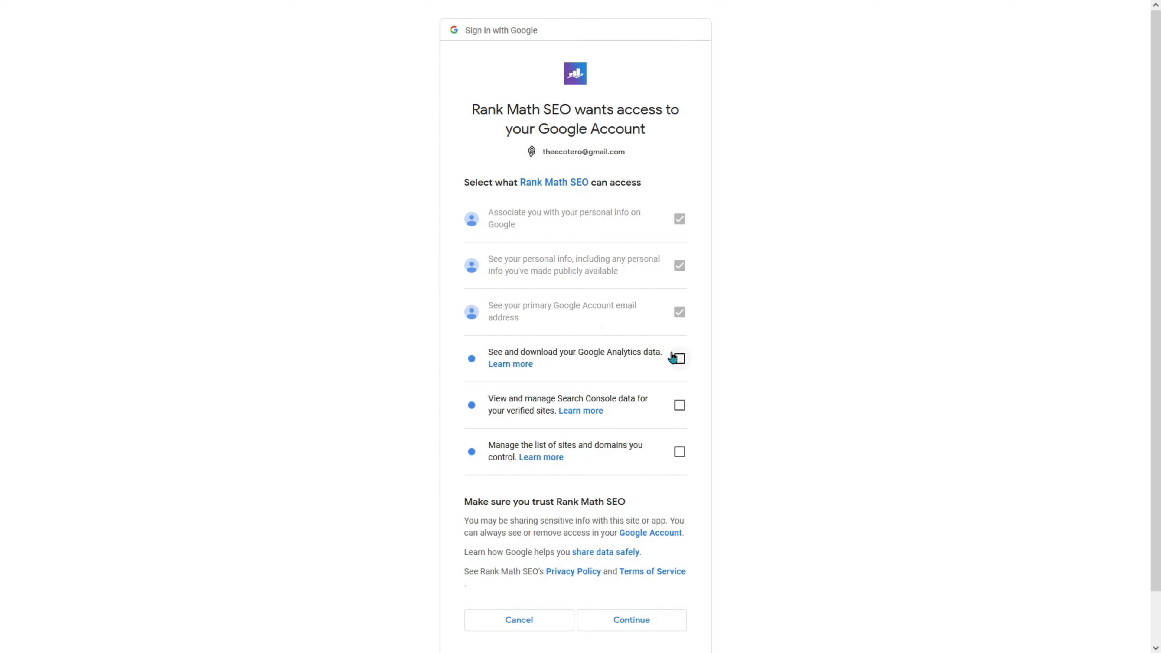
pyautogui.click(680, 405)
pyautogui.click(679, 452)
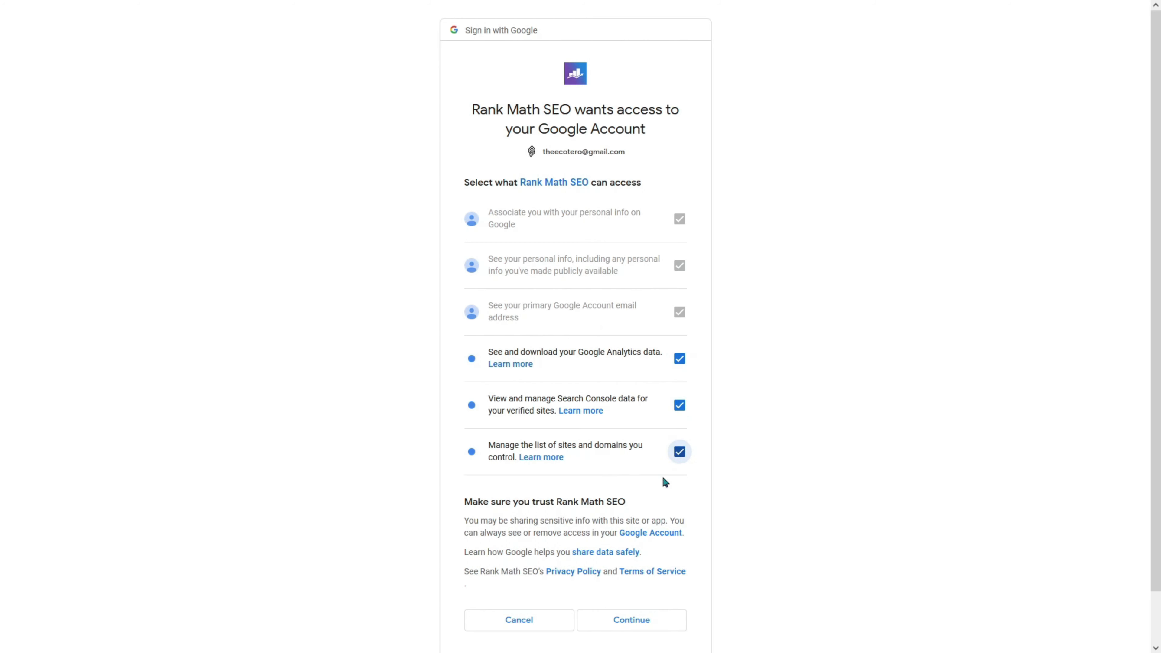
pyautogui.click(640, 630)
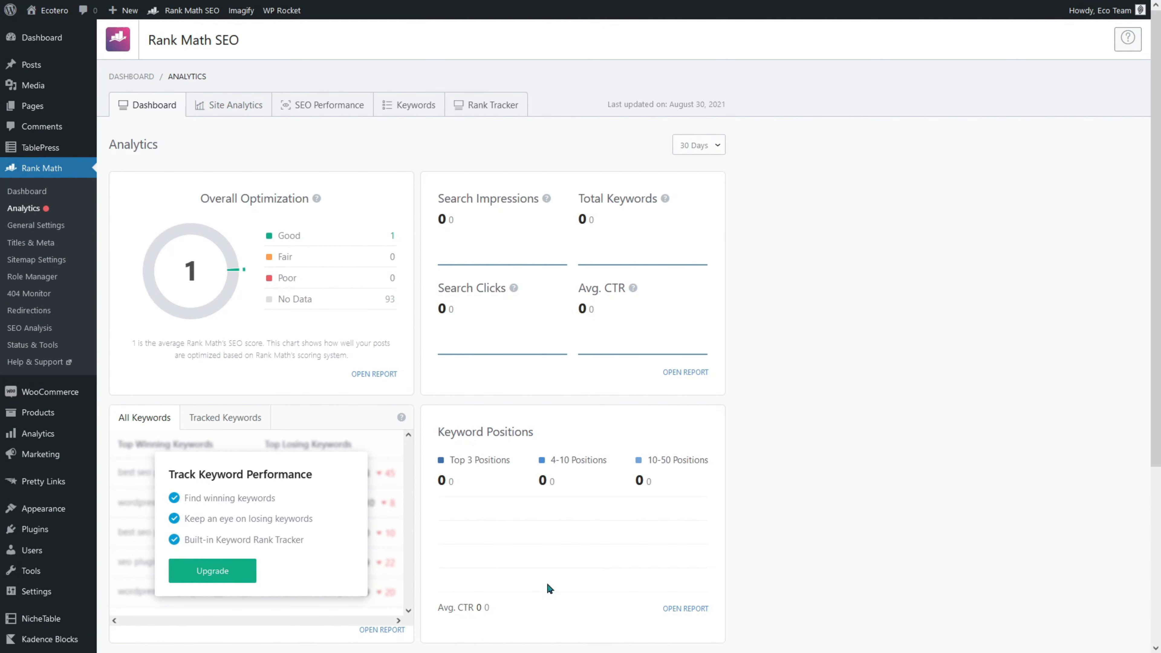
# Step: Select the Ecotero account in the Analytics section of Rank Math's General Settings, and open the choice of properties
pyautogui.click(48, 229)
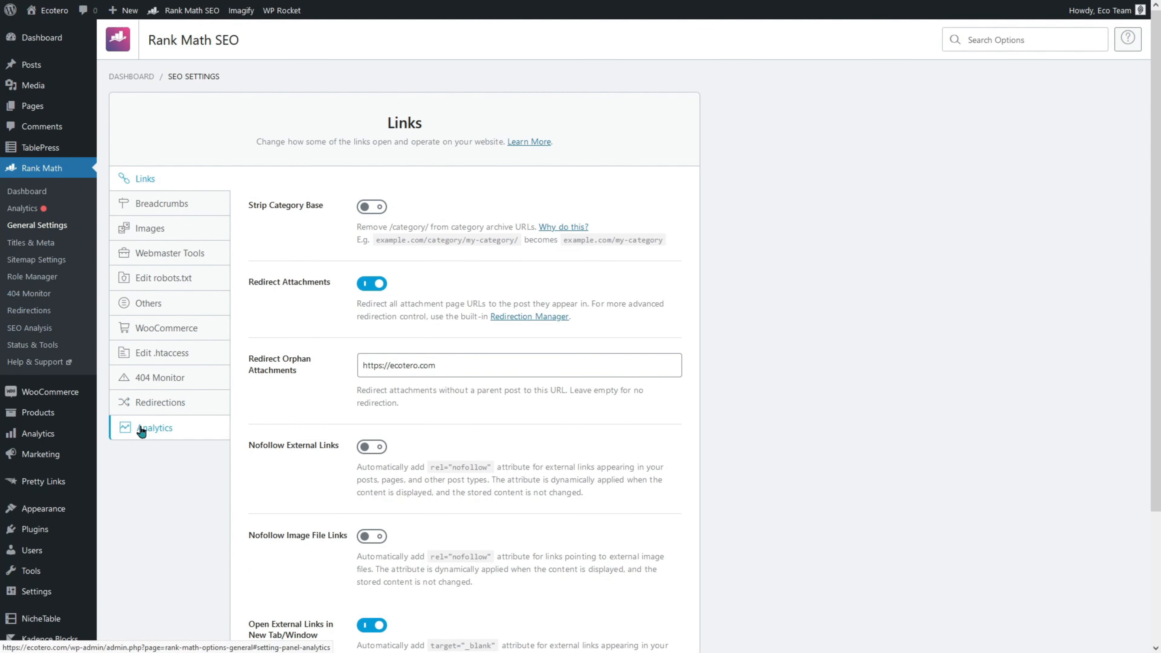
pyautogui.click(142, 431)
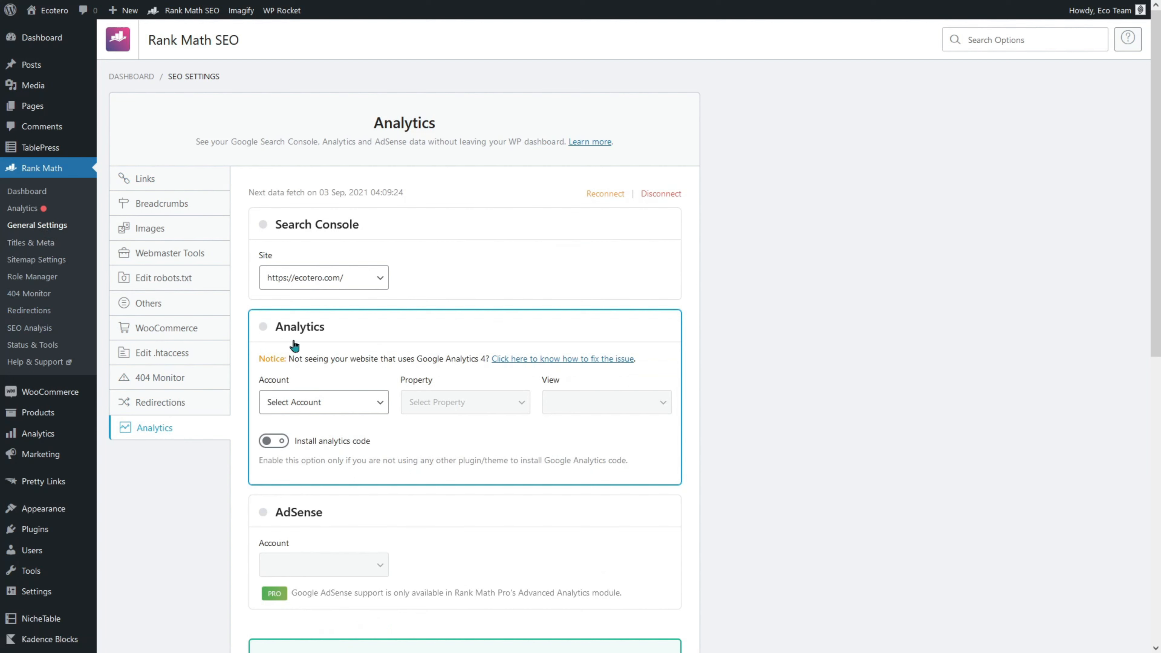
pyautogui.click(314, 403)
pyautogui.click(318, 442)
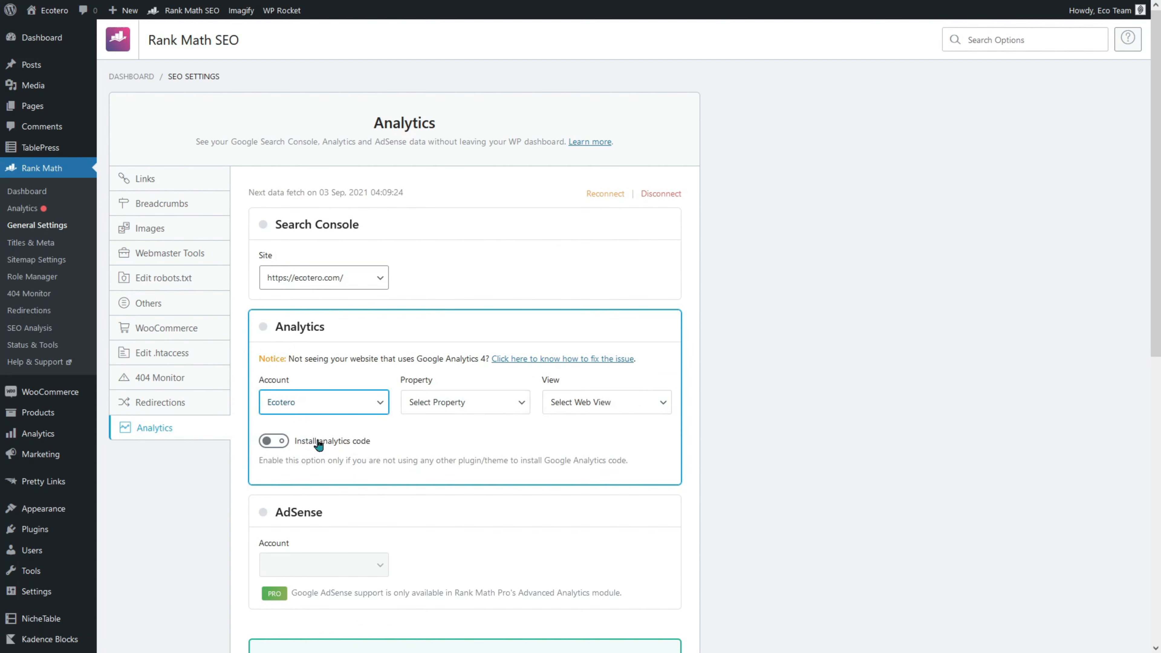
pyautogui.click(465, 403)
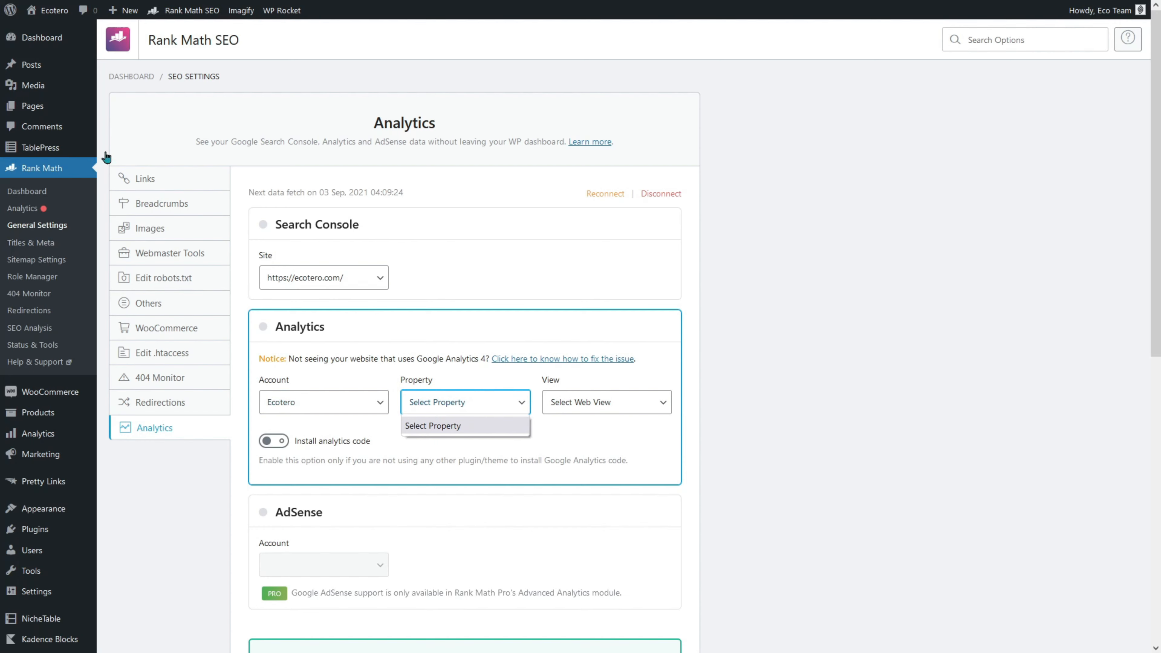
# Step: Switch to Google Analytics and check which properties the Ecotero account contains
pyautogui.click(100, 6)
pyautogui.click(140, 74)
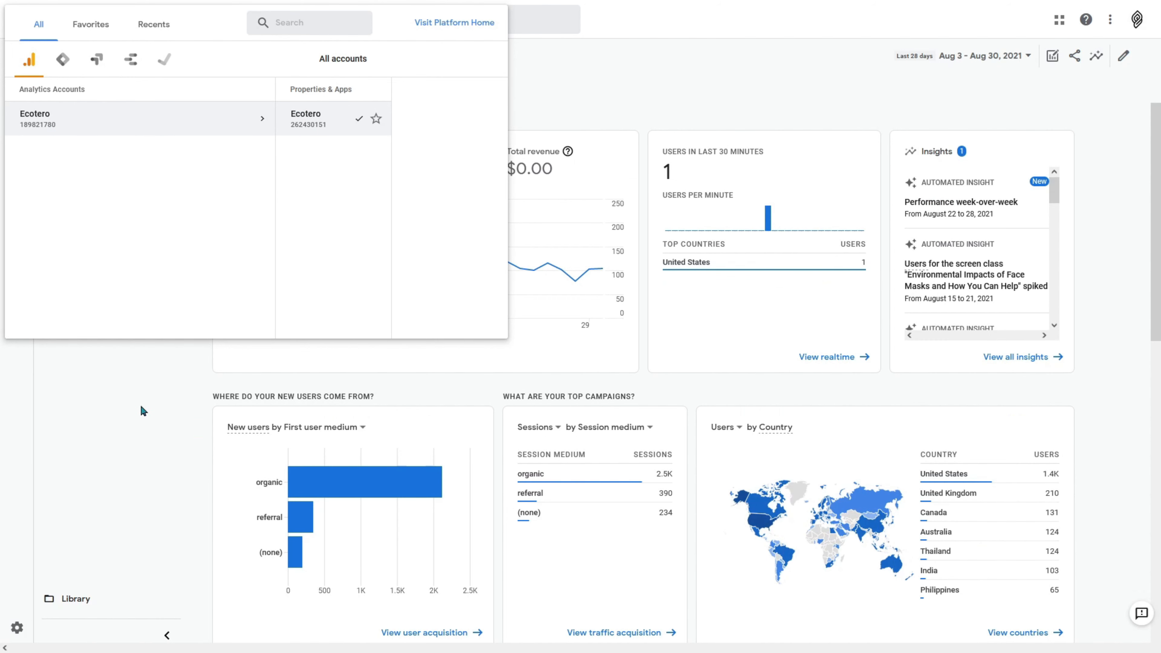
pyautogui.click(140, 404)
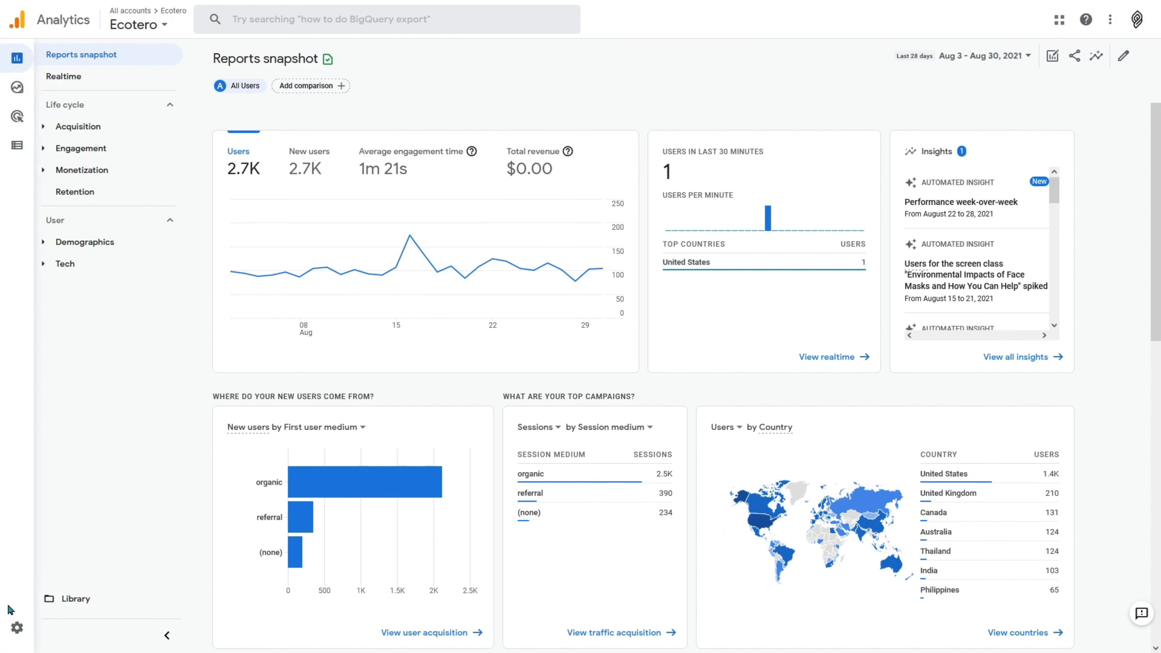
# Step: Start a new Google Analytics property named "Ecotero (universal)" with Singapore as its reporting time zone
pyautogui.click(16, 629)
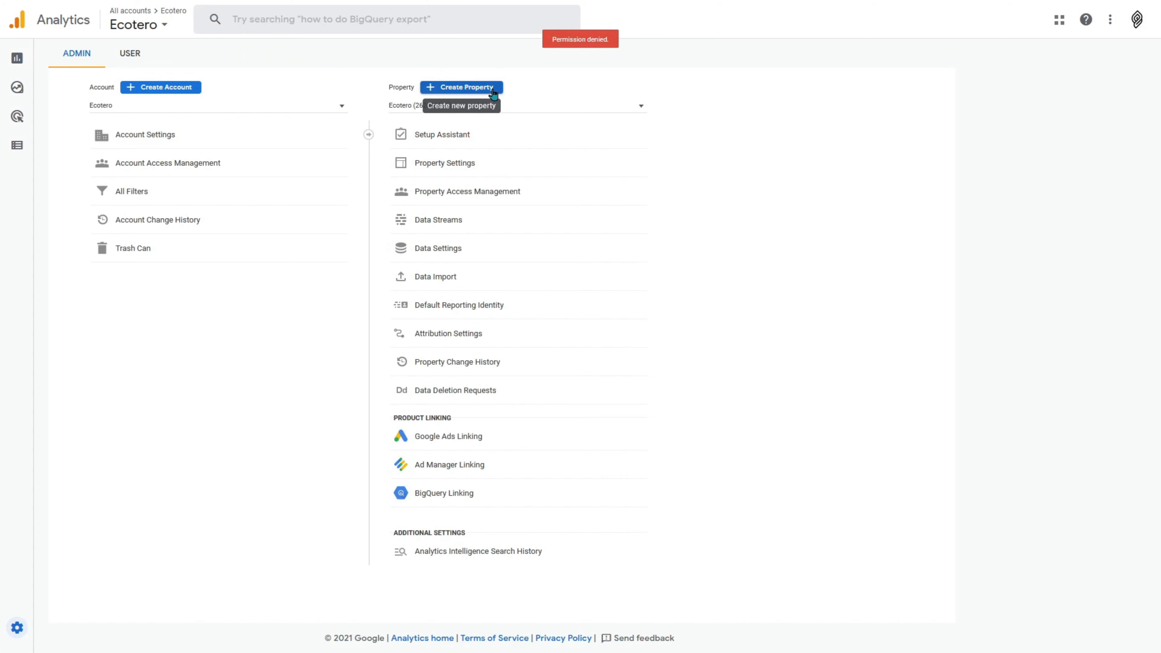
pyautogui.click(492, 87)
pyautogui.click(392, 267)
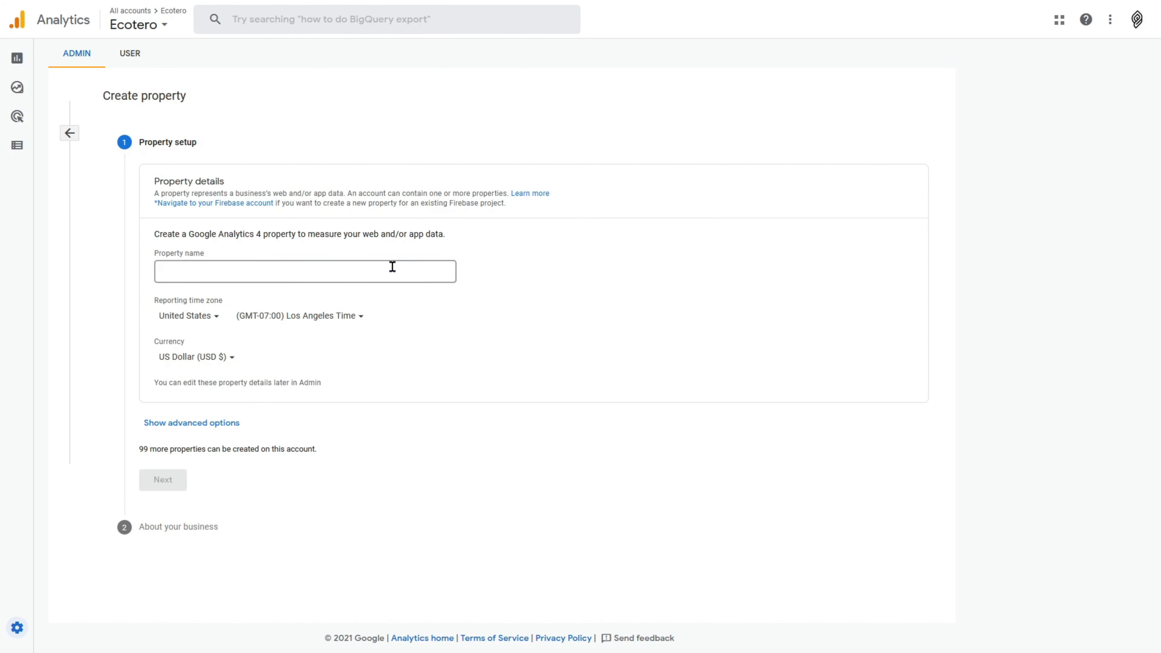
pyautogui.write('Ecotero (univer')
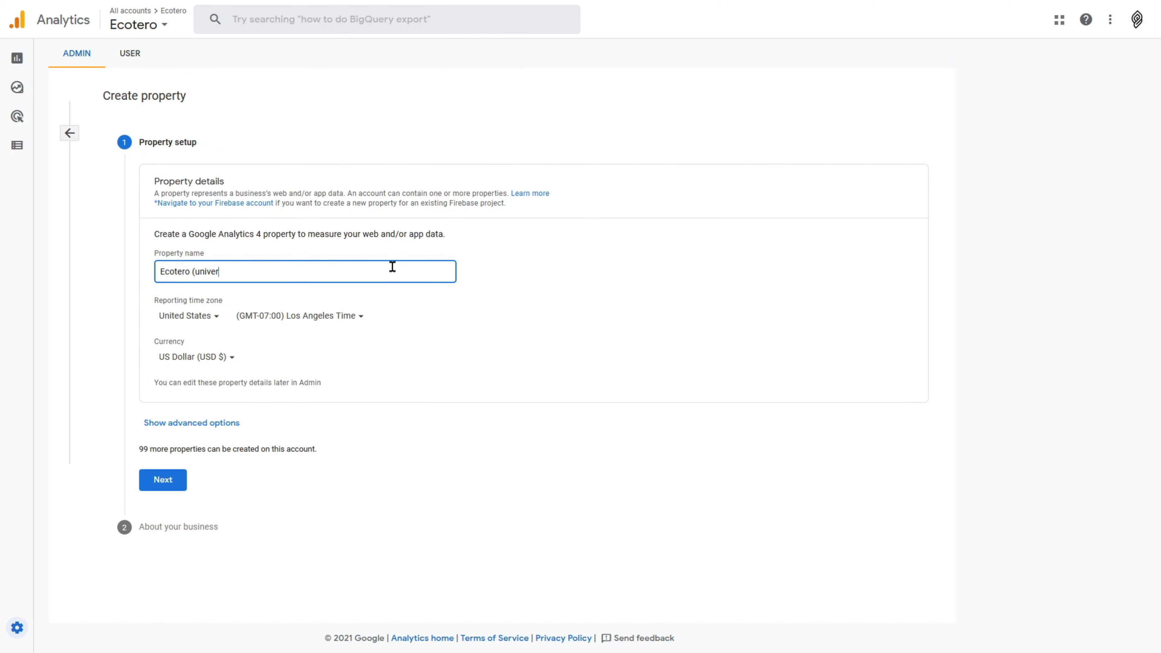
pyautogui.write('sal)')
pyautogui.click(211, 317)
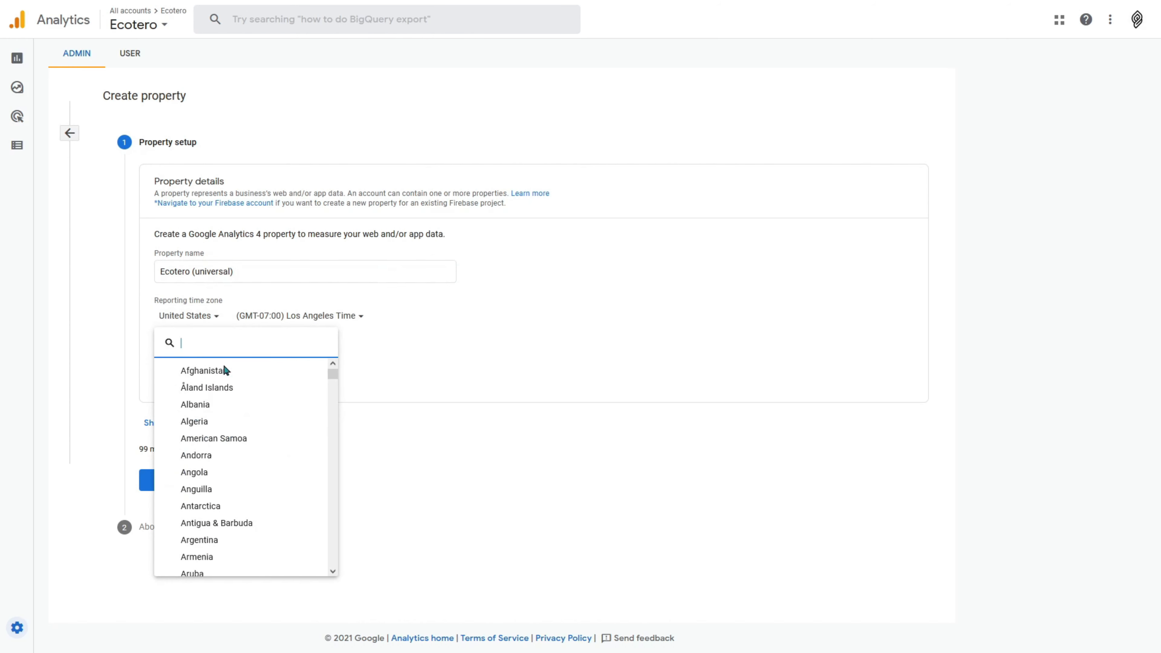
pyautogui.write('singapore')
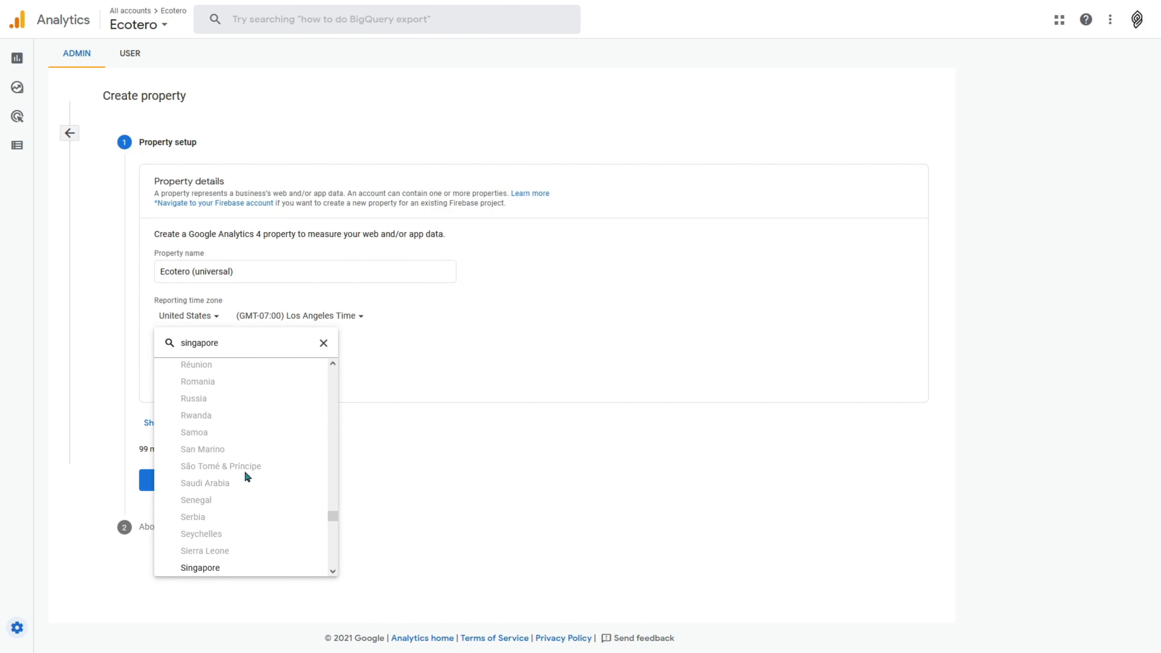
pyautogui.click(213, 569)
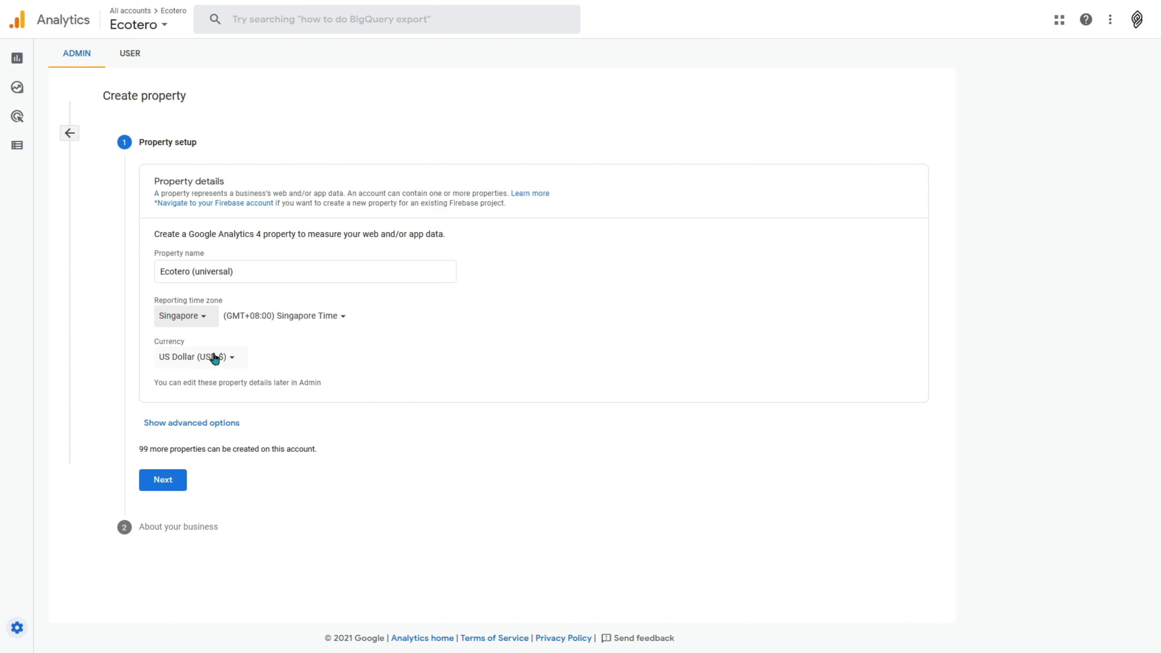
pyautogui.click(205, 424)
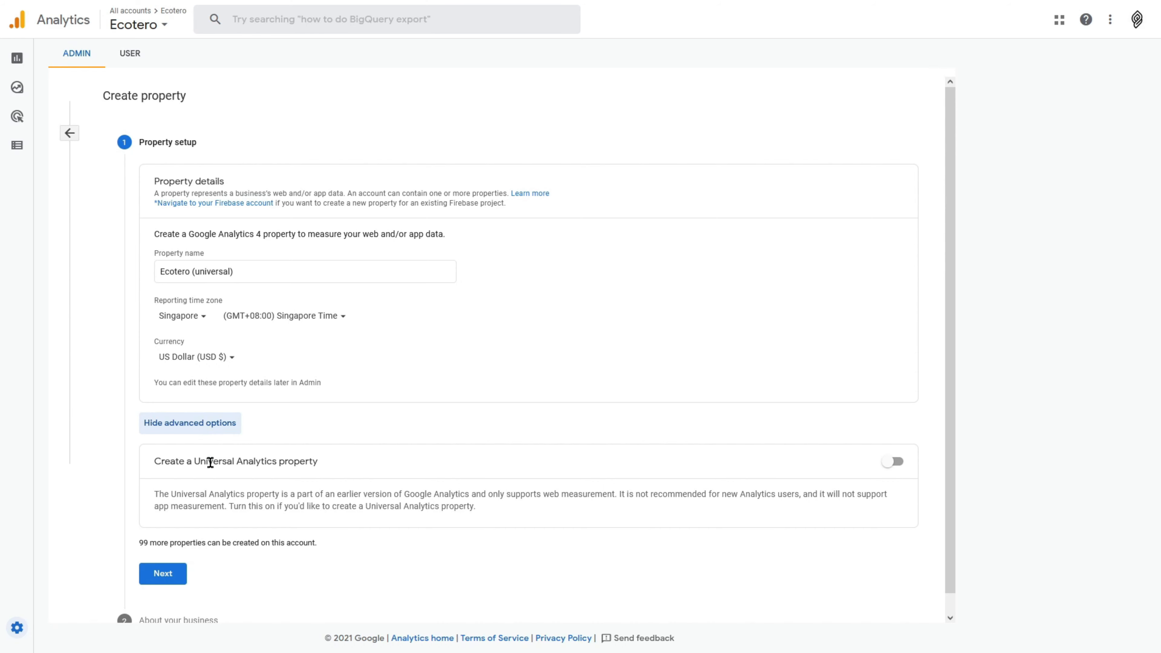
pyautogui.click(896, 462)
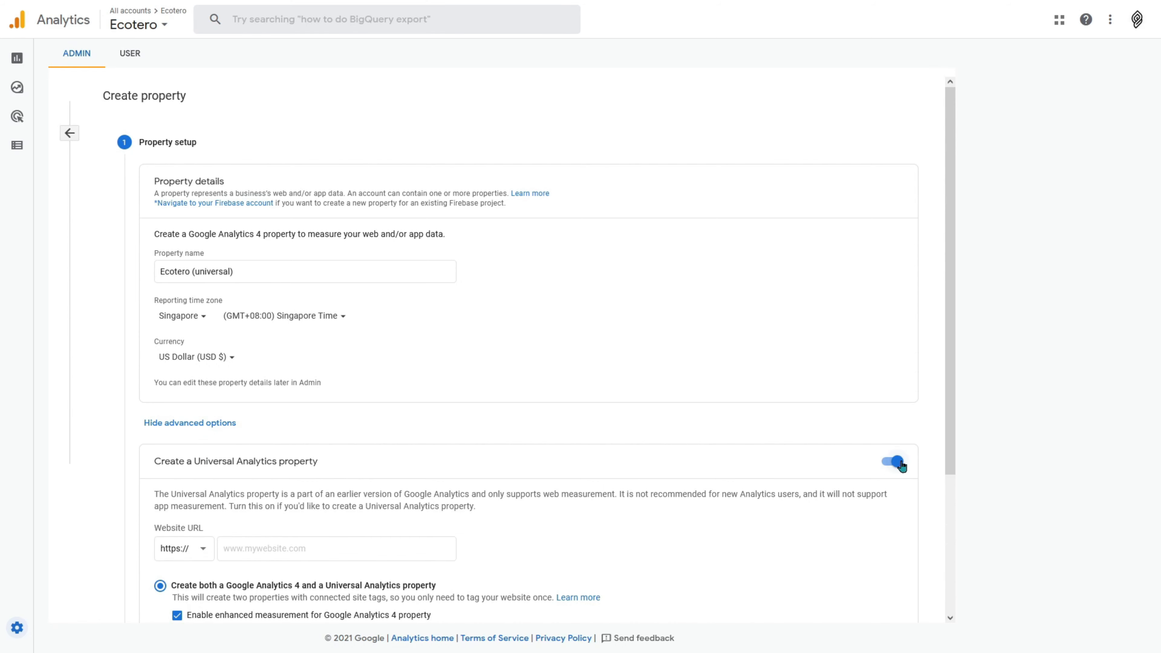
pyautogui.scroll(-4, 903, 466)
pyautogui.click(332, 361)
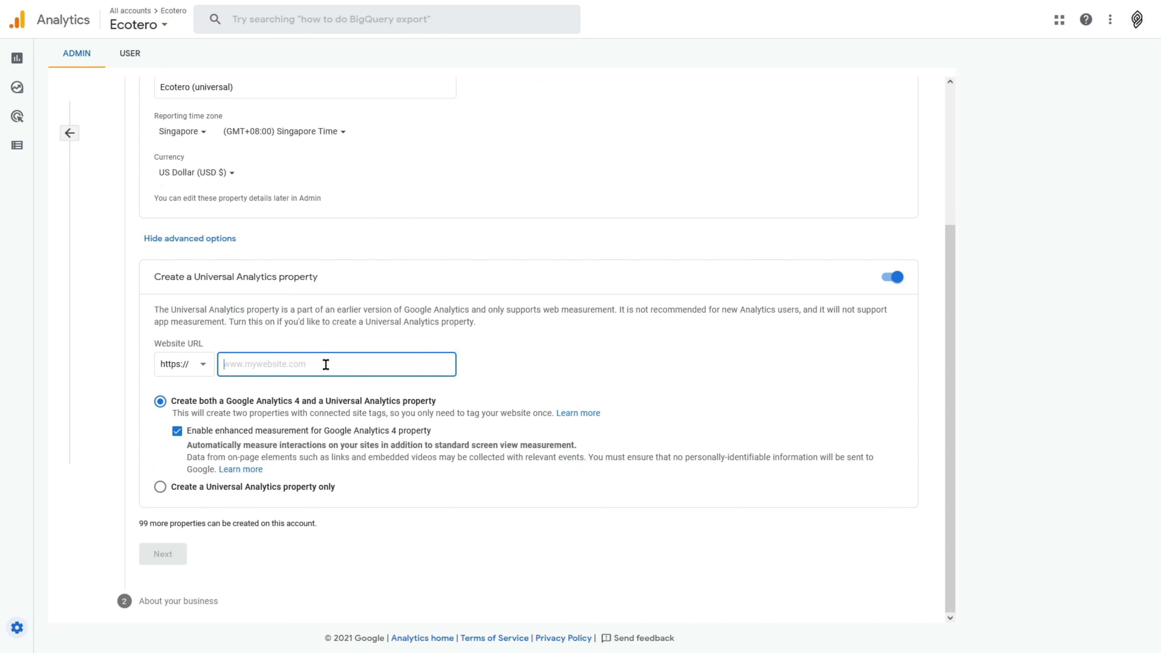
pyautogui.write('ecotero.com')
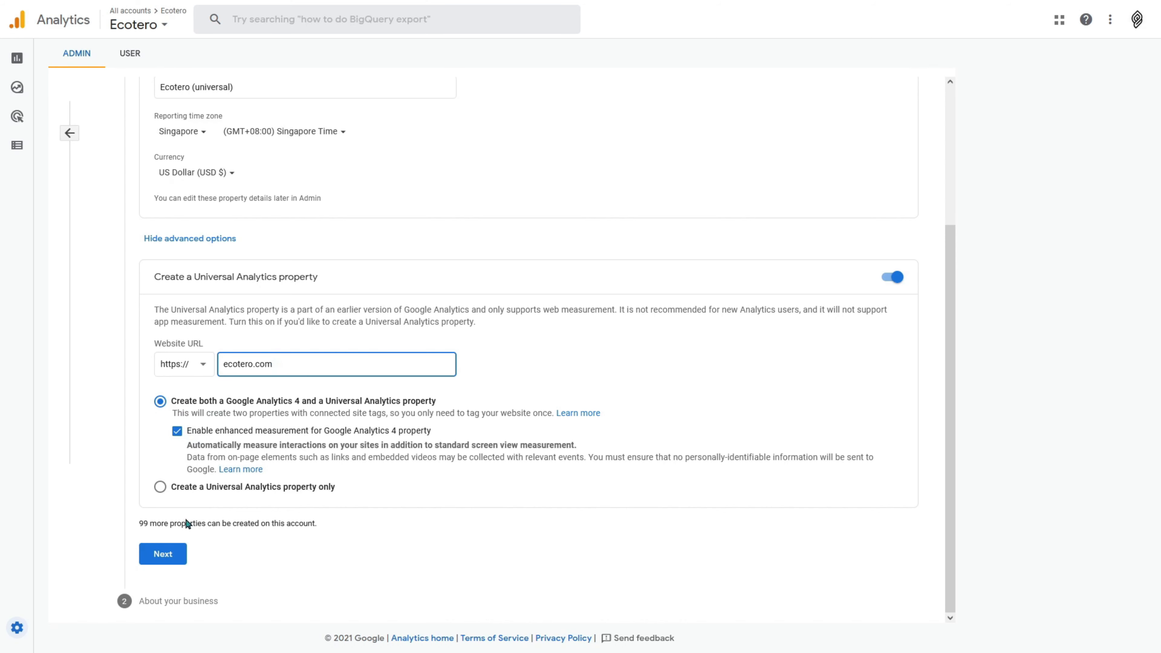
pyautogui.click(175, 557)
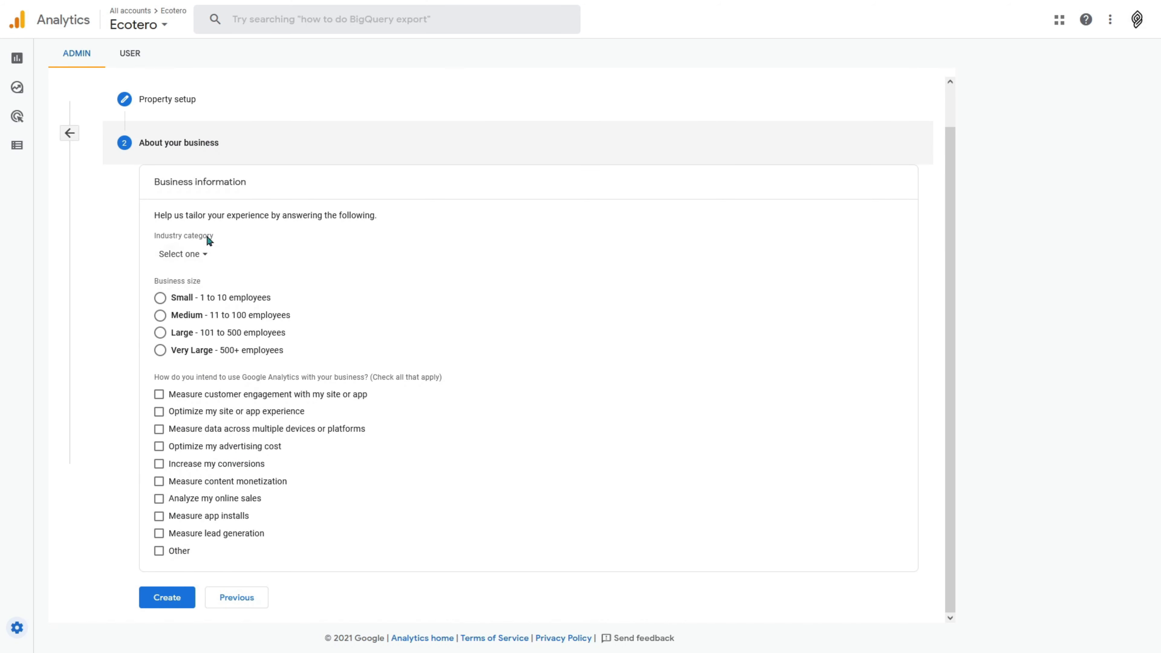
# Step: Set the industry category to Home & Garden and the business size to Small - 1 to 10 employees
pyautogui.click(202, 254)
pyautogui.scroll(-2, 203, 373)
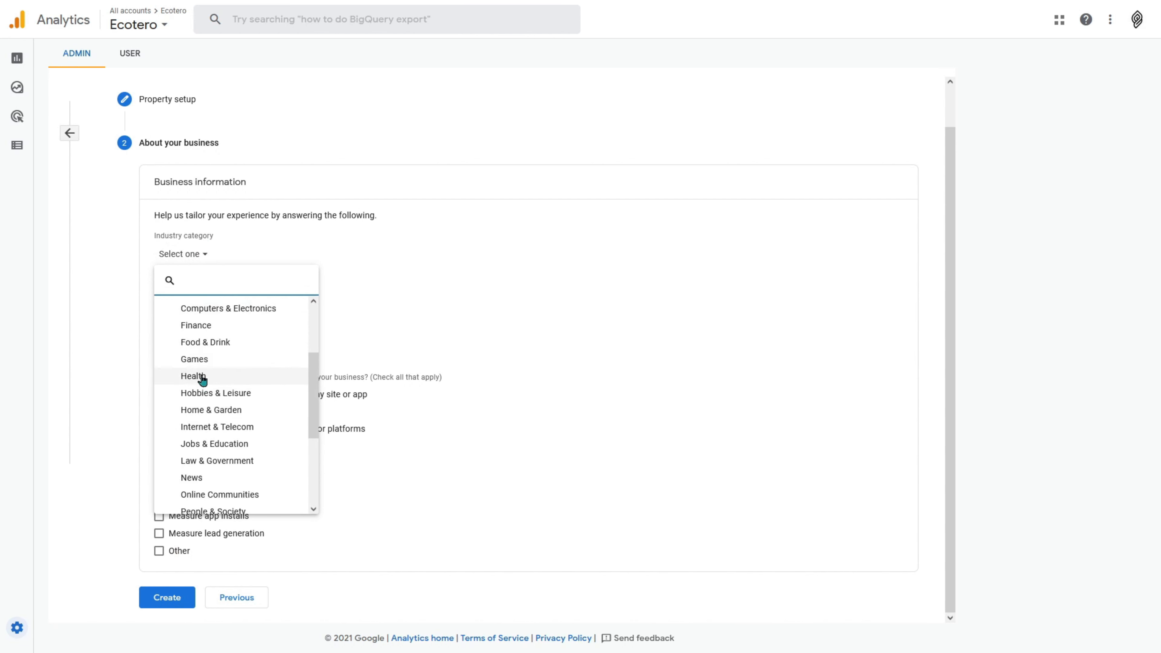
pyautogui.click(240, 410)
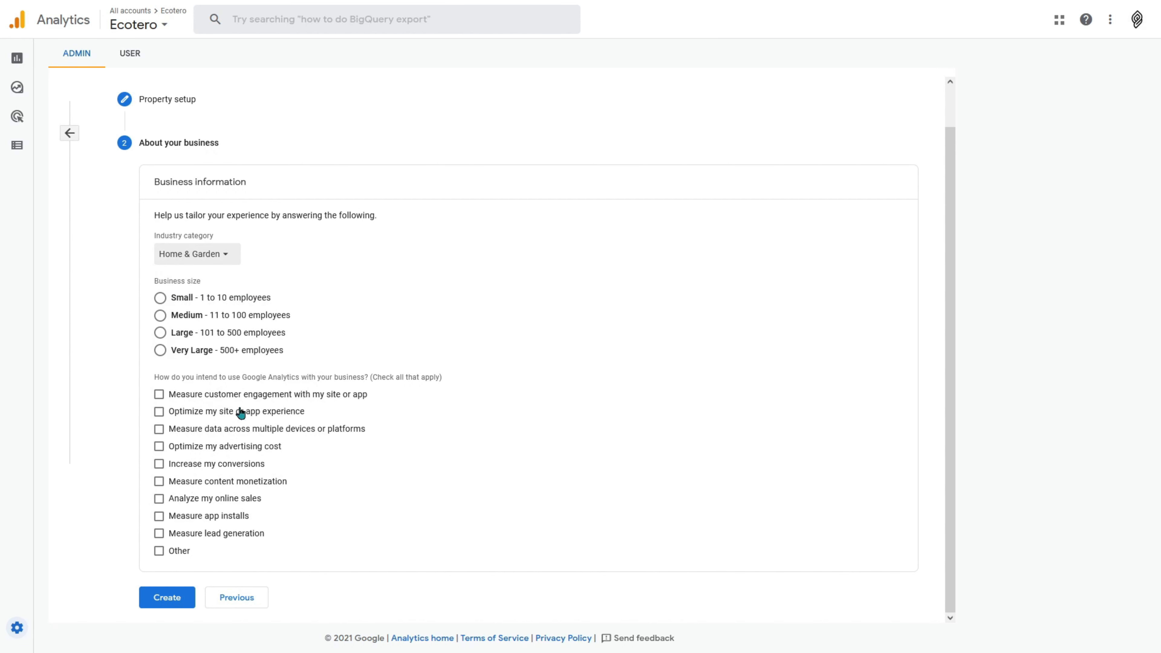
pyautogui.click(161, 300)
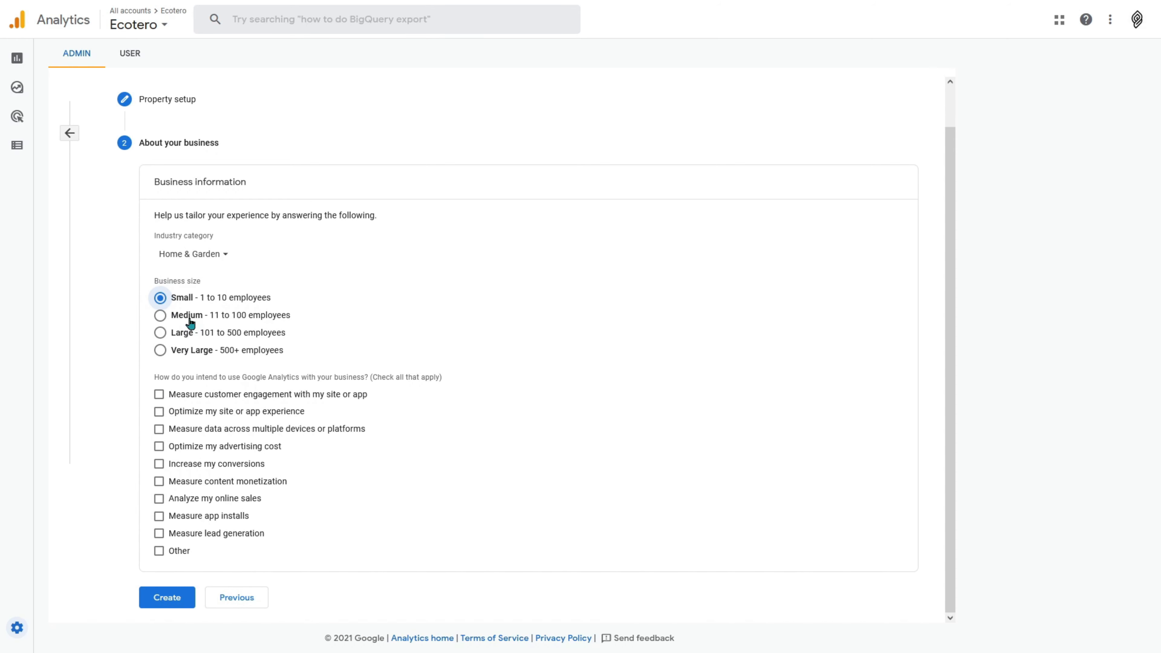
# Step: Select every intended use except advertising cost, app installs and Other, and create the property
pyautogui.click(159, 394)
pyautogui.click(159, 411)
pyautogui.click(159, 430)
pyautogui.click(158, 465)
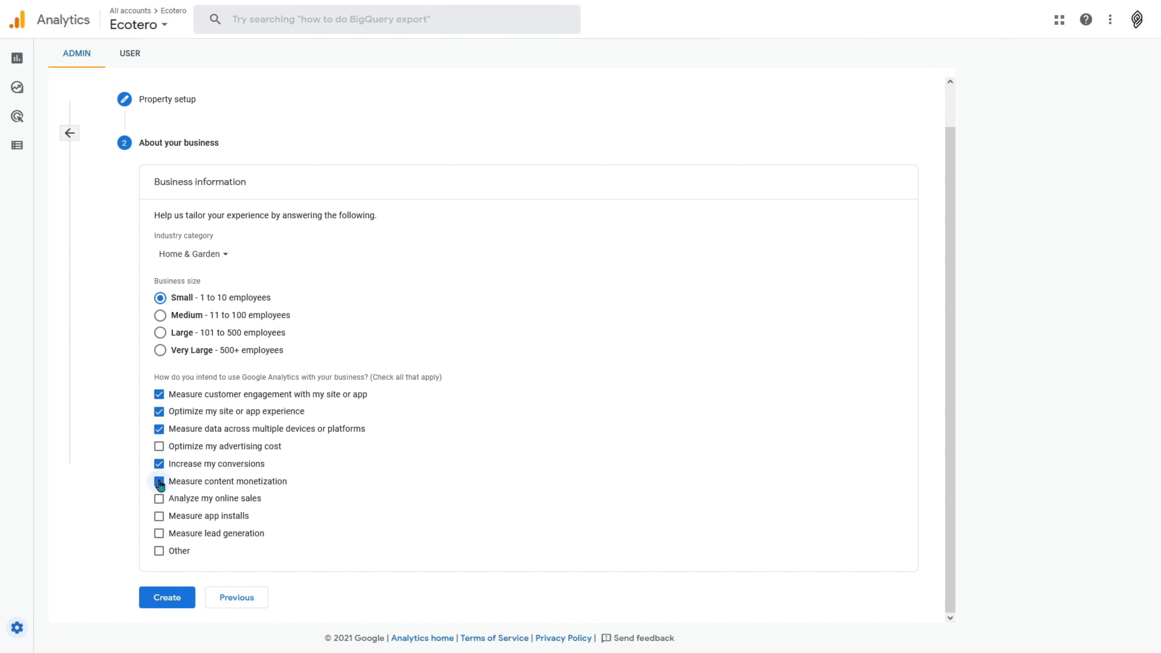
pyautogui.click(158, 498)
pyautogui.click(158, 536)
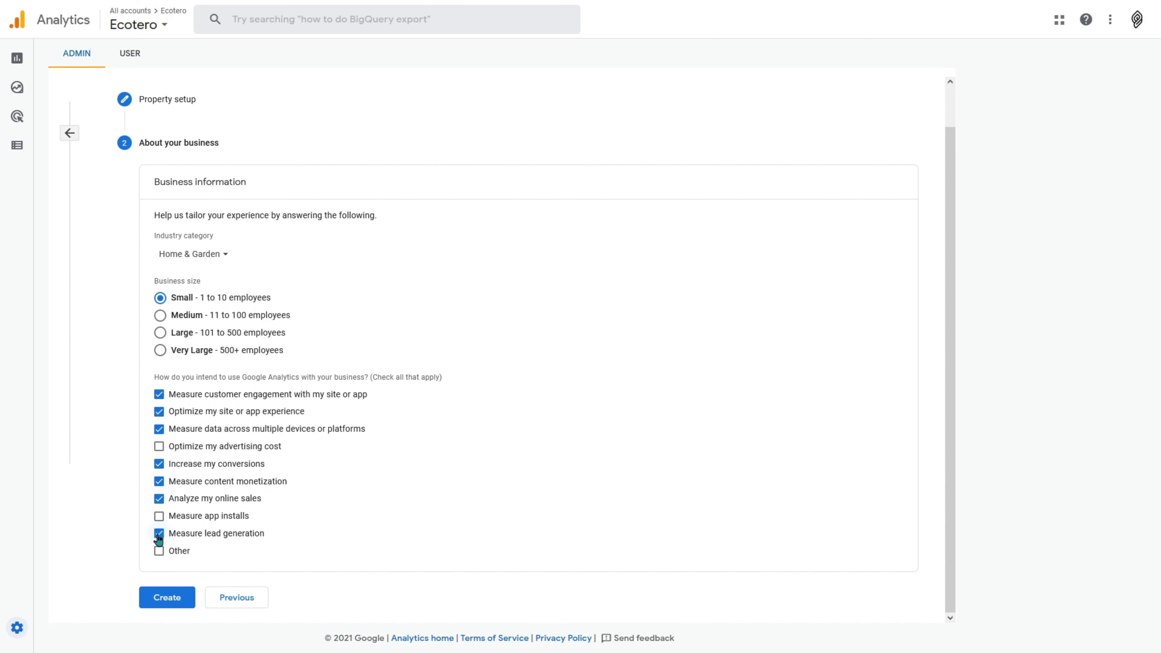
pyautogui.click(175, 597)
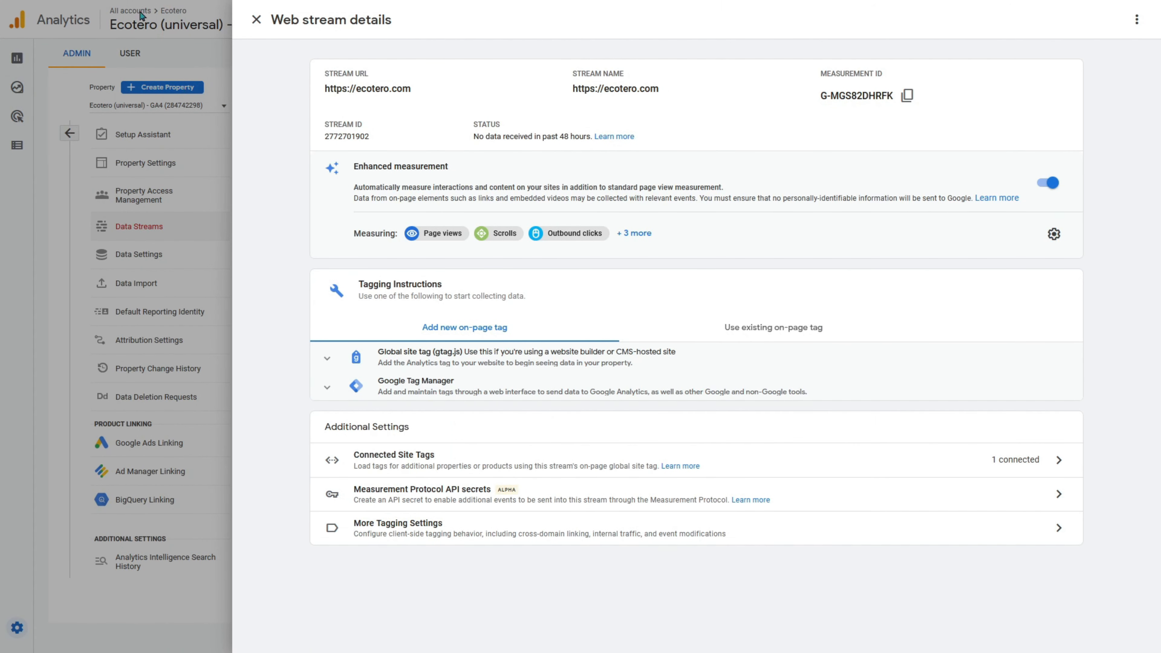
# Step: Switch back to WordPress, reopen Rank Math's Analytics settings and choose Ecotero as the Google Analytics account
pyautogui.click(58, 16)
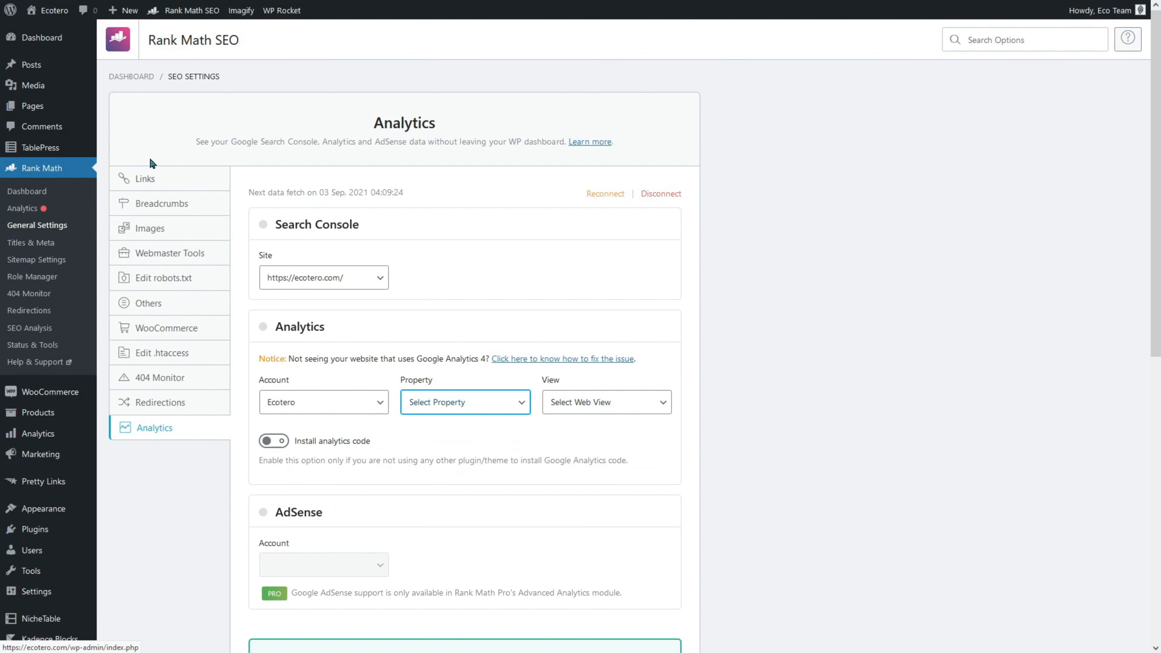
pyautogui.click(154, 169)
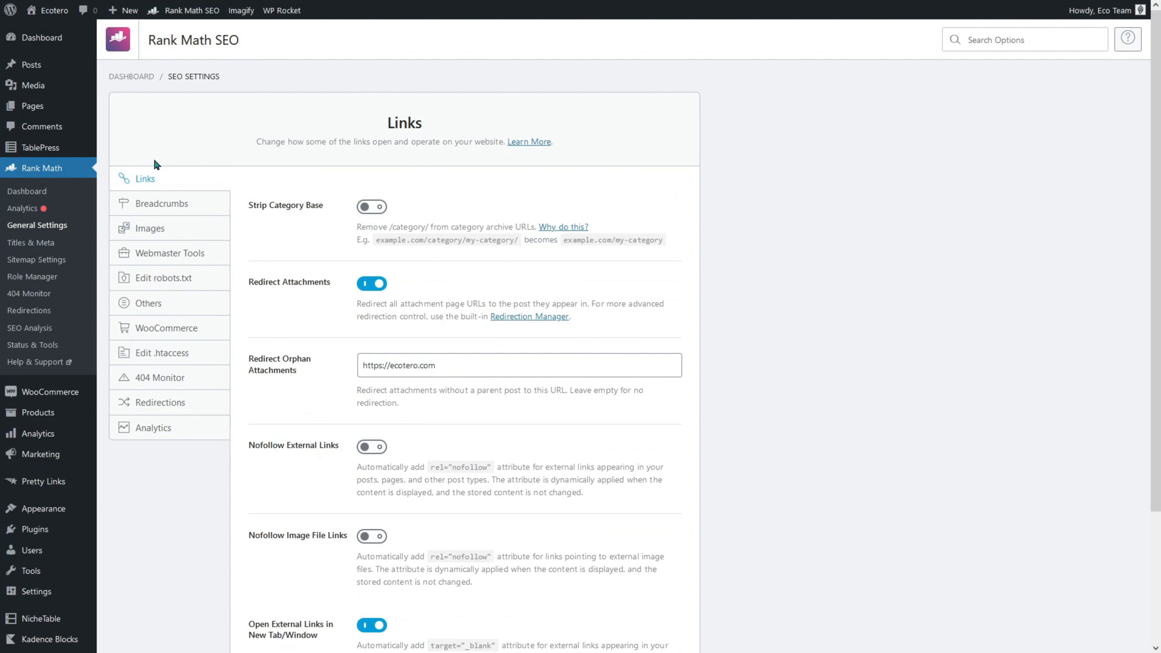
pyautogui.click(193, 434)
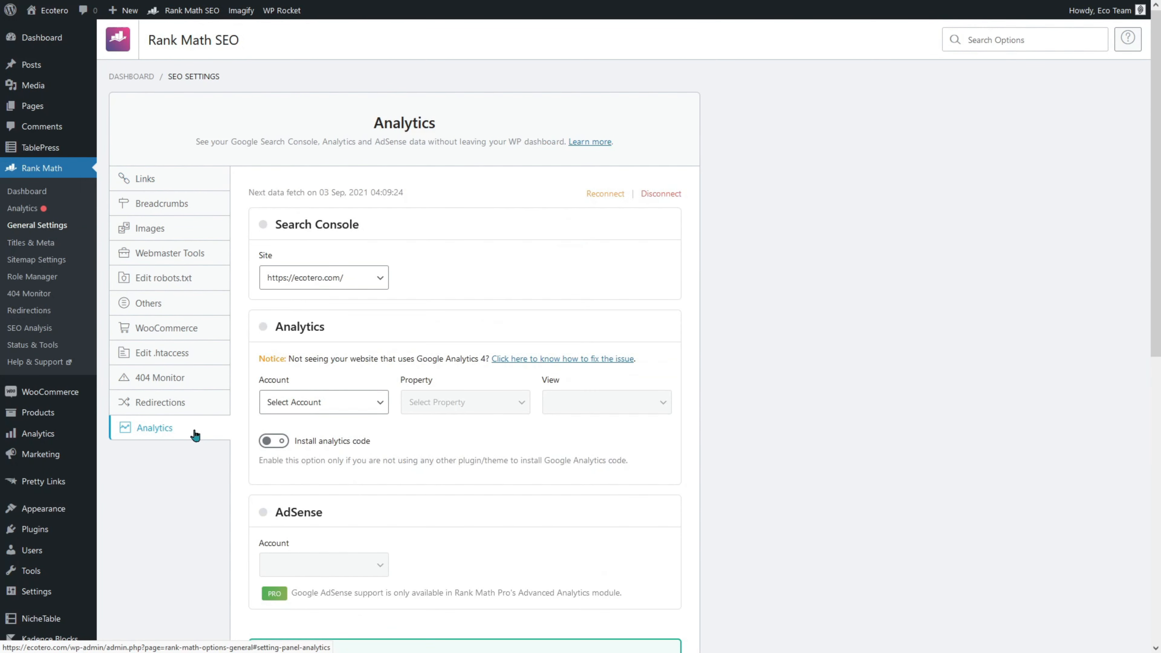
pyautogui.click(368, 402)
pyautogui.click(350, 441)
# Step: Set the Analytics property to Ecotero (universal) with the All Web Site Data view, and save the settings
pyautogui.click(442, 408)
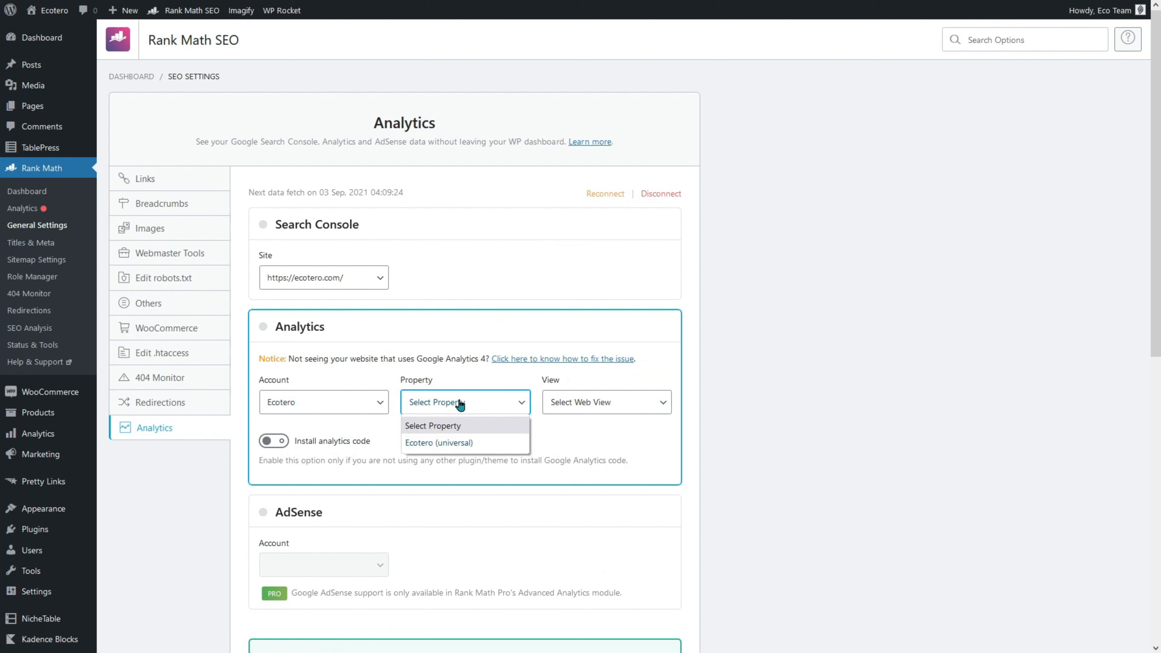
pyautogui.click(443, 443)
pyautogui.click(613, 405)
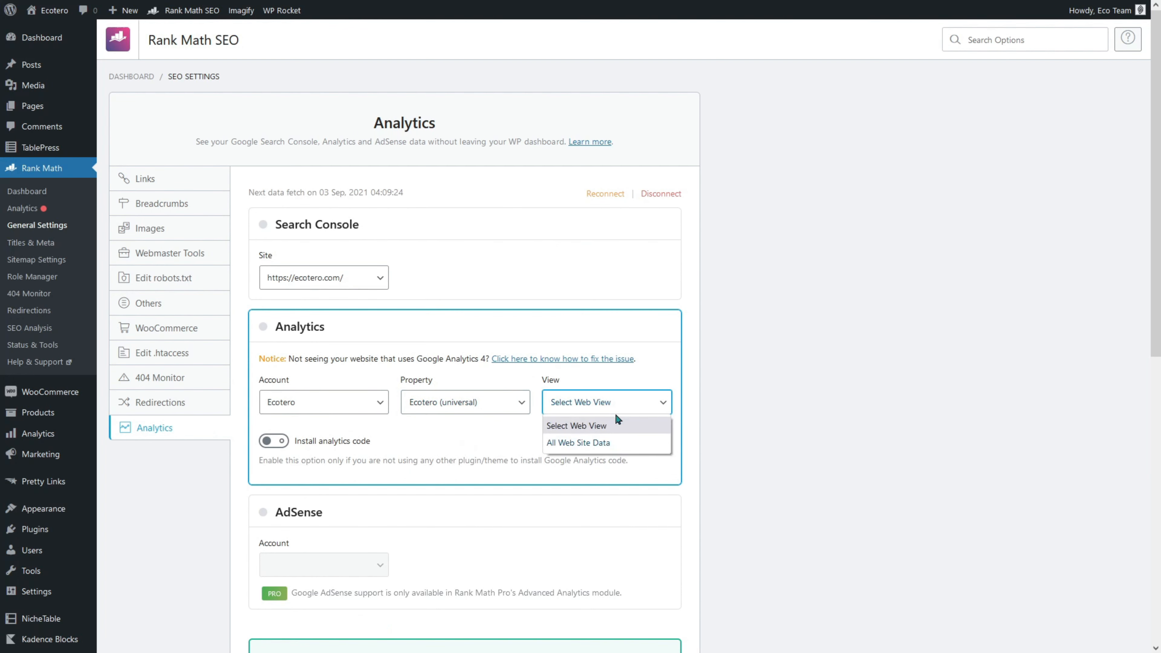
pyautogui.click(613, 441)
pyautogui.scroll(-10, 614, 442)
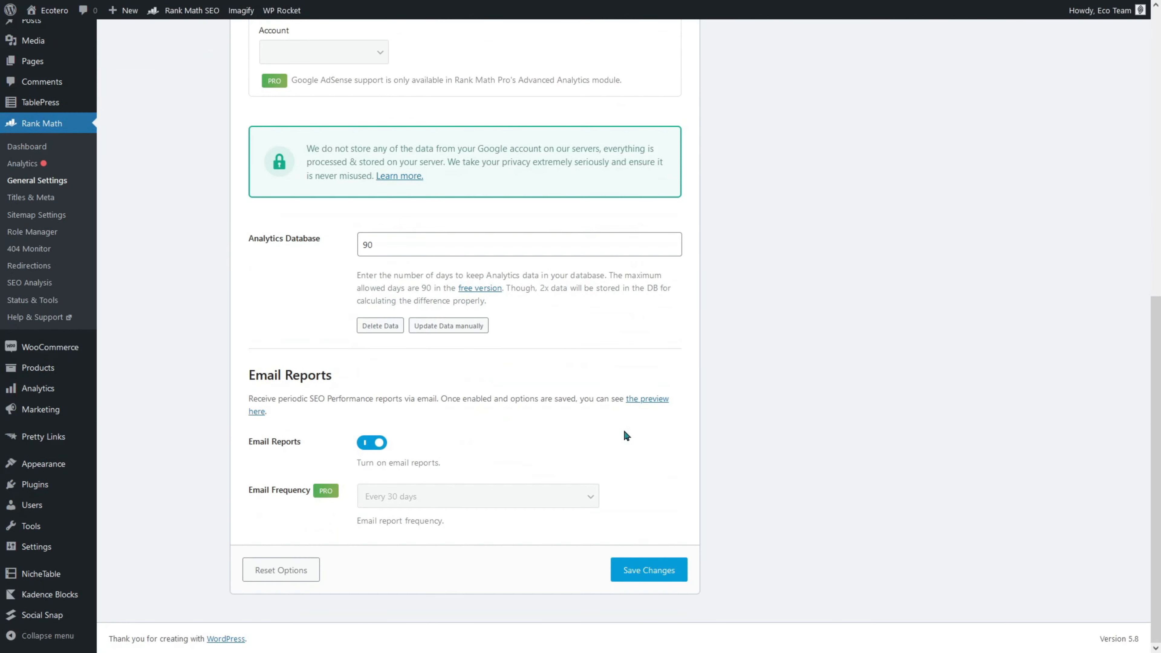
pyautogui.click(645, 571)
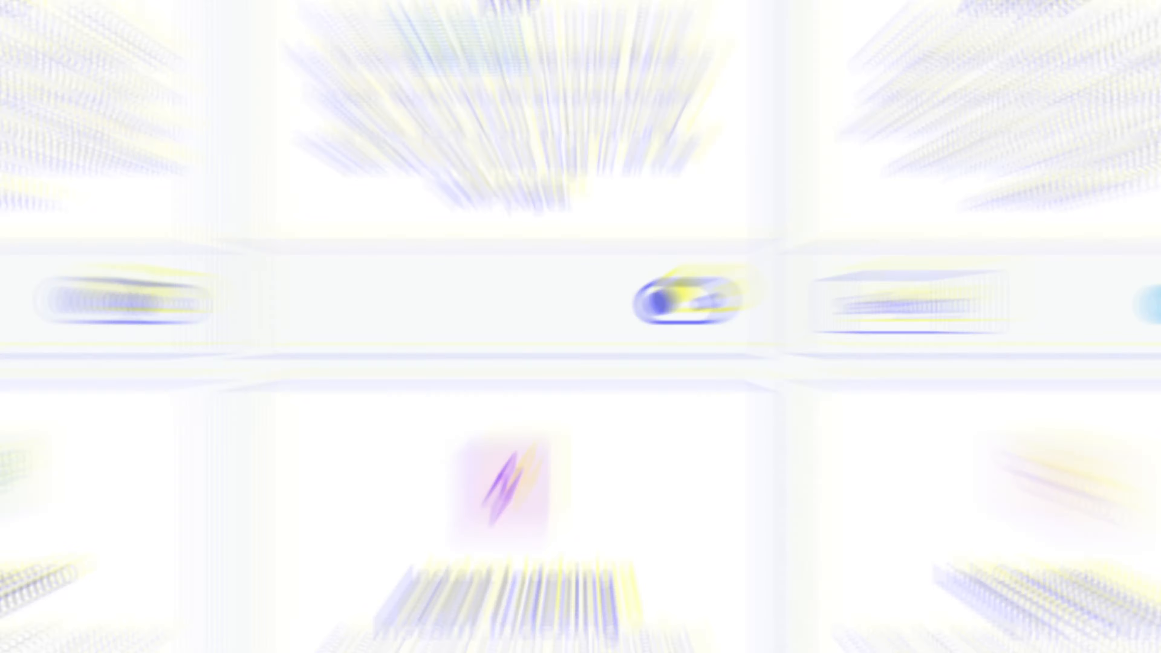
# Step: Look through the module cards on the Rank Math dashboard
pyautogui.middleClick(1097, 390)
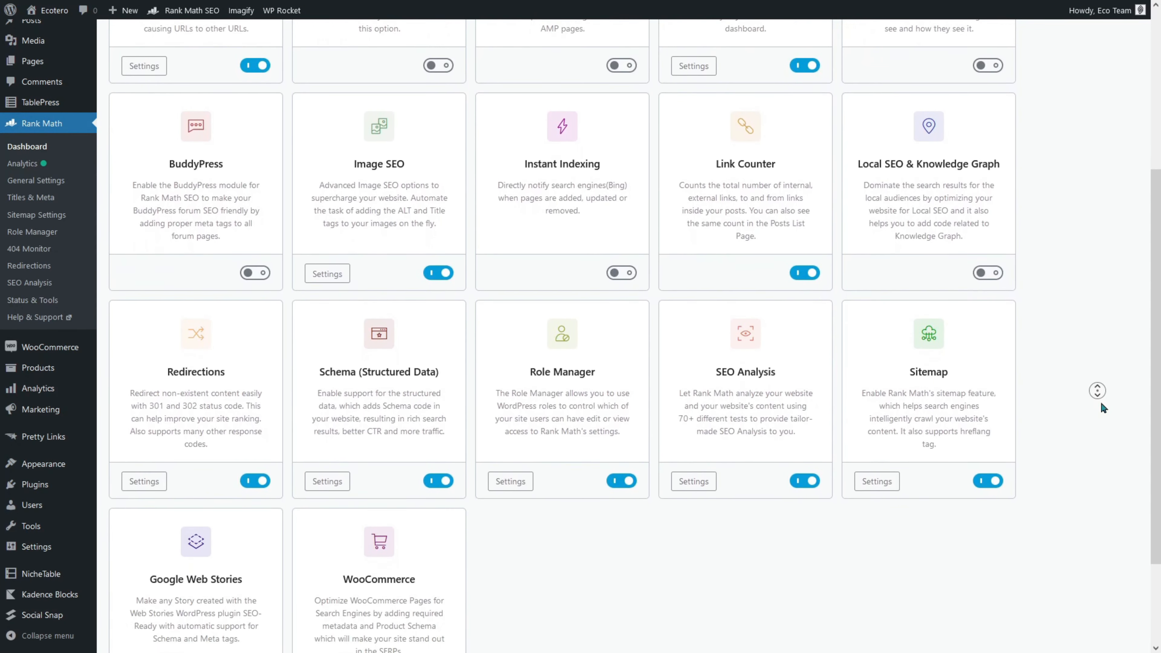
pyautogui.middleClick(1101, 404)
pyautogui.middleClick(1101, 404)
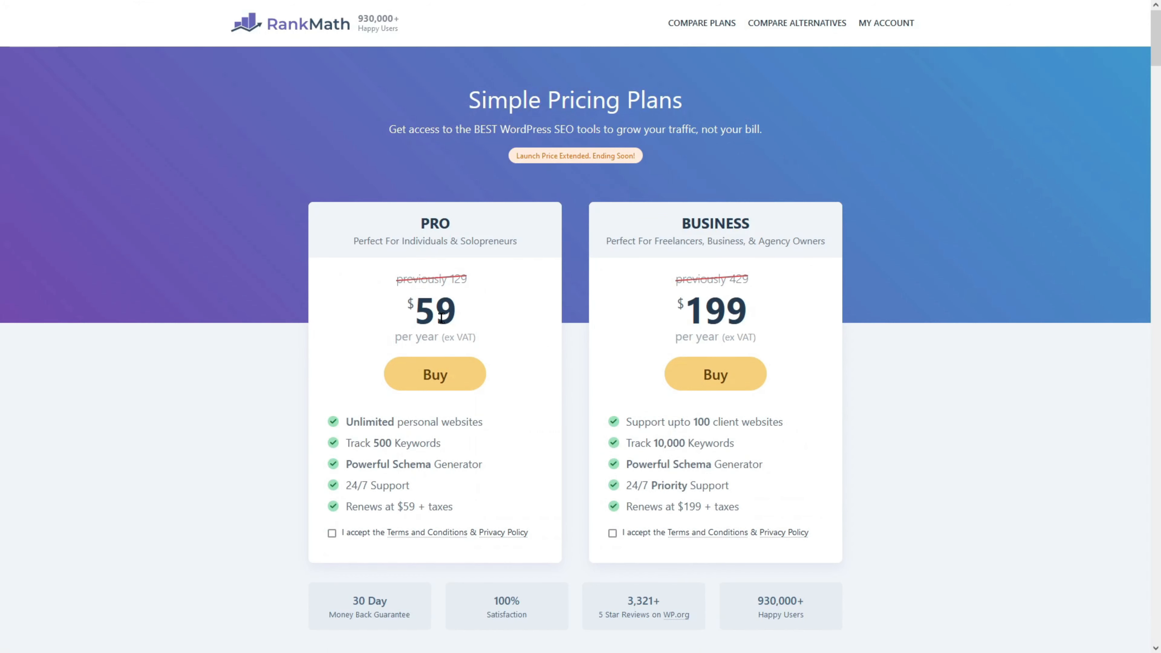
# Step: Review the PRO plan's website allowance and compare the Free, PRO and Business features on Rank Math's pricing page
pyautogui.moveTo(345, 419); pyautogui.dragTo(500, 420)
pyautogui.middleClick(505, 415)
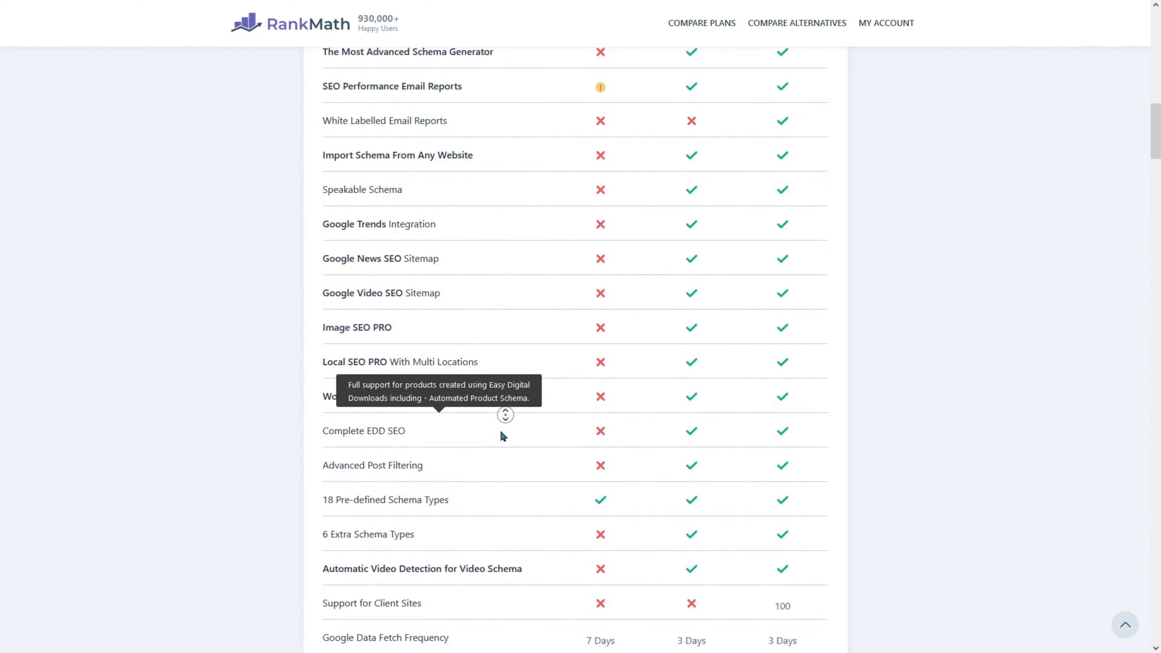
pyautogui.middleClick(499, 429)
pyautogui.scroll(11, 499, 429)
pyautogui.scroll(8, 498, 429)
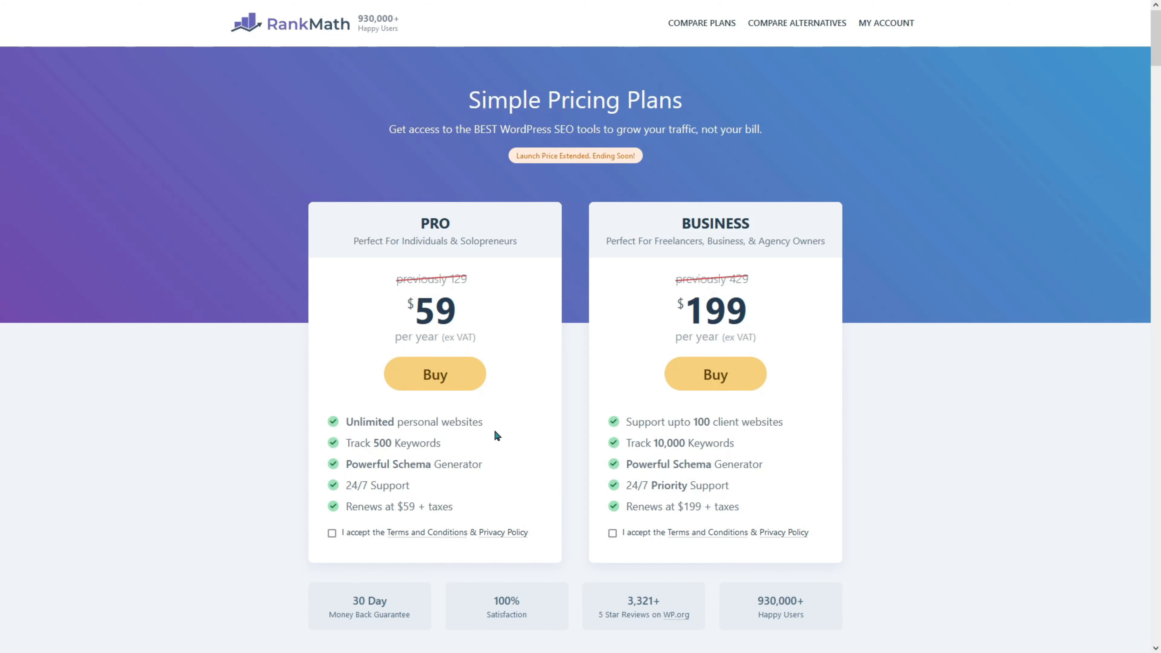
pyautogui.scroll(-15, 496, 434)
pyautogui.scroll(-8, 498, 464)
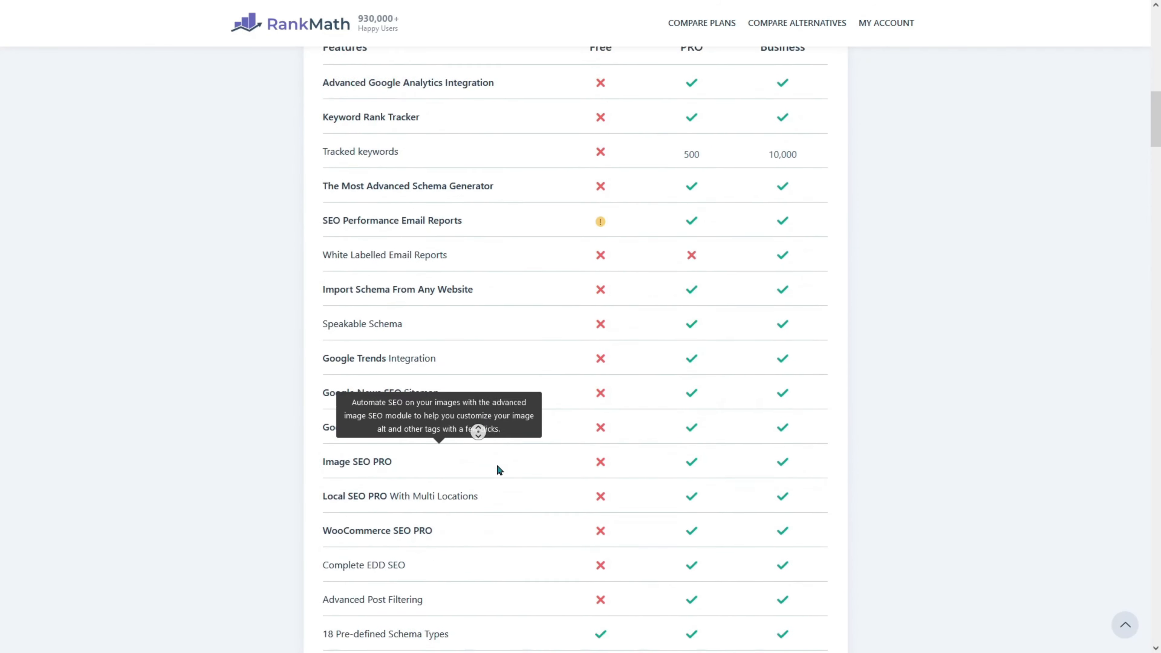
pyautogui.scroll(-5, 494, 452)
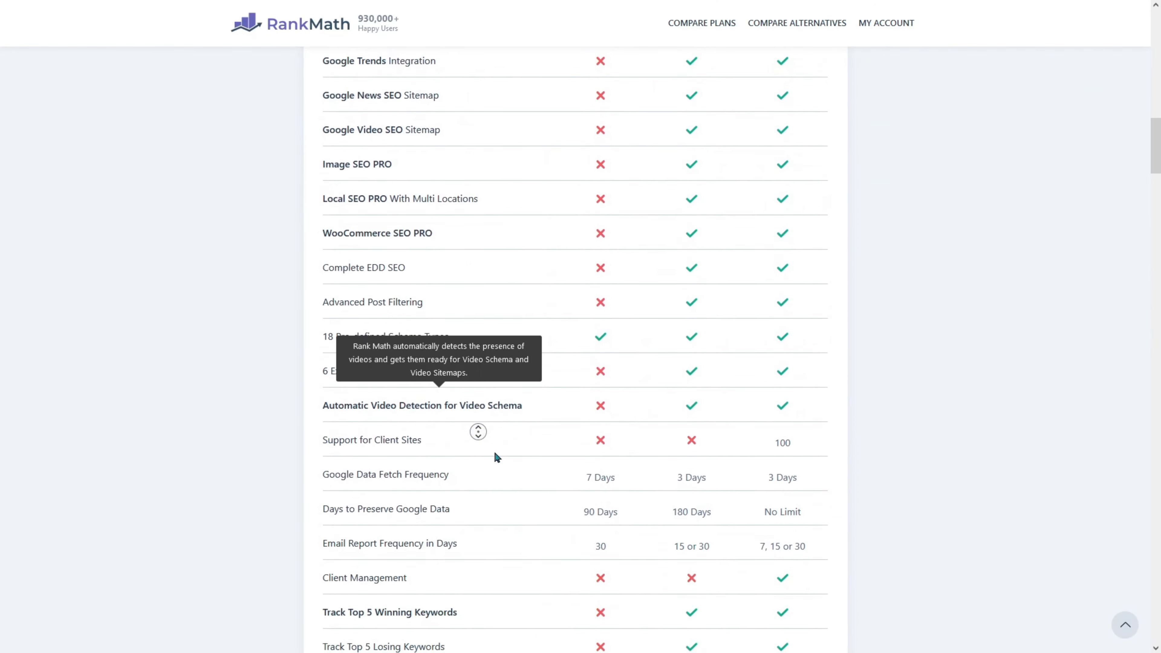
pyautogui.scroll(-2, 497, 457)
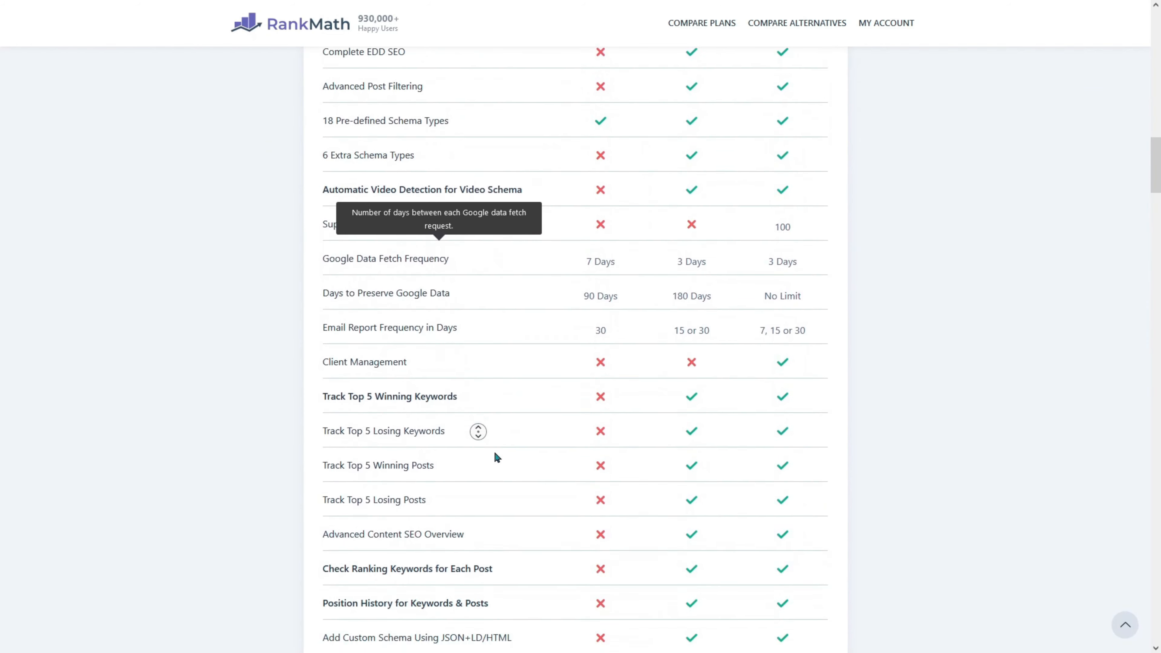